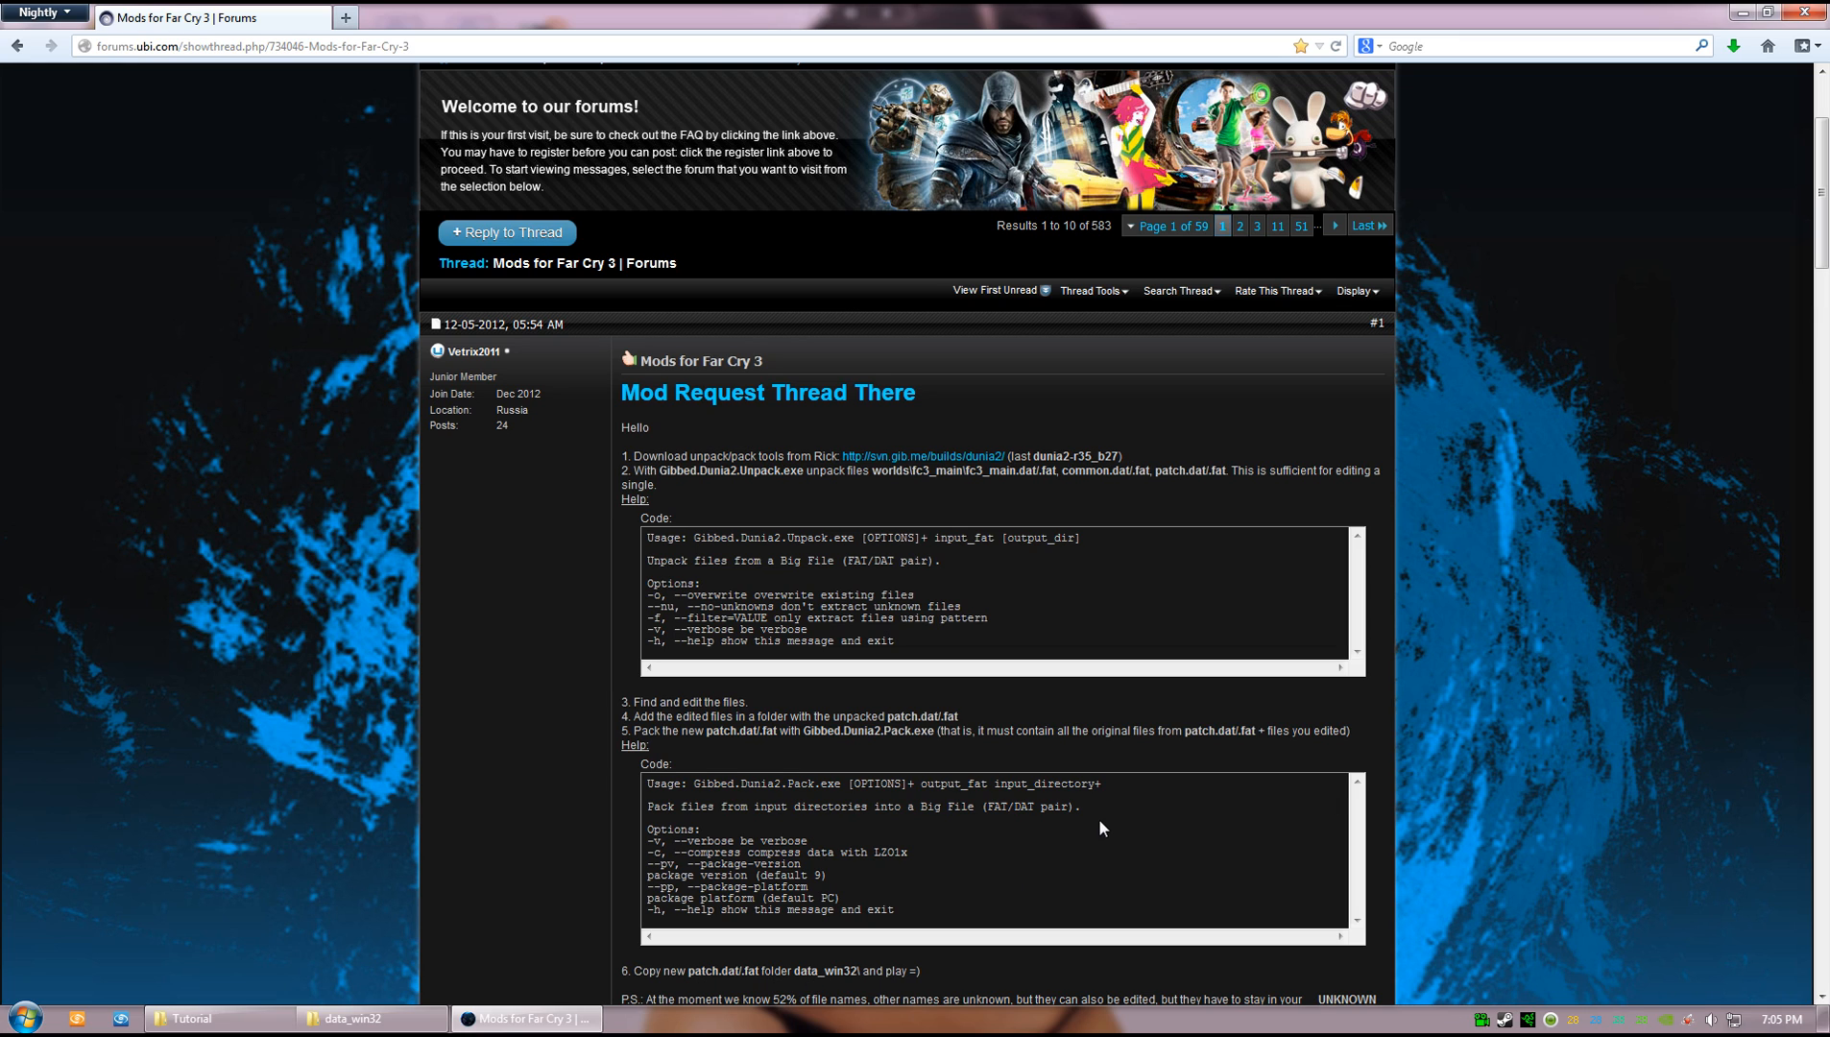
- Open the unpack/pack tools download page linked in the forum thread, look at the dunia2 builds, and close it
left_click(909, 458)
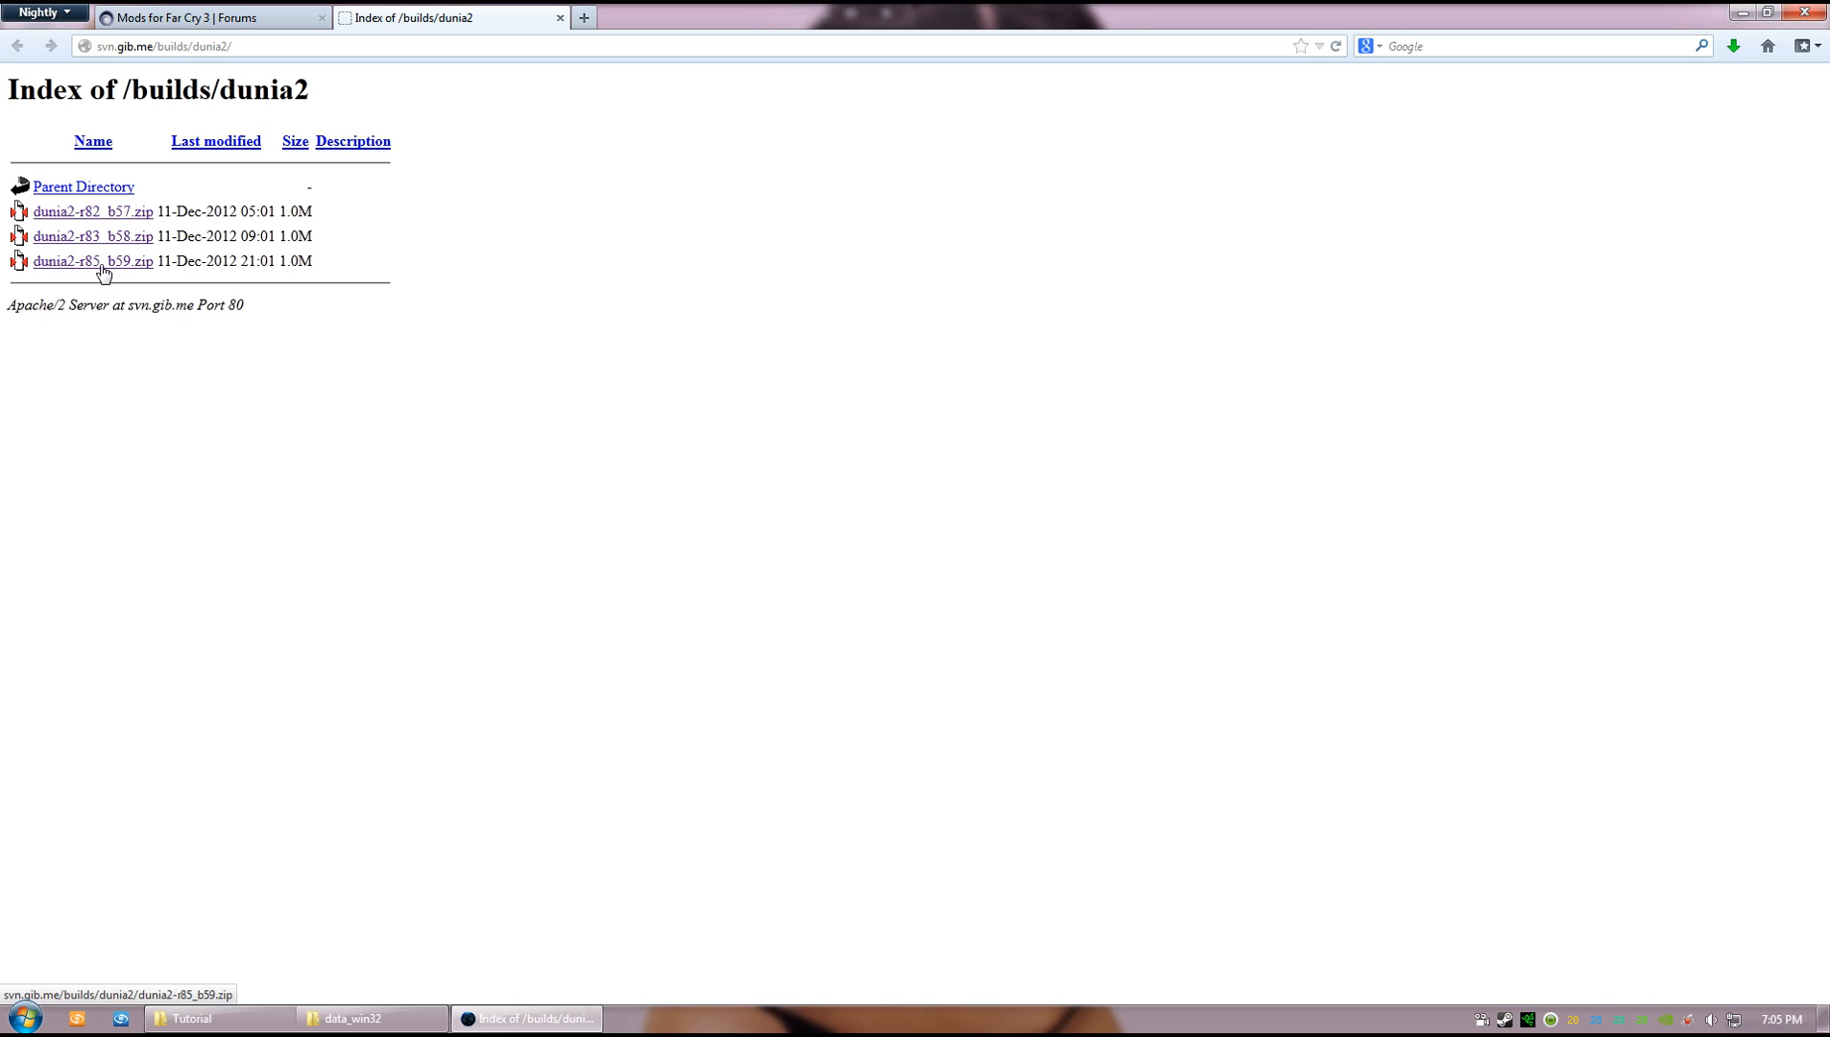
left_click(594, 348)
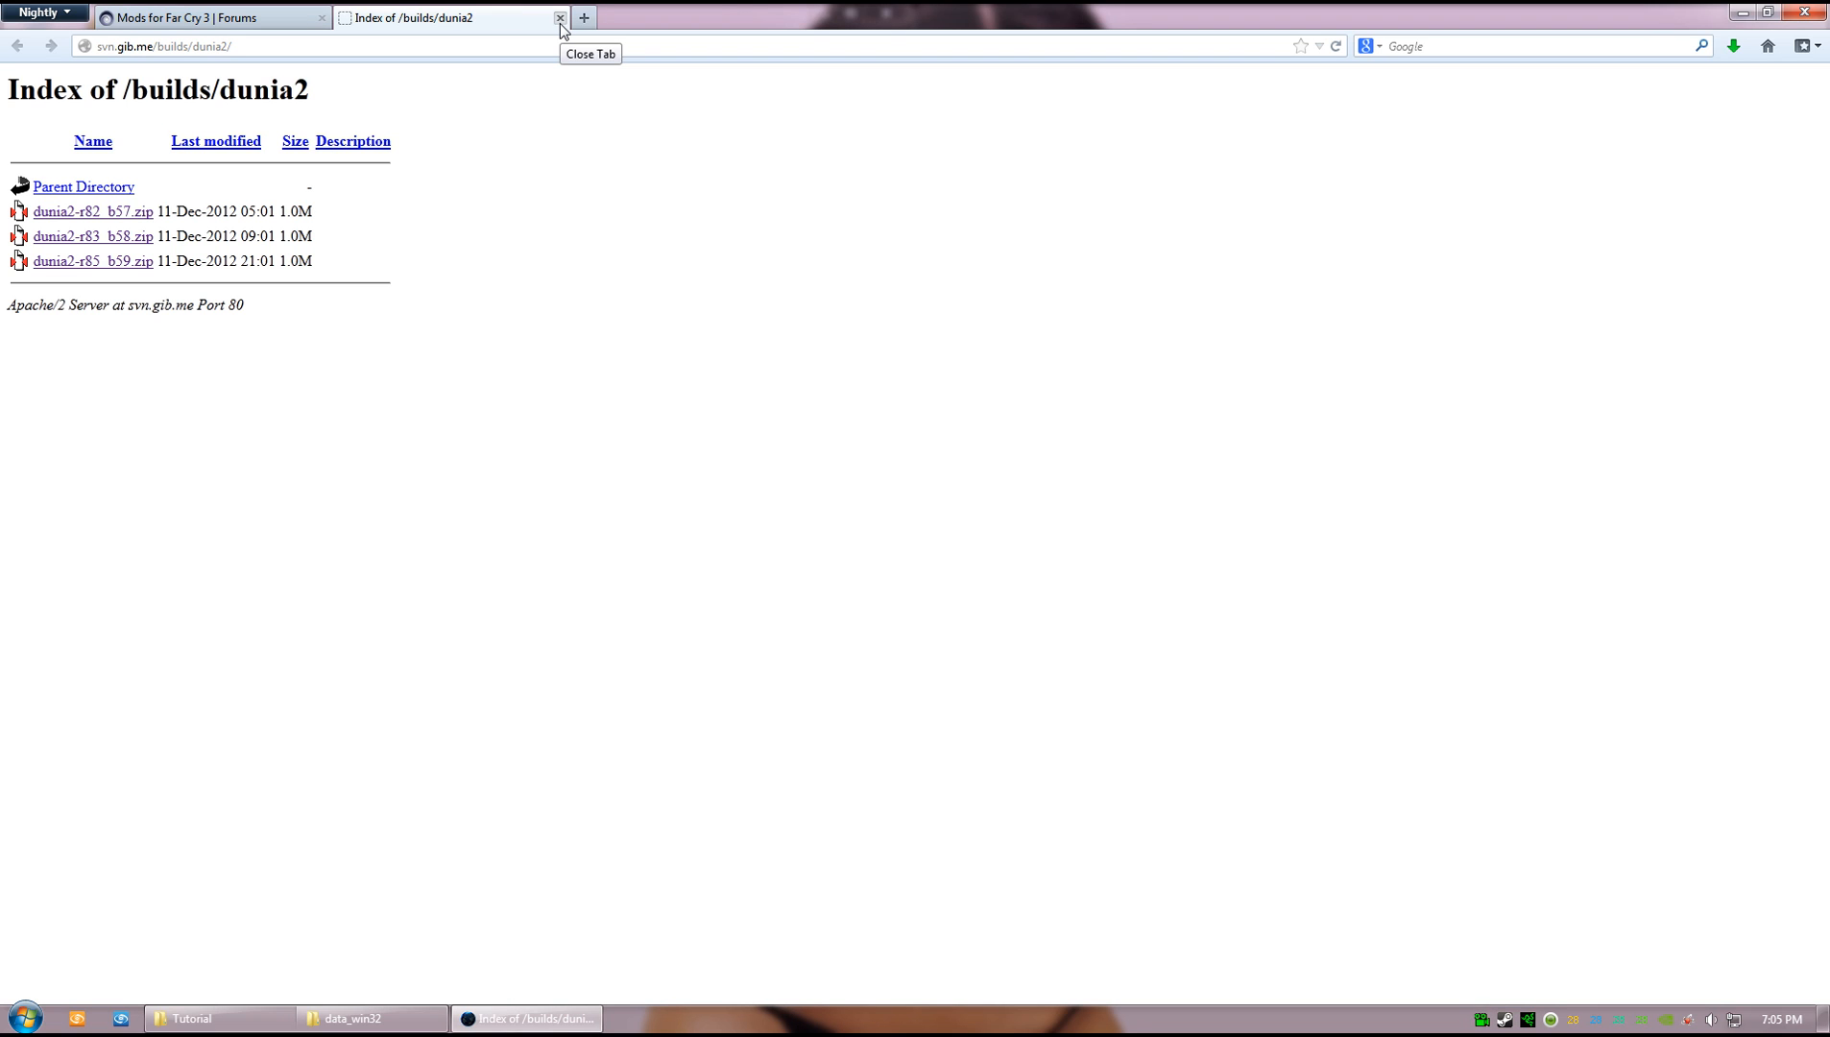
left_click(560, 18)
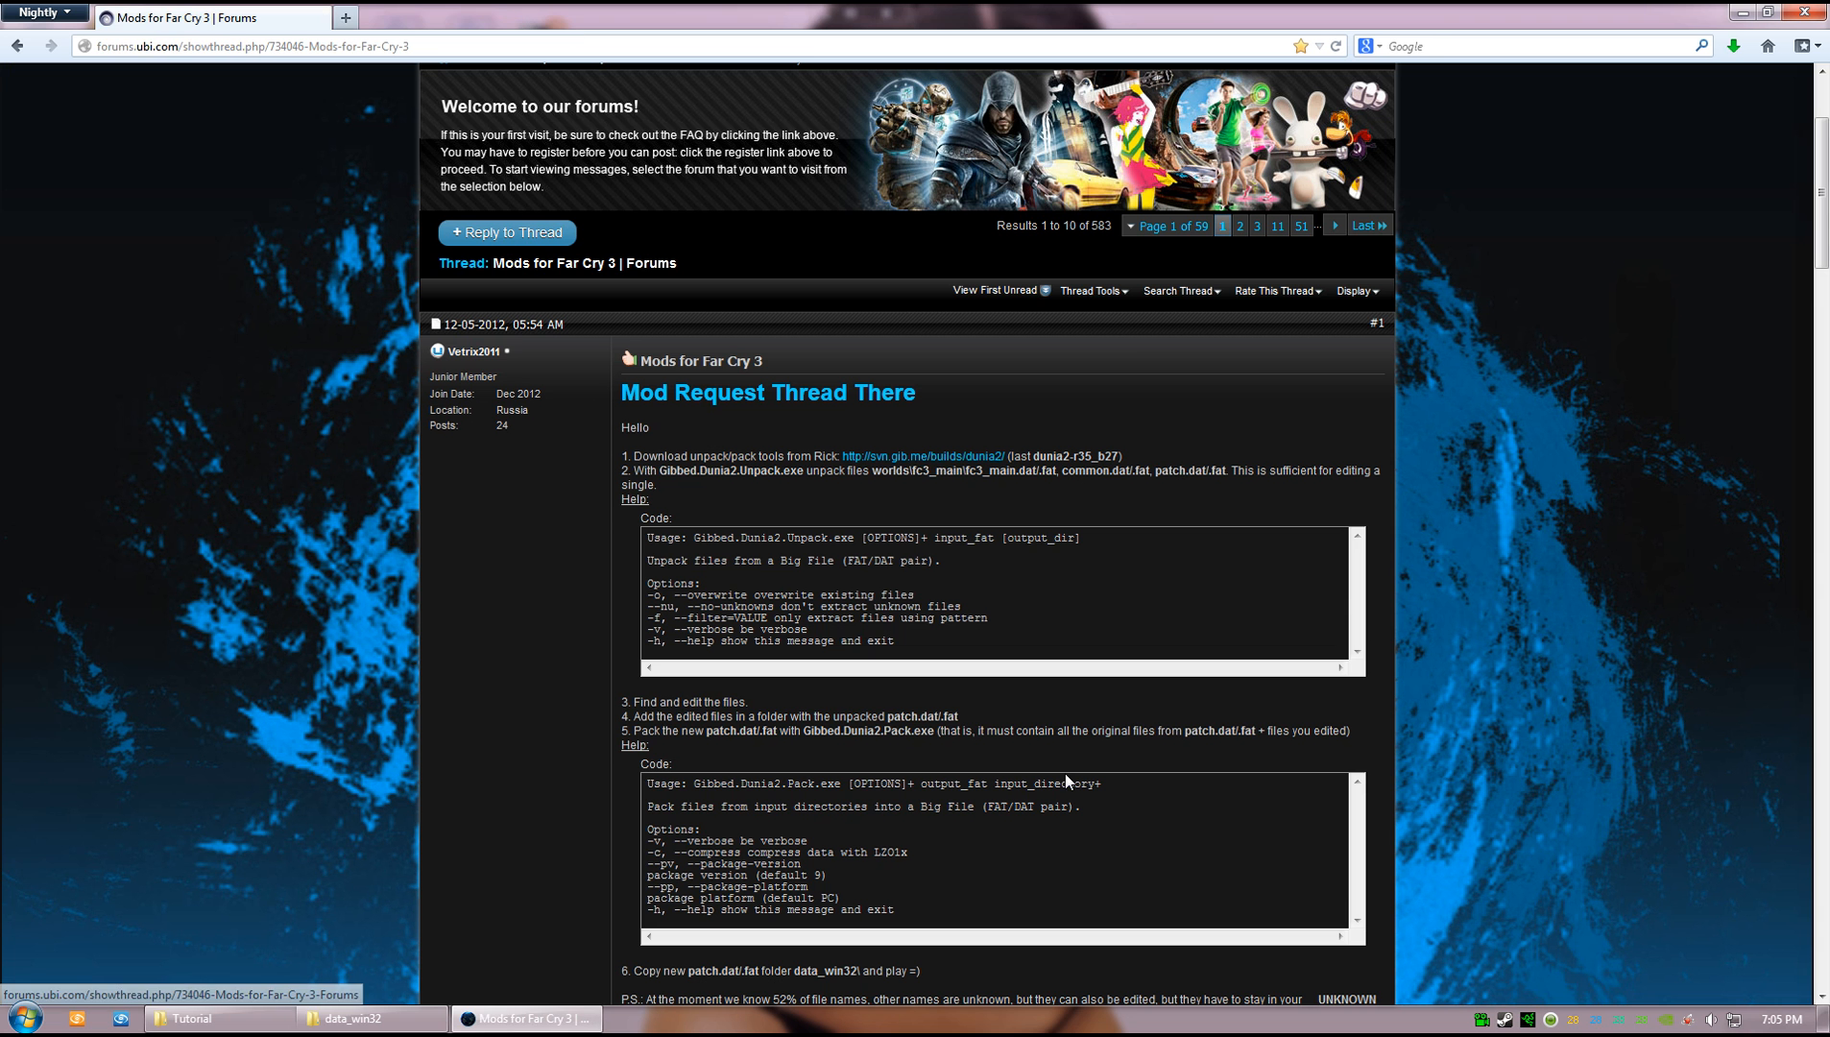
- Find the Attachments mod among the thread's addons and open its post to view the download links
scroll(1498, 827, "down", 3)
scroll(1499, 833, "up", 3)
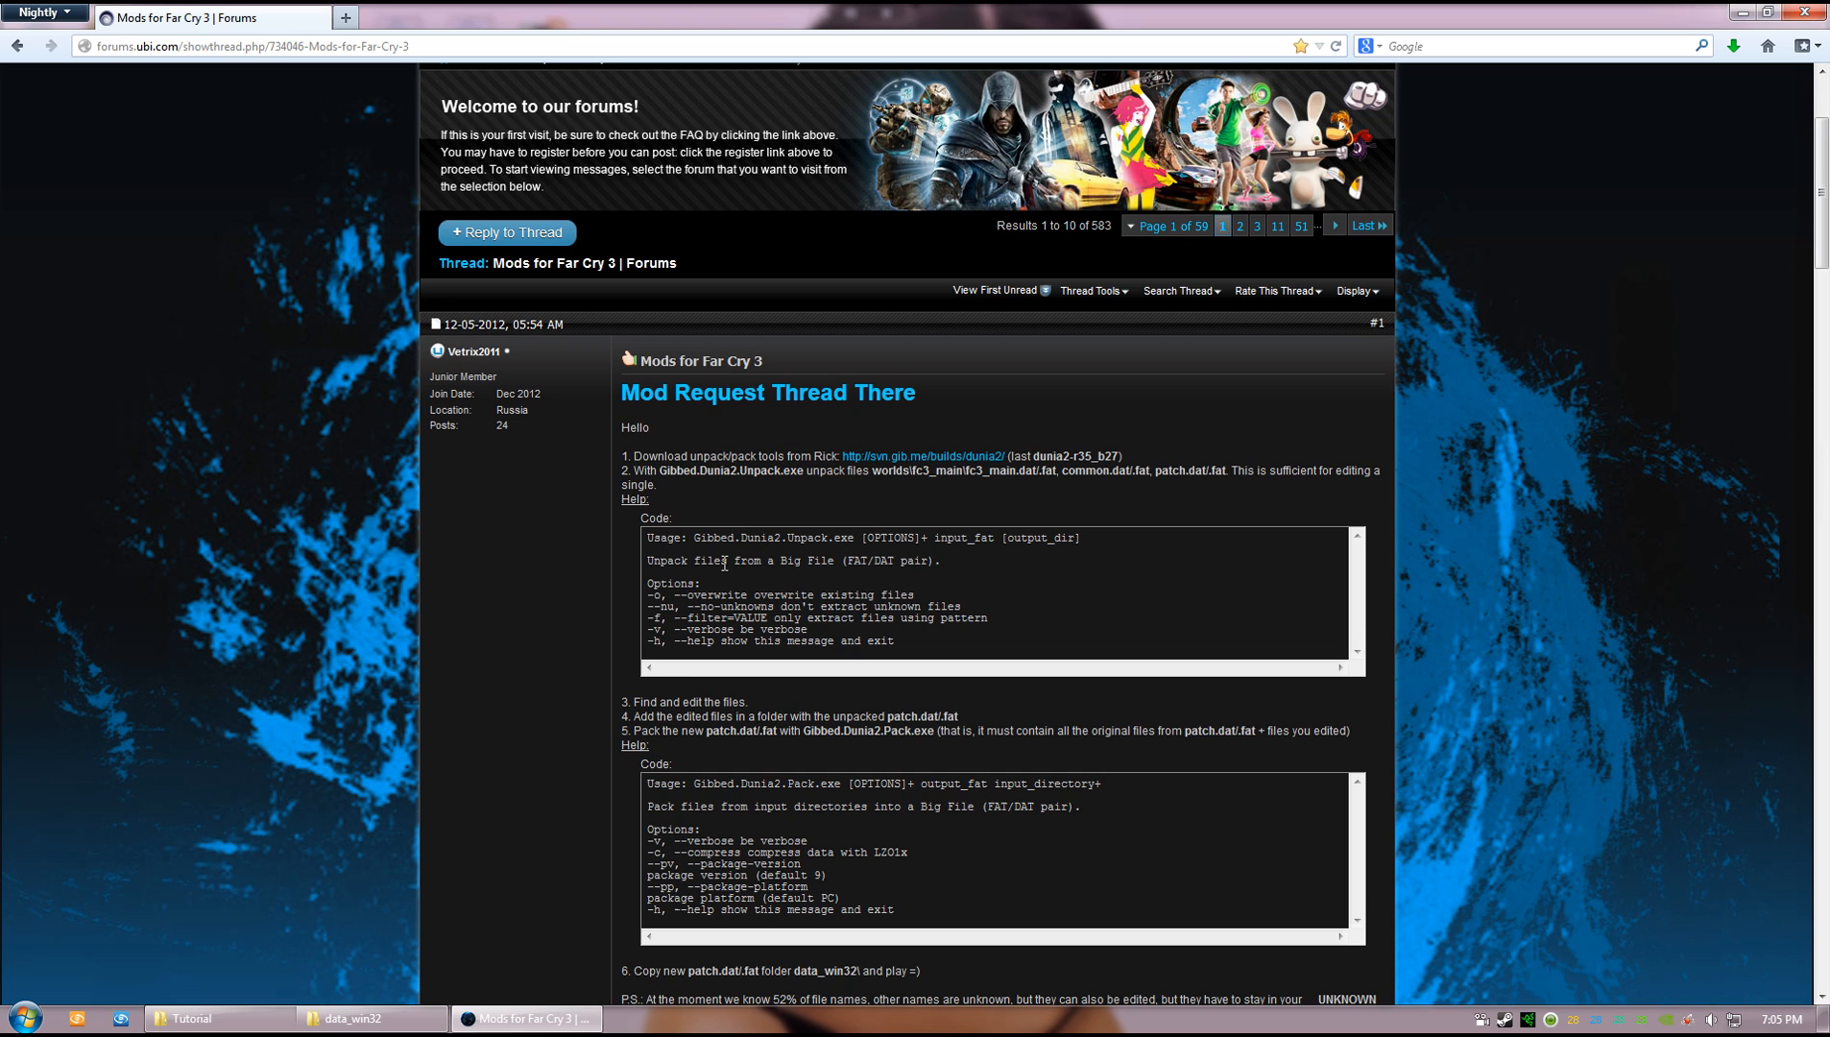
scroll(886, 535, "down", 10)
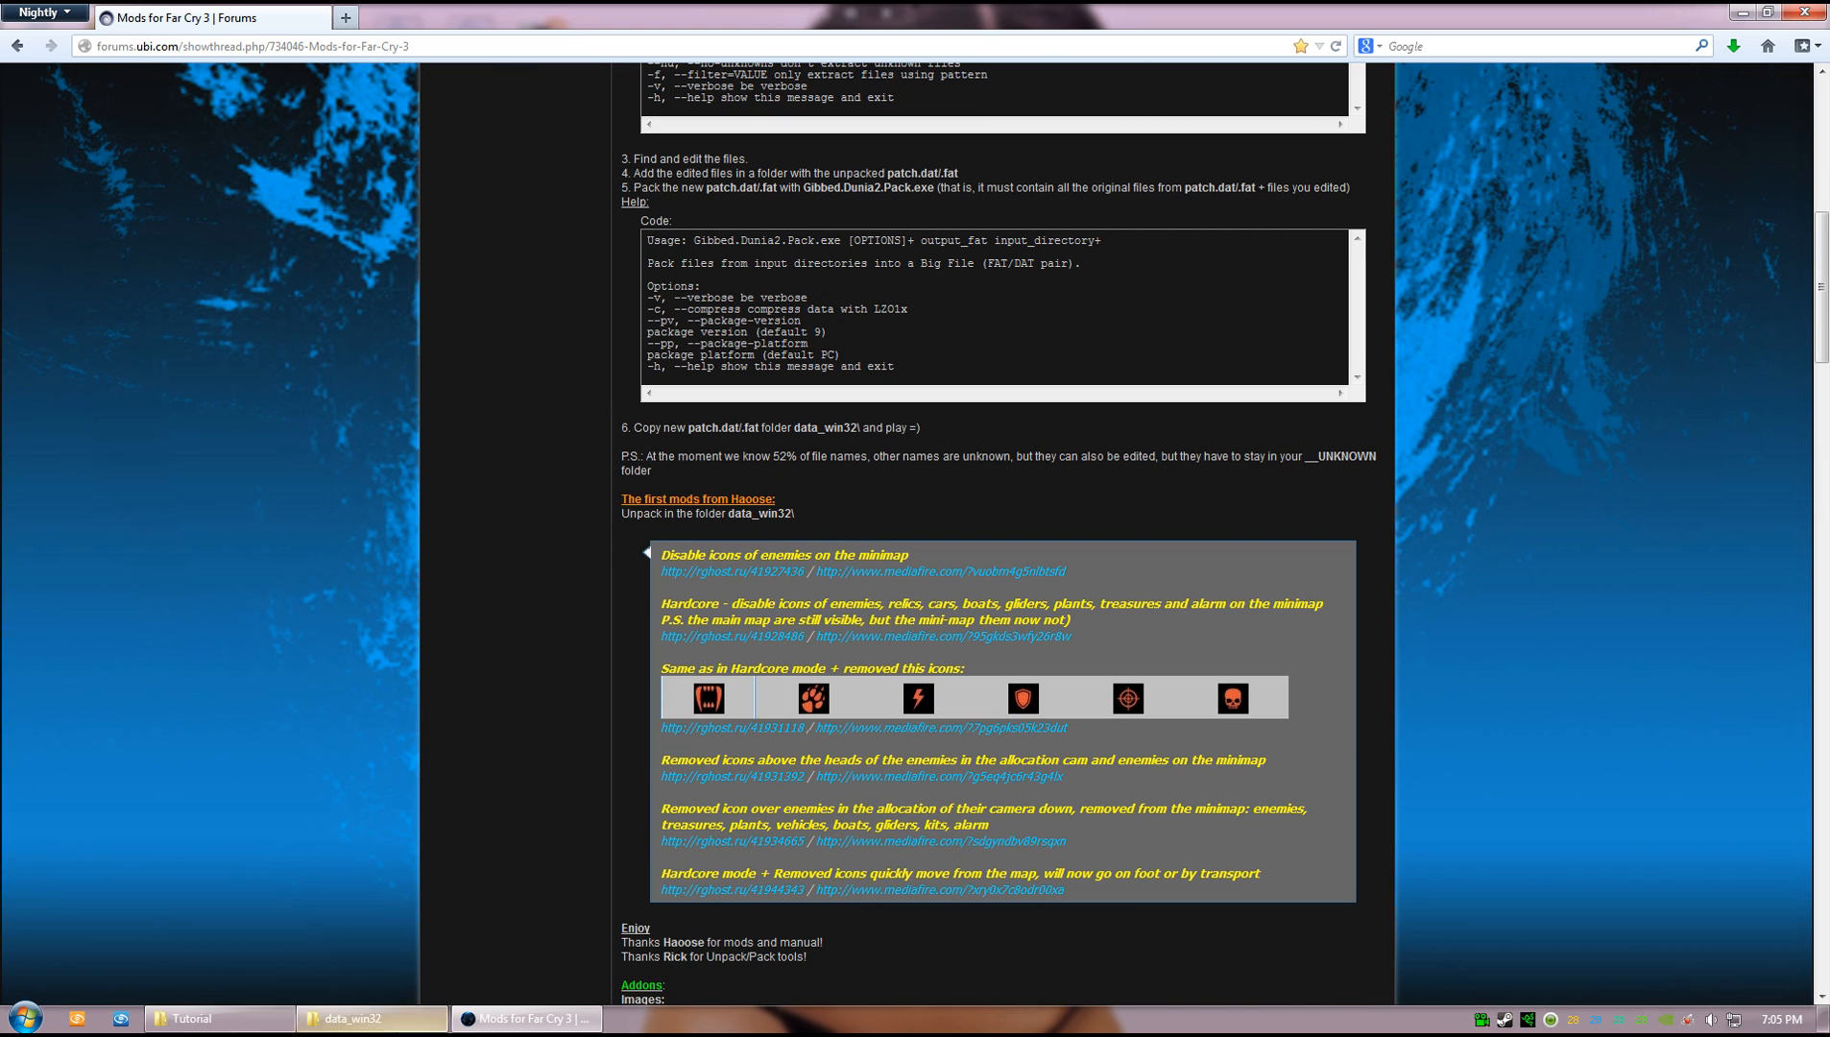
scroll(603, 798, "down", 10)
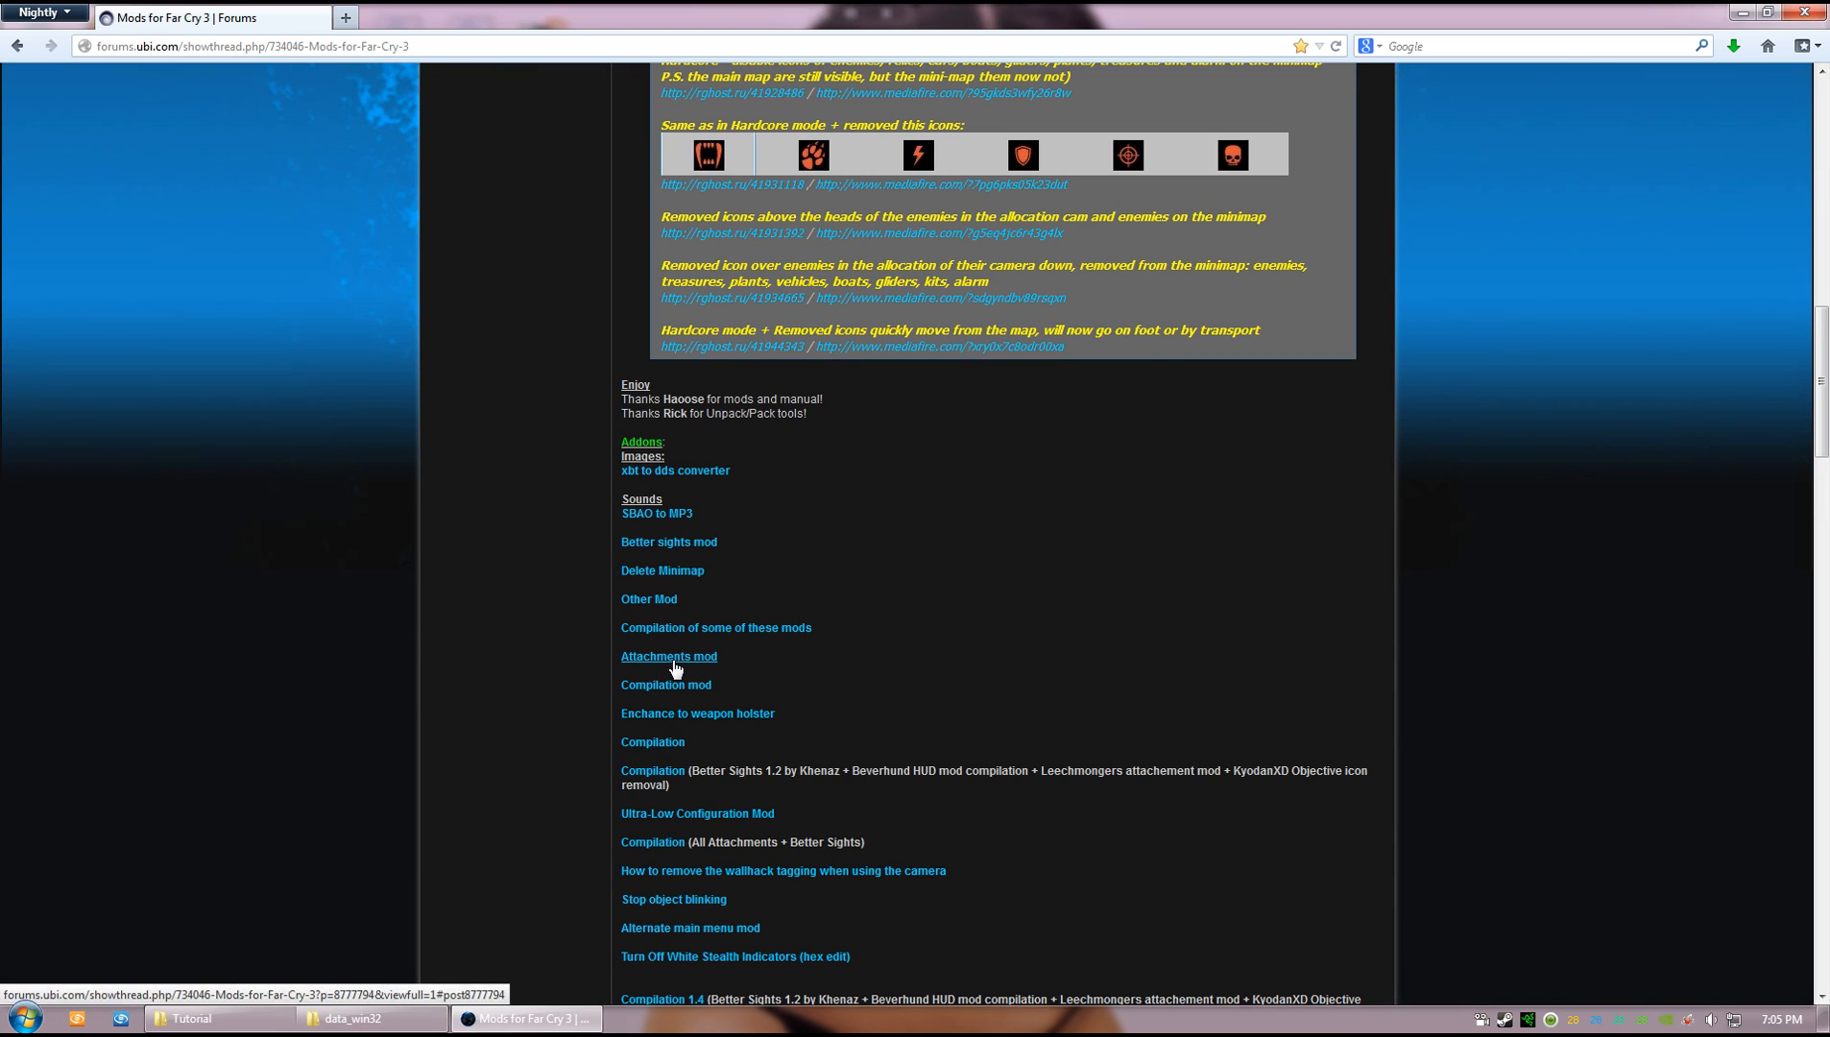
left_click(671, 658)
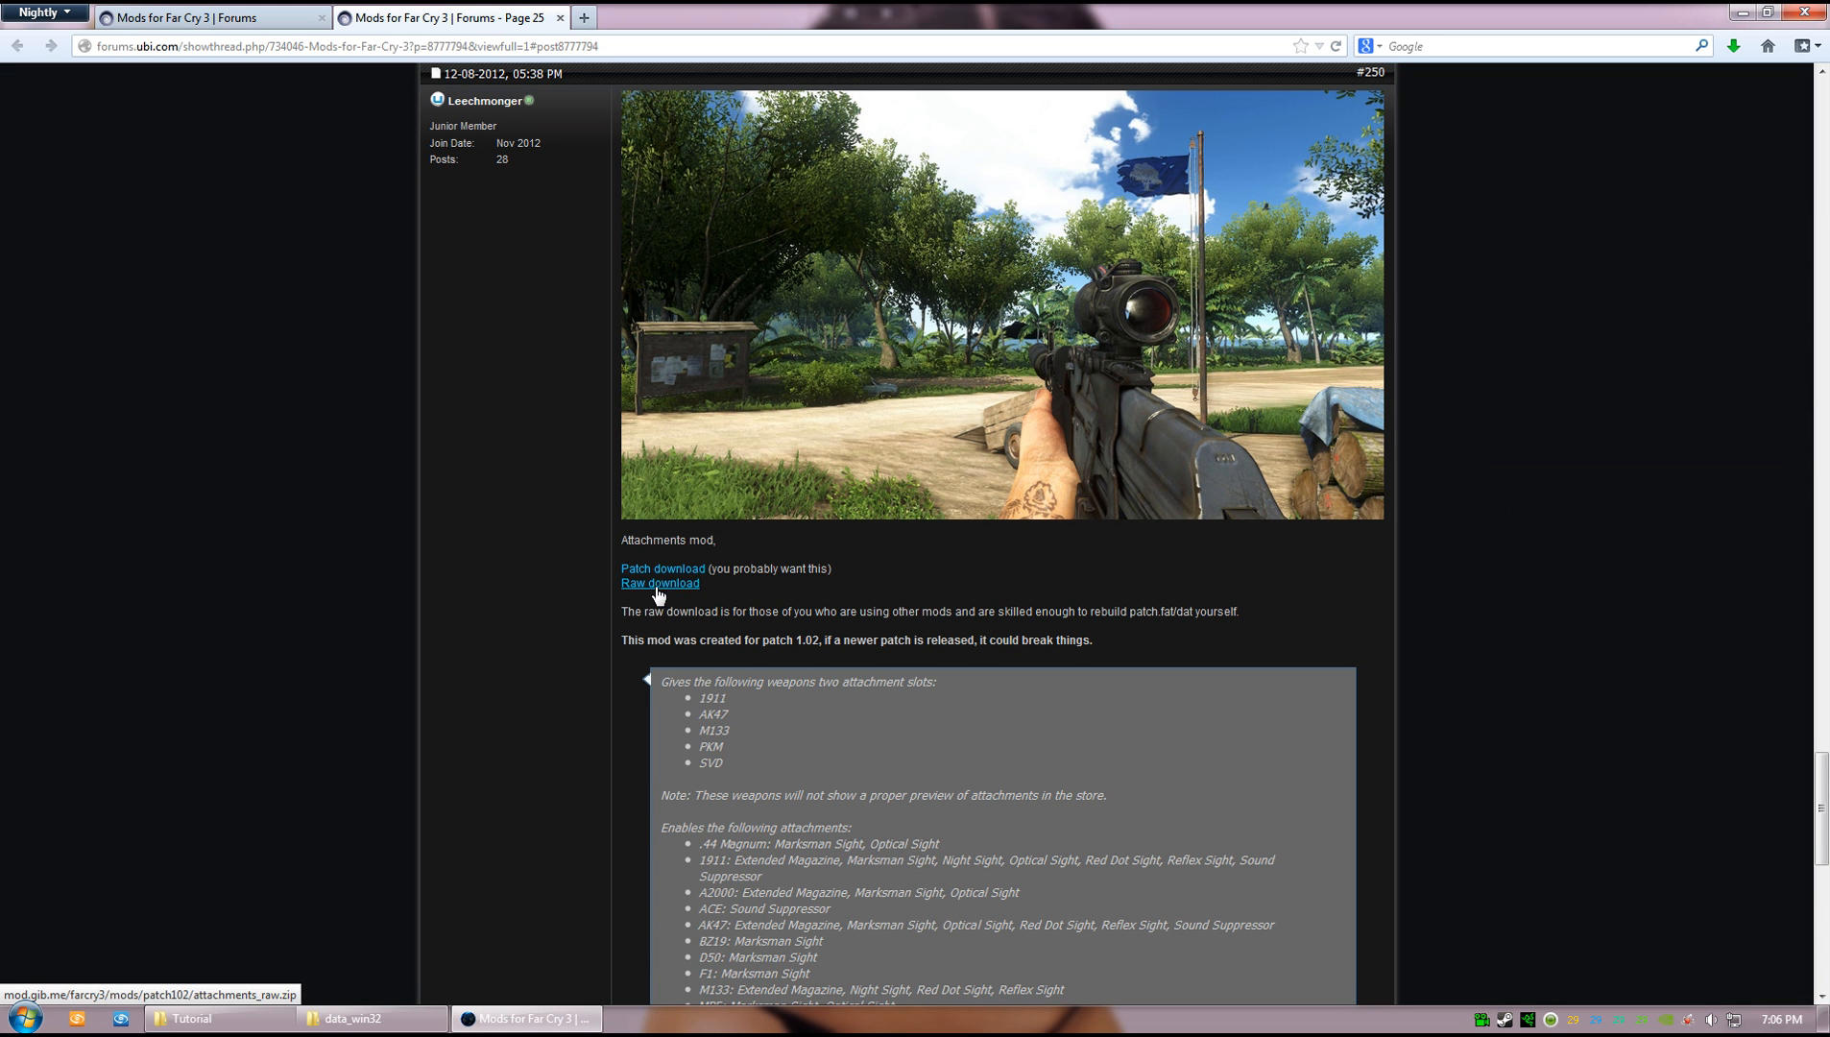
- Bring up the data_win32 and Tutorial folders side by side and close the web browser
left_click(365, 1018)
left_click(192, 1017)
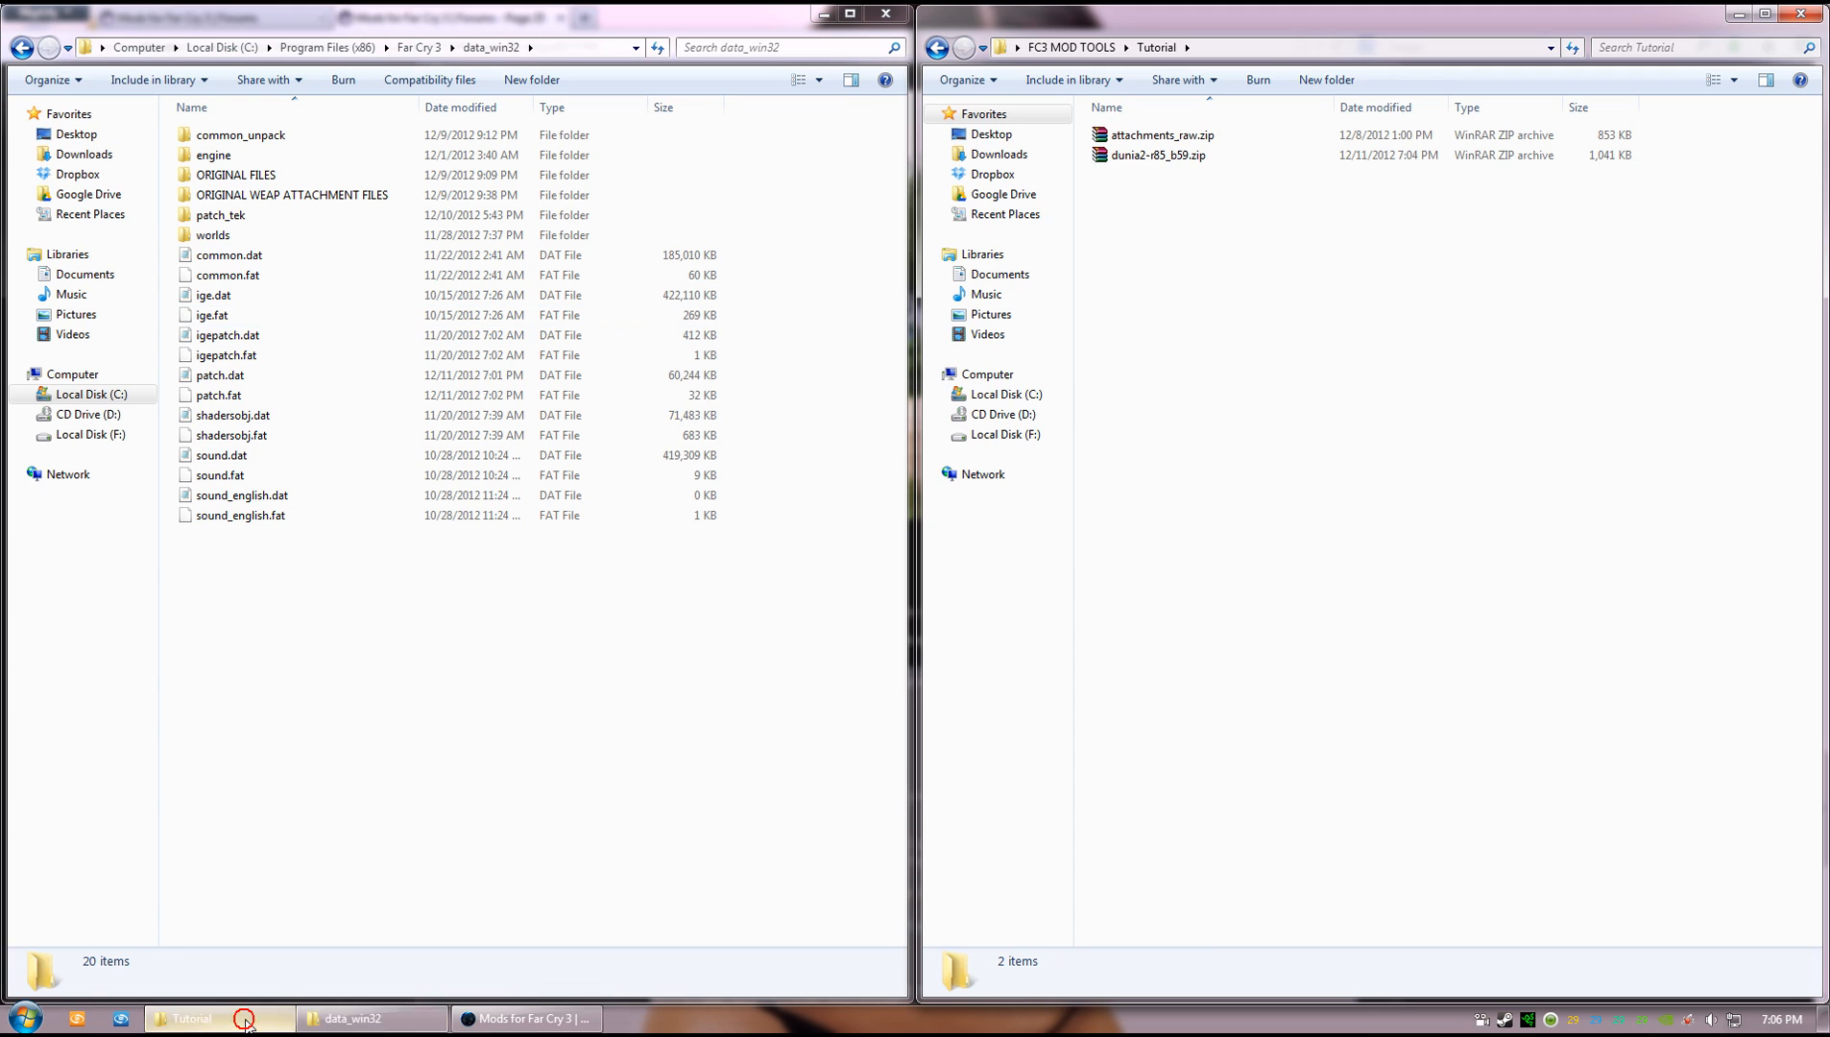
right_click(527, 1018)
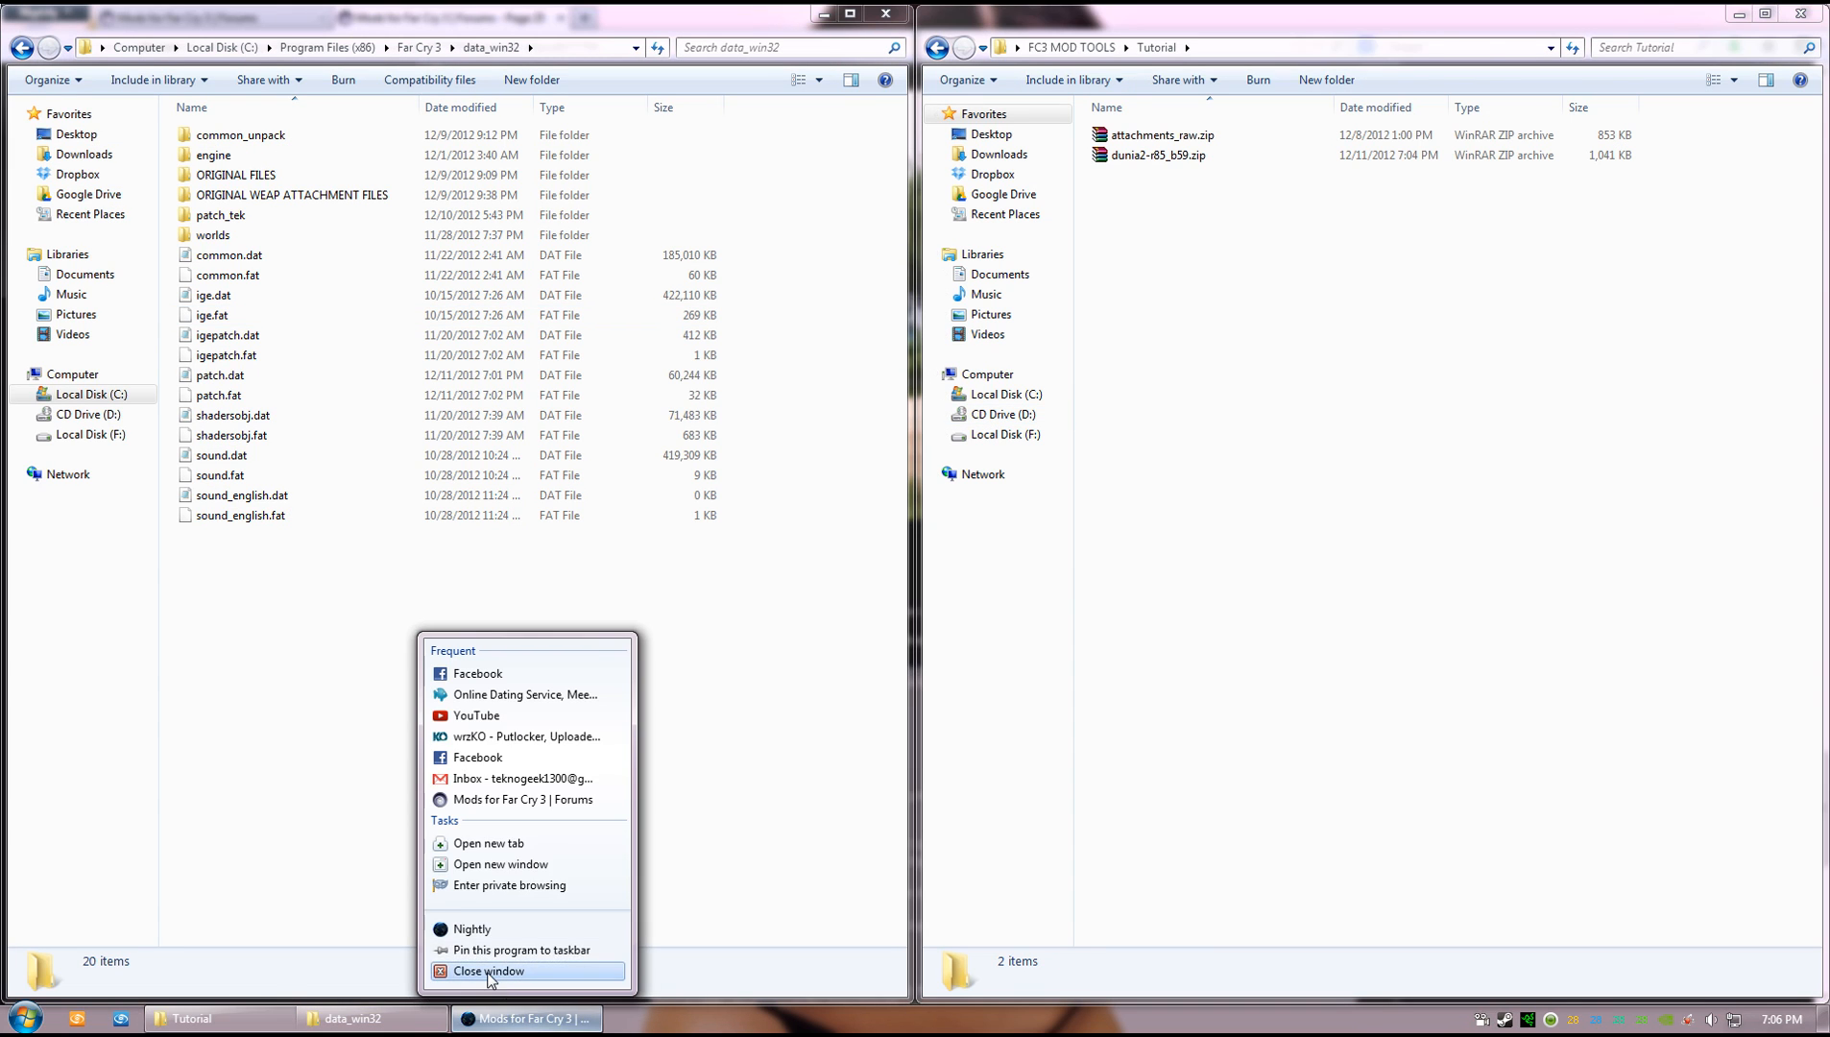
left_click(508, 981)
left_click(494, 727)
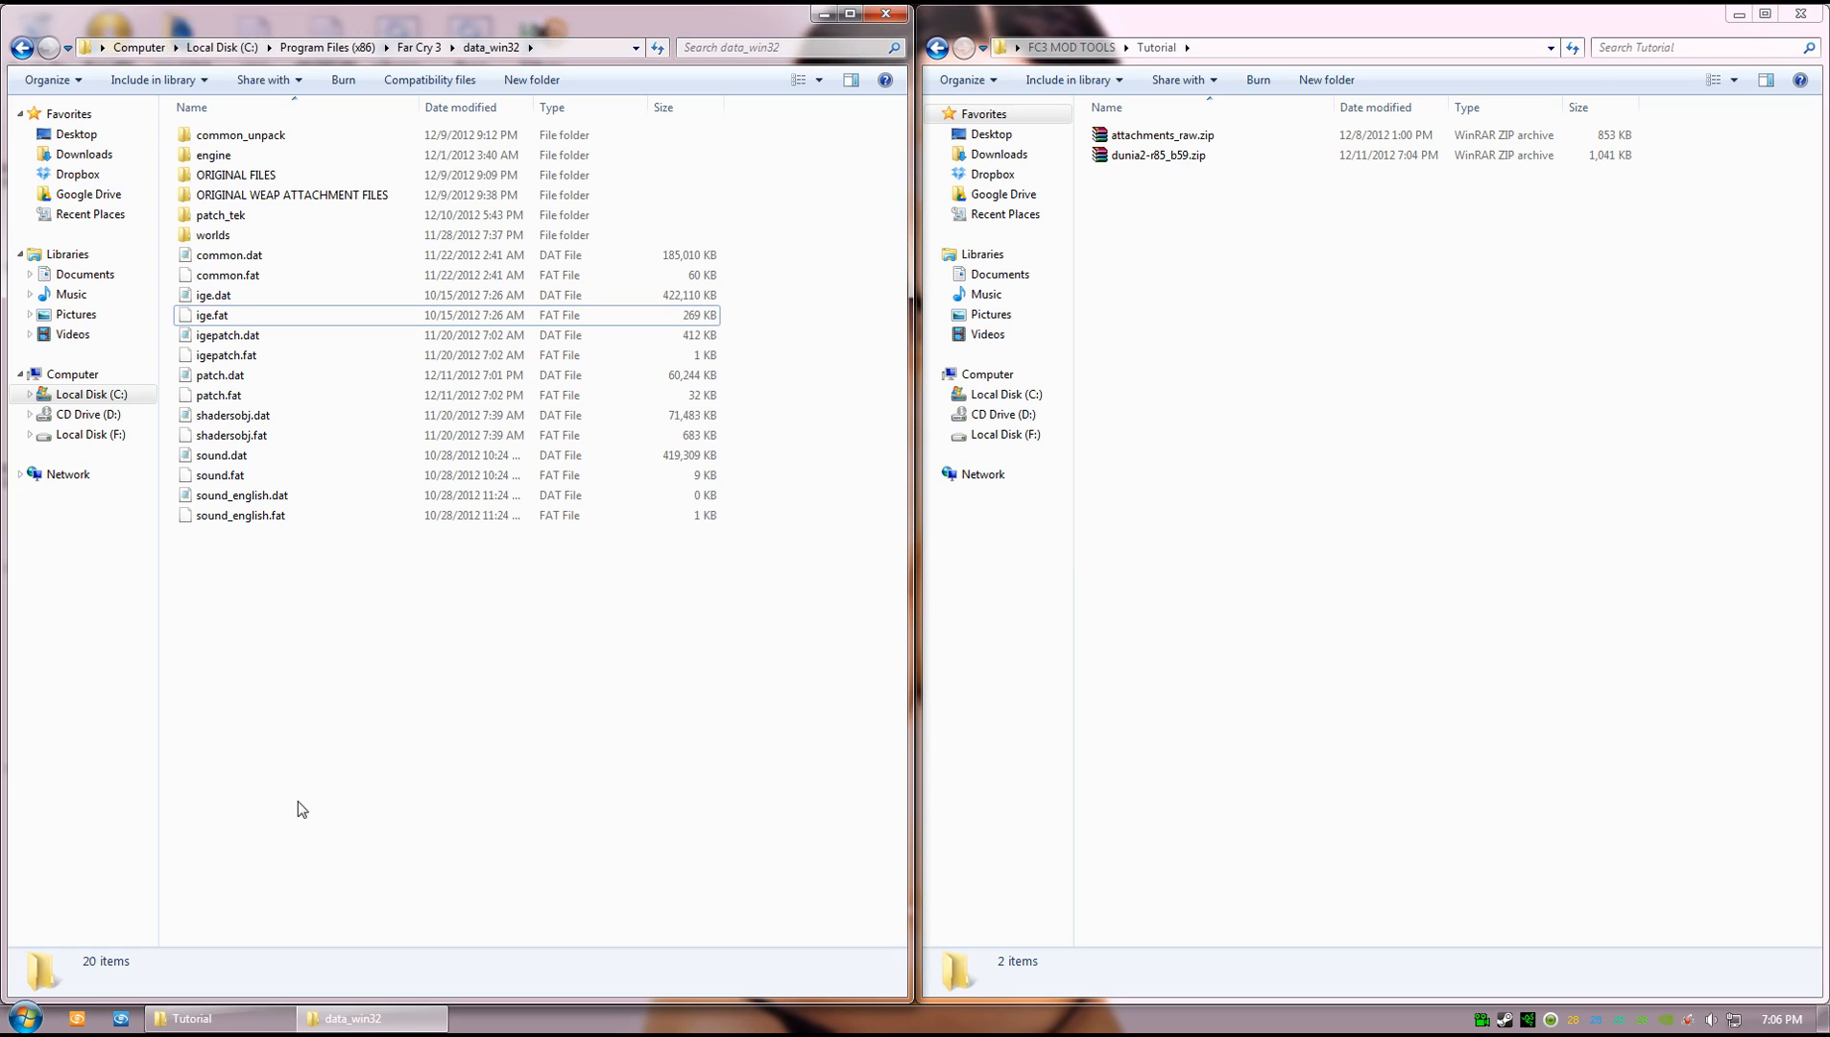
- Check the full path of the data_win32 folder and locate patch.dat and patch.fat in it
left_click(581, 50)
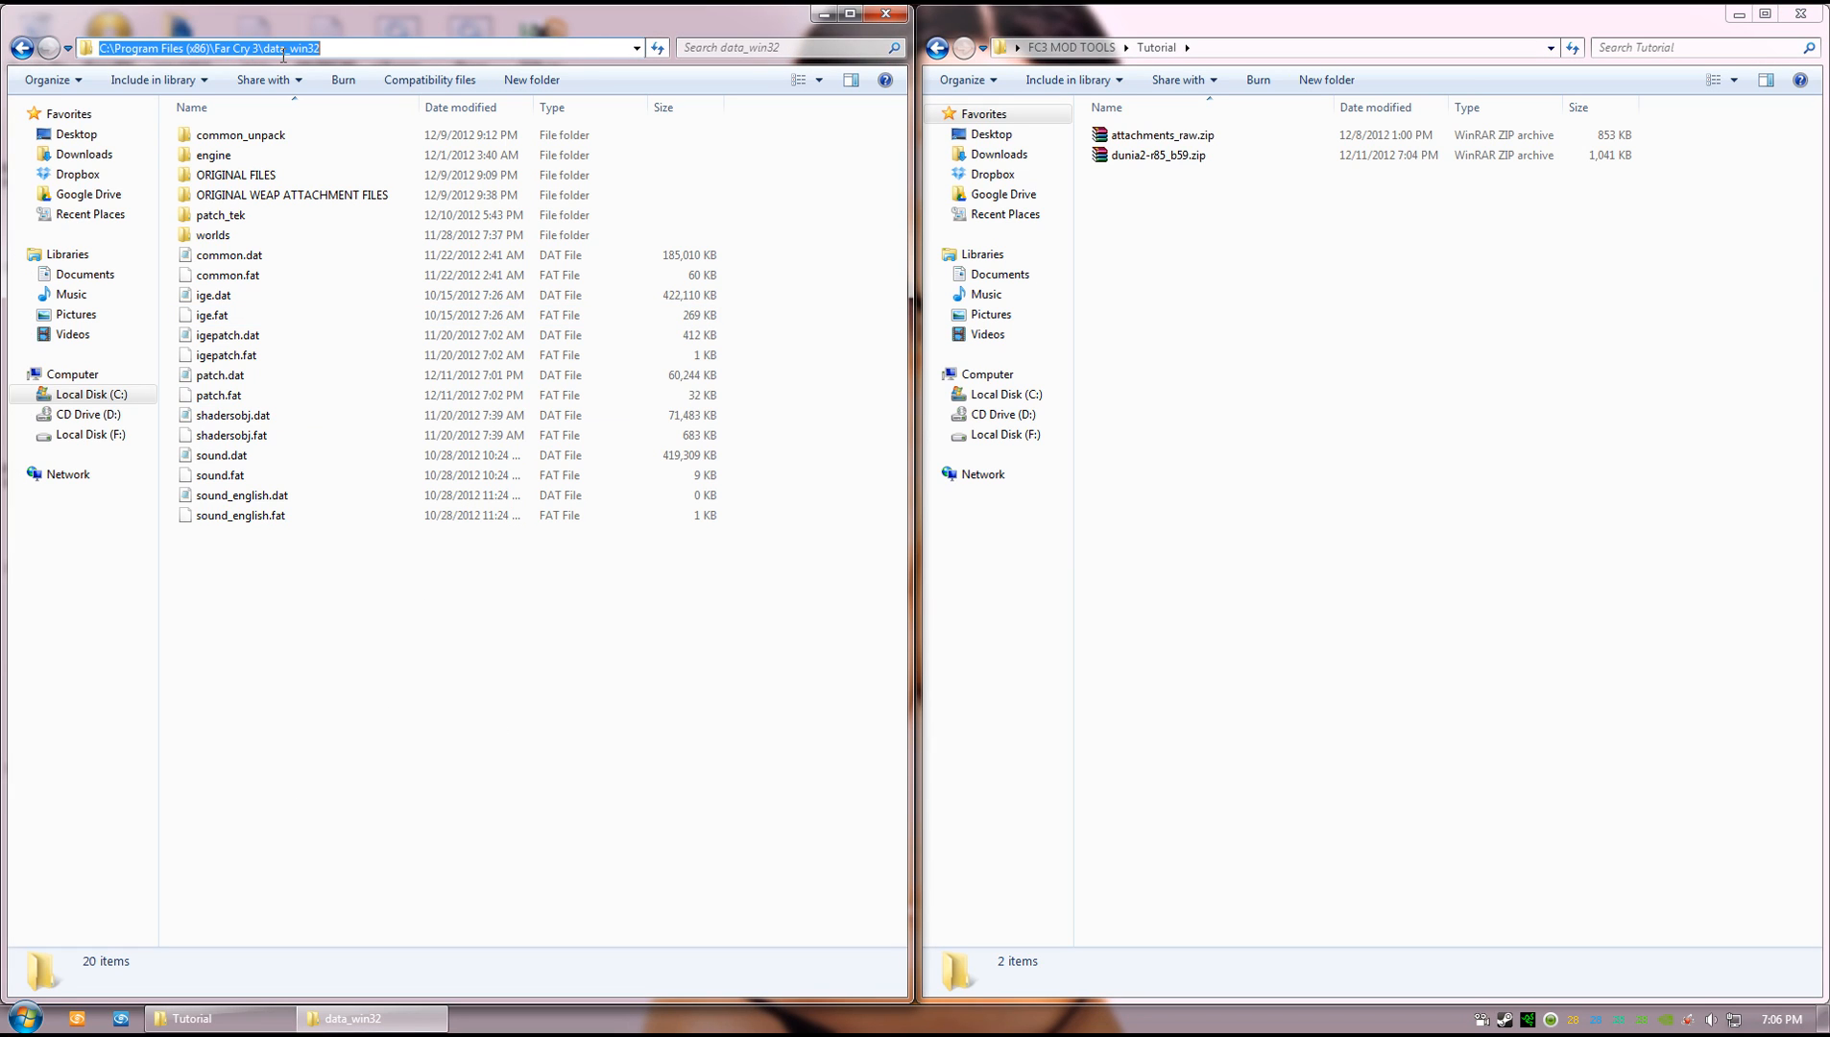
left_click(400, 631)
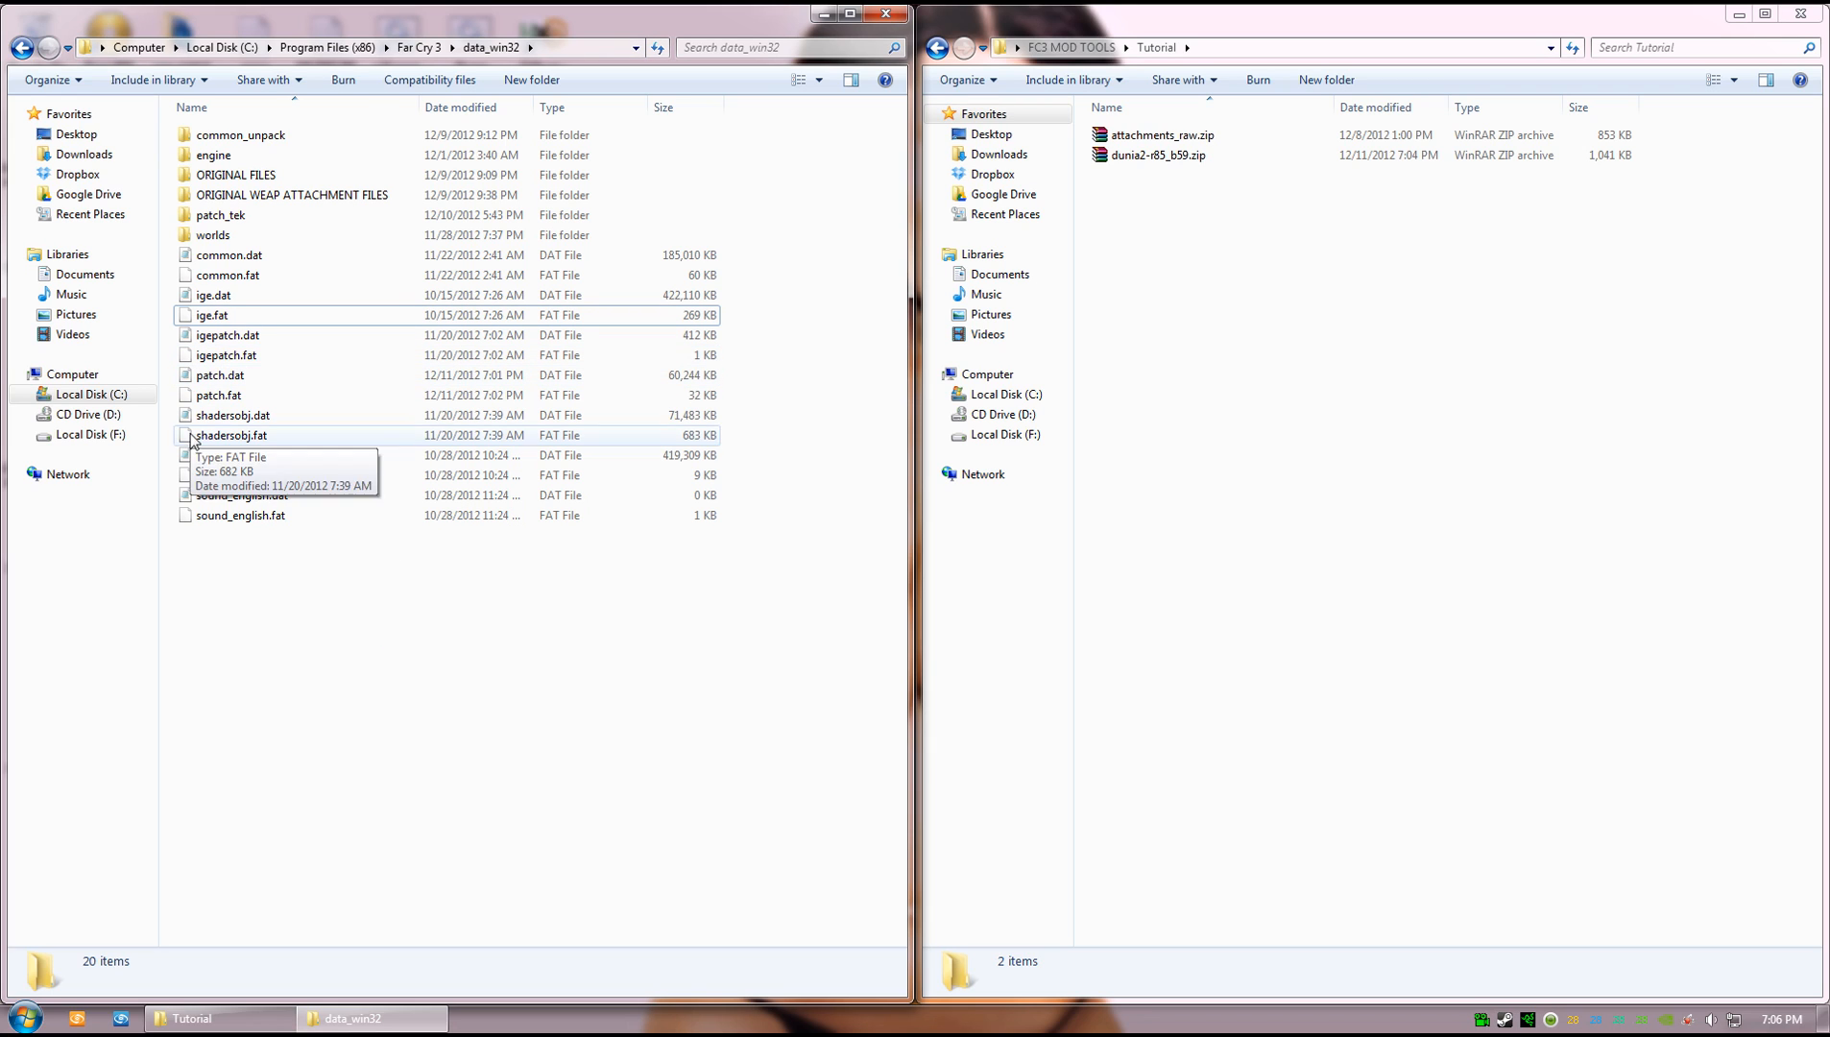
left_click(266, 378)
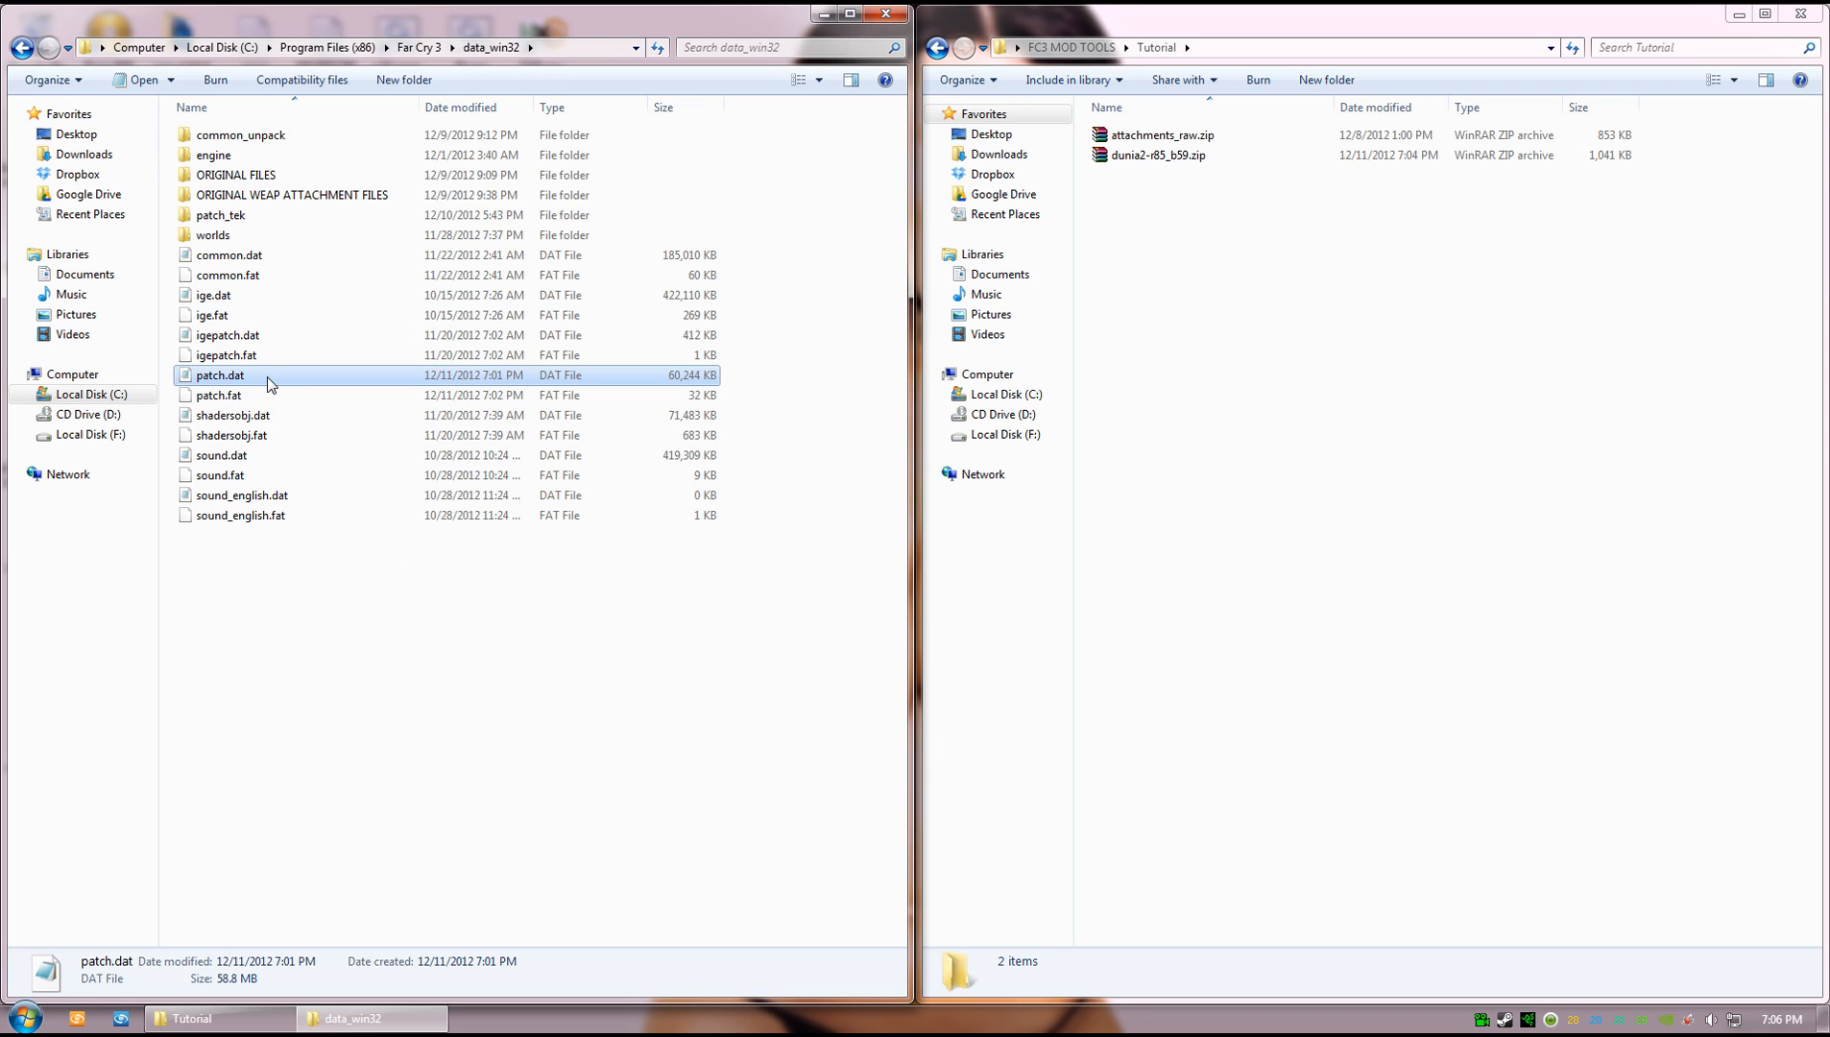
left_click(248, 397, "ctrl")
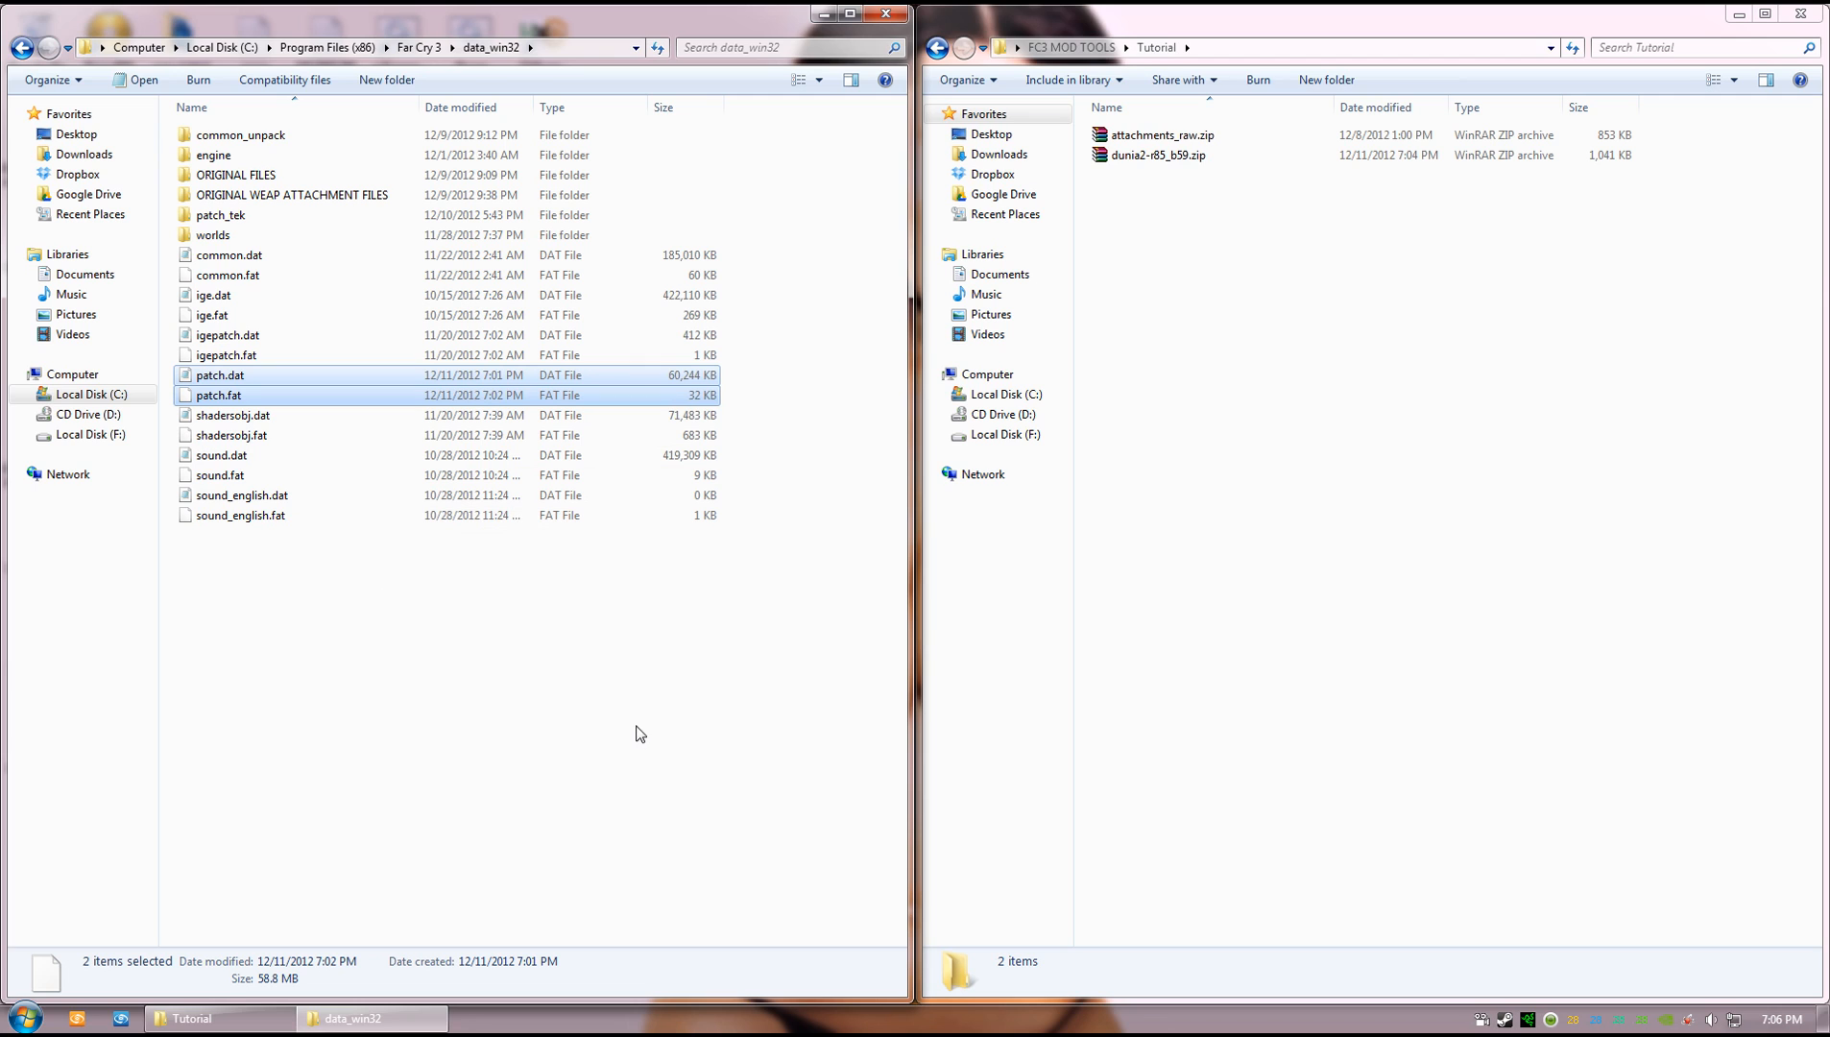
- Extract dunia2-r85_b59.zip into its own folder within the Tutorial folder
left_click(1354, 567)
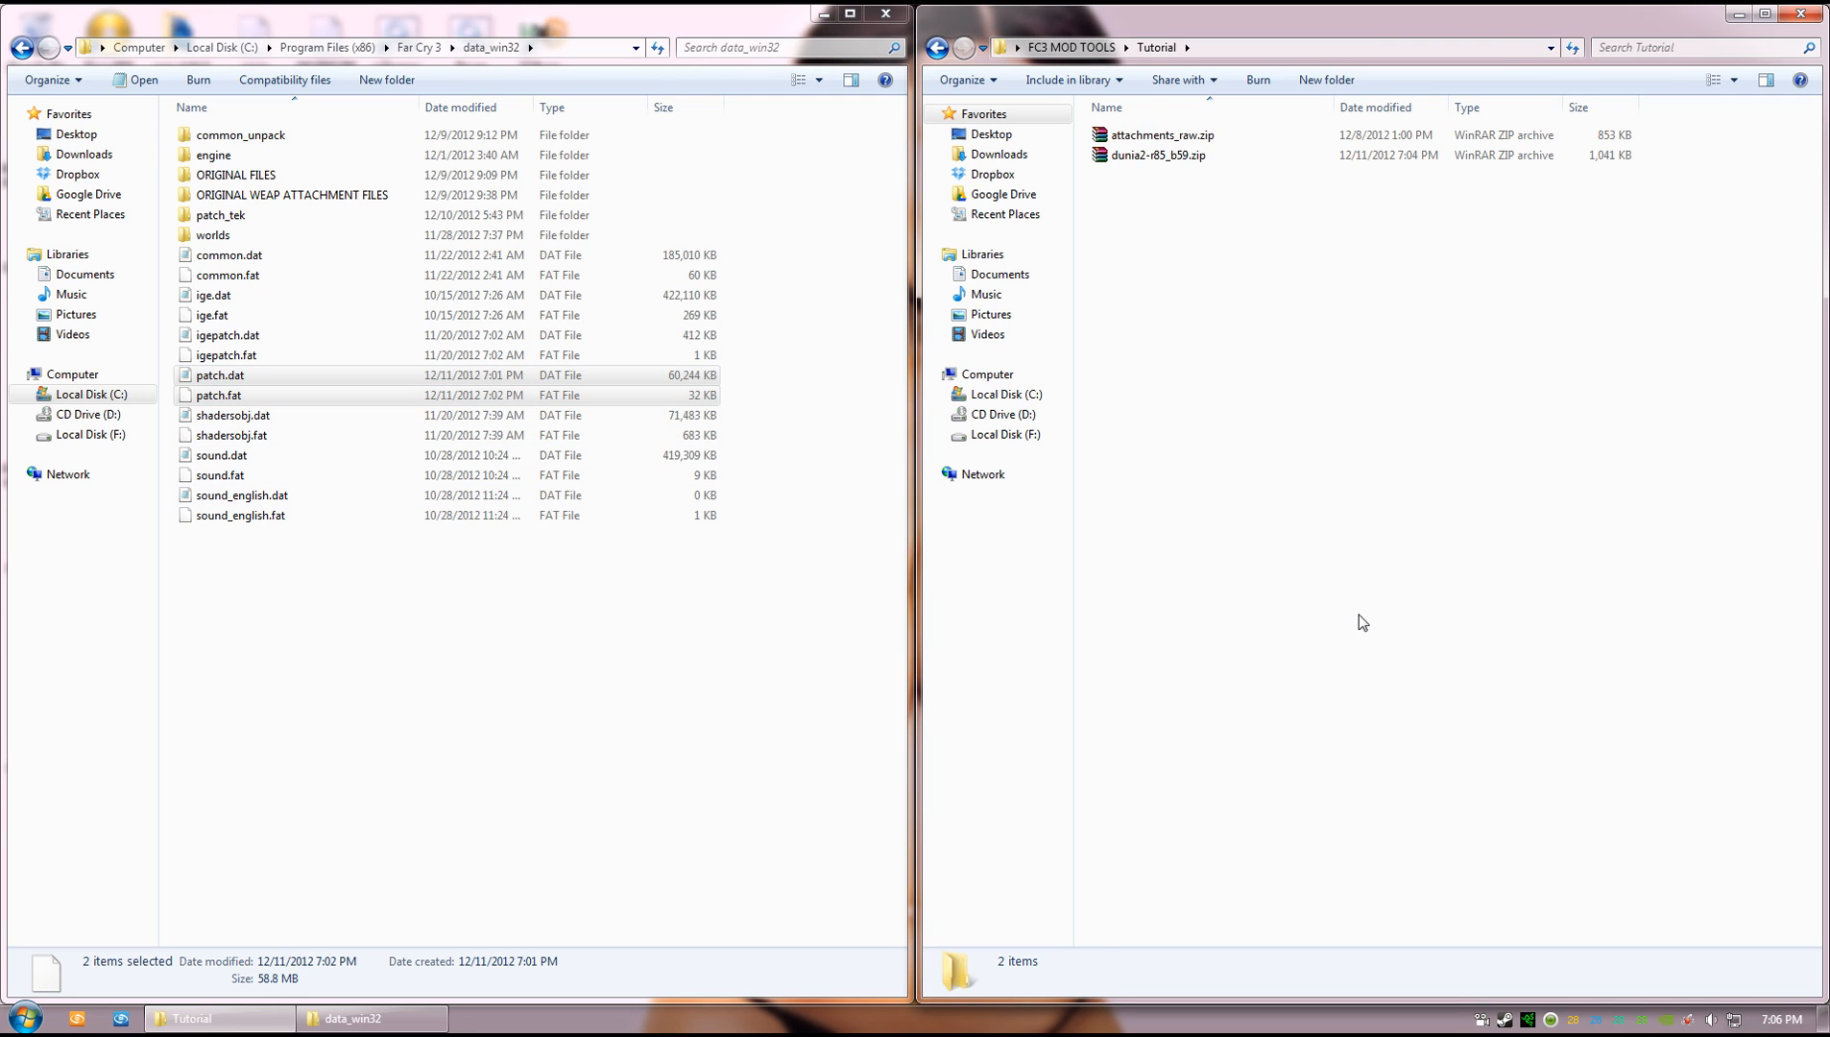
left_click_drag(1218, 244, 1137, 131)
left_click(1234, 352)
right_click(1132, 157)
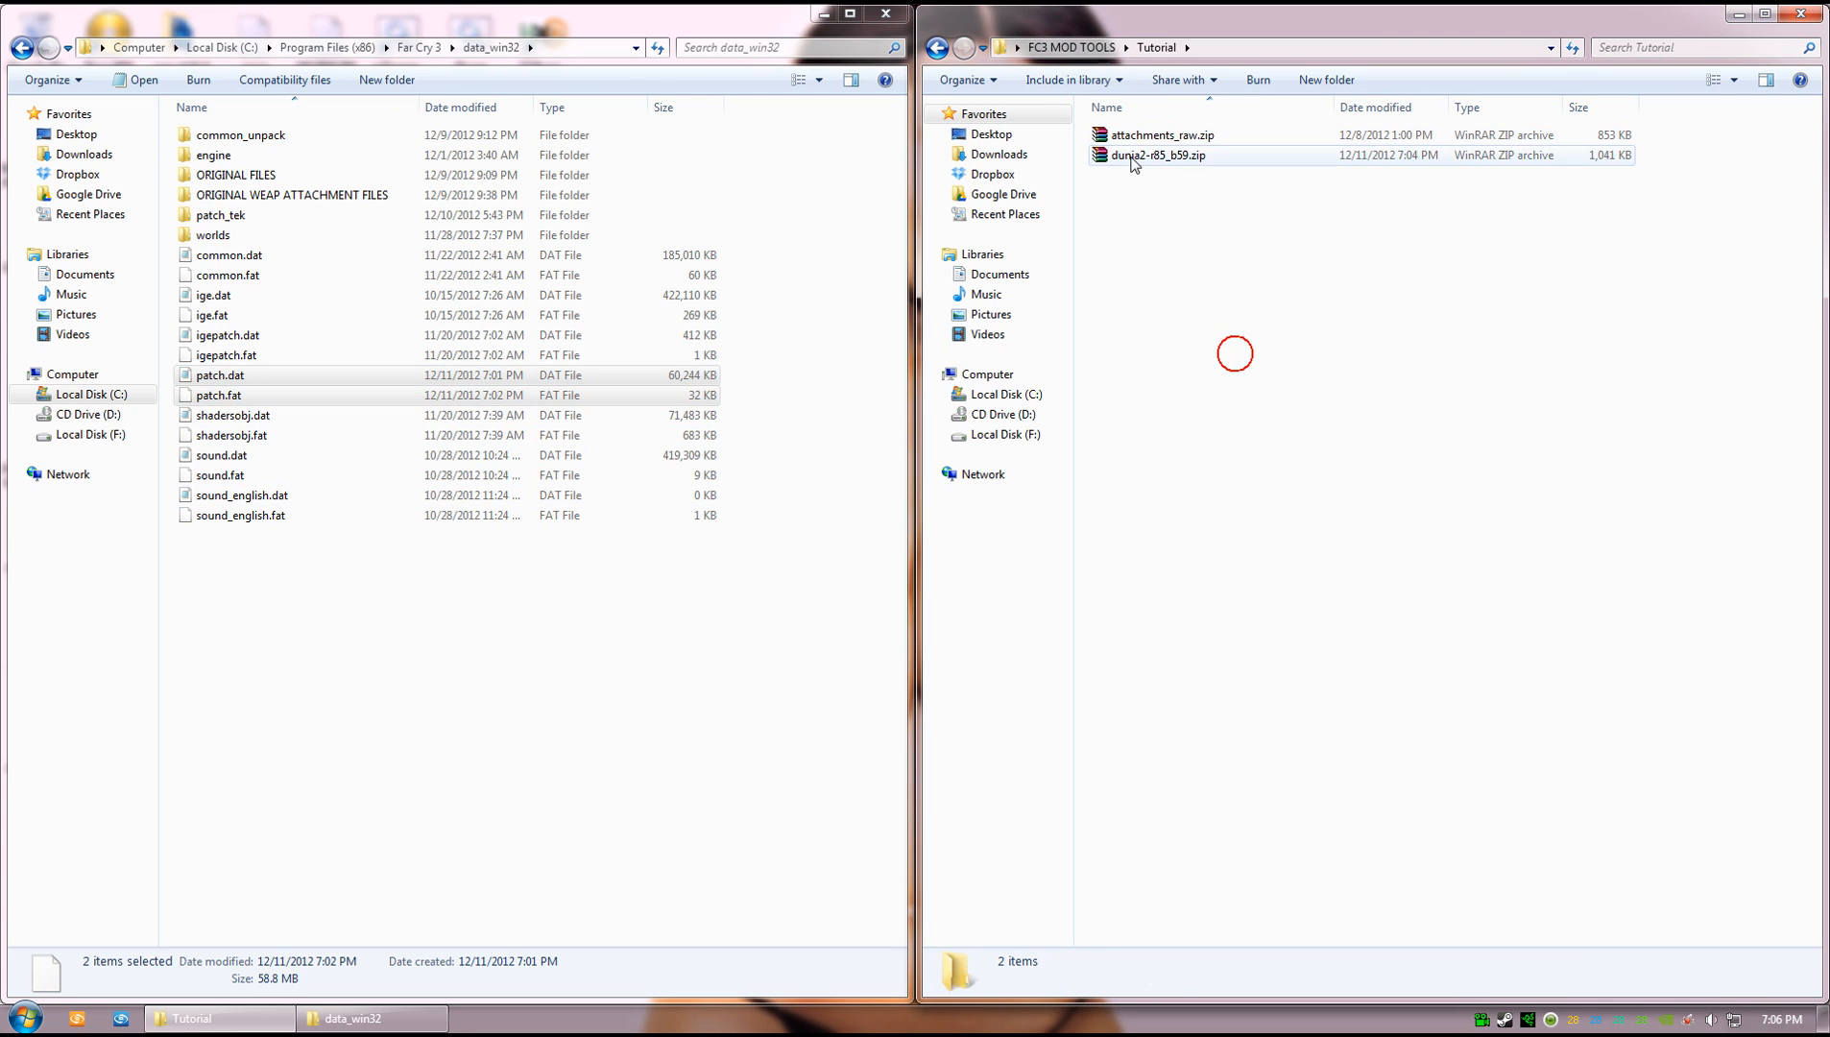
left_click(1248, 232)
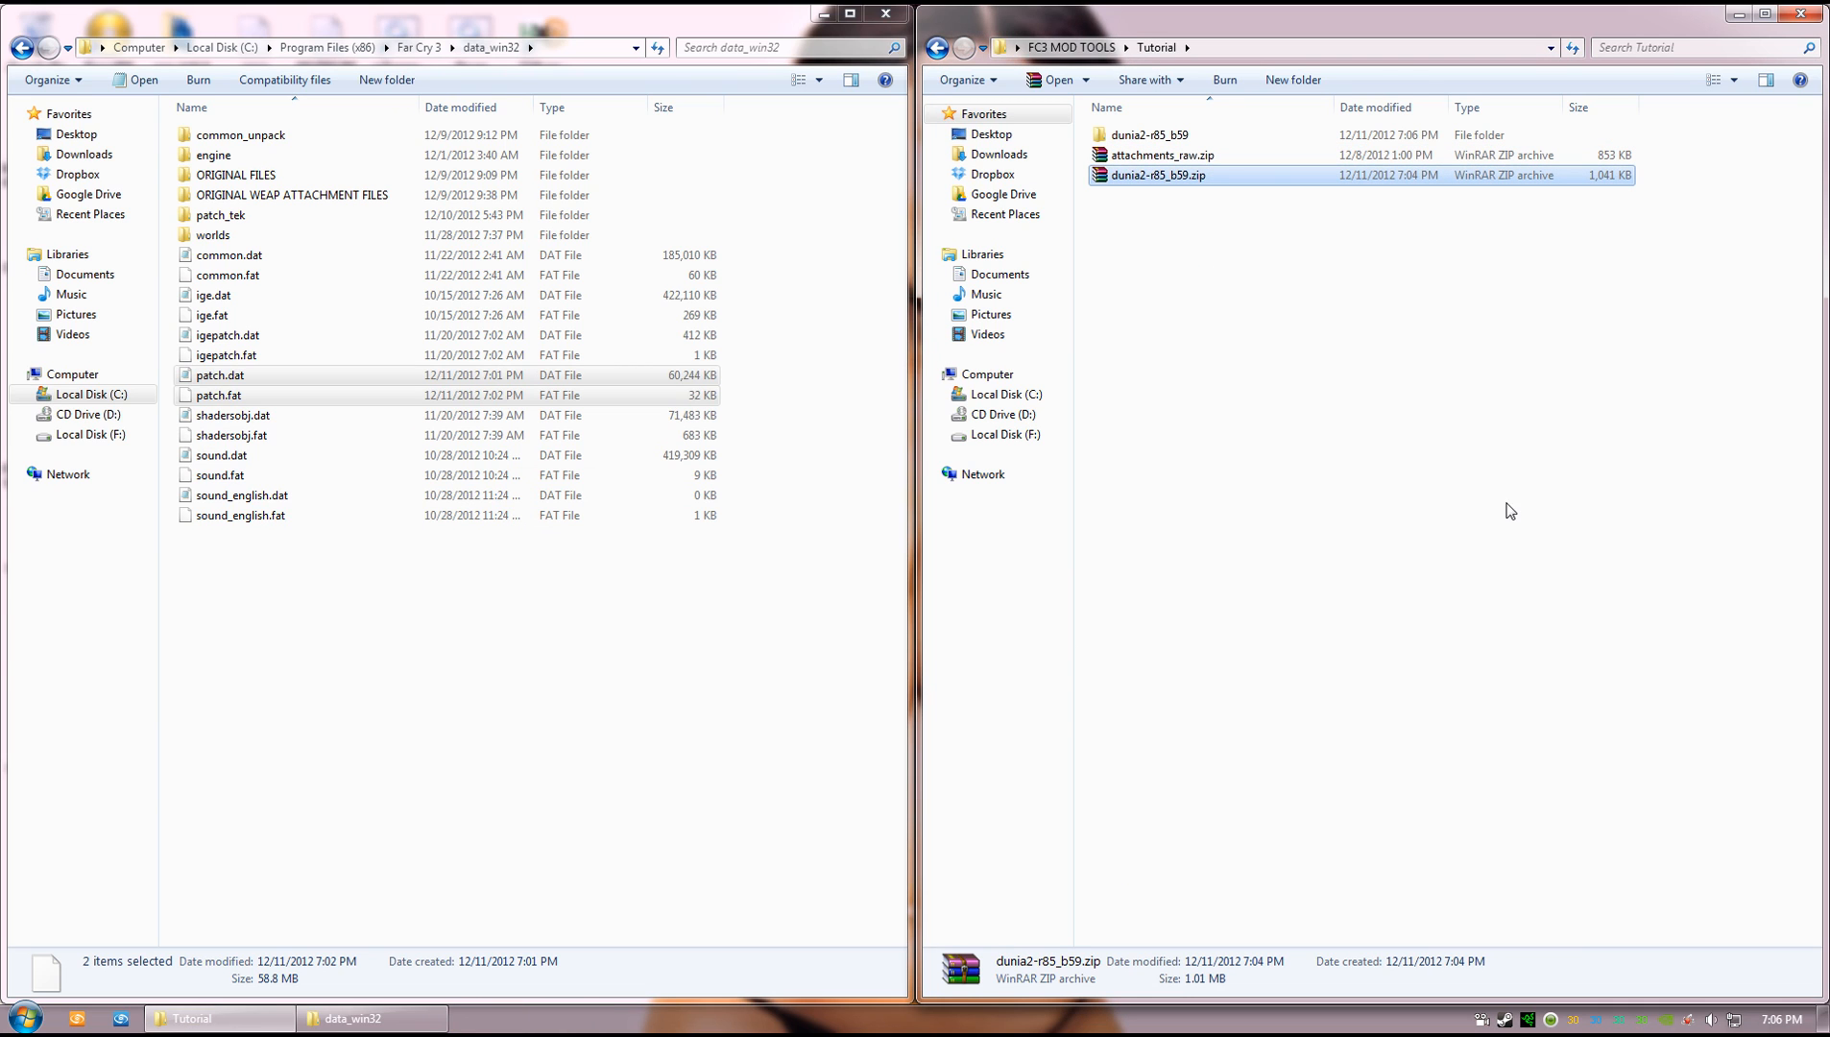
- Extract attachments_raw.zip into its own attachments_raw folder
left_click(1173, 134)
right_click(1174, 156)
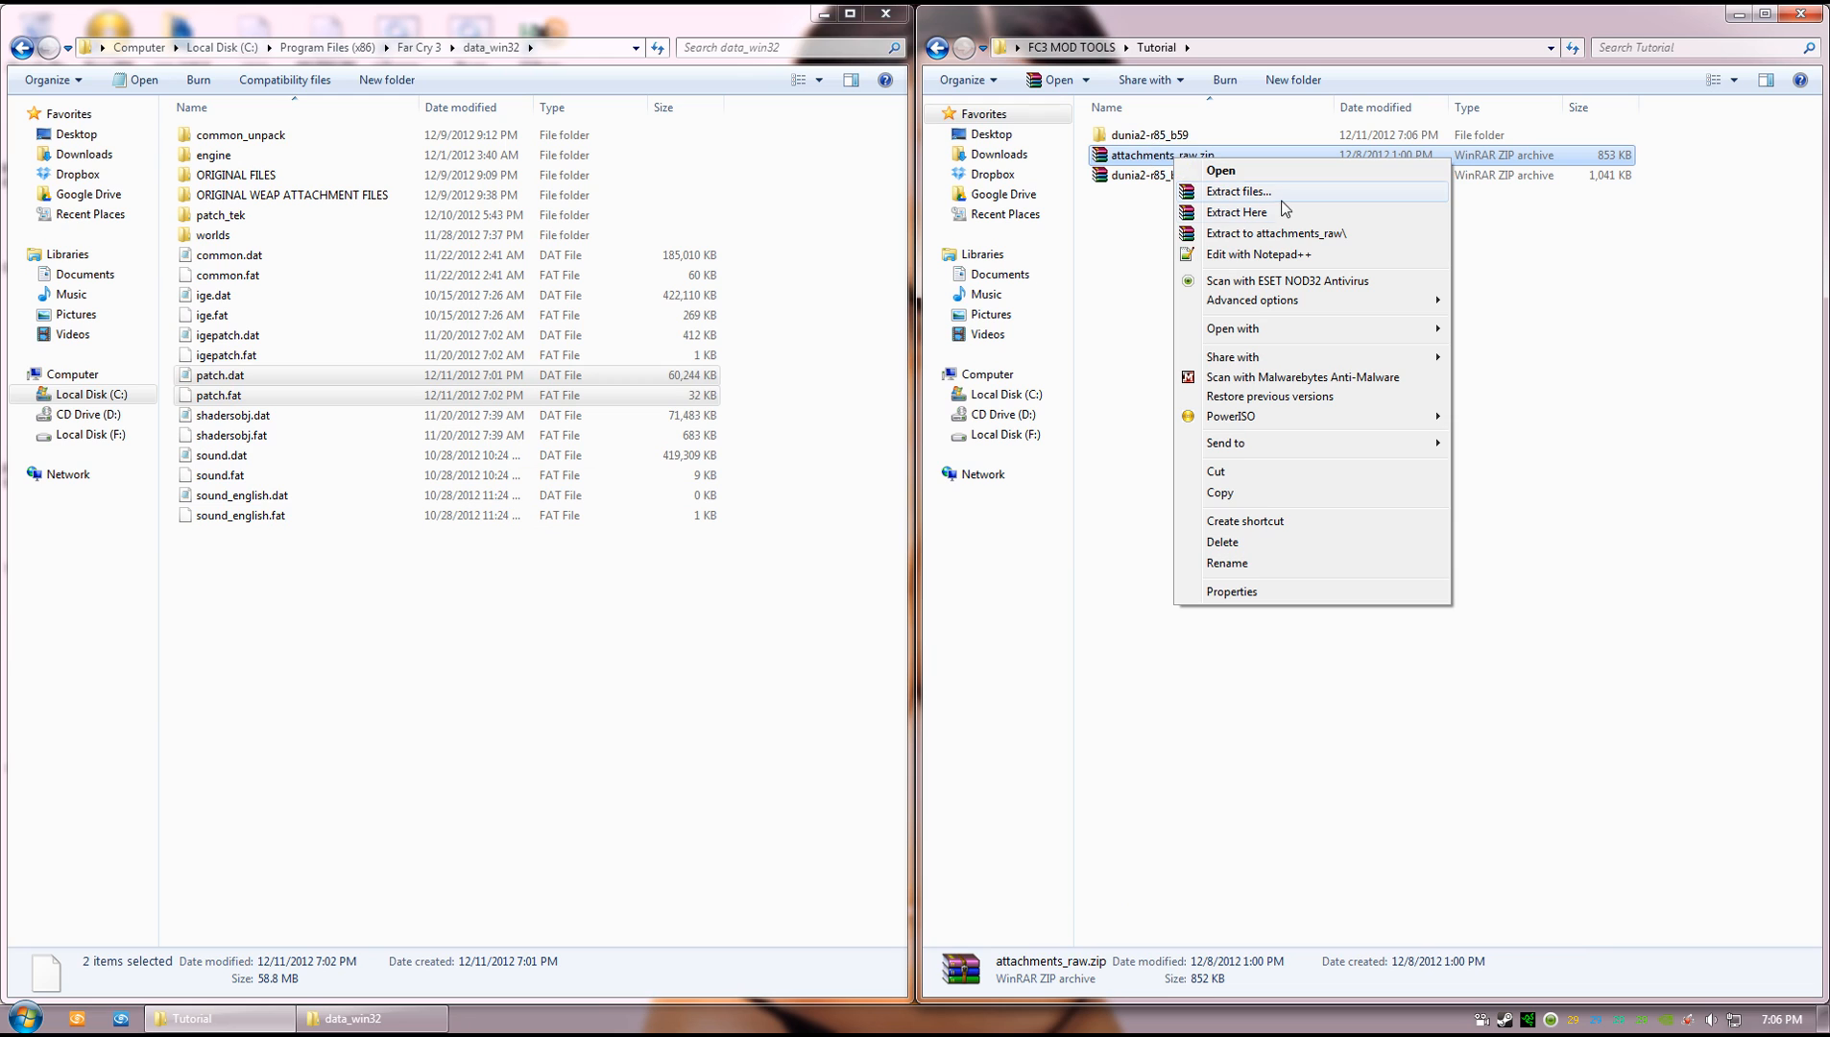
left_click(1280, 234)
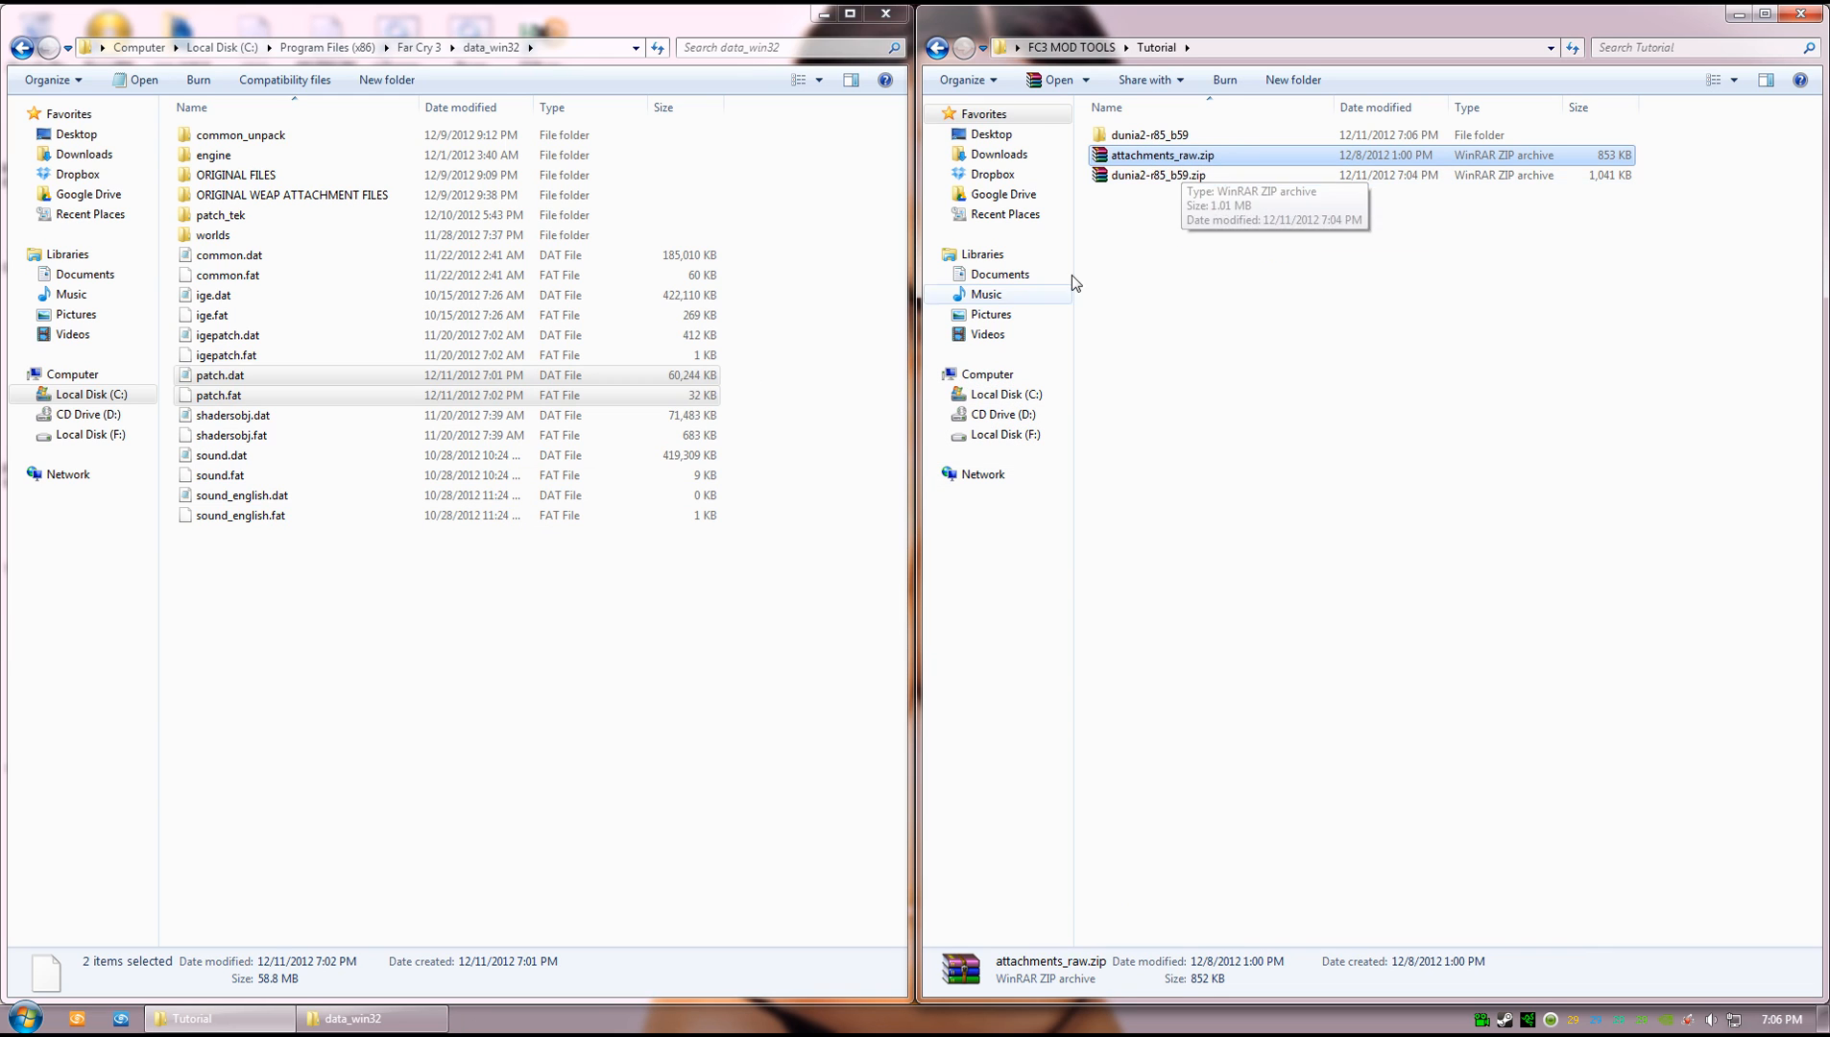
- Delete "attachments mod README.txt" from the extracted attachments_raw folder, keeping the generated and worlds folders
left_click(1157, 156)
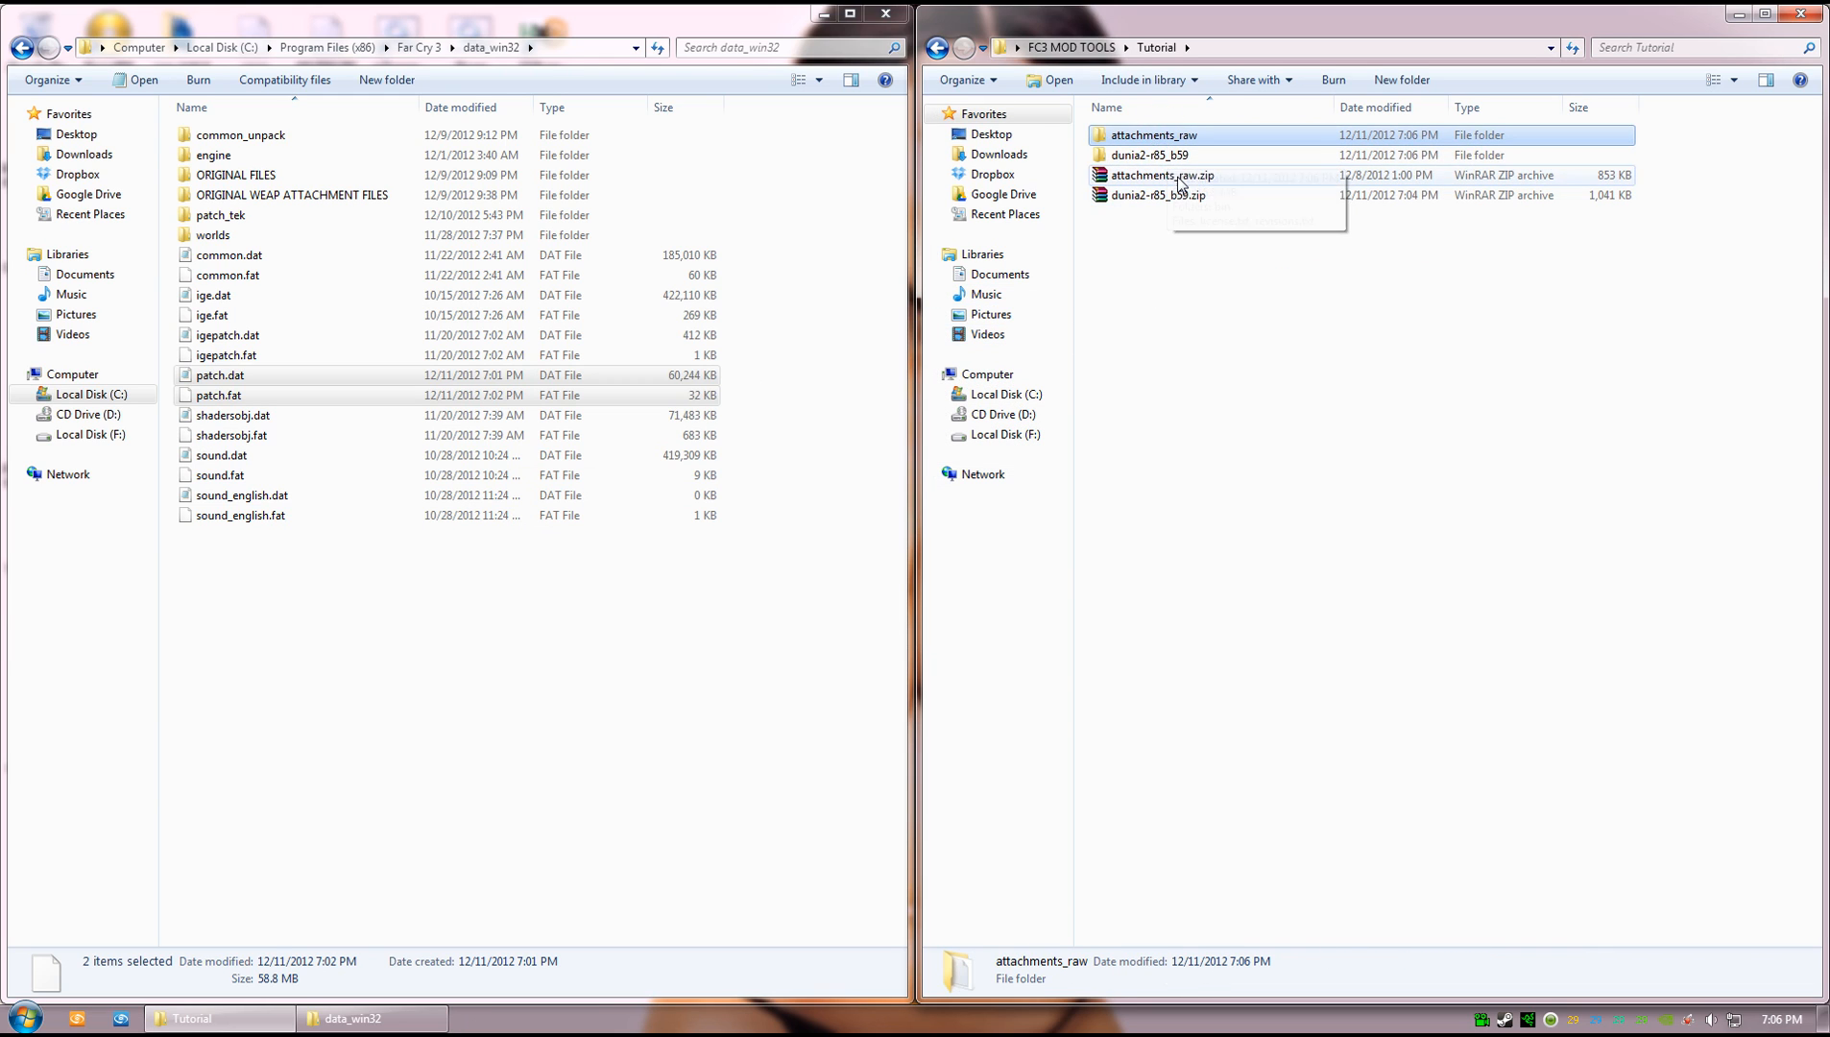
double_click(1157, 136)
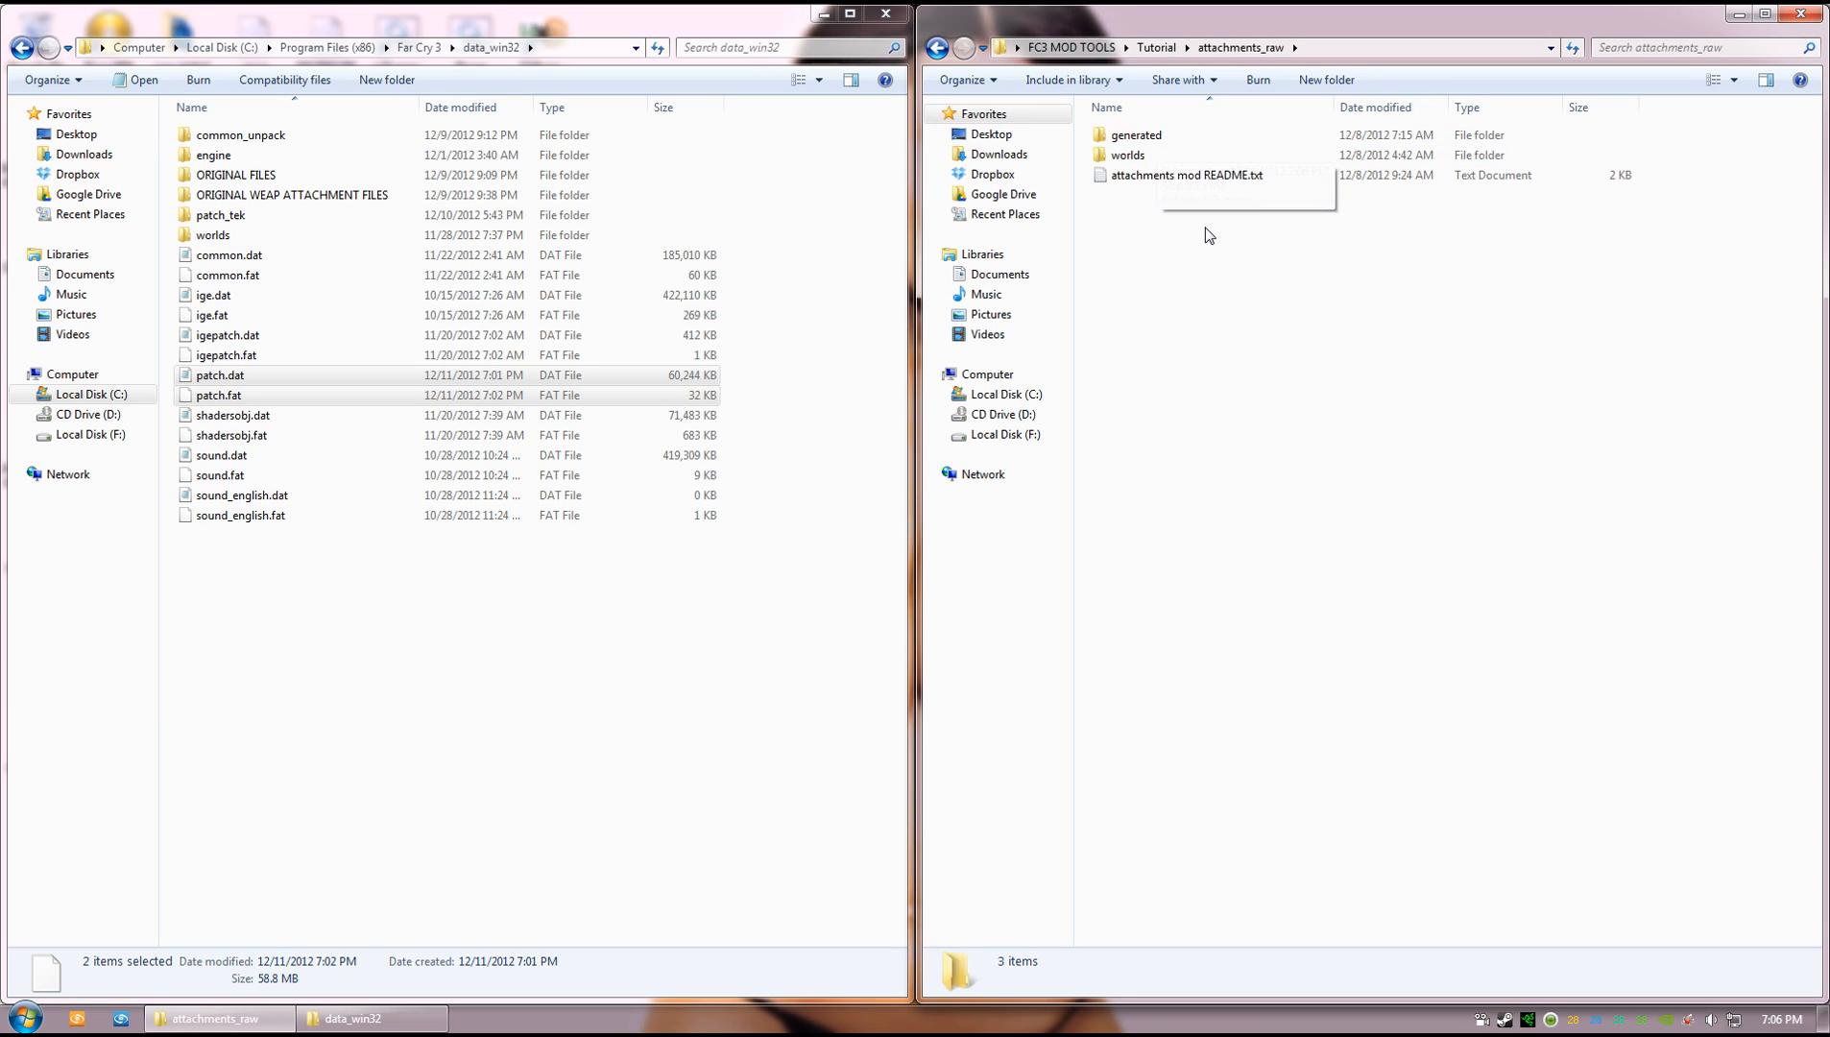
left_click_drag(1240, 263, 1124, 135)
left_click(1267, 299)
left_click_drag(1205, 255, 1085, 120)
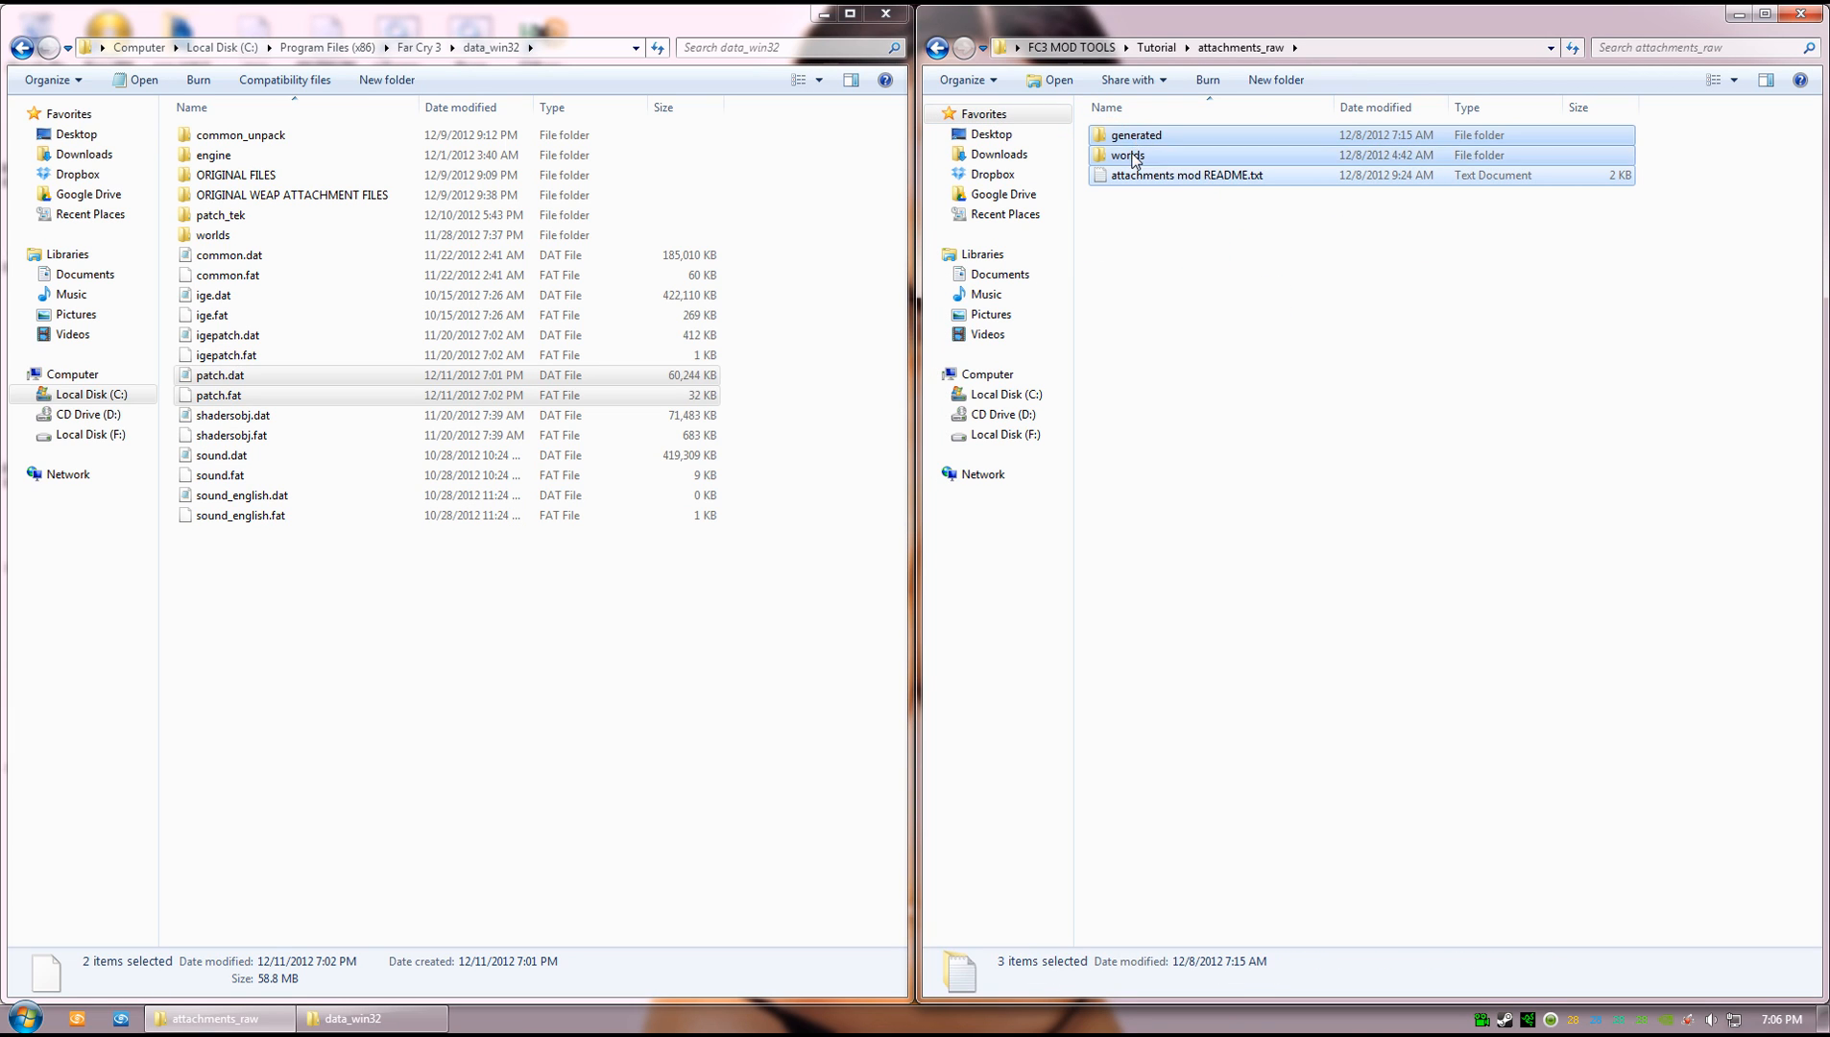
left_click(1147, 178)
left_click(1238, 330)
left_click(1162, 180)
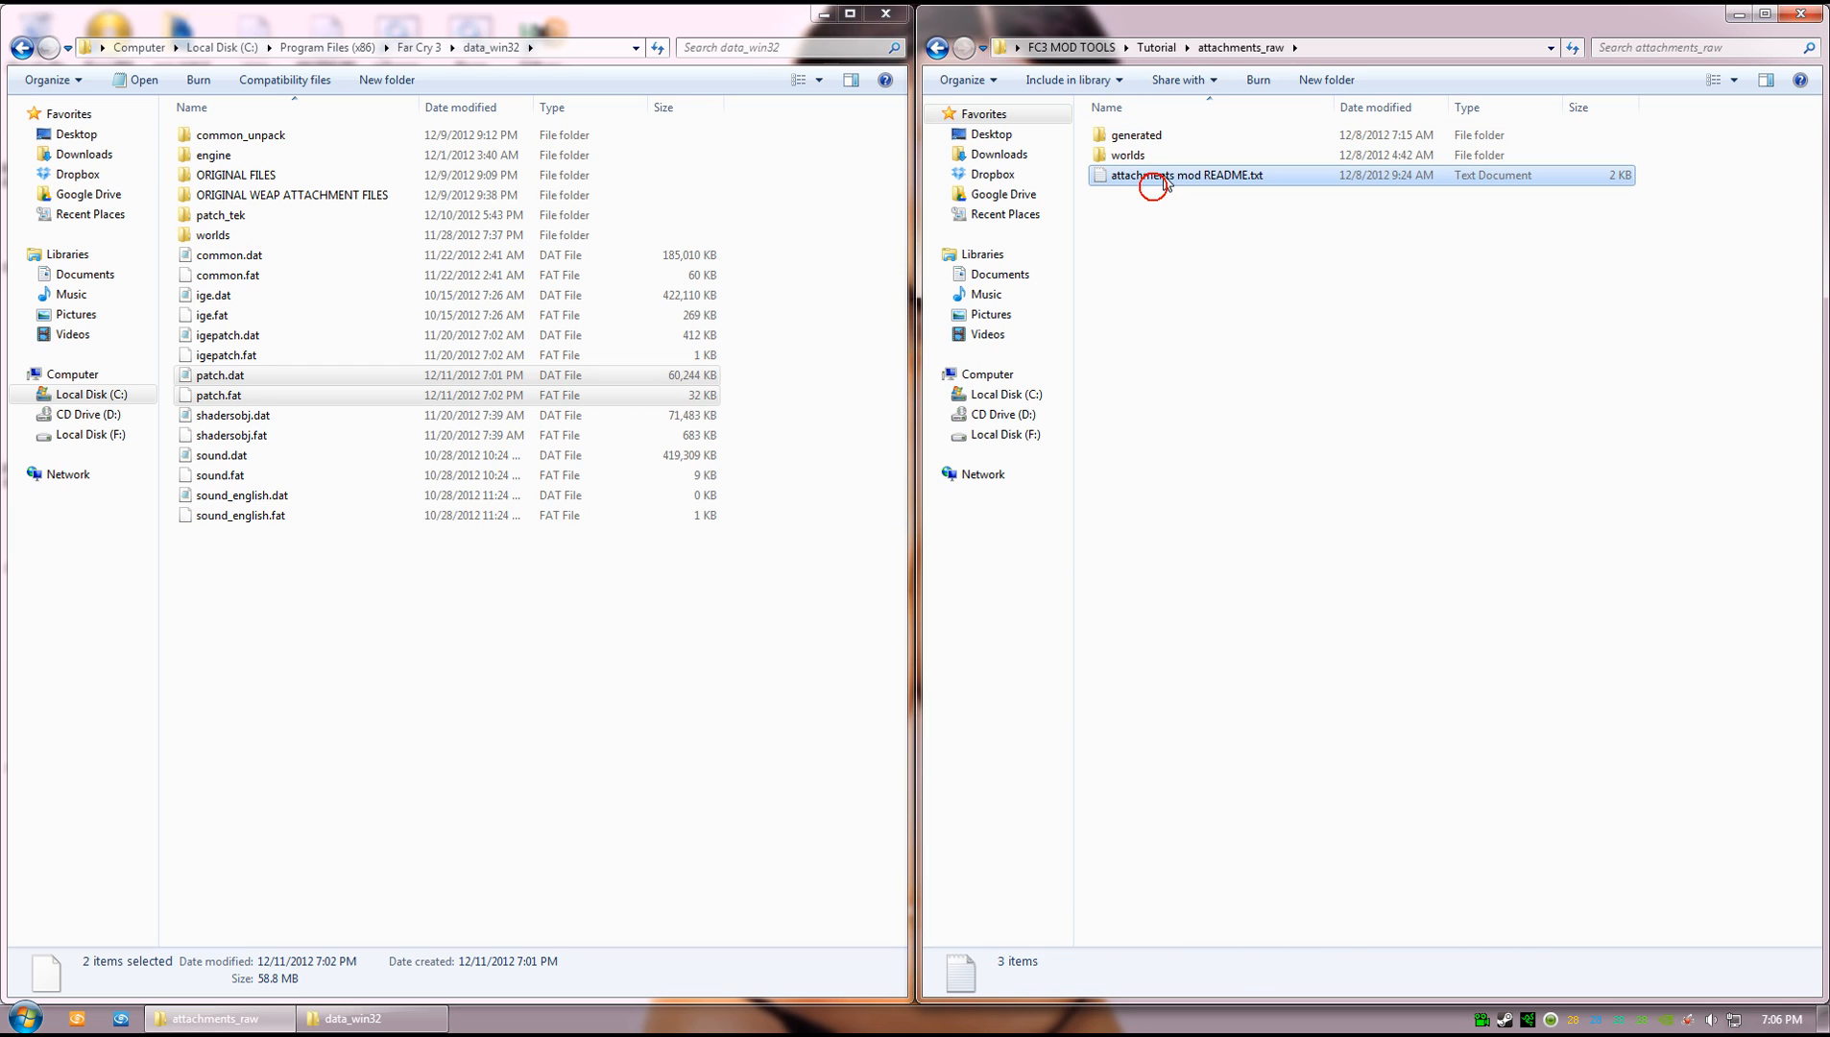
key("Delete")
key("Return")
left_click(1202, 176)
- Return to the Tutorial folder and rename the attachments_raw folder to "patch"
left_click(1156, 47)
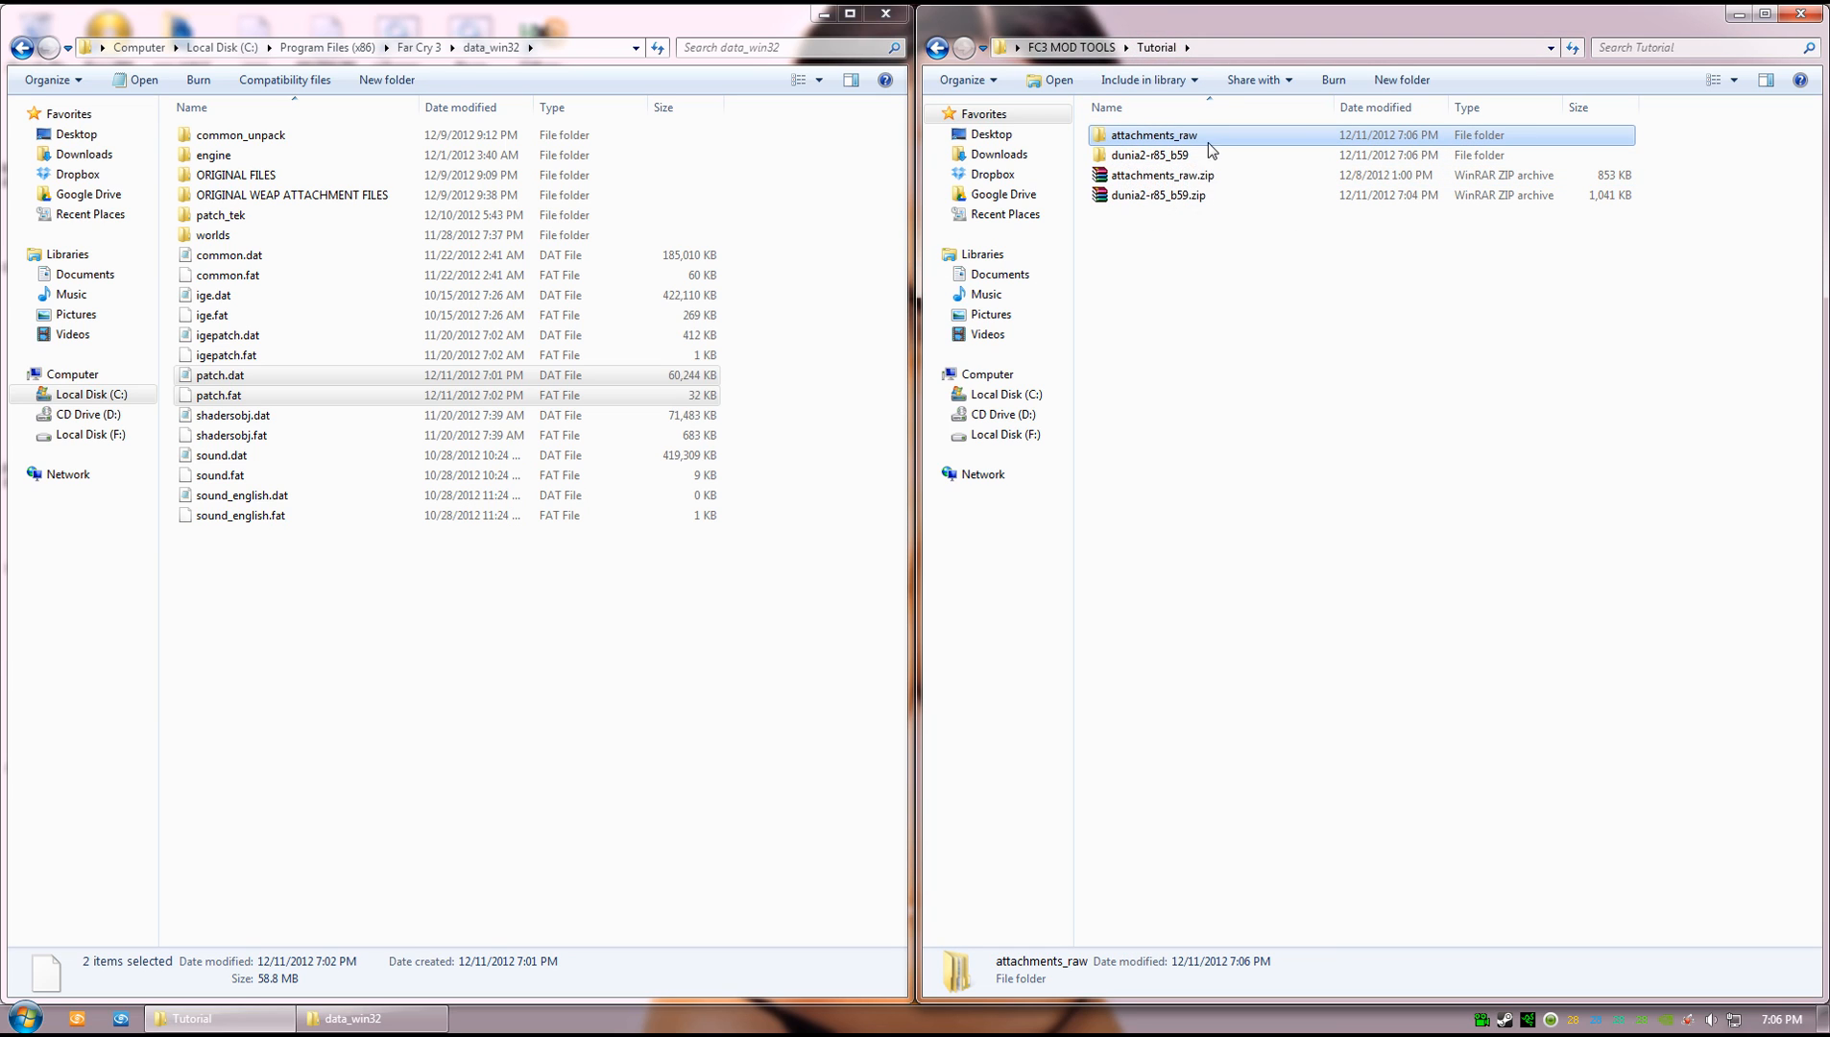
left_click(1188, 142)
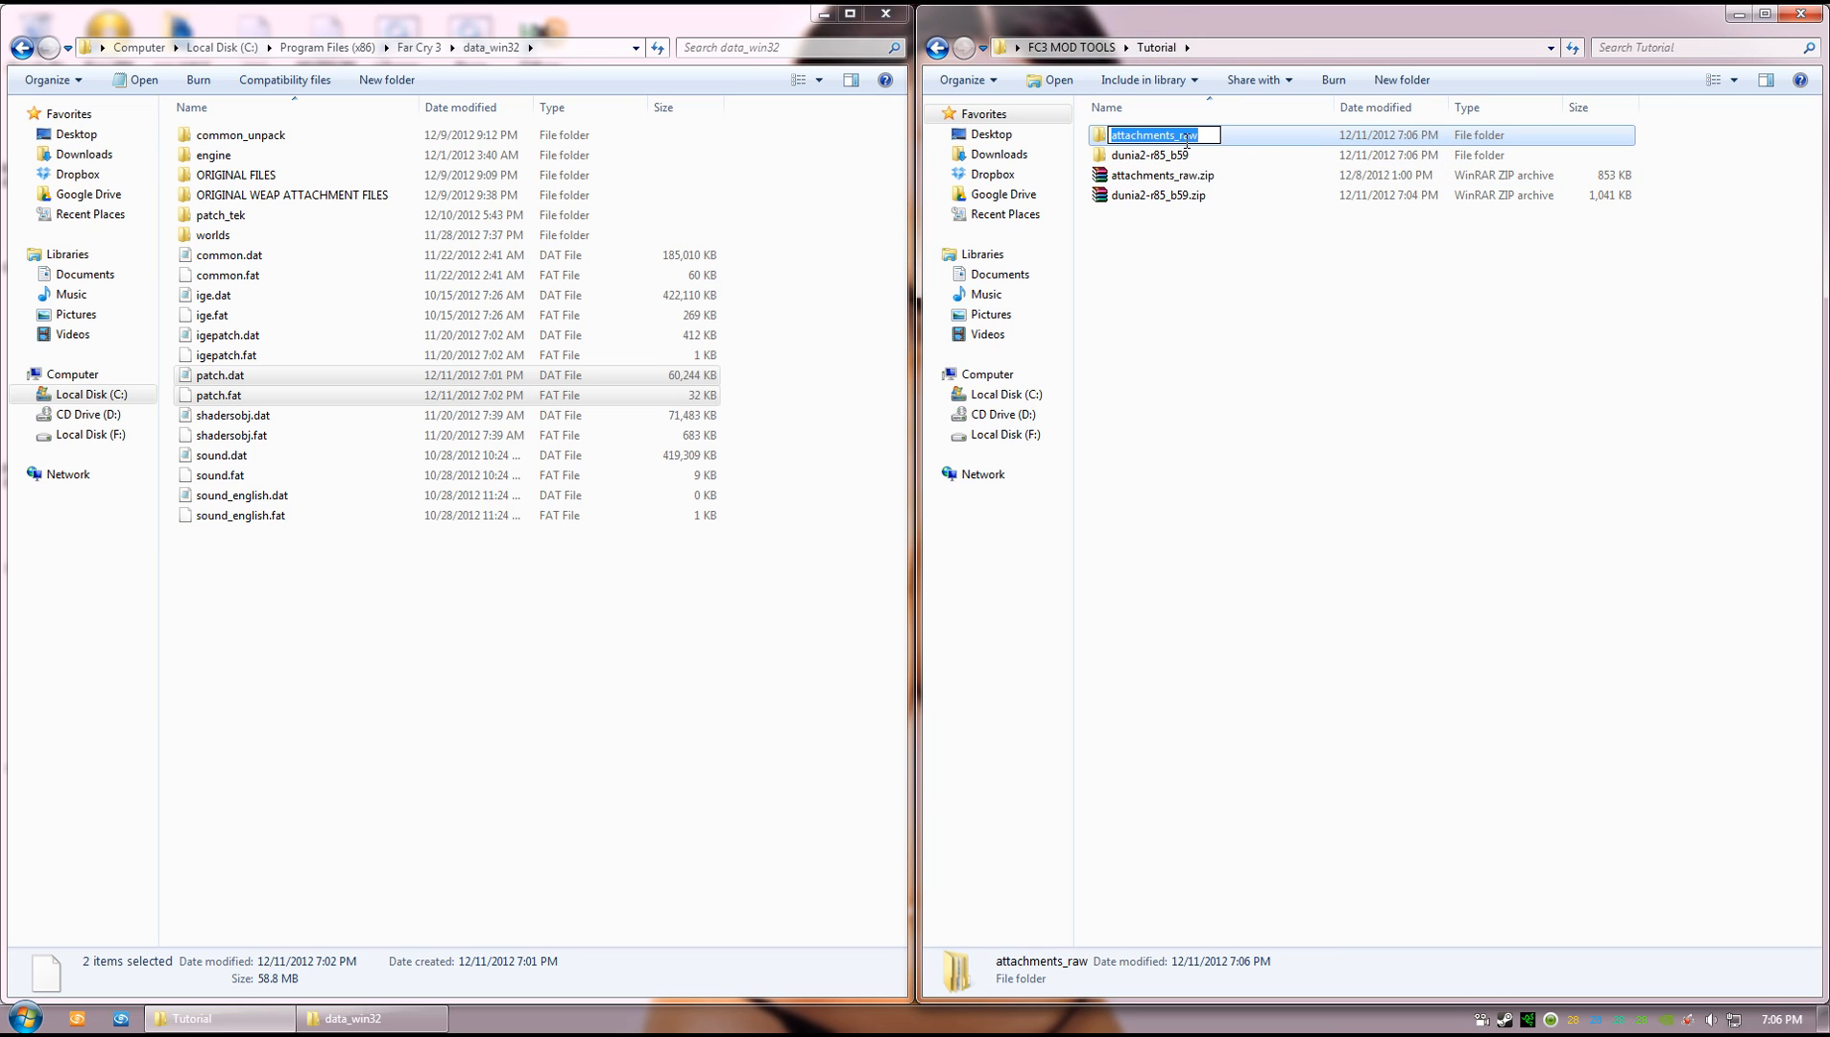
type("patch")
key("Return")
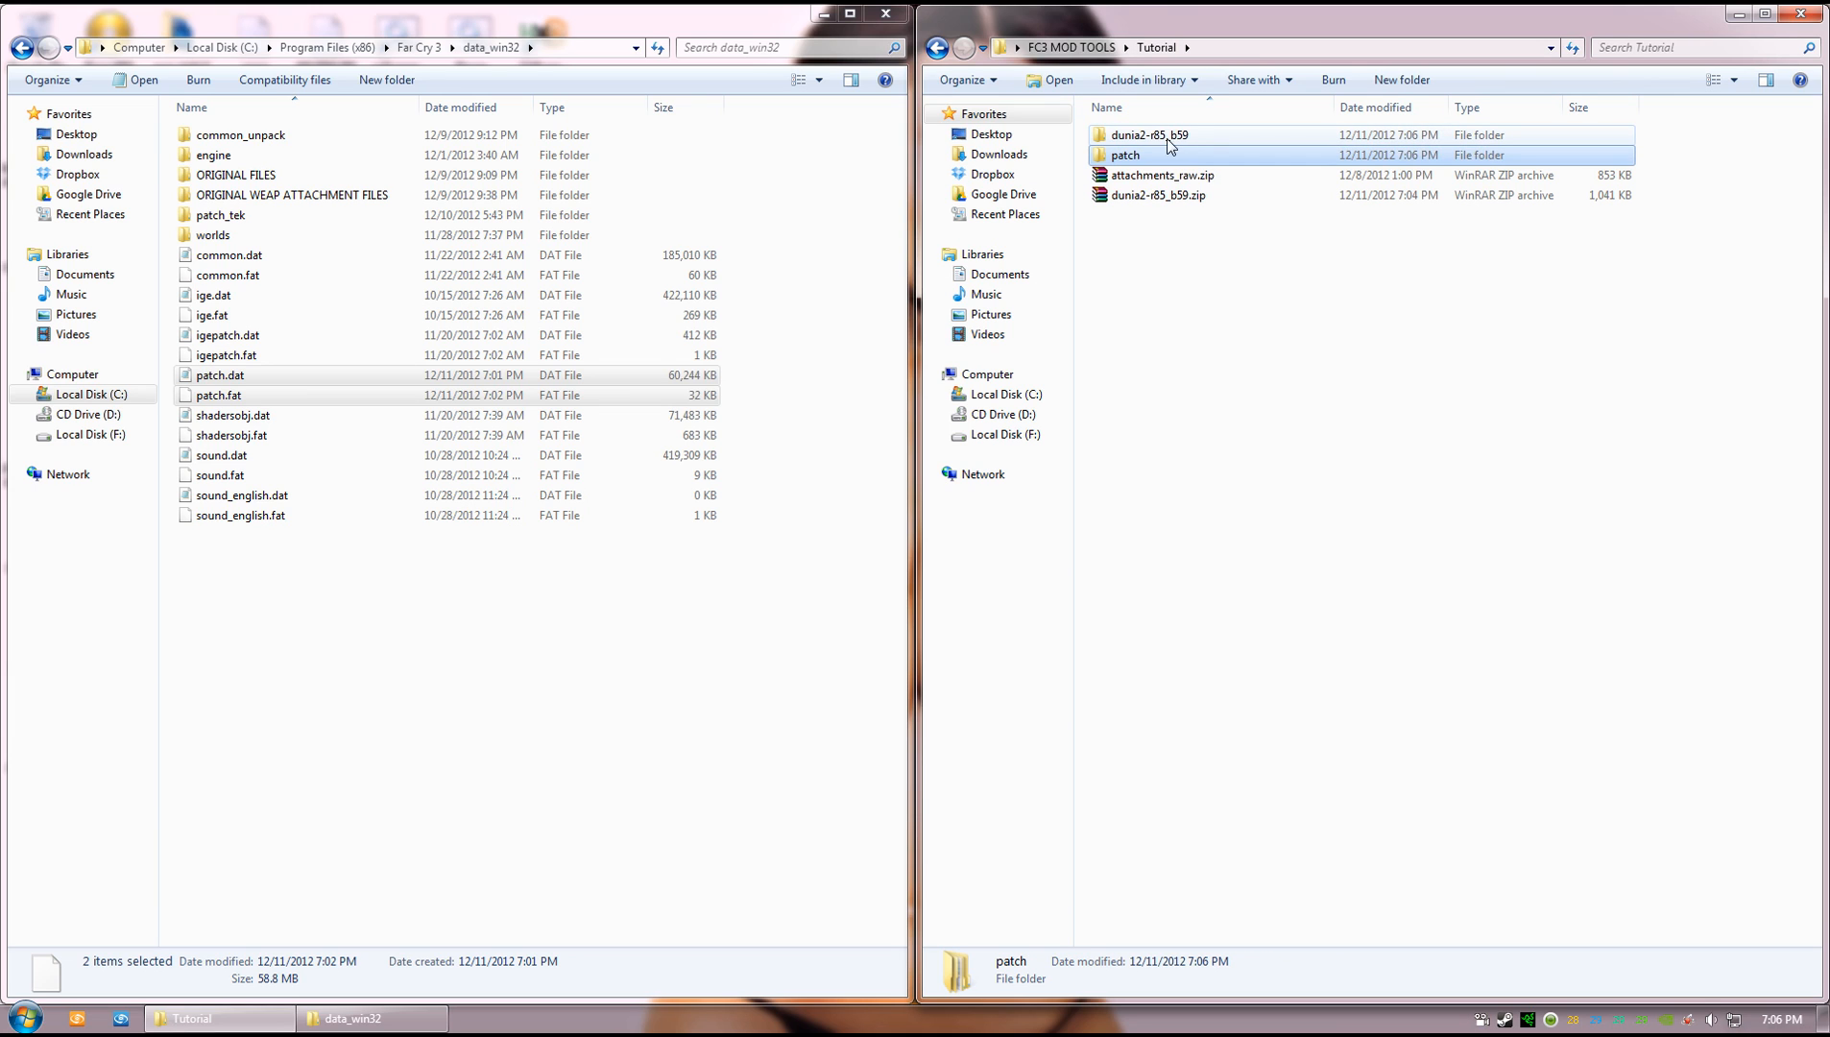
- Move the patch folder from Tutorial into Far Cry 3's data_win32 folder
left_click(1135, 333)
left_click_drag(1123, 157, 304, 632)
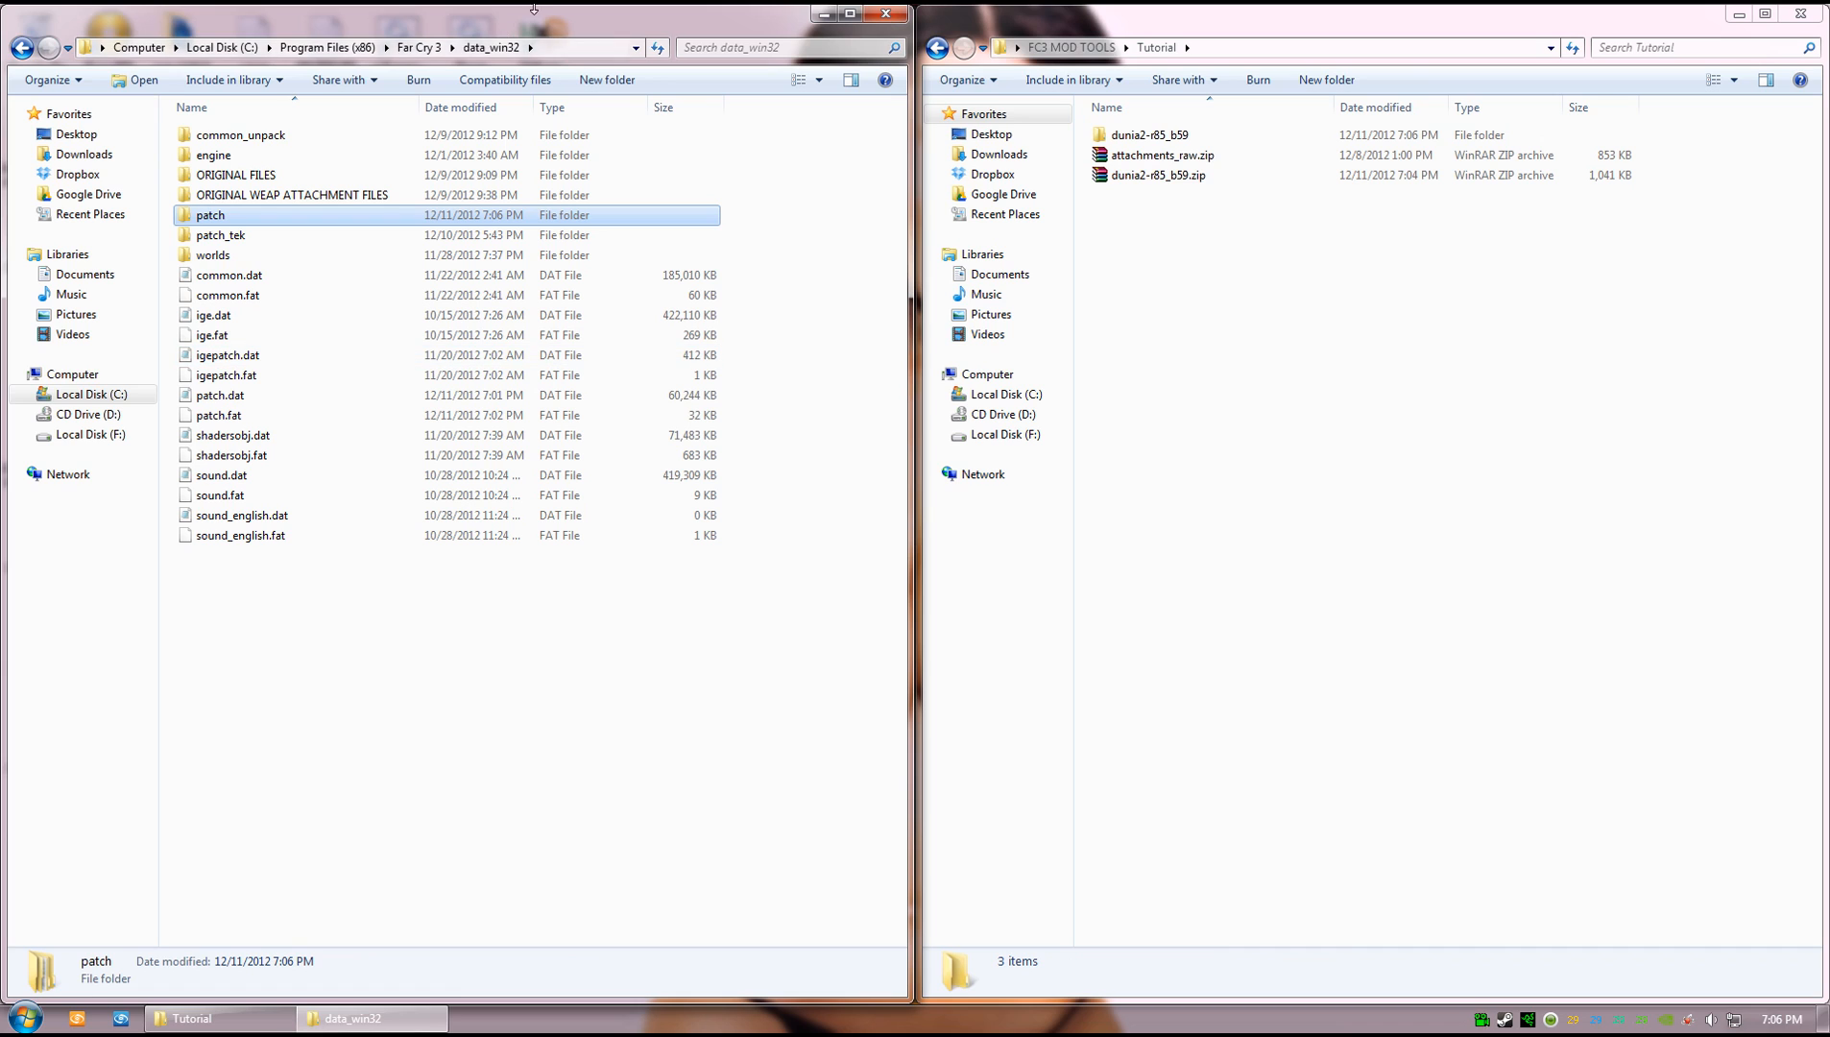
left_click(540, 53)
left_click(477, 646)
left_click(217, 217)
left_click(633, 743)
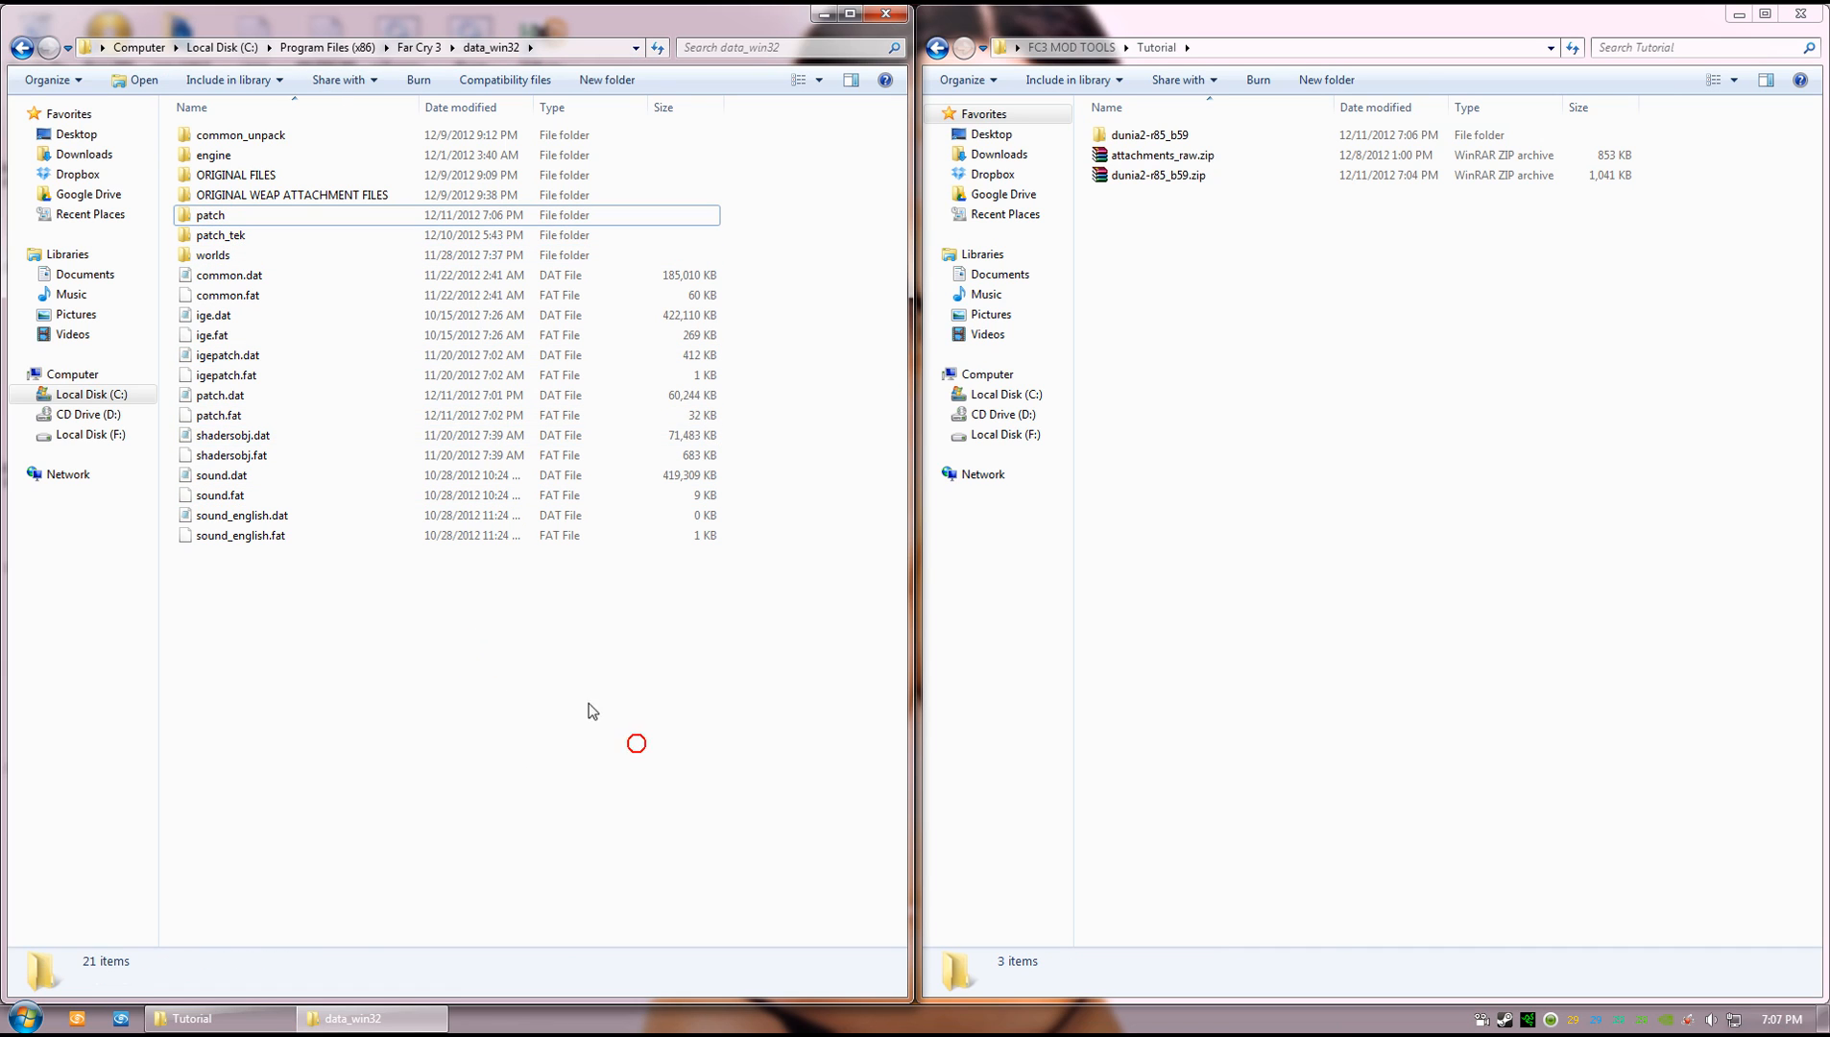
- Look in the ORIGINAL FILES folder for backups of patch.dat and patch.fat, and return to data_win32
left_click(224, 397)
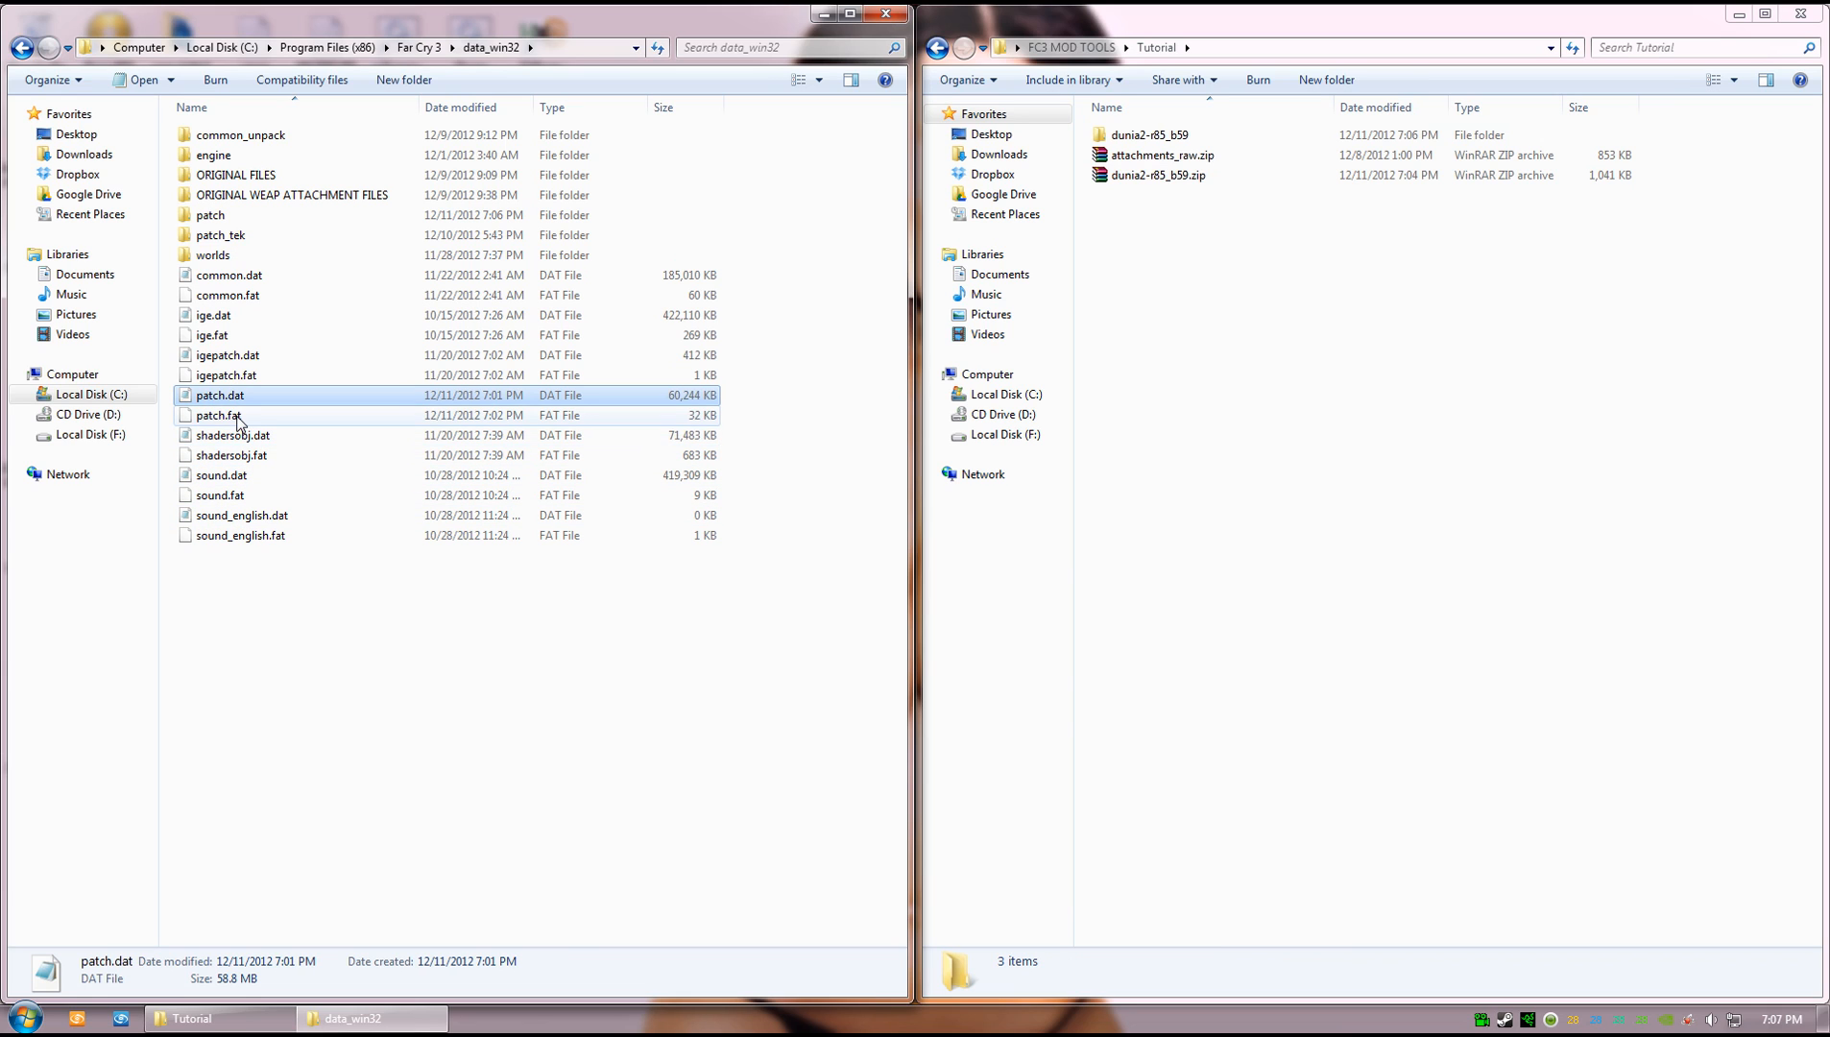
left_click(240, 416, "ctrl")
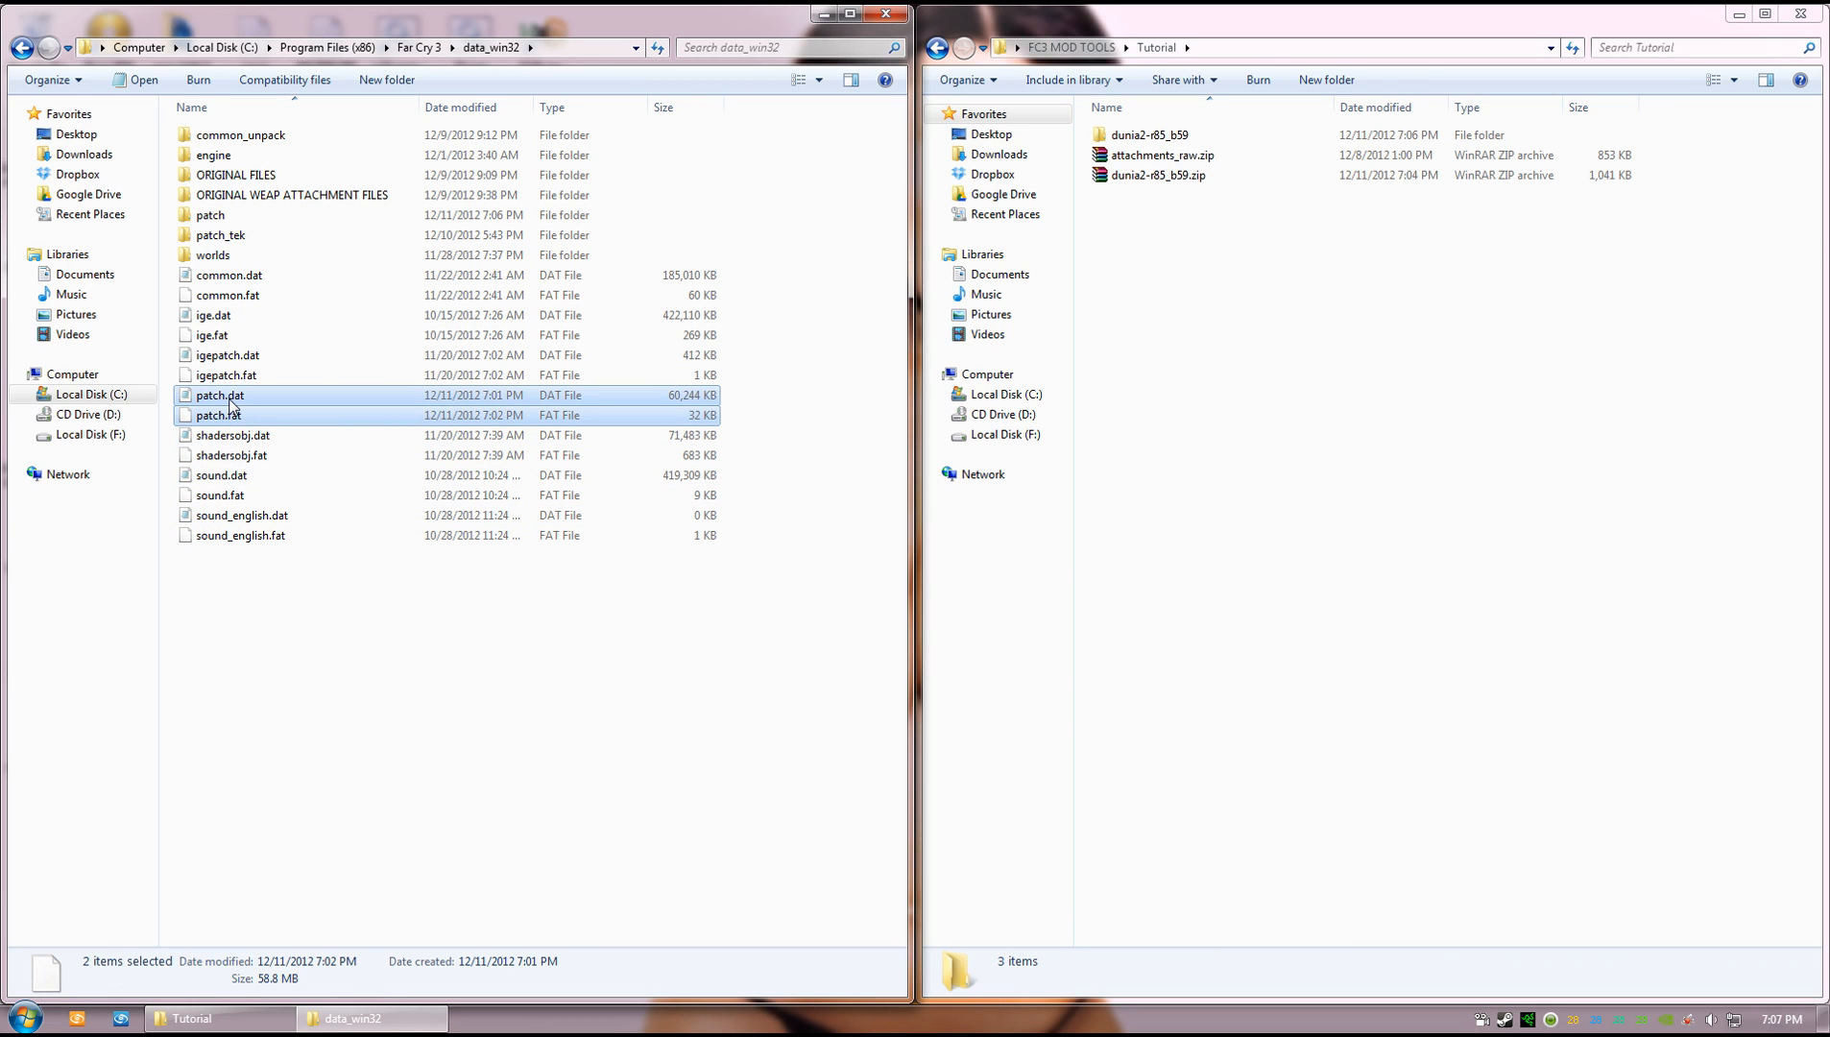
right_click(229, 397)
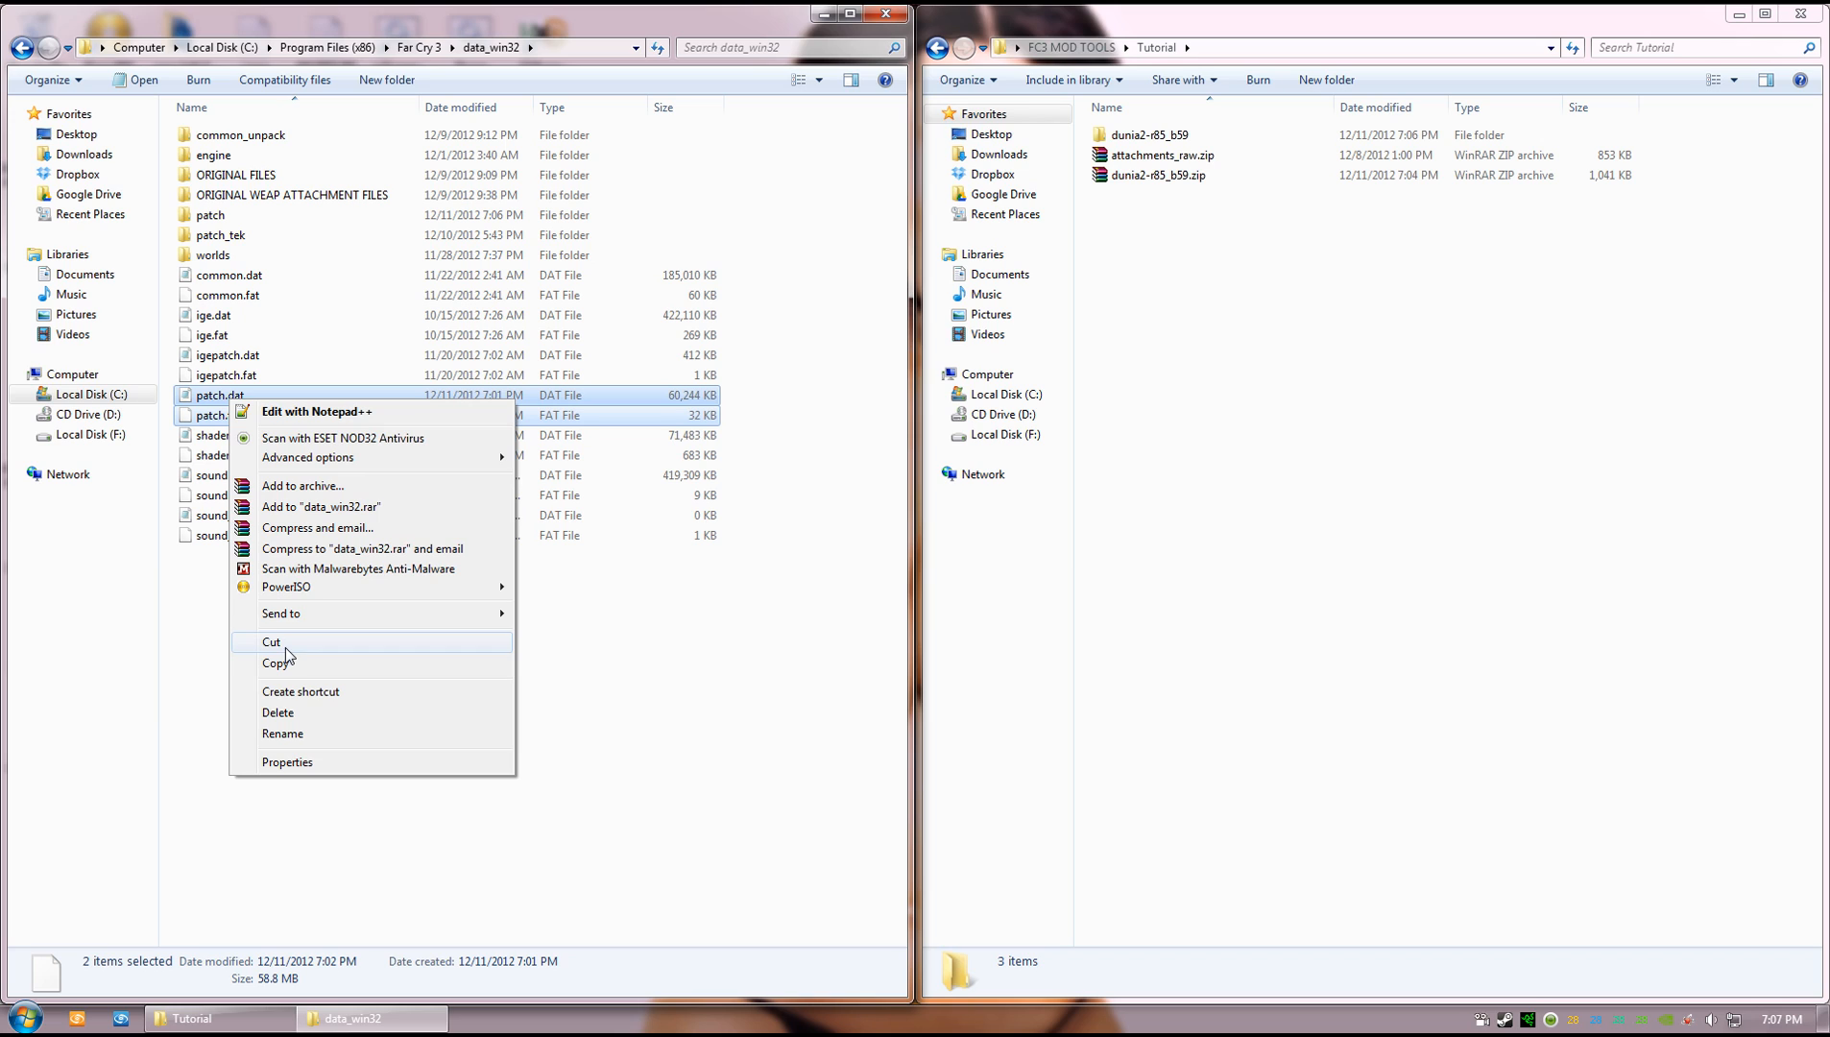
left_click(249, 176)
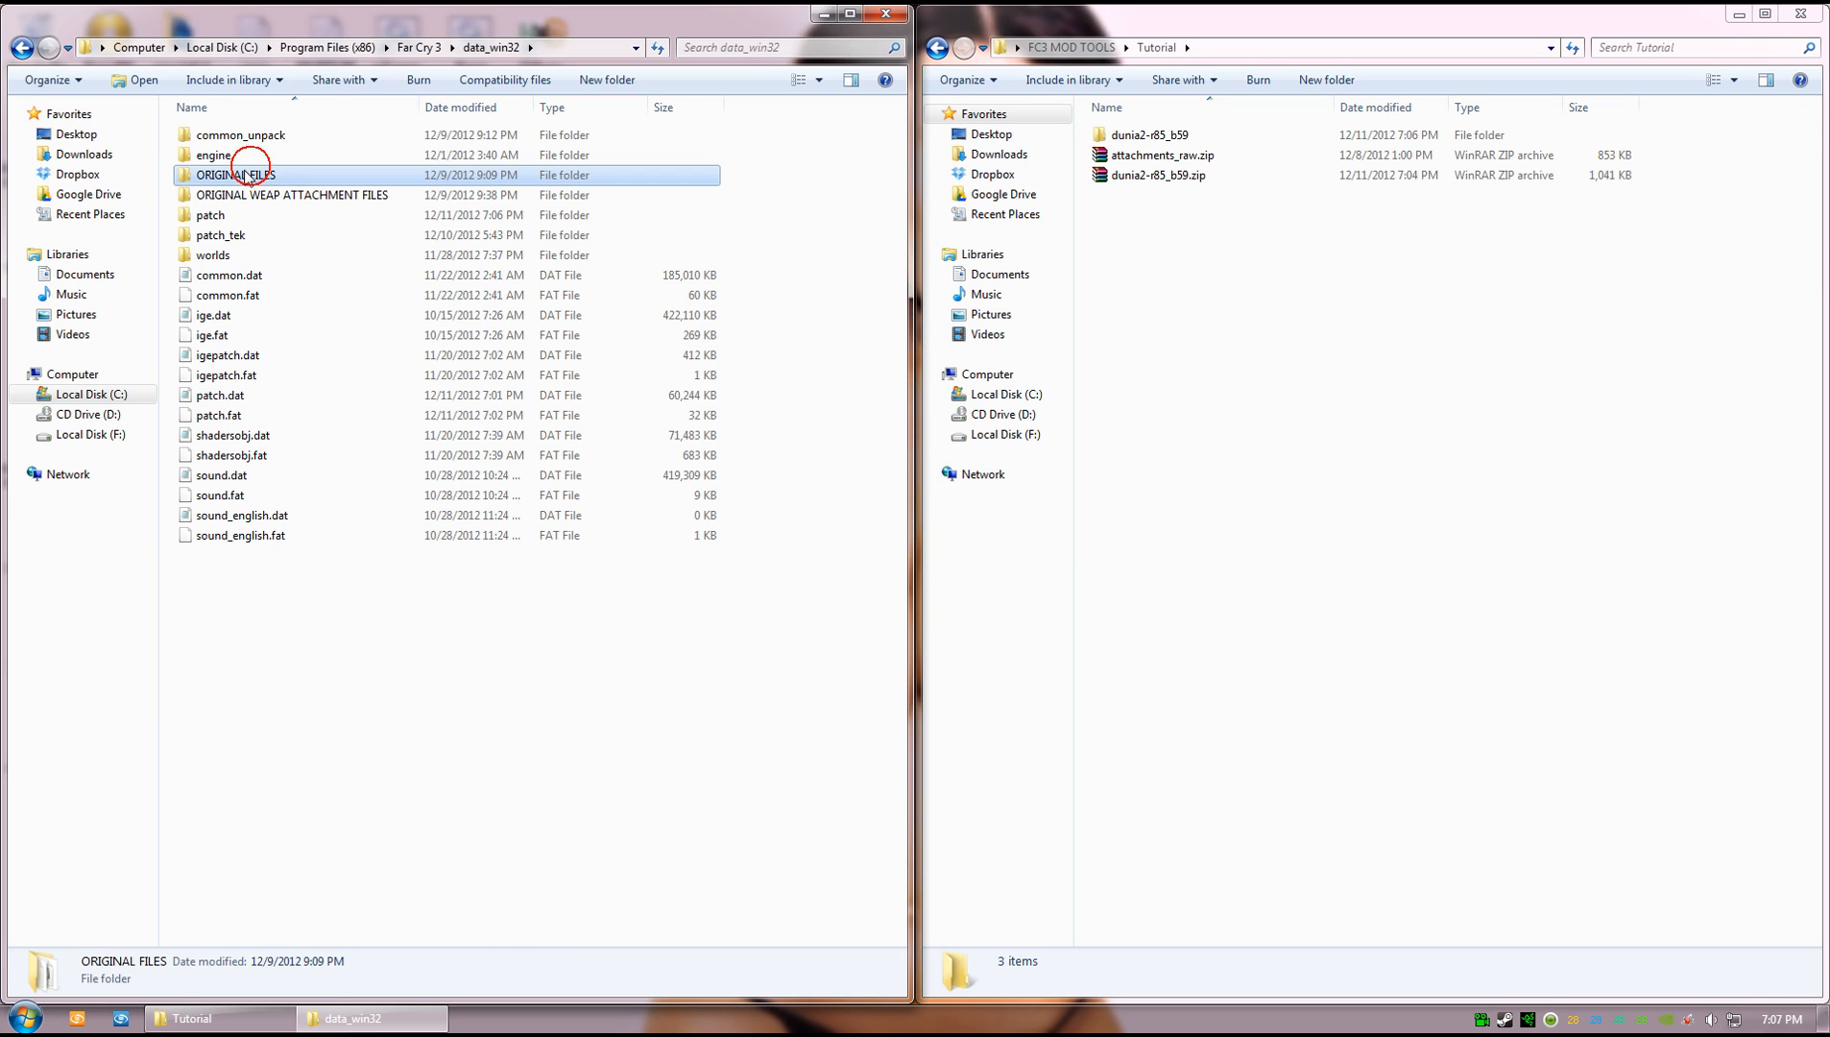
double_click(220, 181)
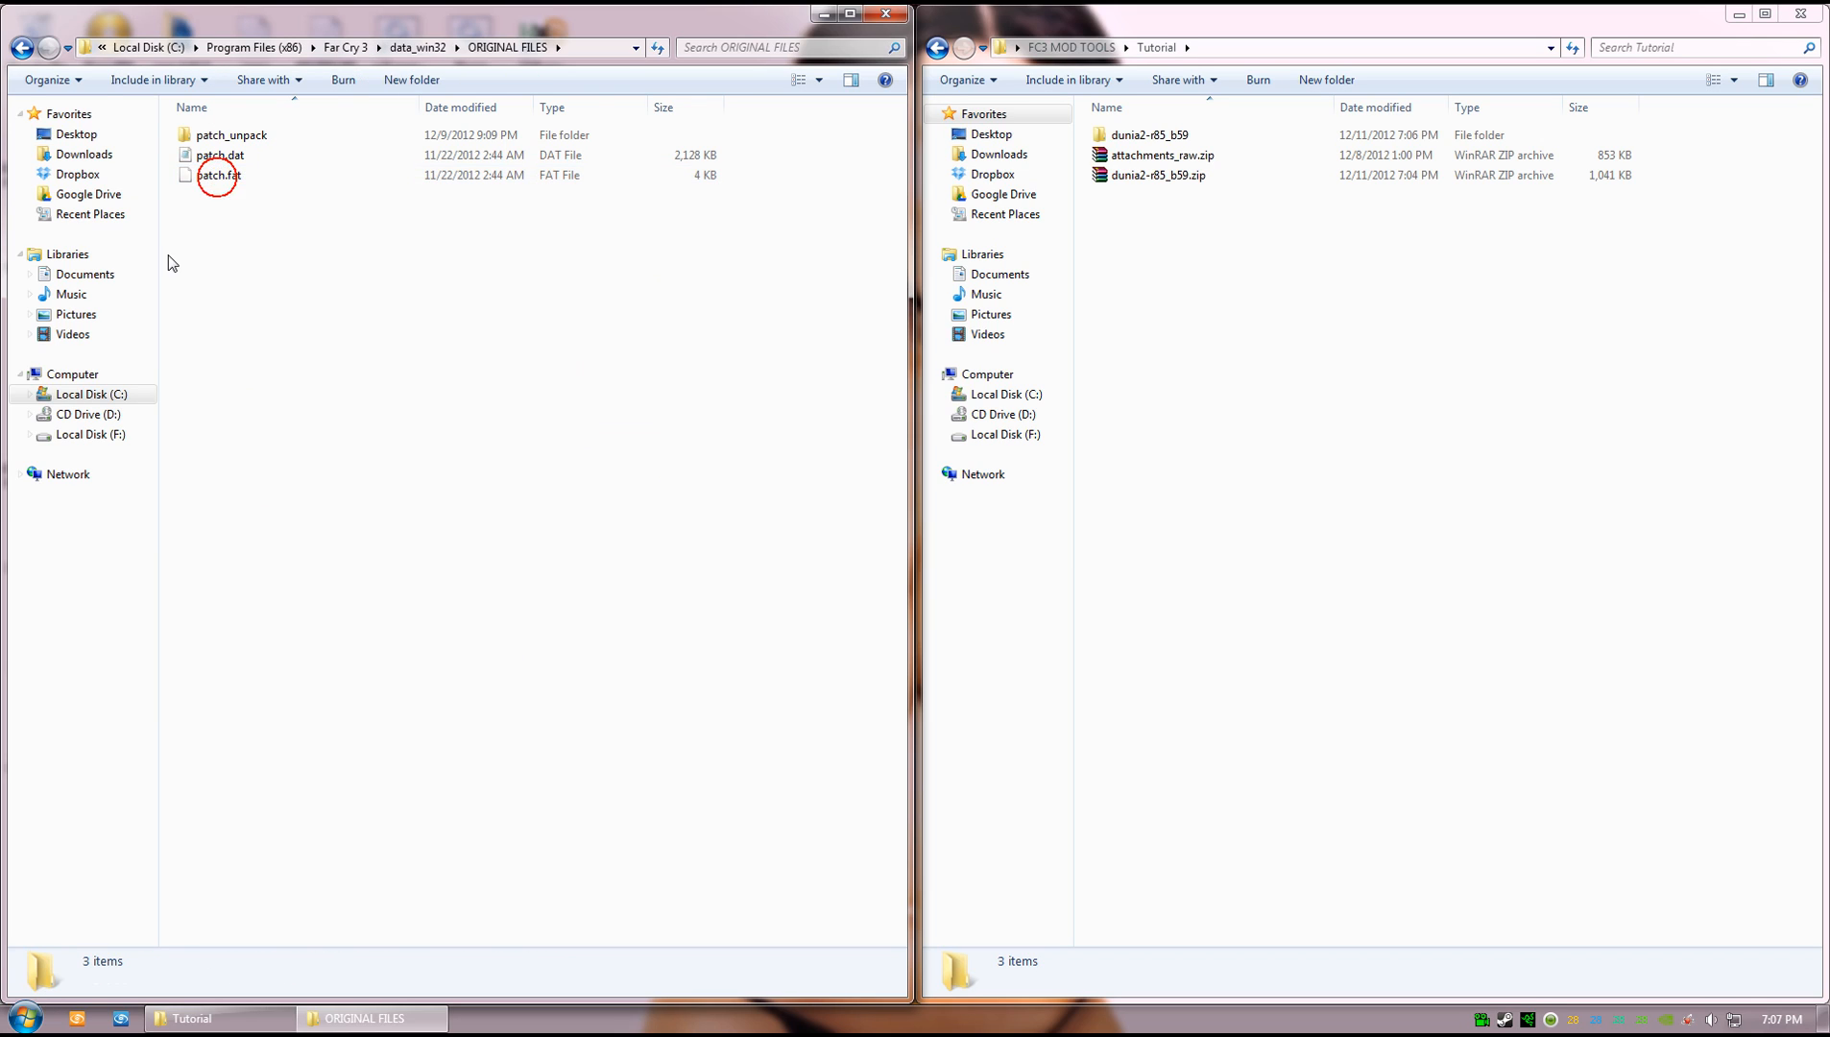
left_click(22, 47)
- Delete patch.dat and patch.fat from the data_win32 folder
left_click(319, 498)
left_click(208, 396)
left_click(234, 415, "shift")
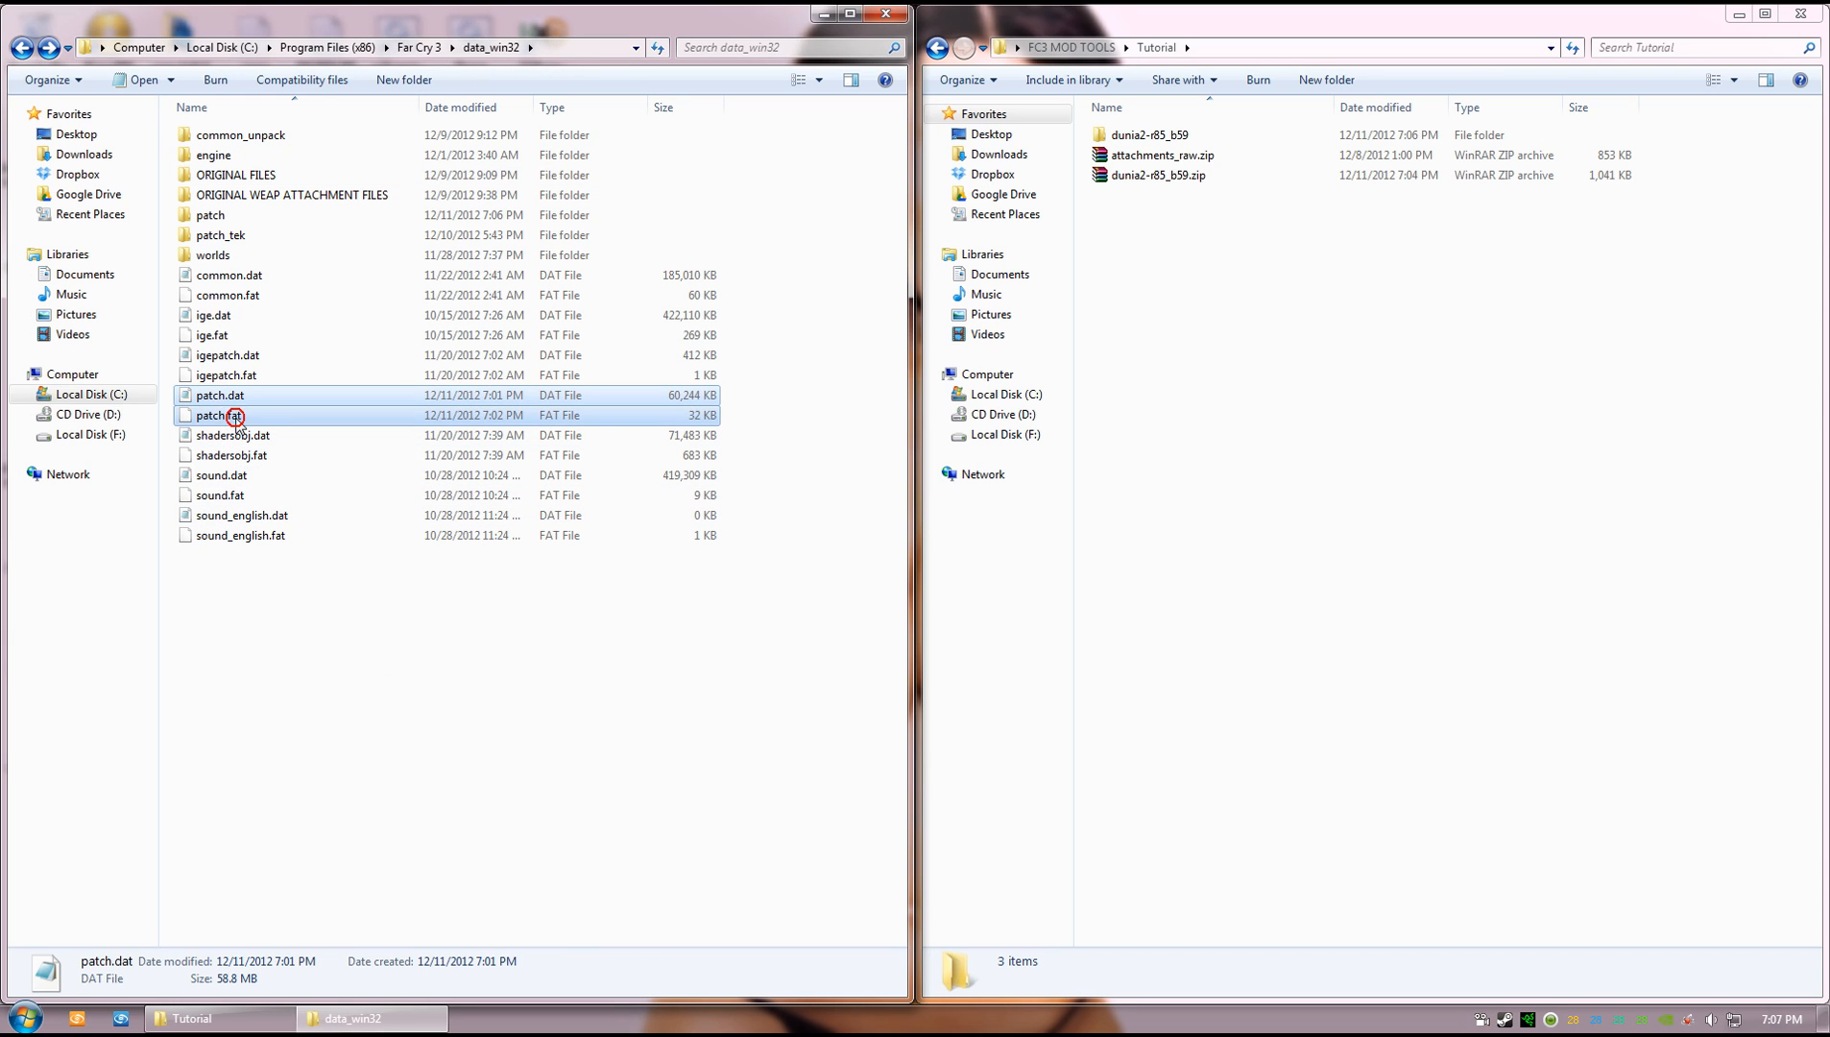
key("Delete")
key("Return")
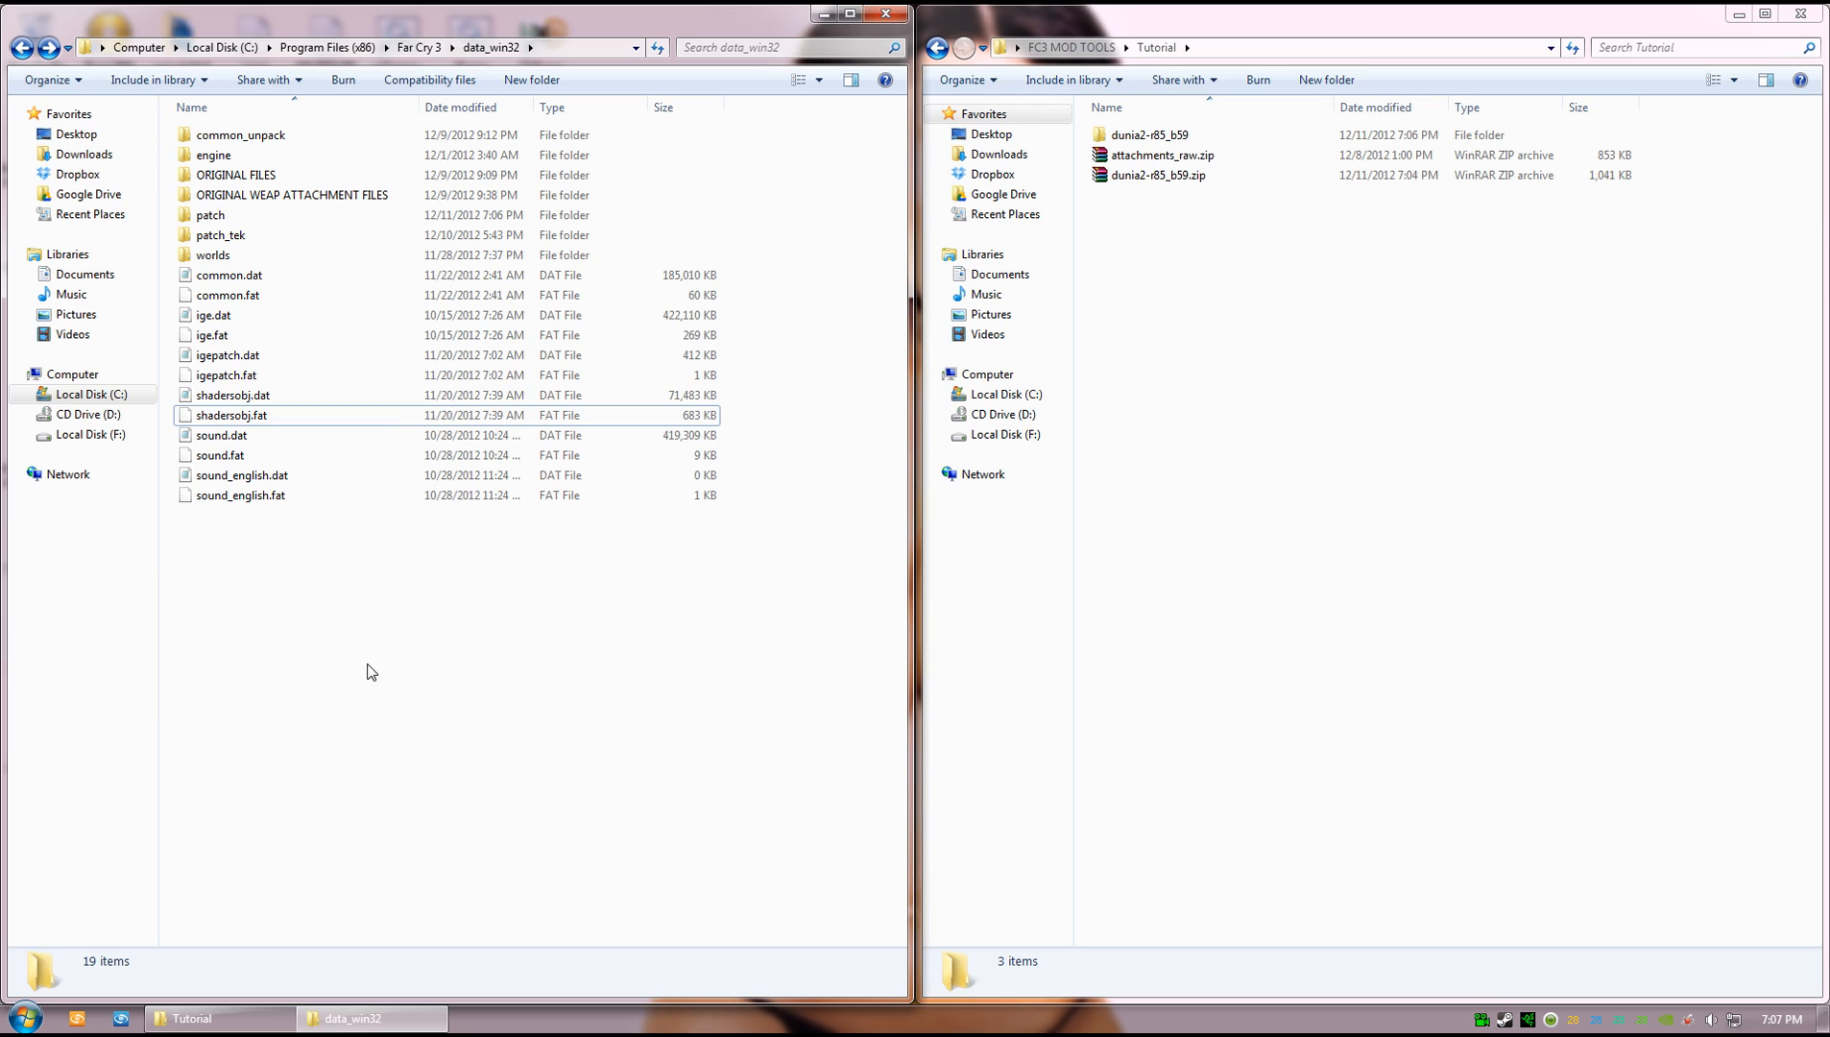
left_click(233, 181)
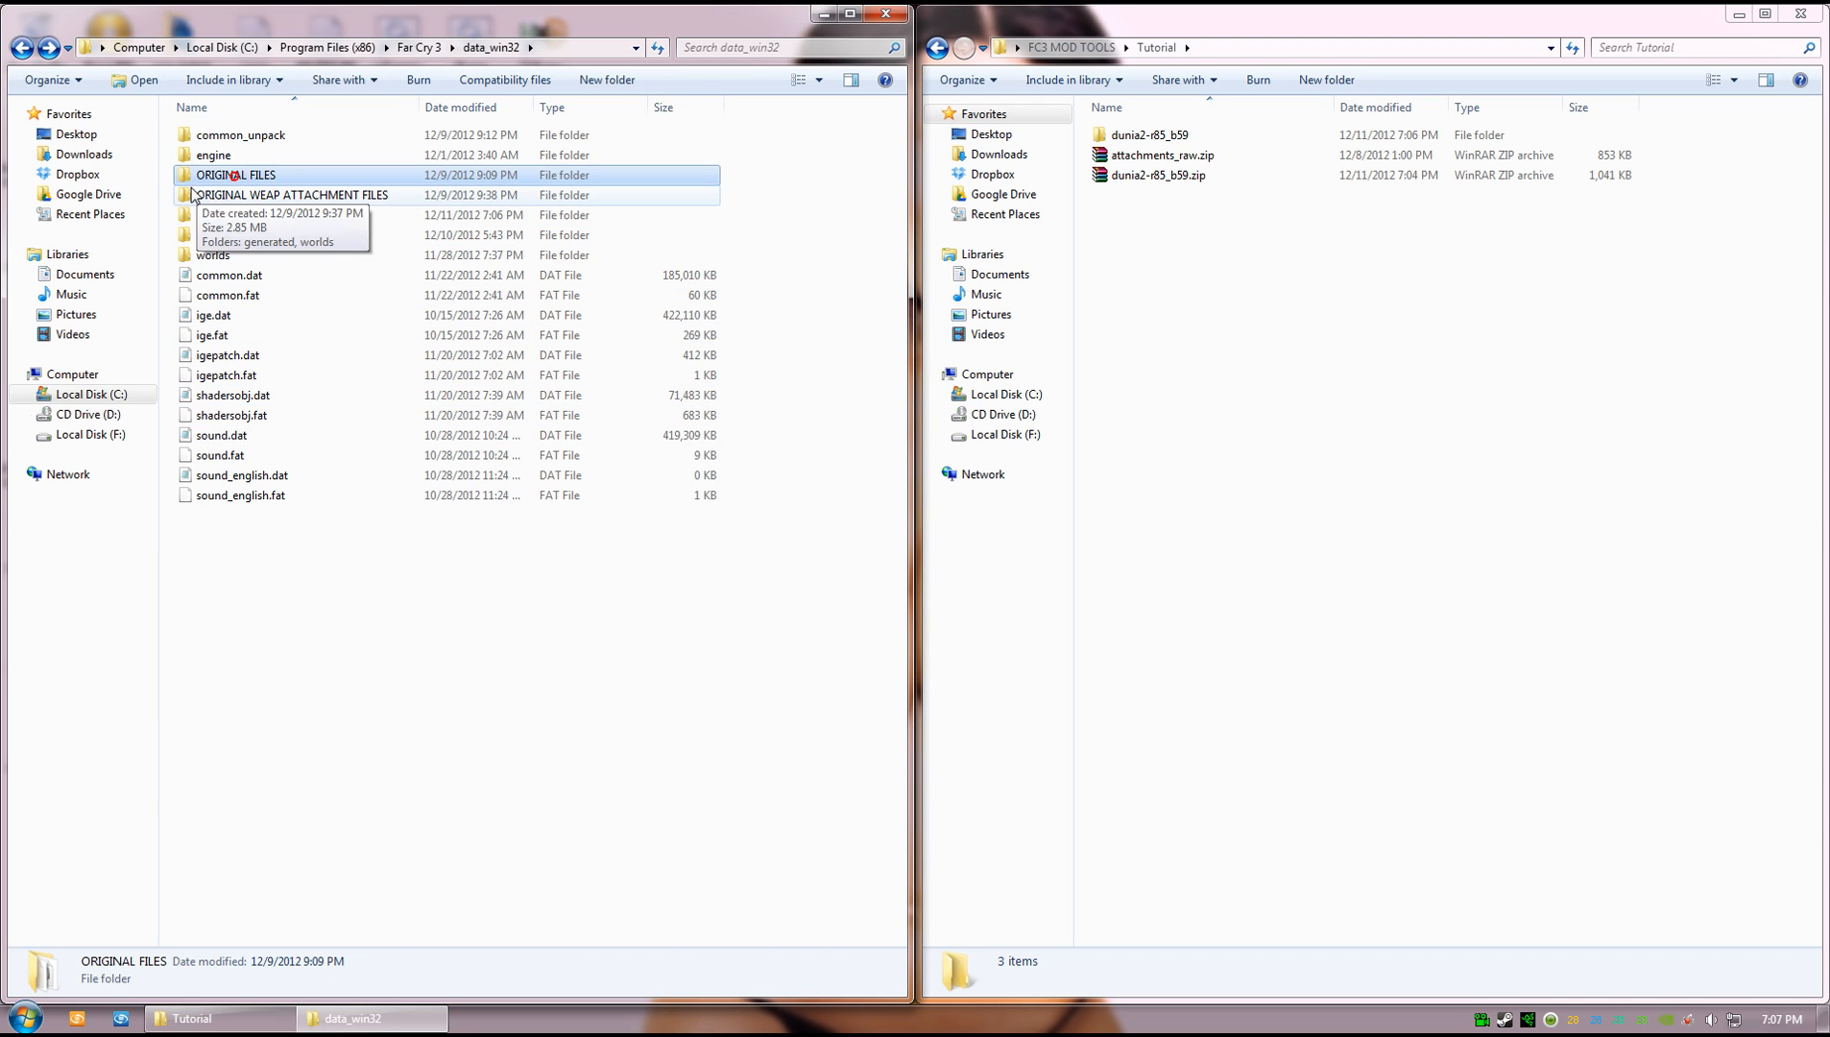
left_click(360, 661)
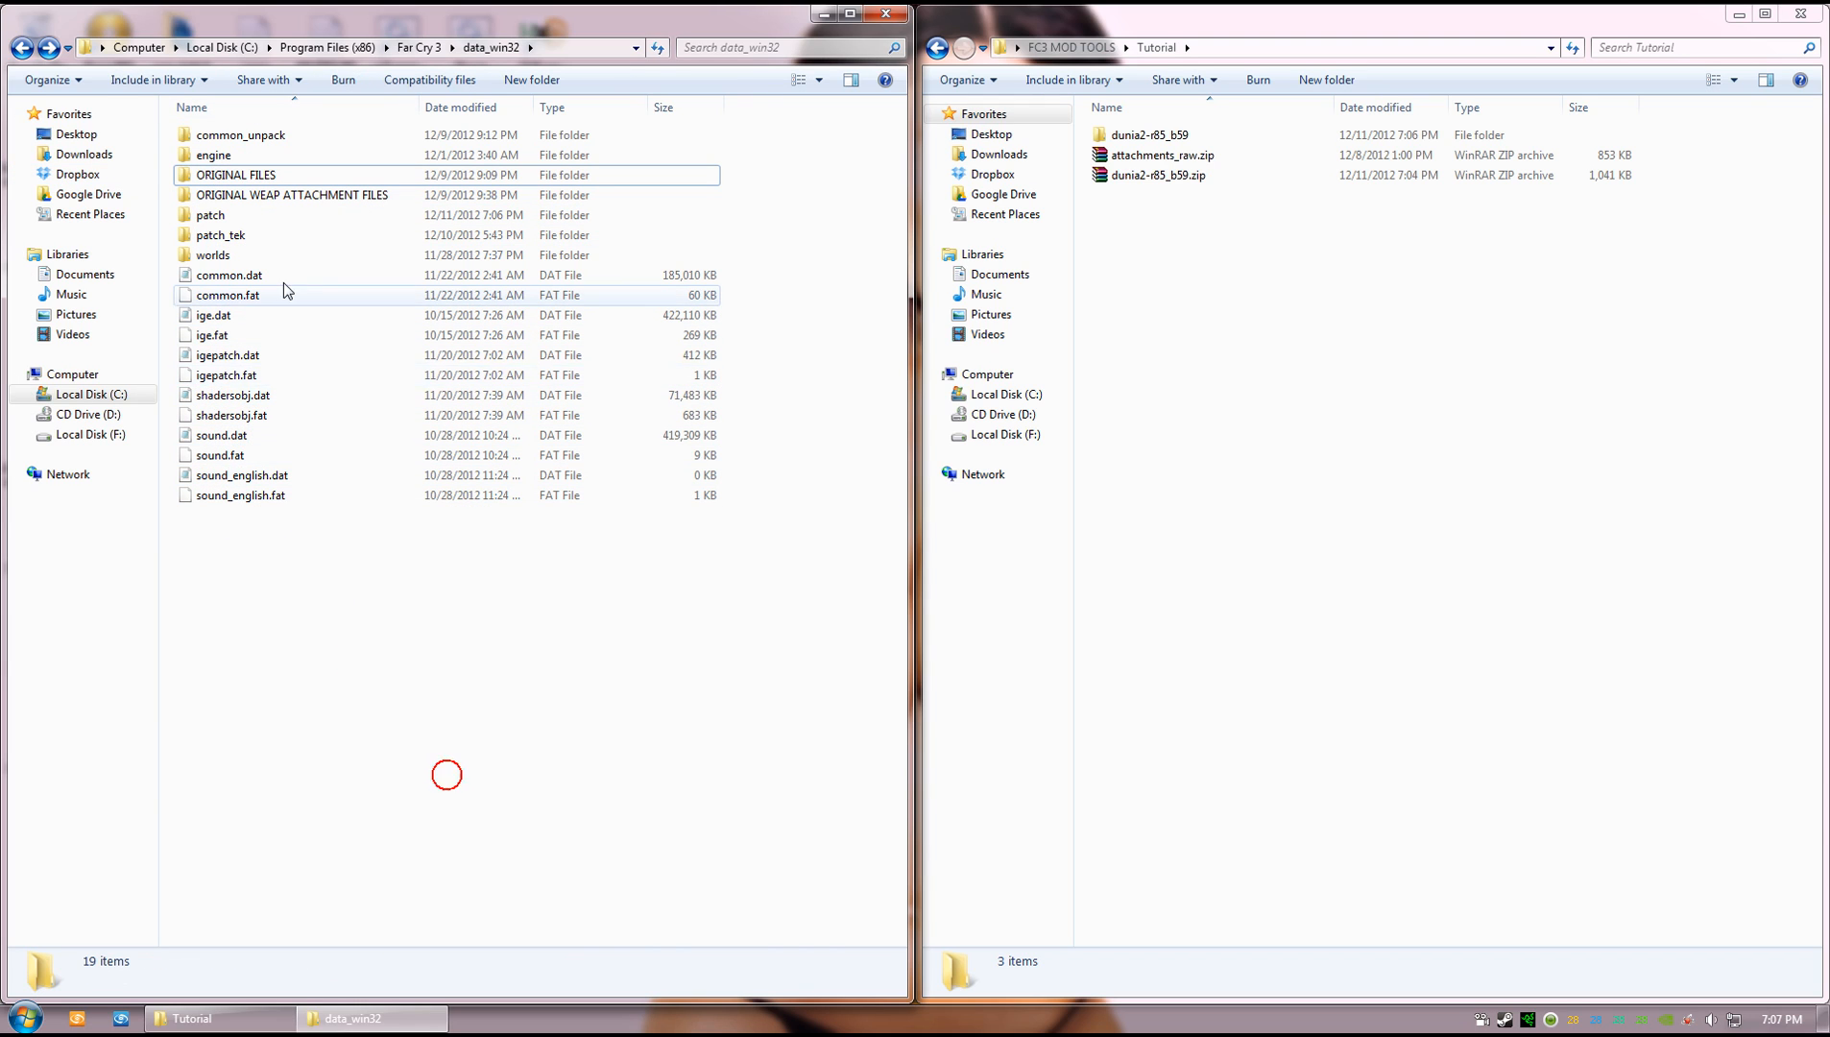
left_click(1306, 404)
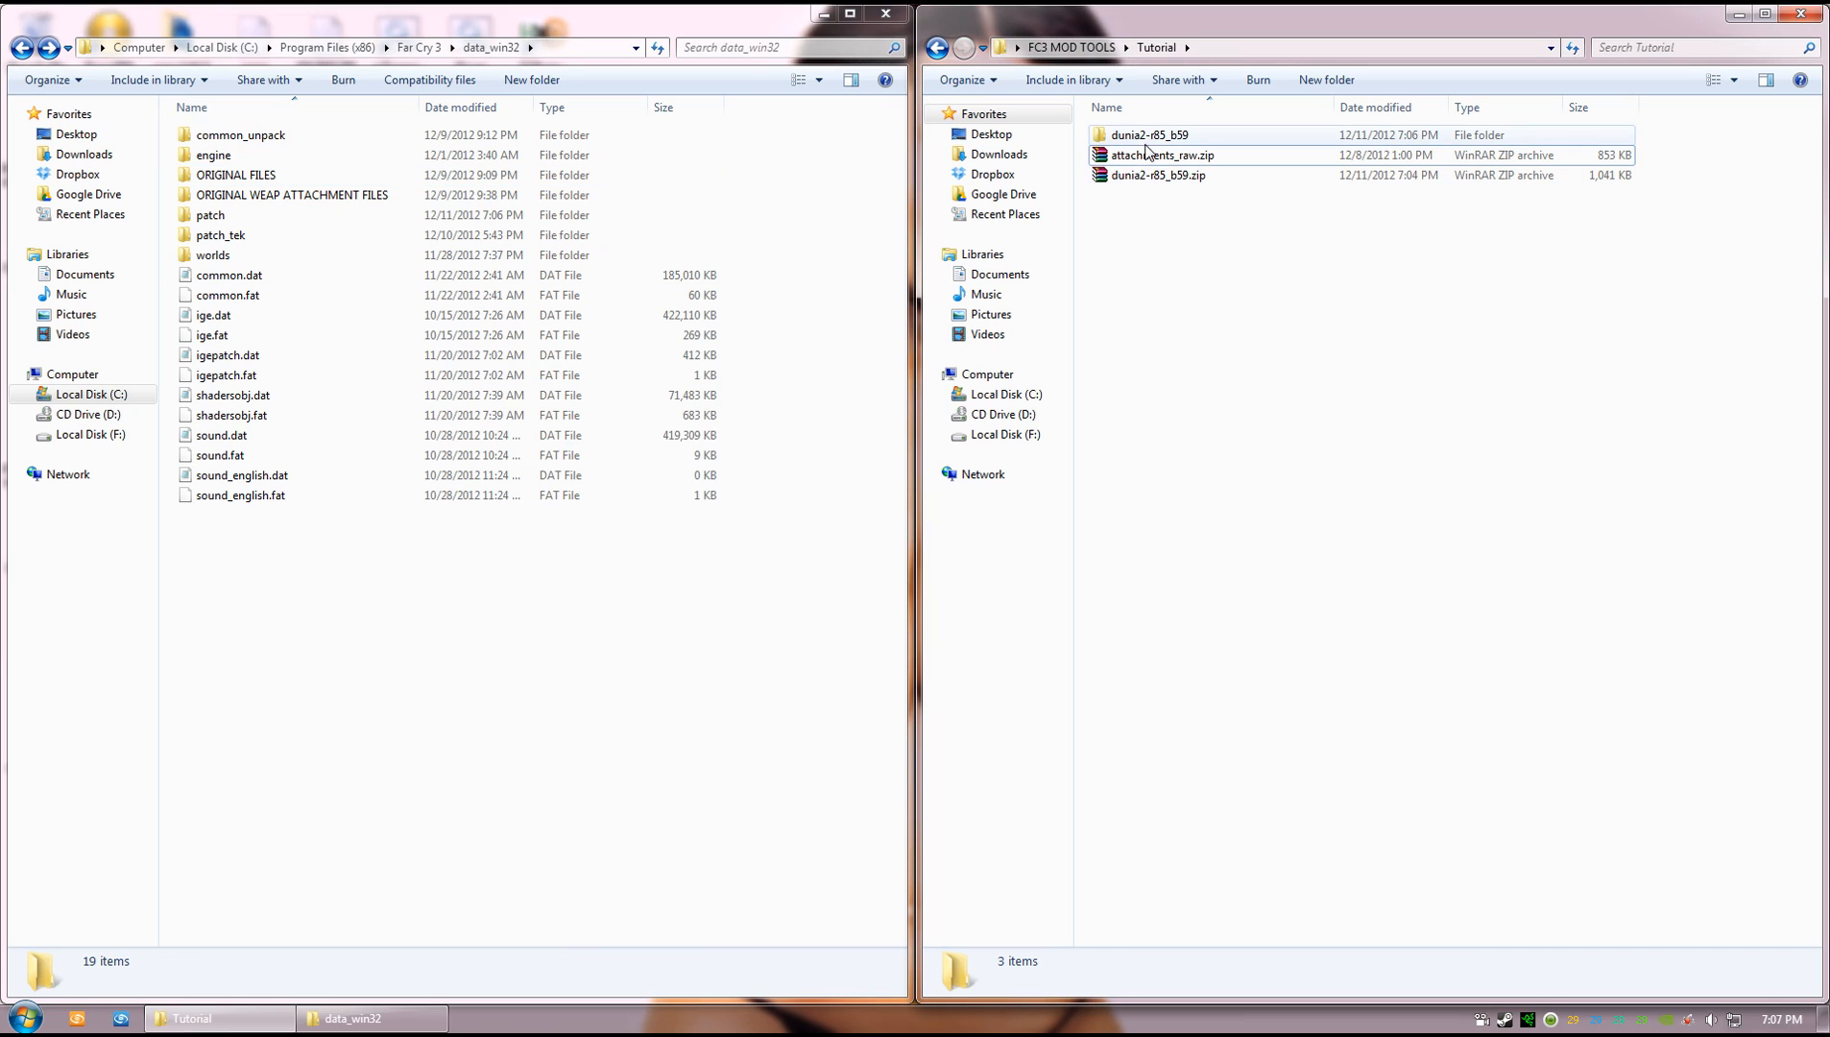
- Open the generated folder under patch\worlds\fc3_main in data_win32 and select entitylibrary.fcb
left_click(221, 214)
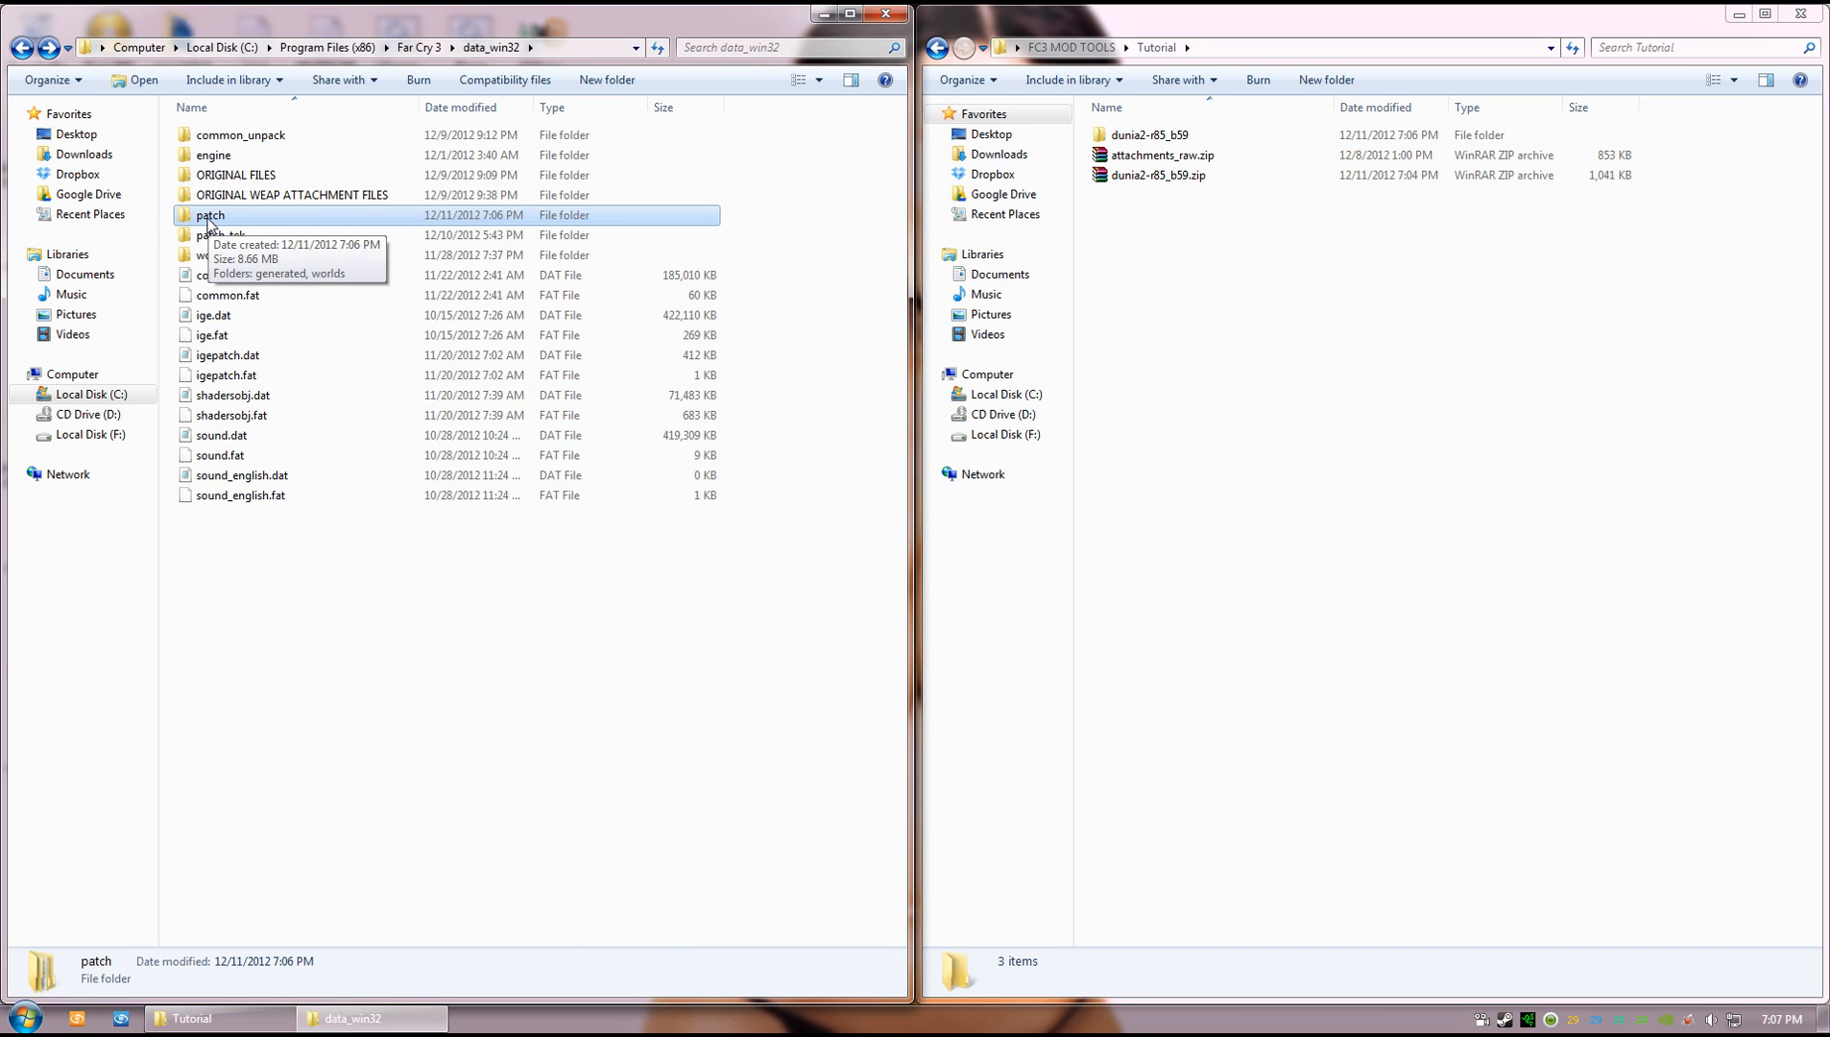
double_click(207, 217)
double_click(222, 156)
left_click(222, 138)
double_click(223, 140)
left_click(224, 144)
double_click(224, 144)
left_click(222, 144)
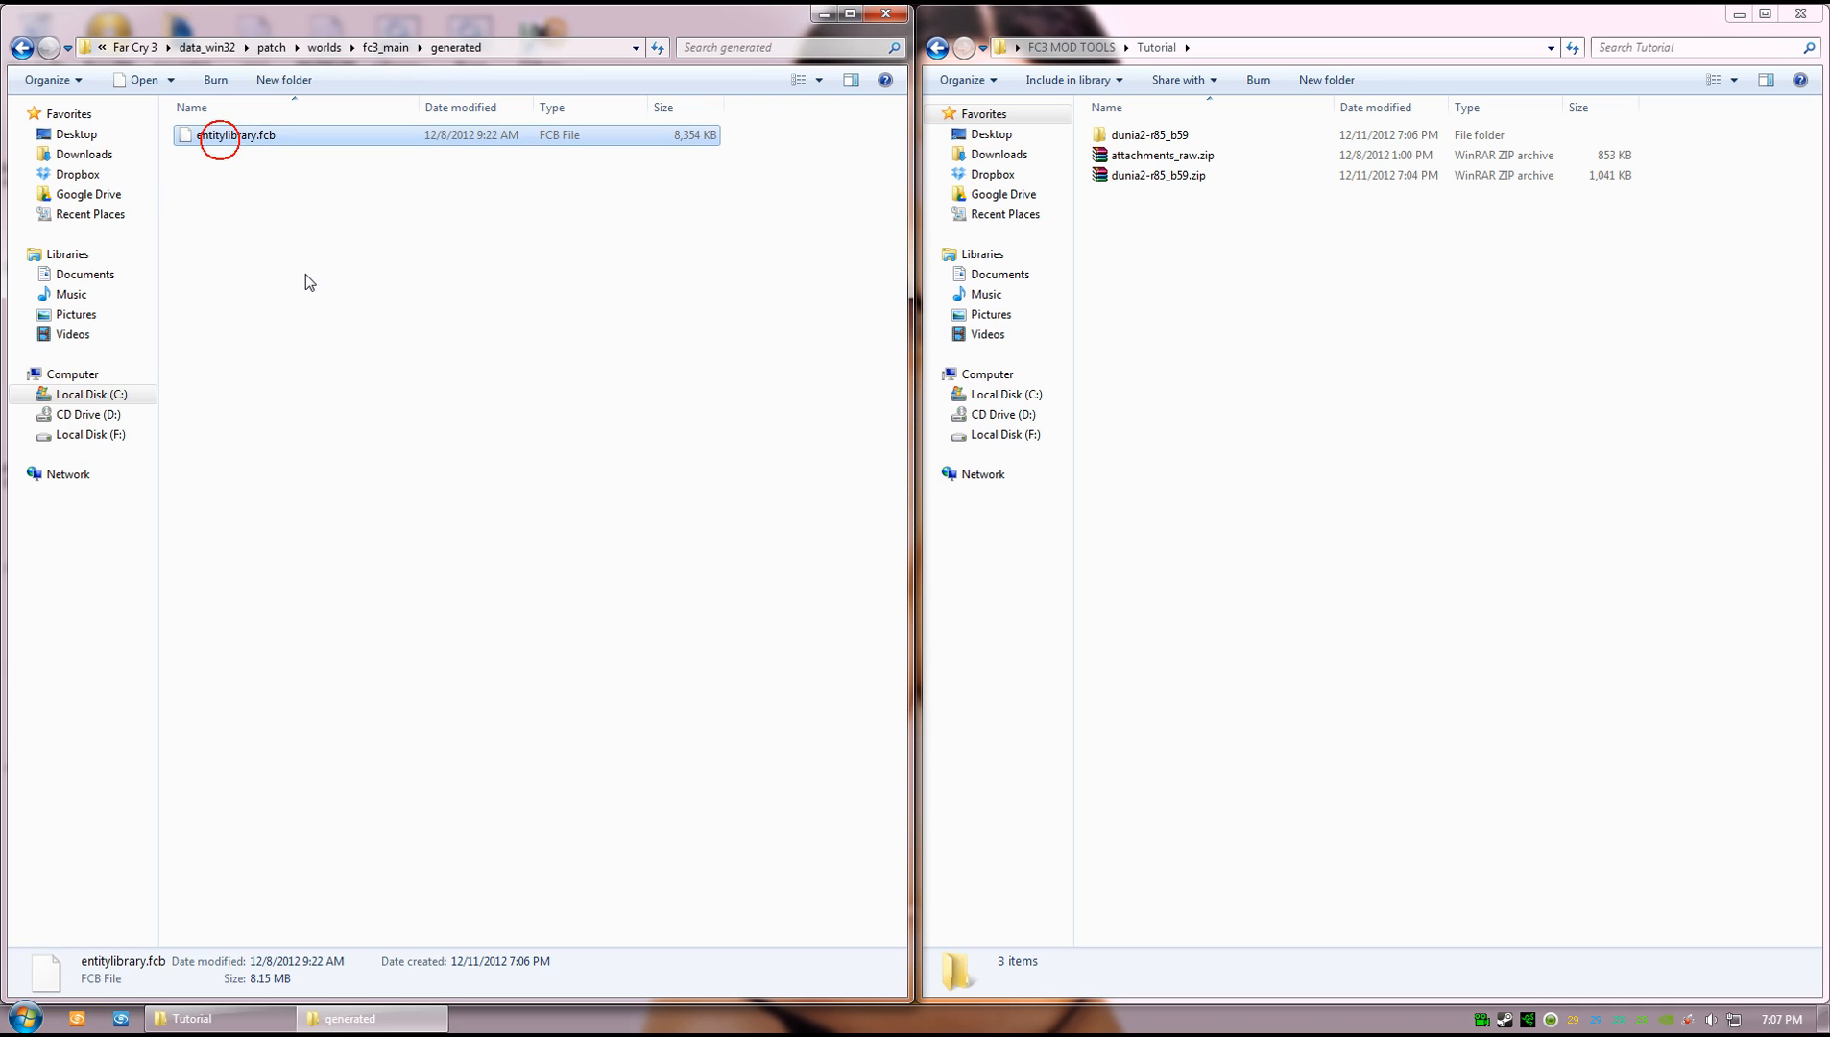
- Open the bin folder inside Tutorial's dunia2-r85_b59 folder and locate Gibbed.Dunia2.ConvertObjectBinary.exe and Gibbed.Dunia2.Pack.exe
left_click(1338, 346)
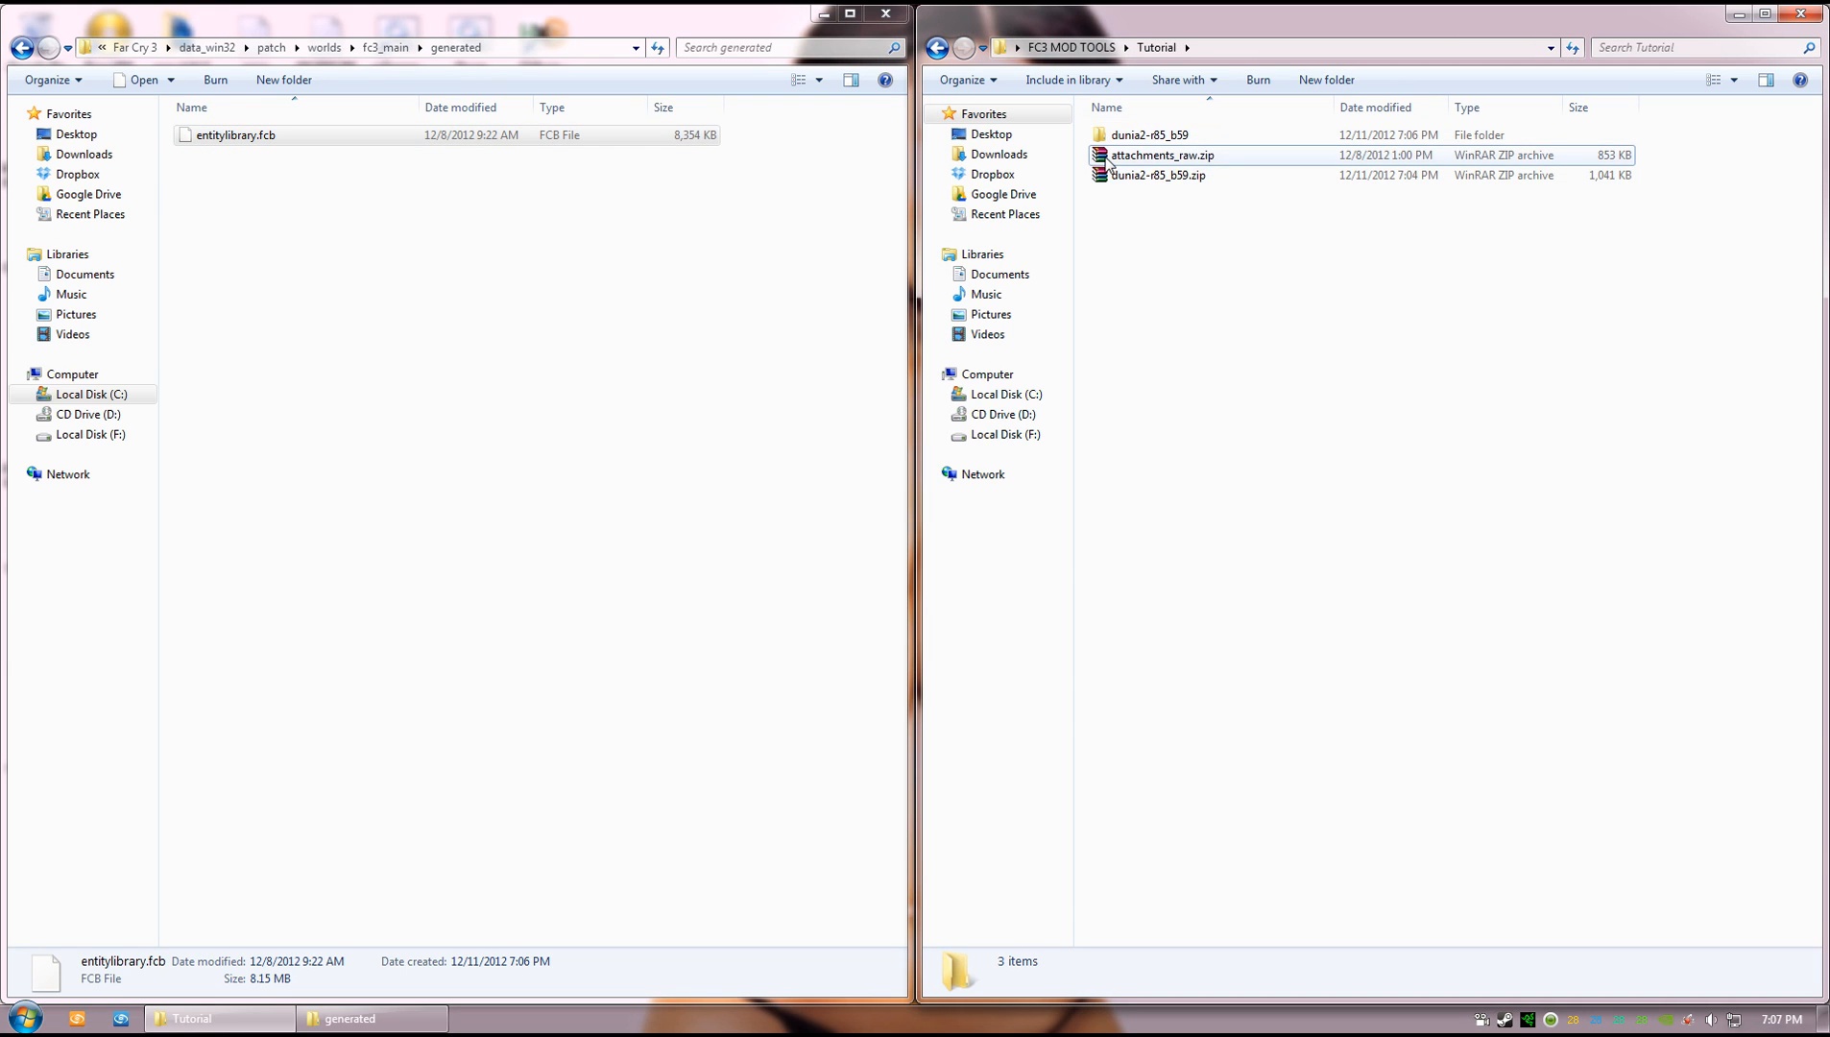
left_click(1145, 138)
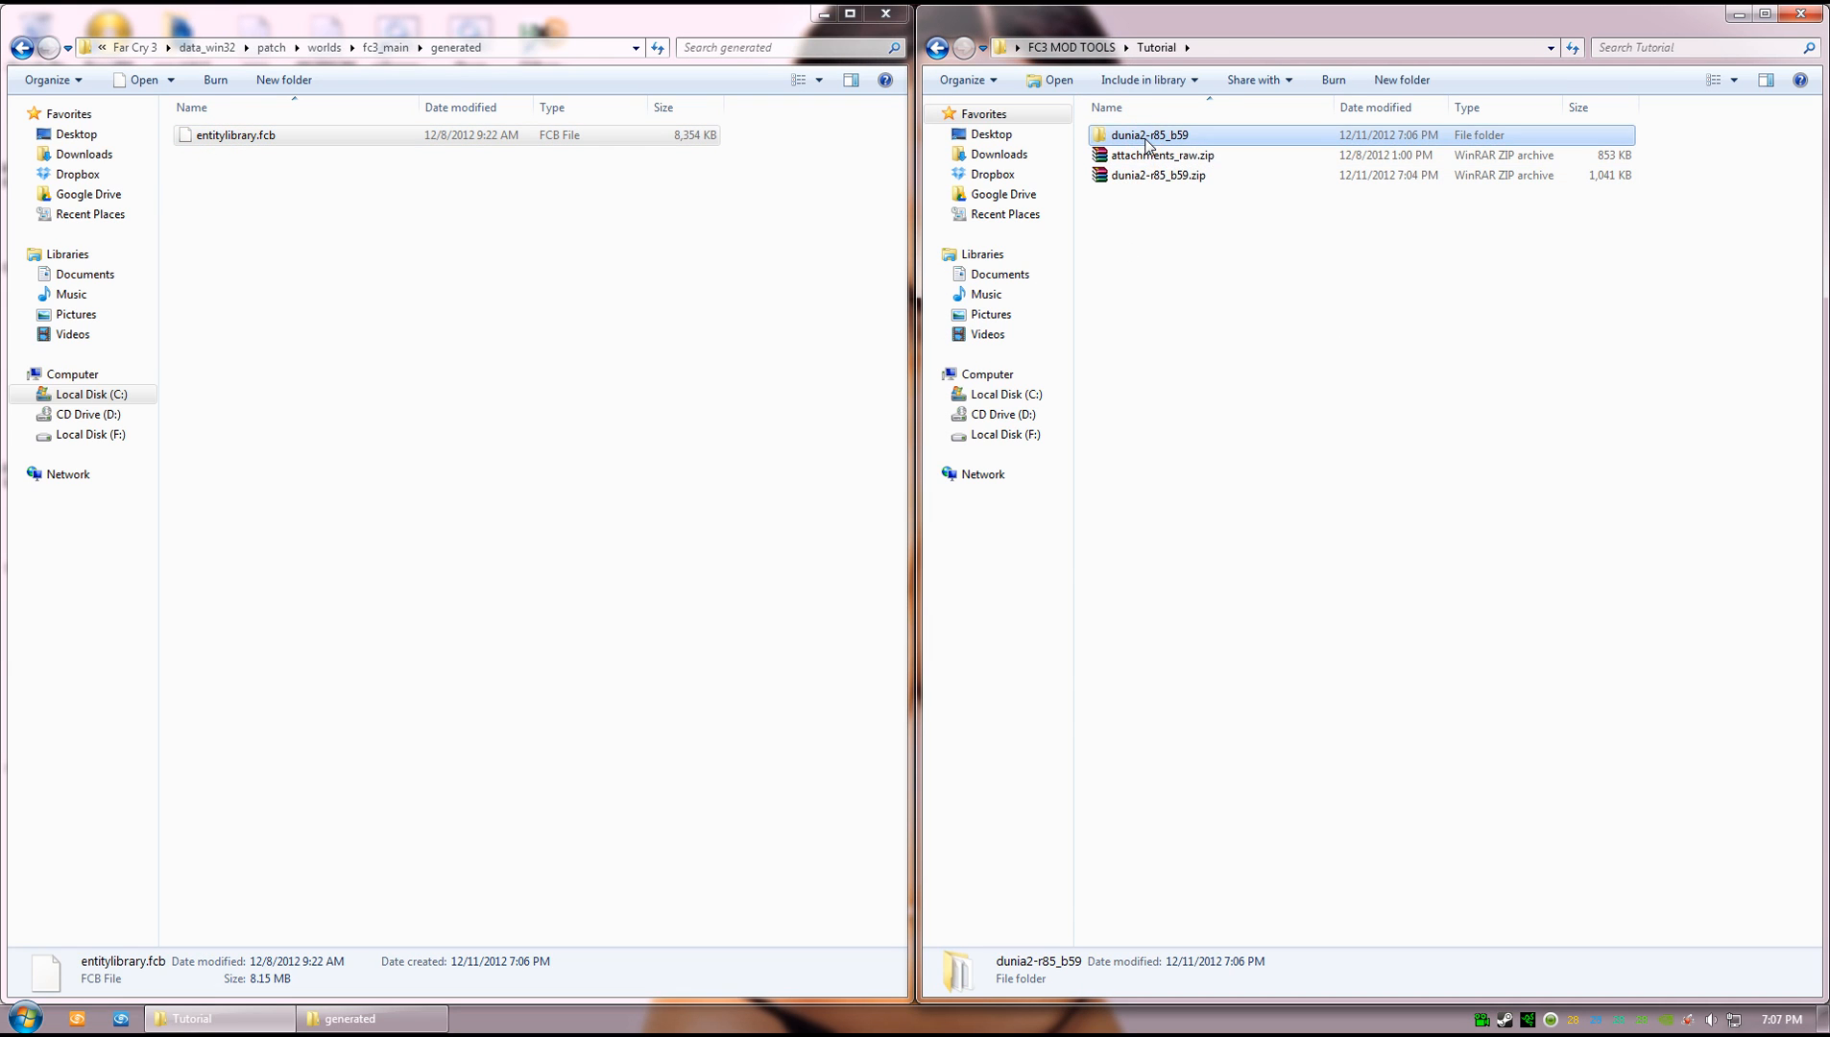
double_click(1146, 139)
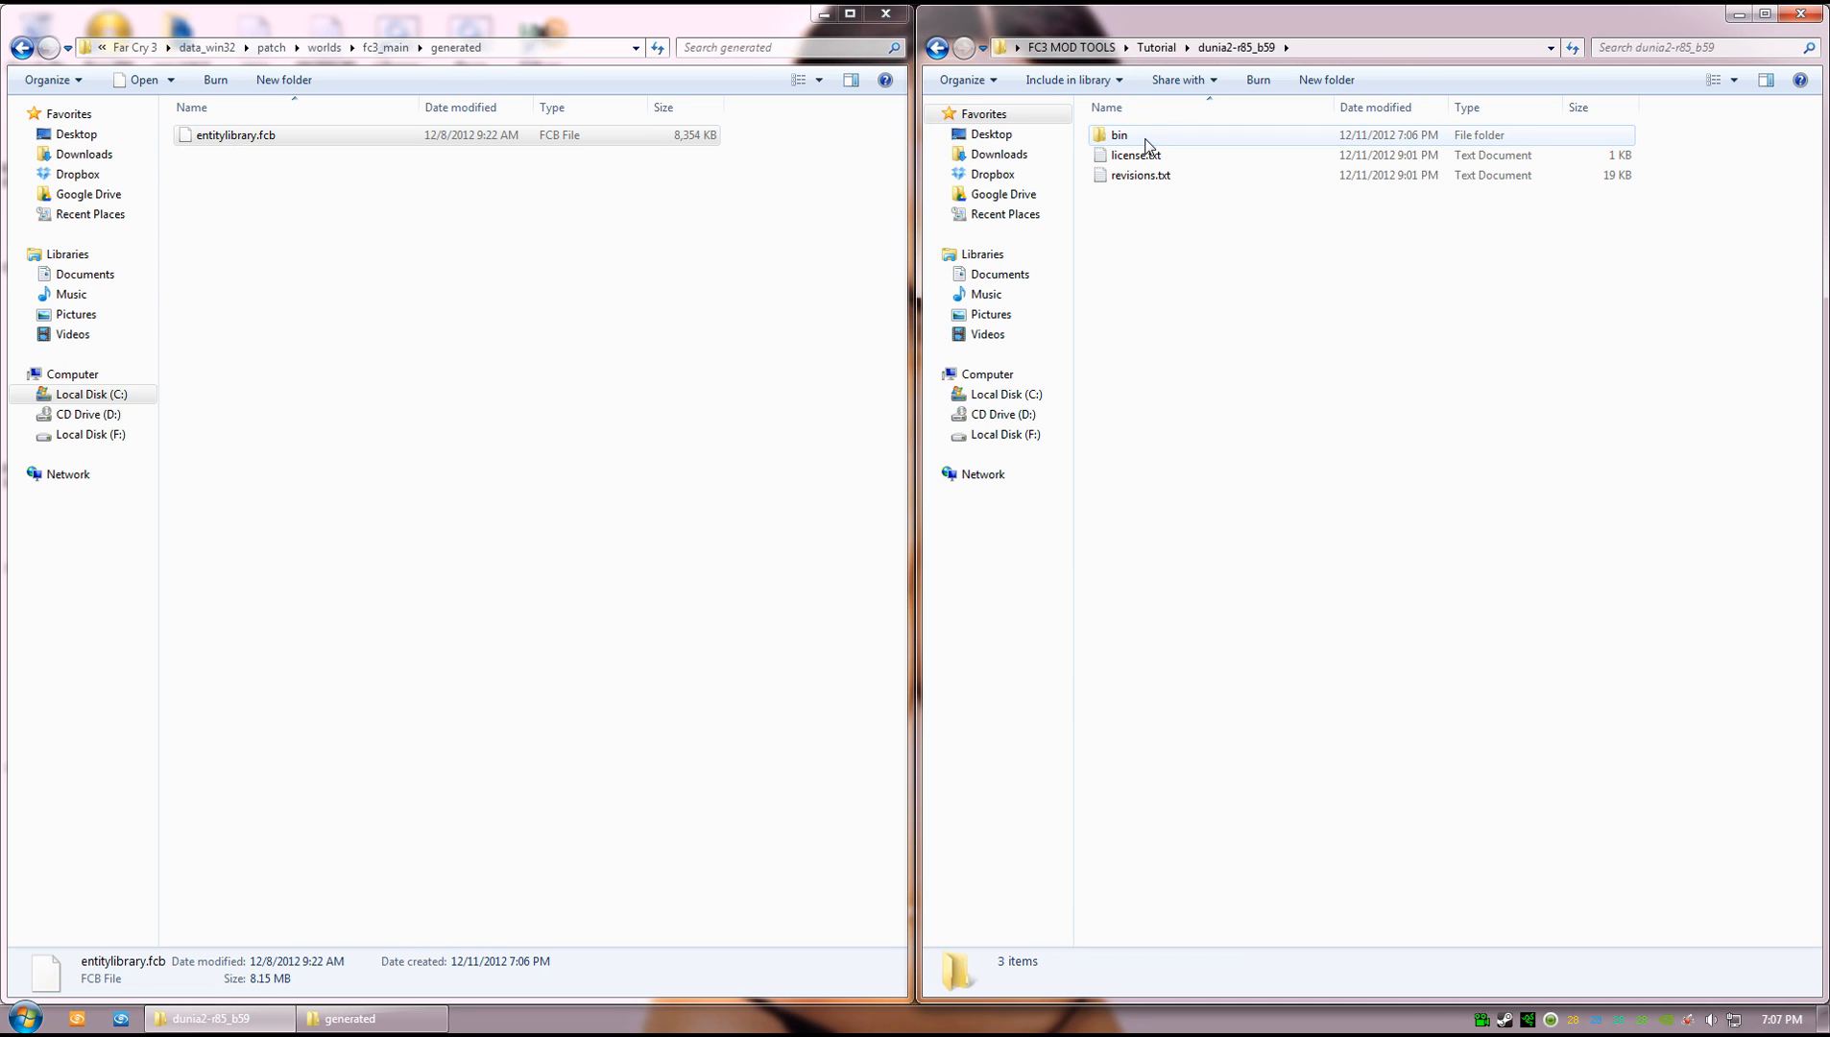
double_click(1143, 142)
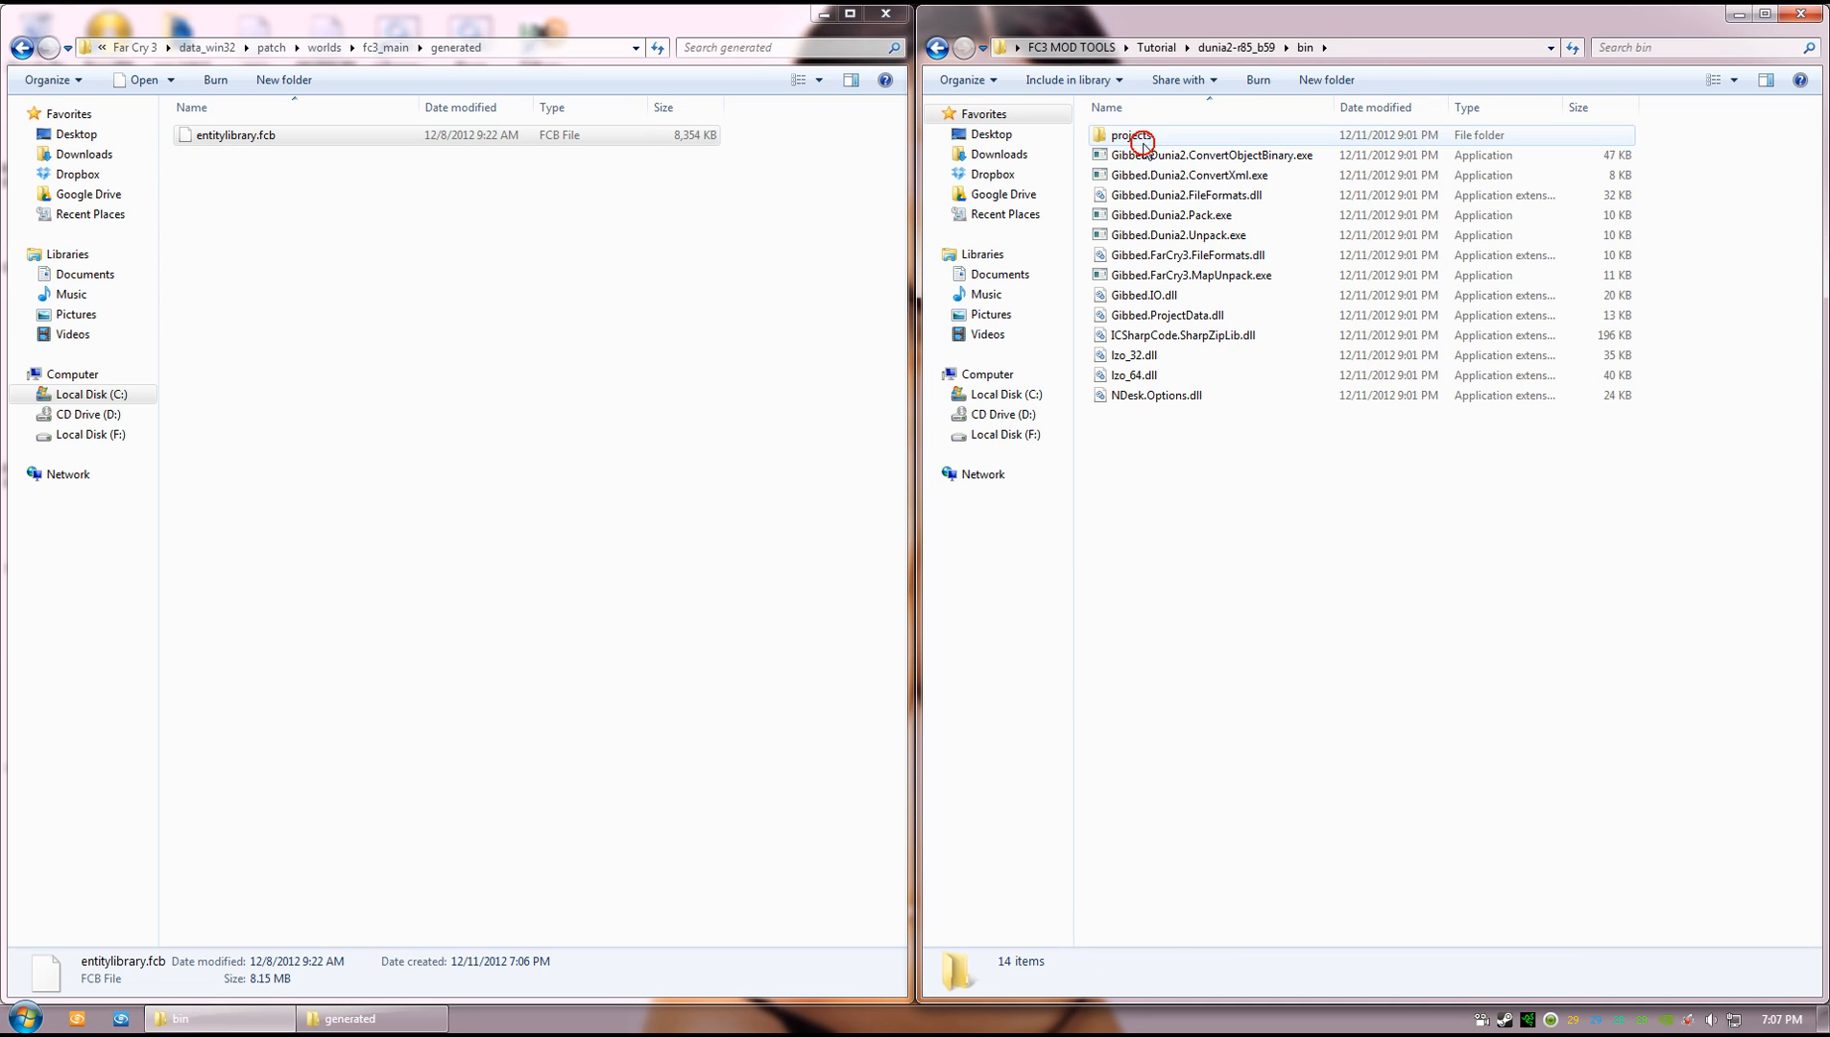
left_click(1252, 157)
left_click(1252, 157)
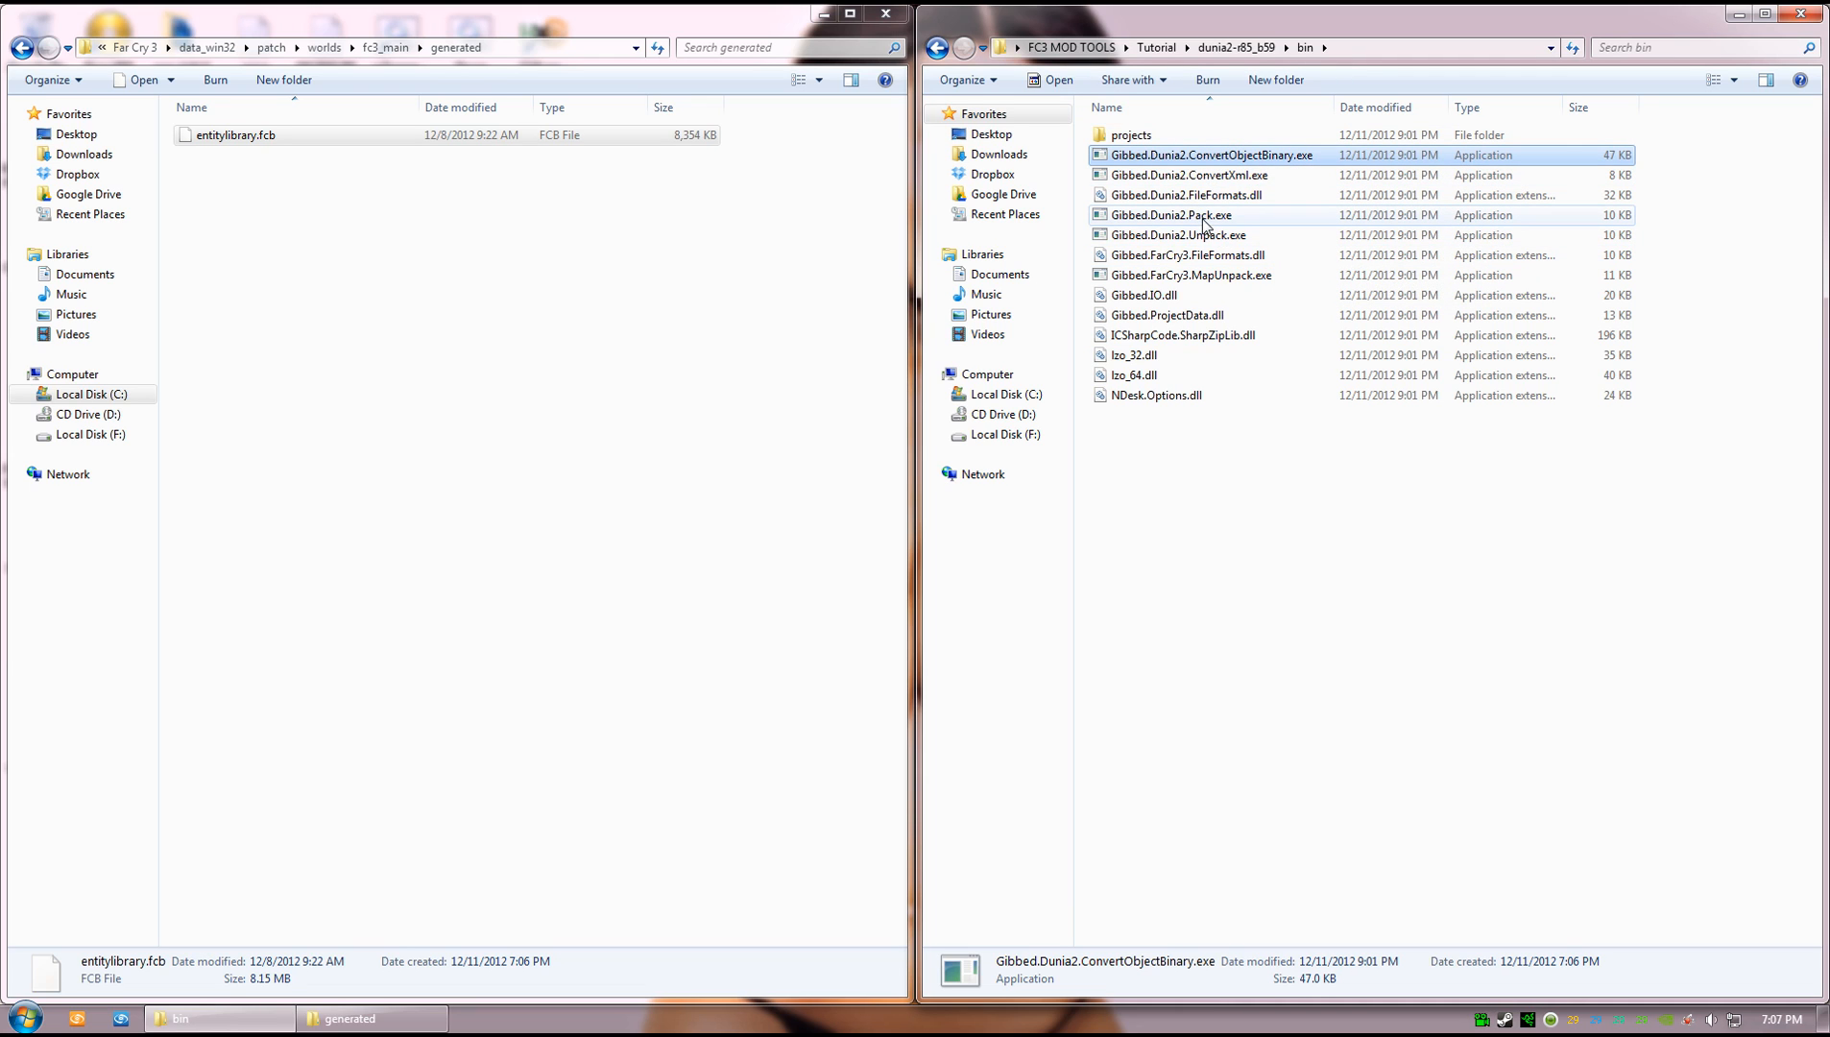
left_click(1203, 217, "ctrl")
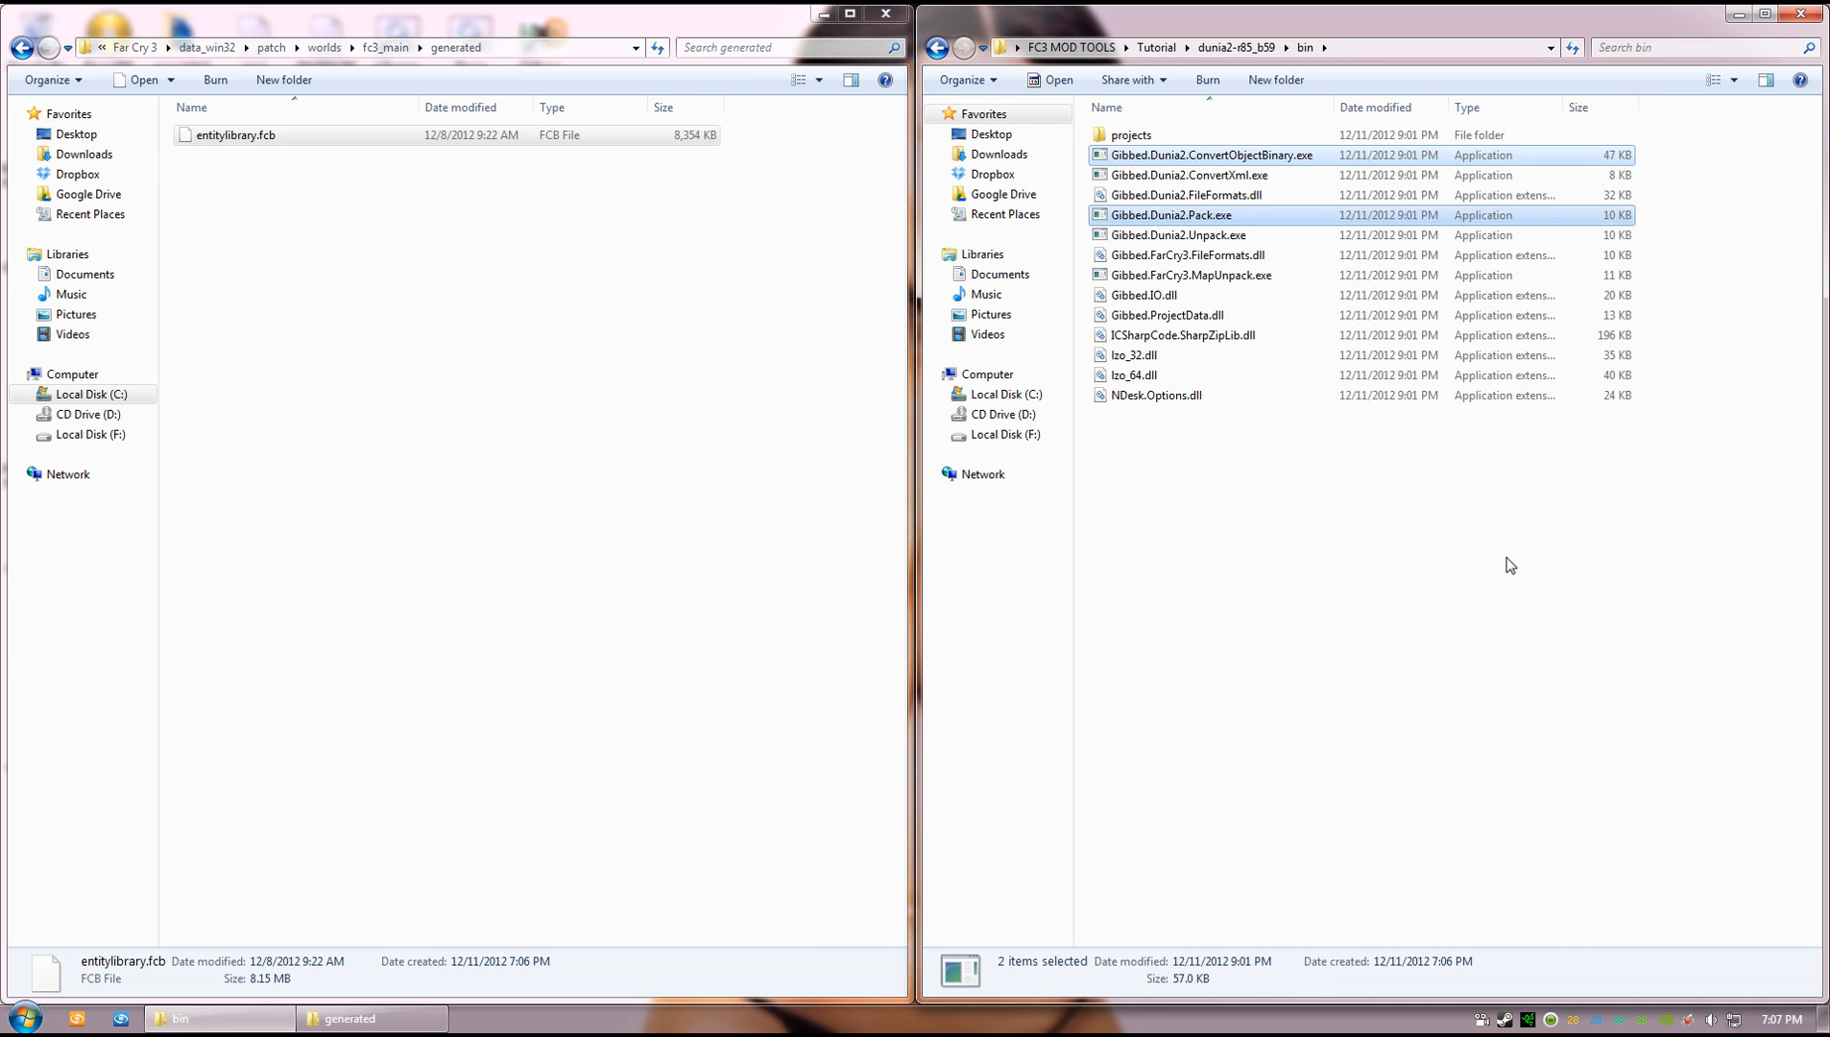
left_click(1469, 566)
left_click(1200, 214)
- Convert entitylibrary.fcb to XML by running it through Gibbed.Dunia2.ConvertObjectBinary.exe
left_click(339, 205)
left_click(233, 136)
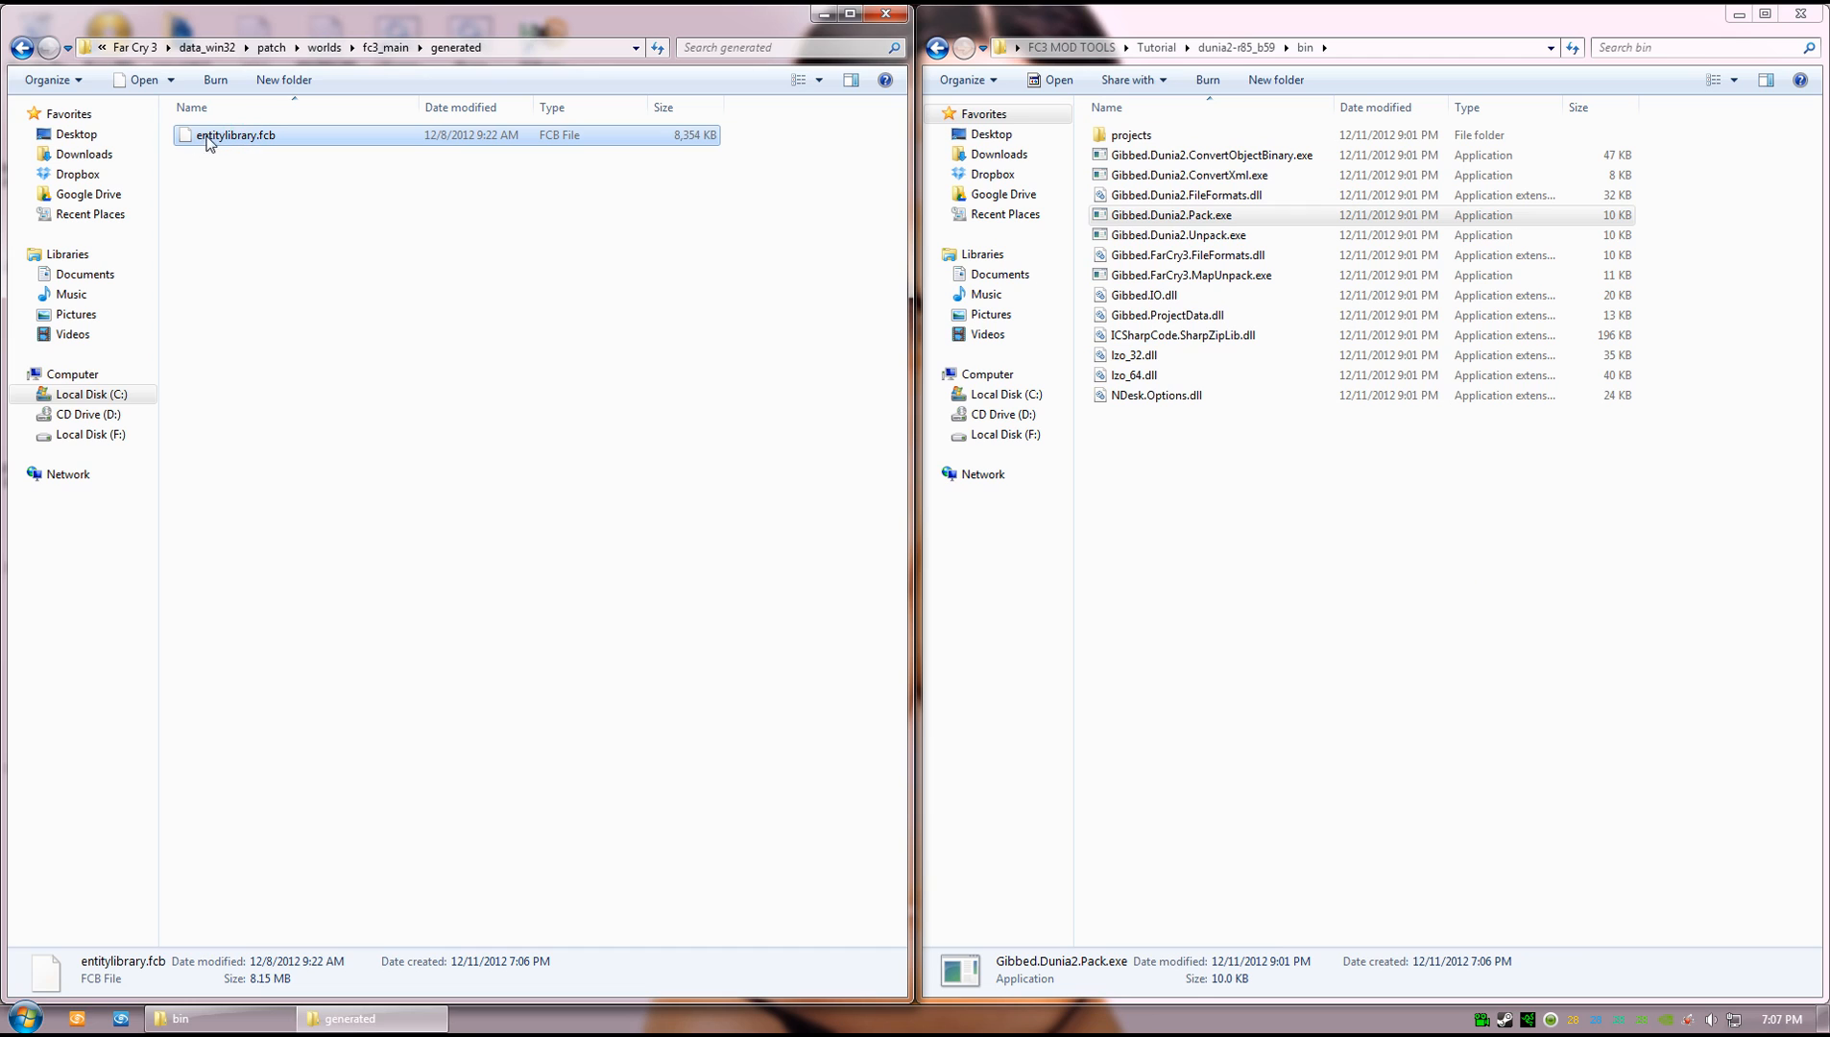
left_click_drag(223, 144, 1249, 163)
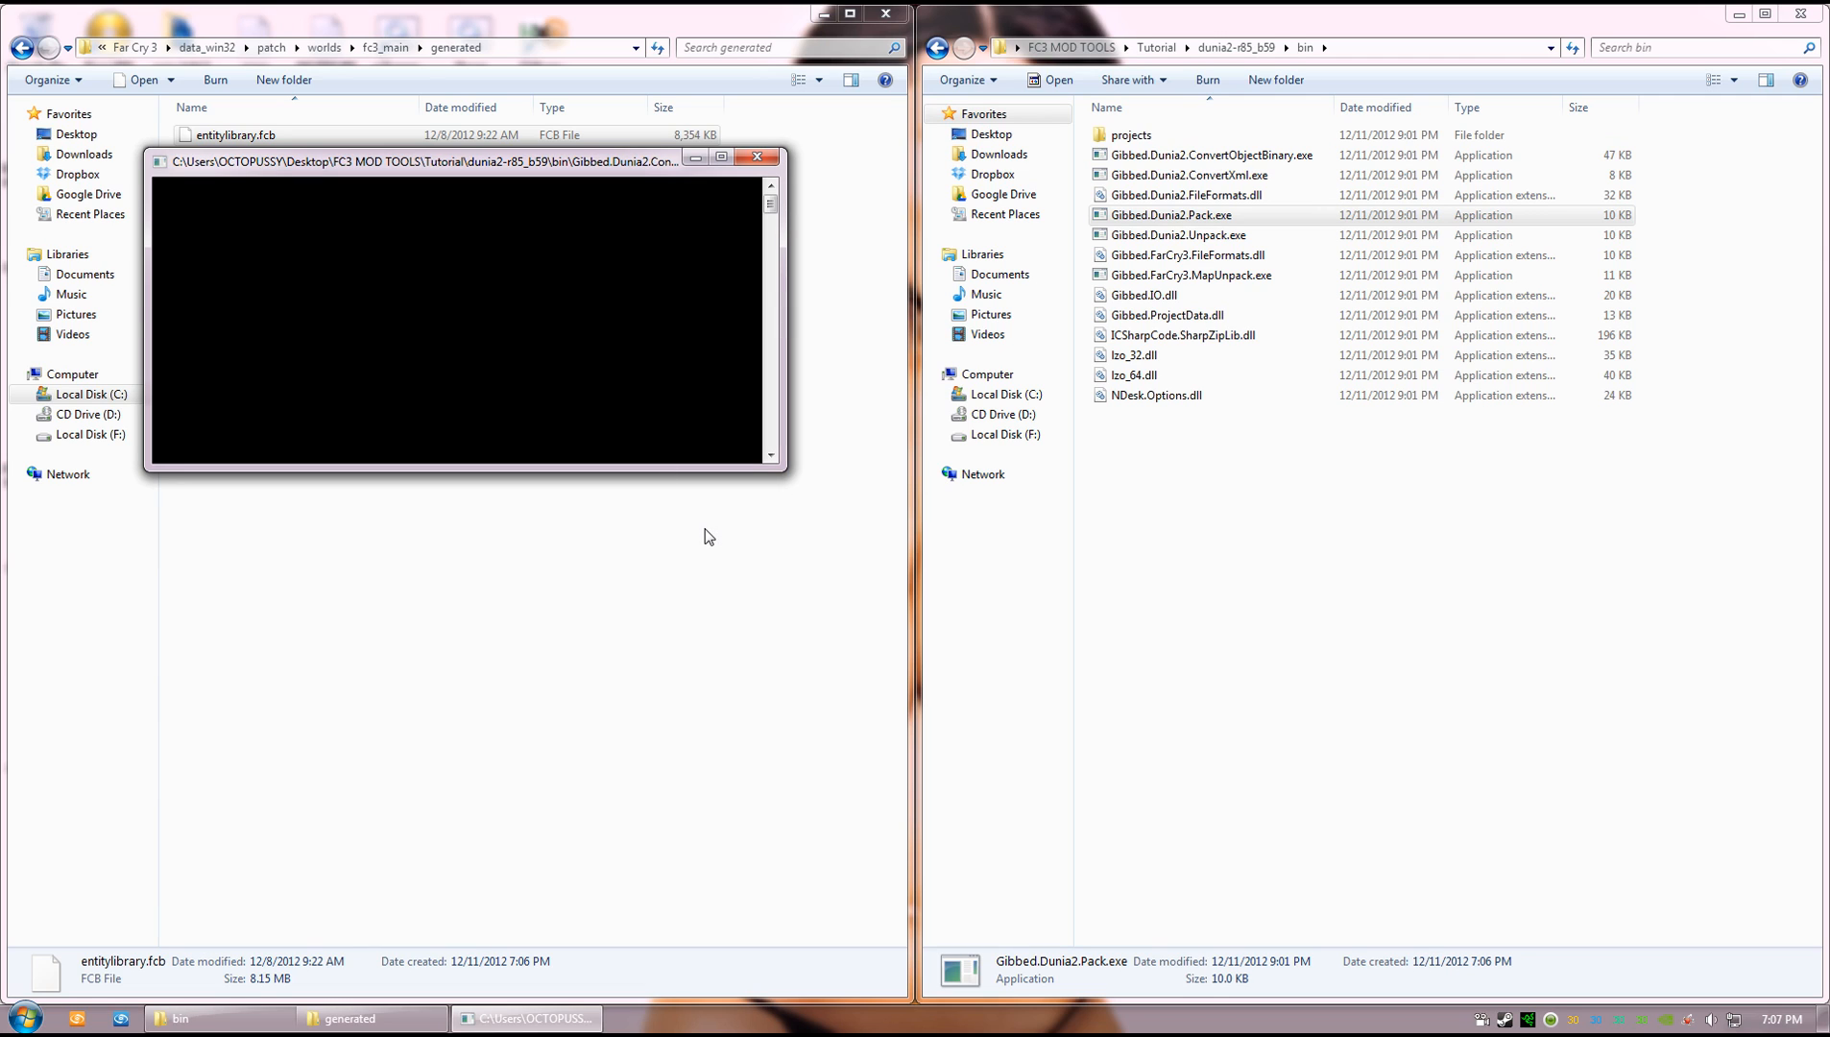
left_click(269, 159)
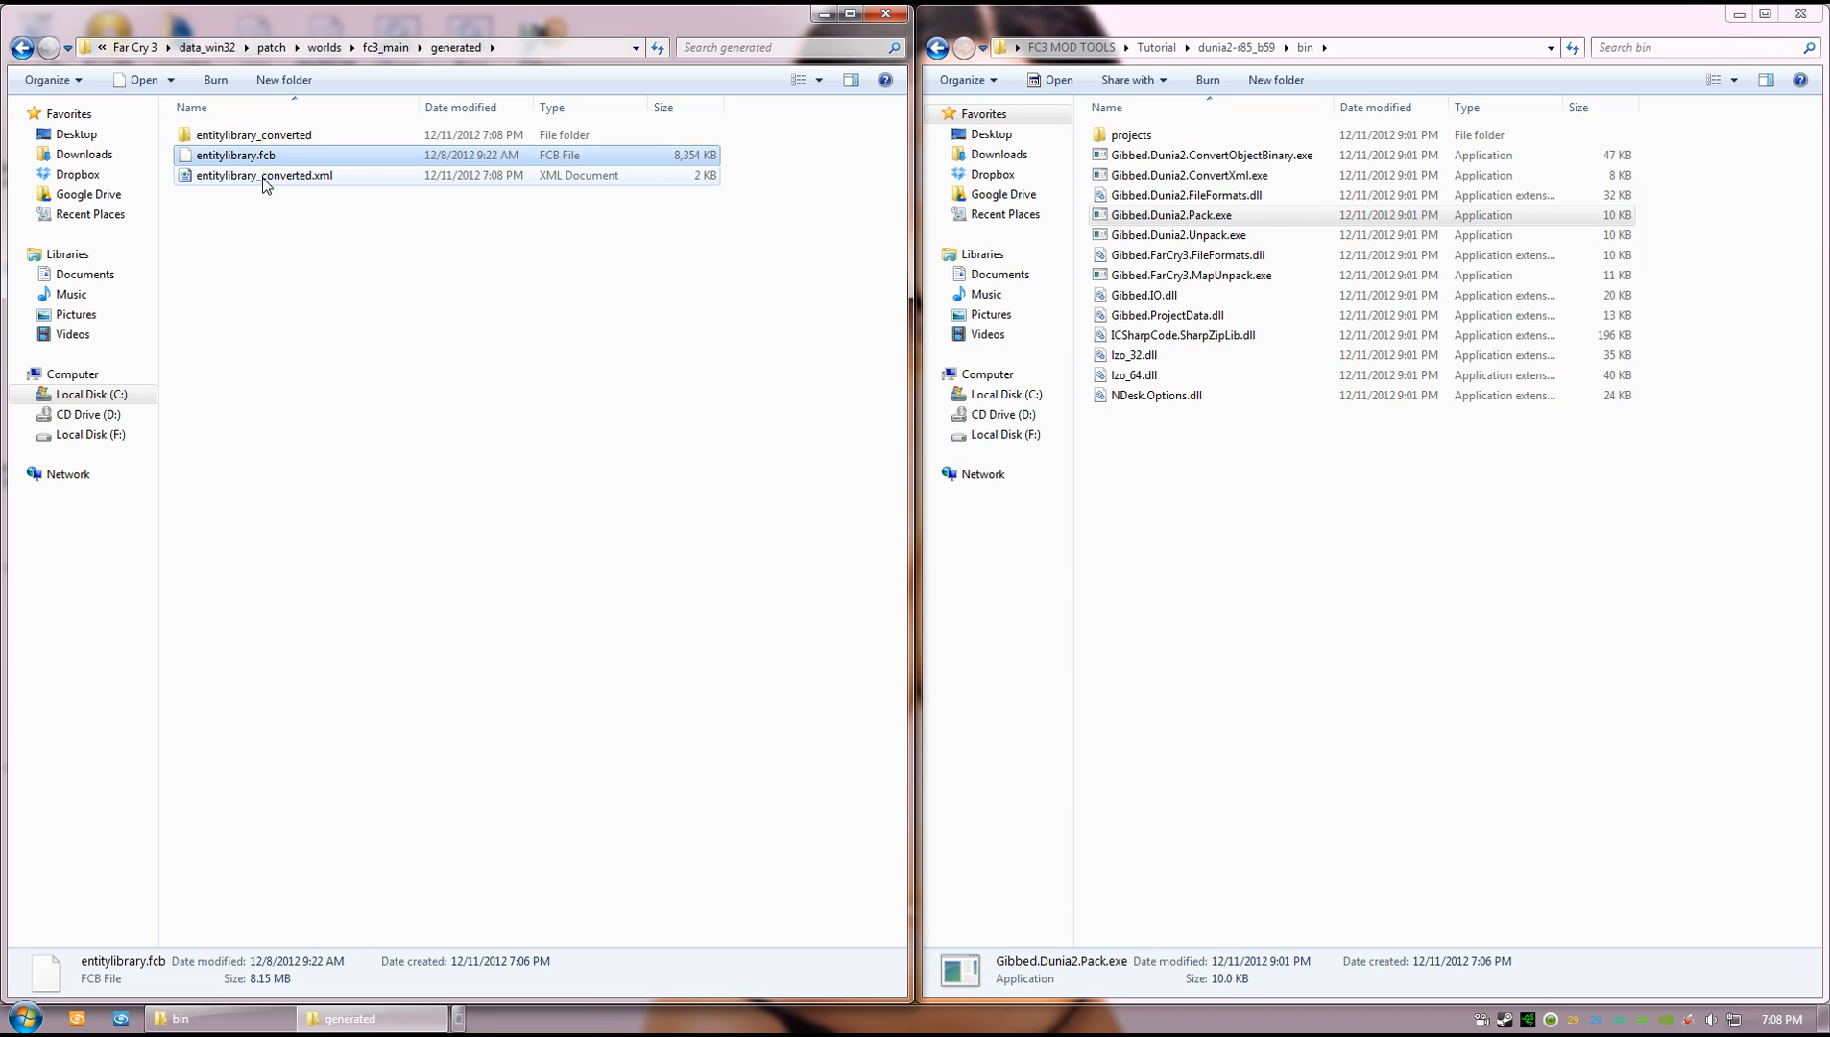
left_click(261, 178)
- Rename the entitylibrary_converted folder to "entitylibrary"
left_click(275, 135)
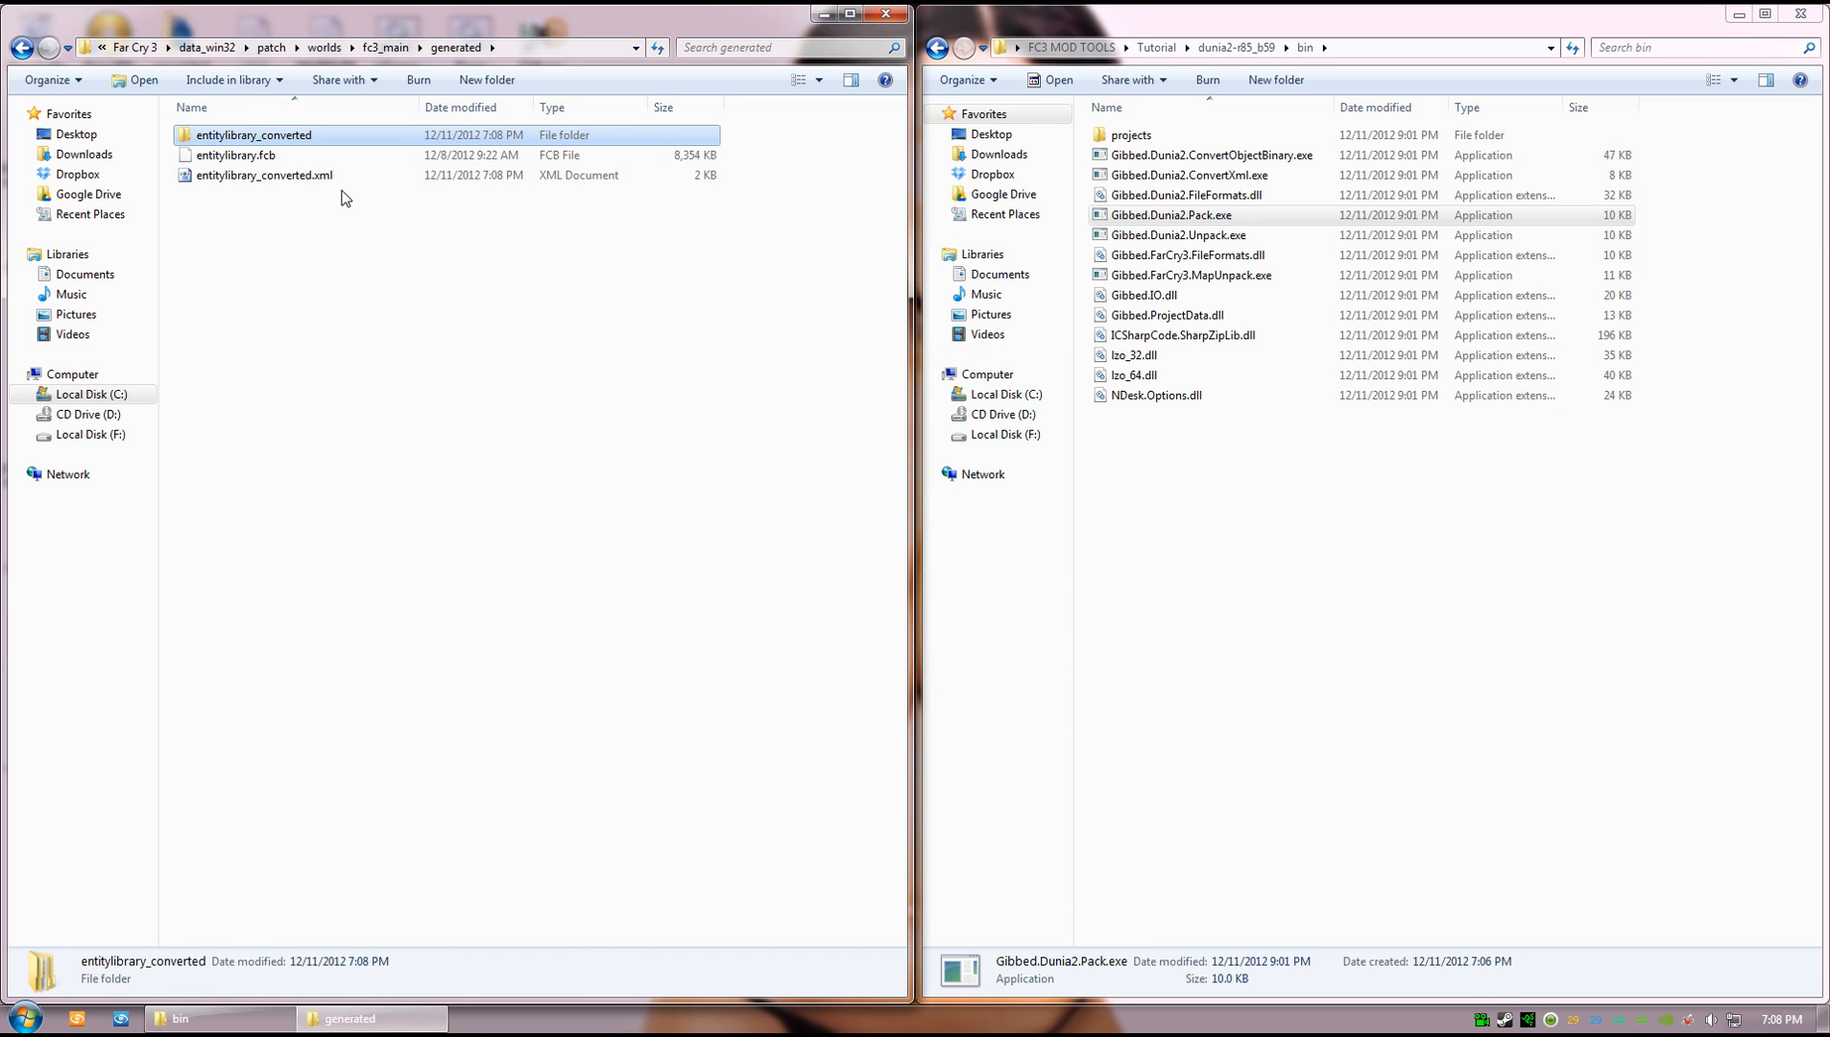
right_click(278, 136)
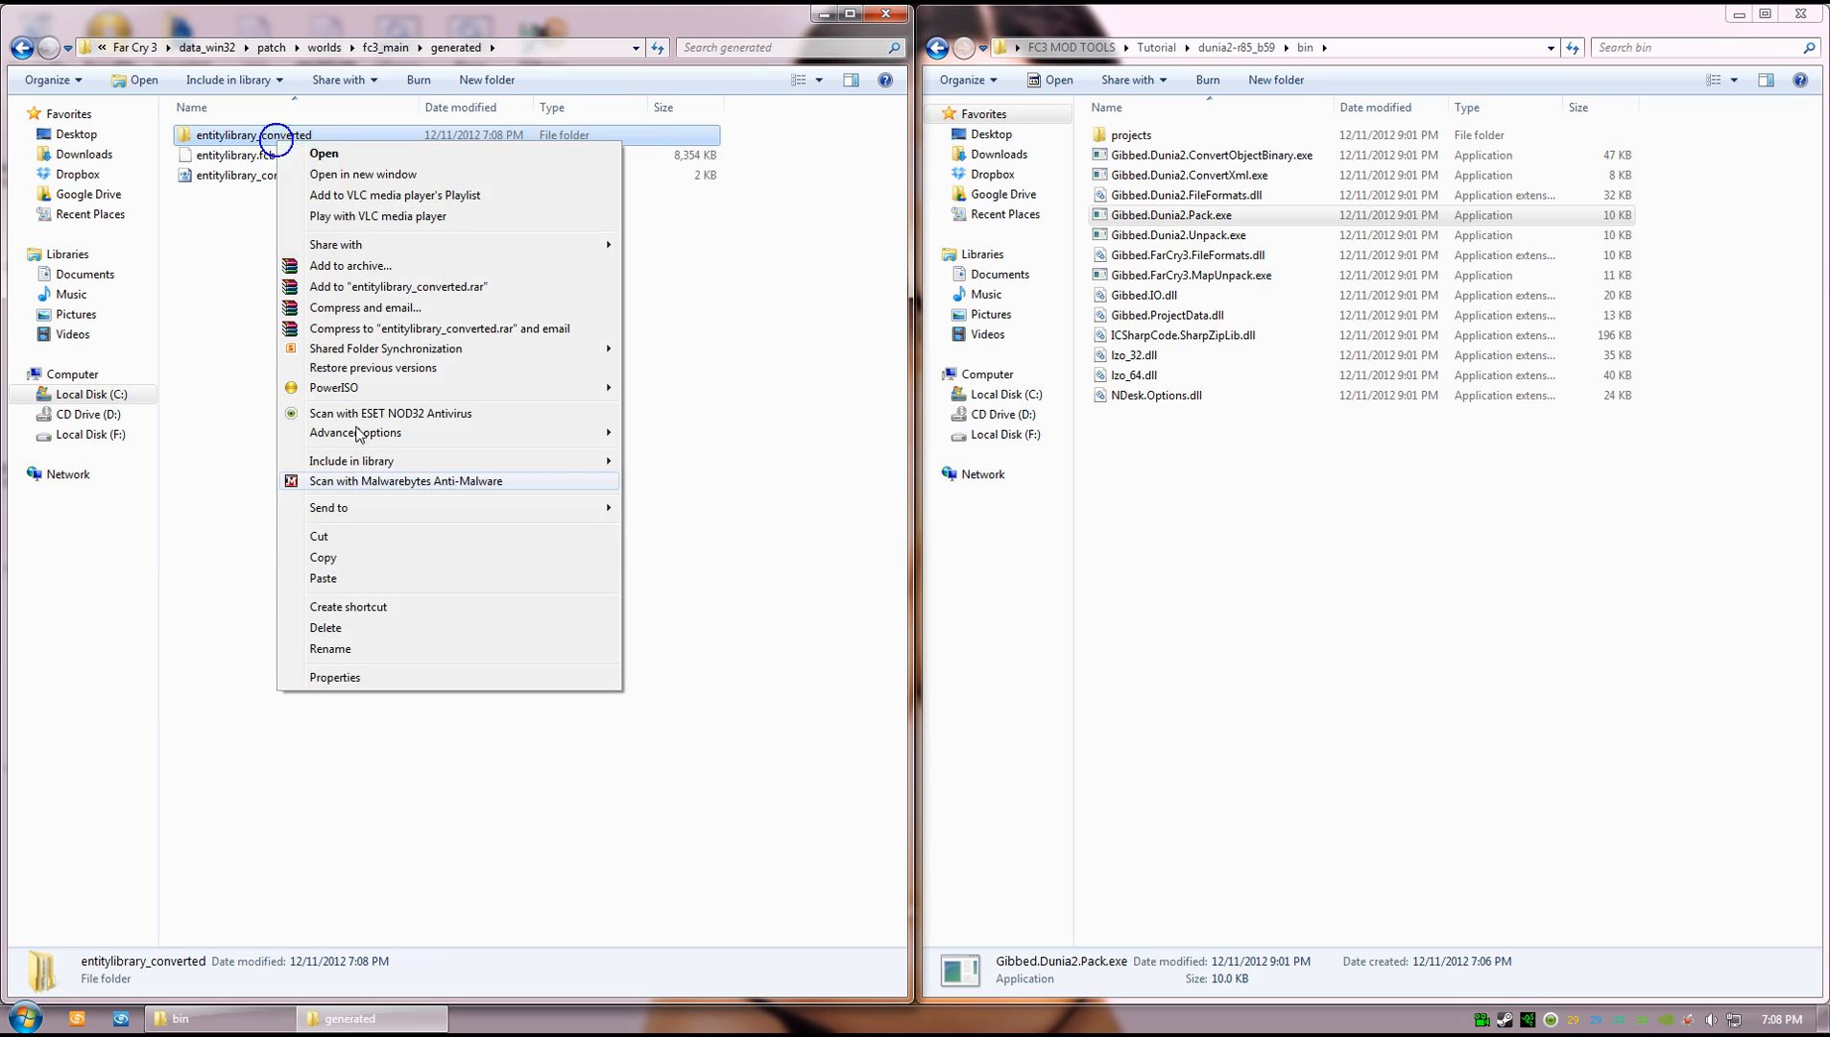
left_click(358, 651)
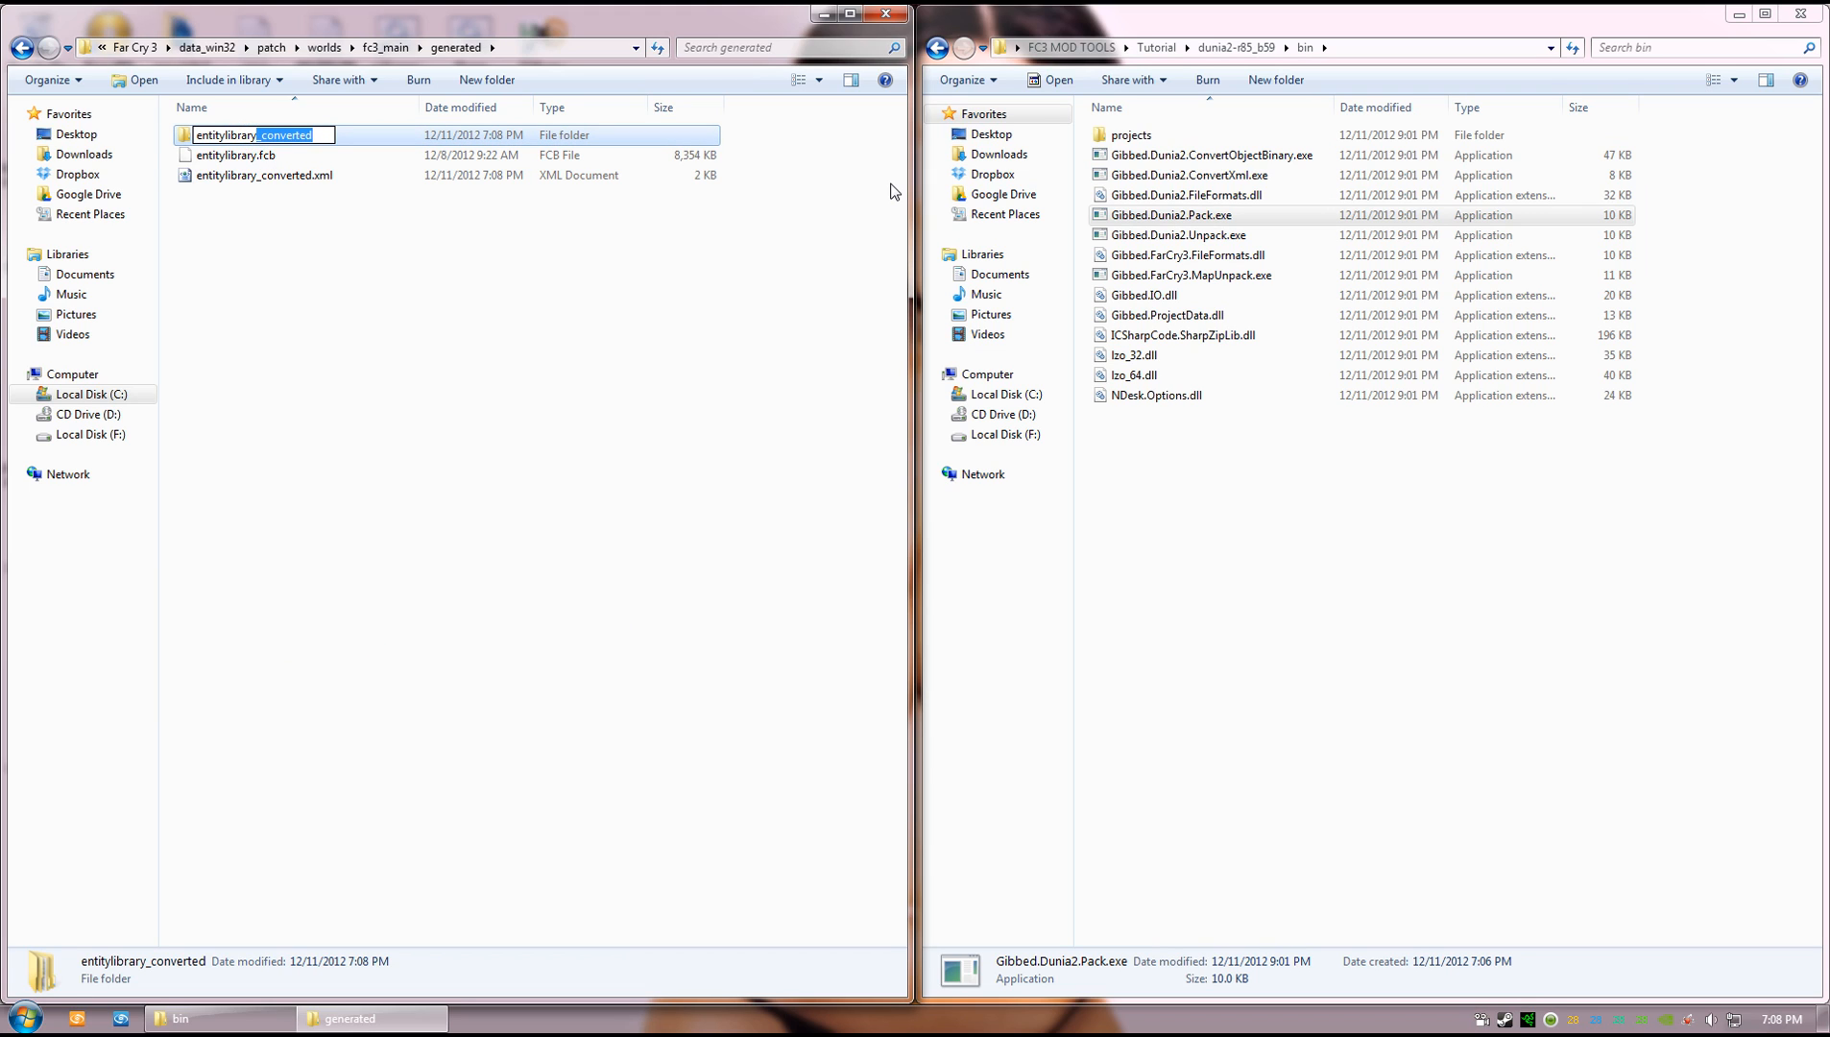
key("Return")
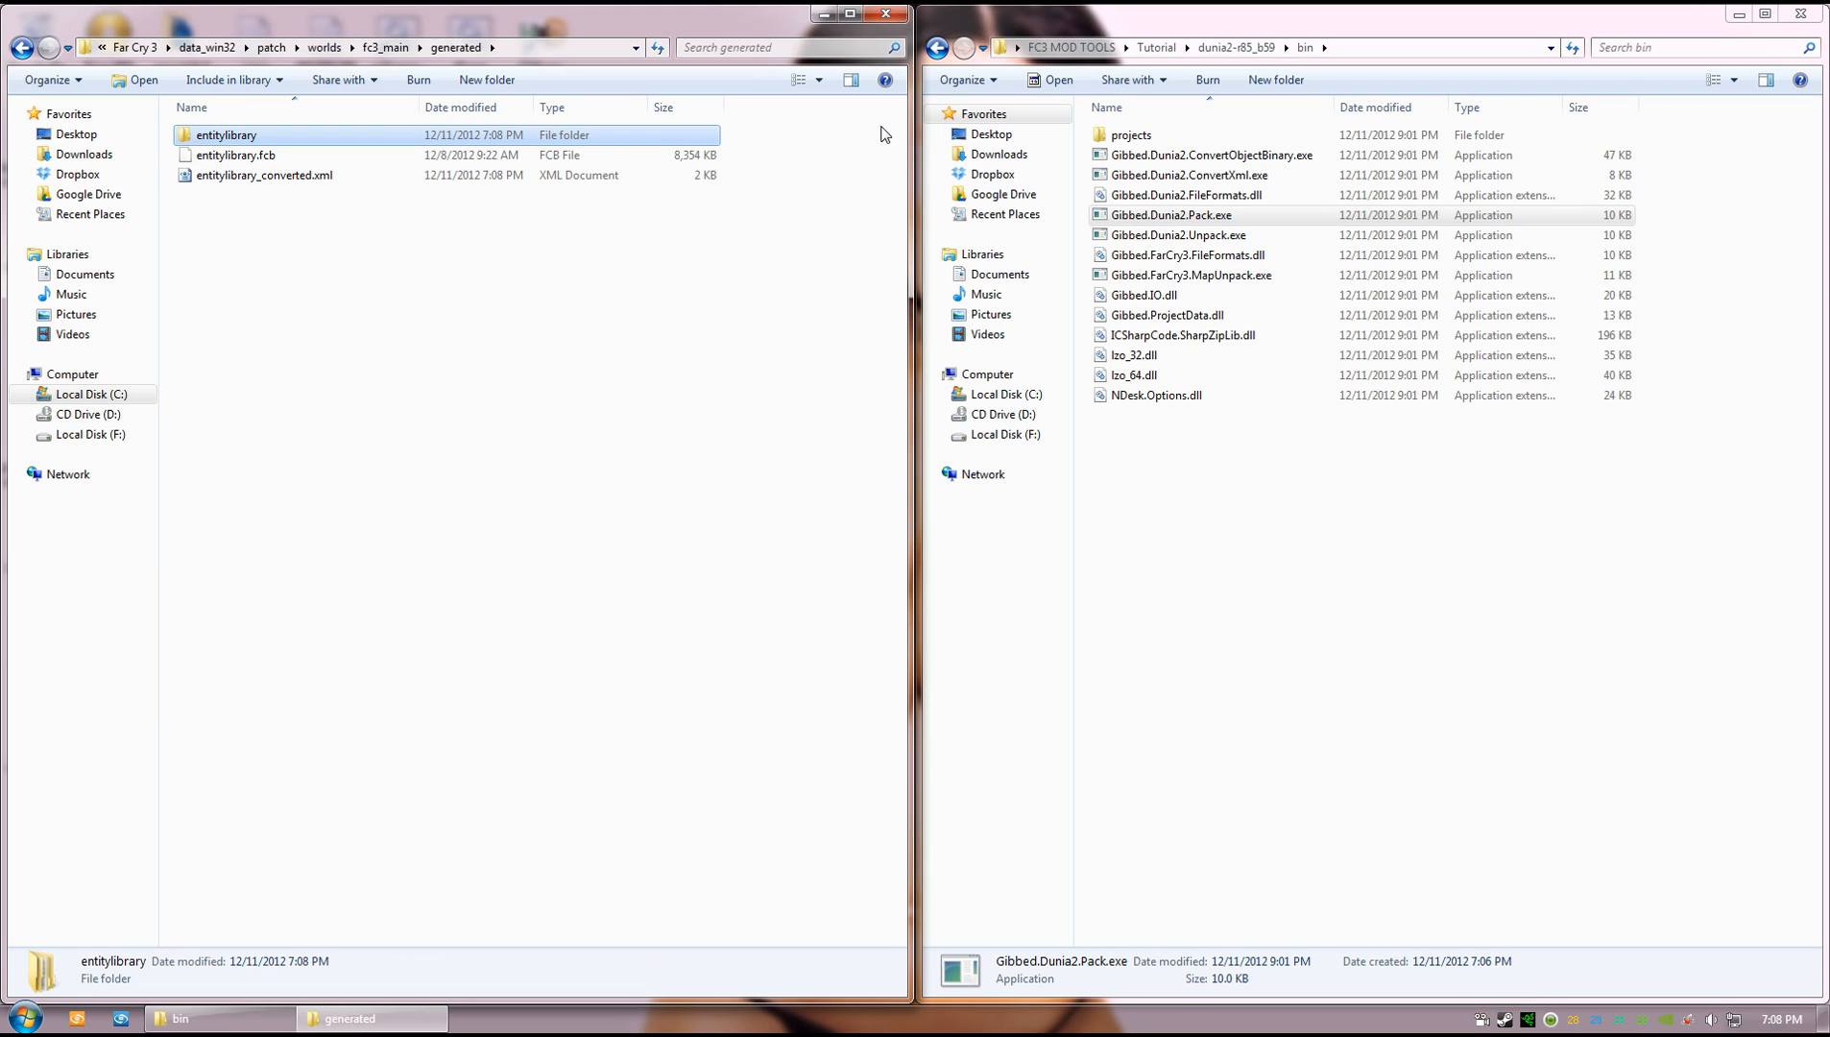
- Rename the entitylibrary_converted.xml file to "entitylibrary.xml"
right_click(264, 178)
left_click(353, 597)
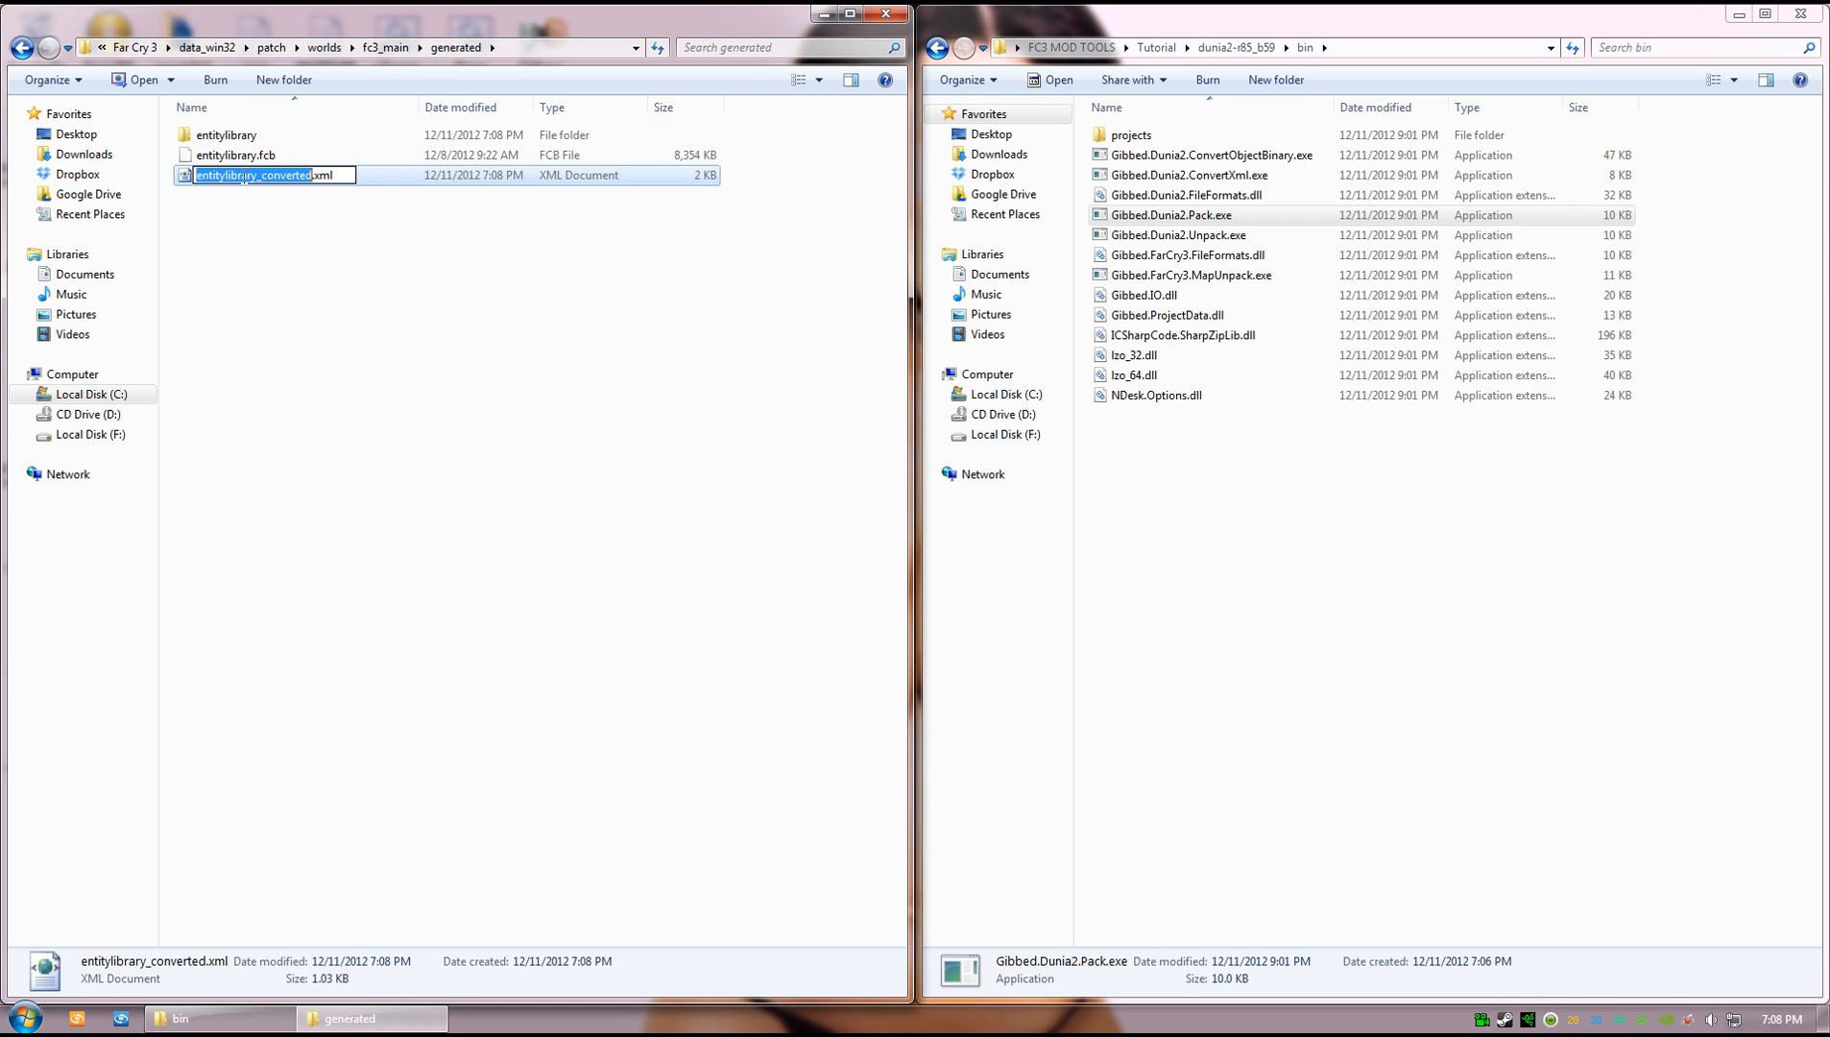
key("Delete")
key("Return")
left_click(477, 378)
key("ctrl+a")
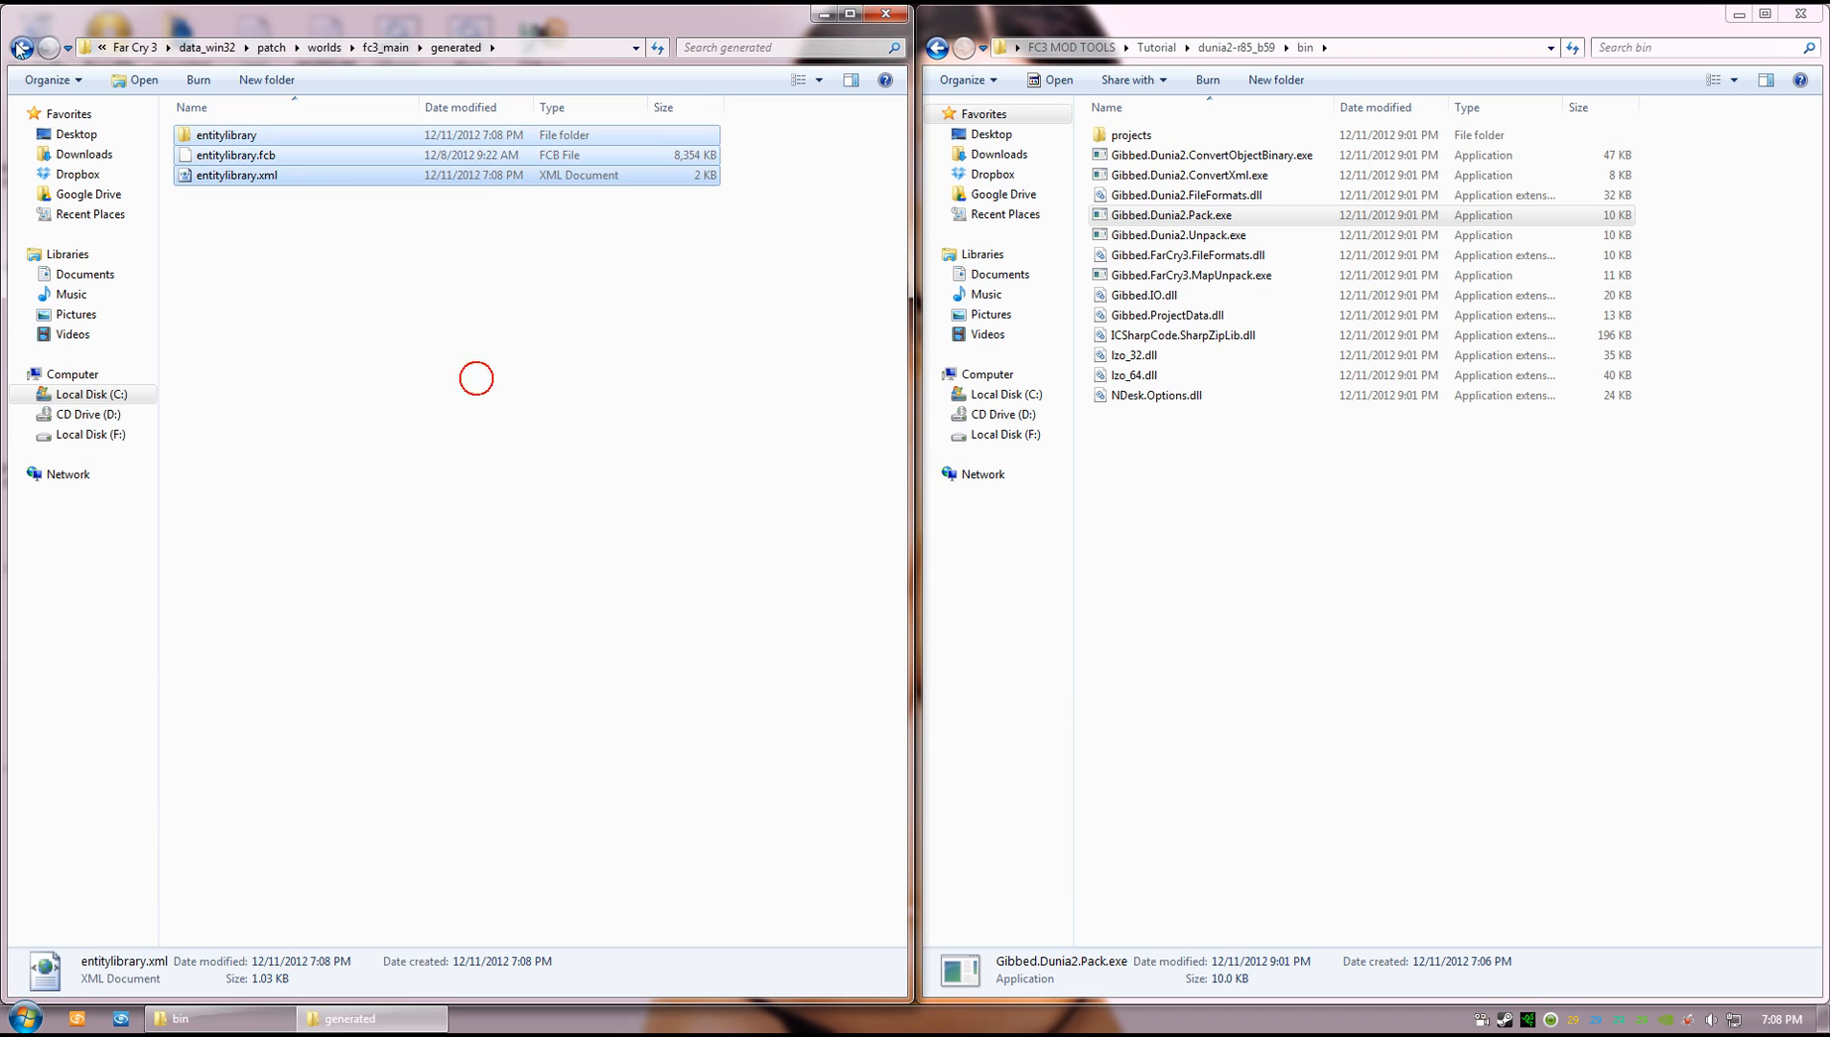
left_click(760, 547)
left_click_drag(555, 352, 249, 128)
left_click(579, 342)
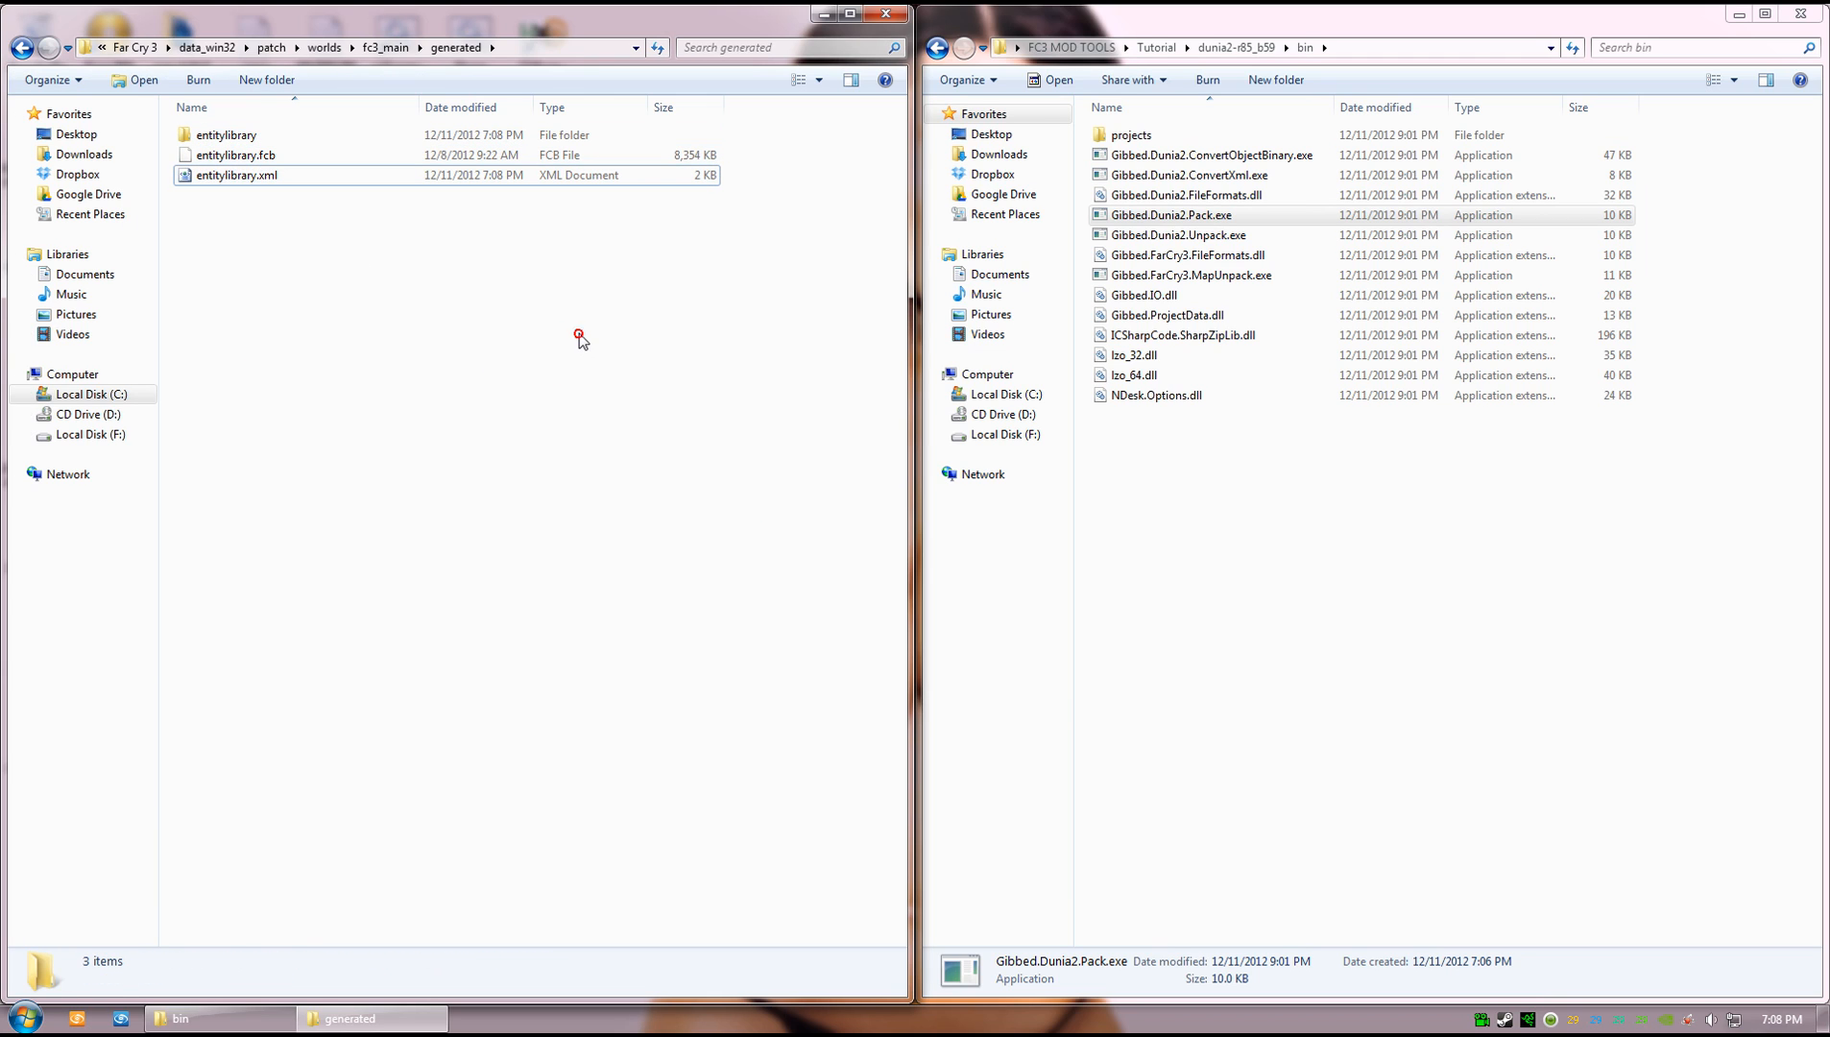
left_click(298, 244)
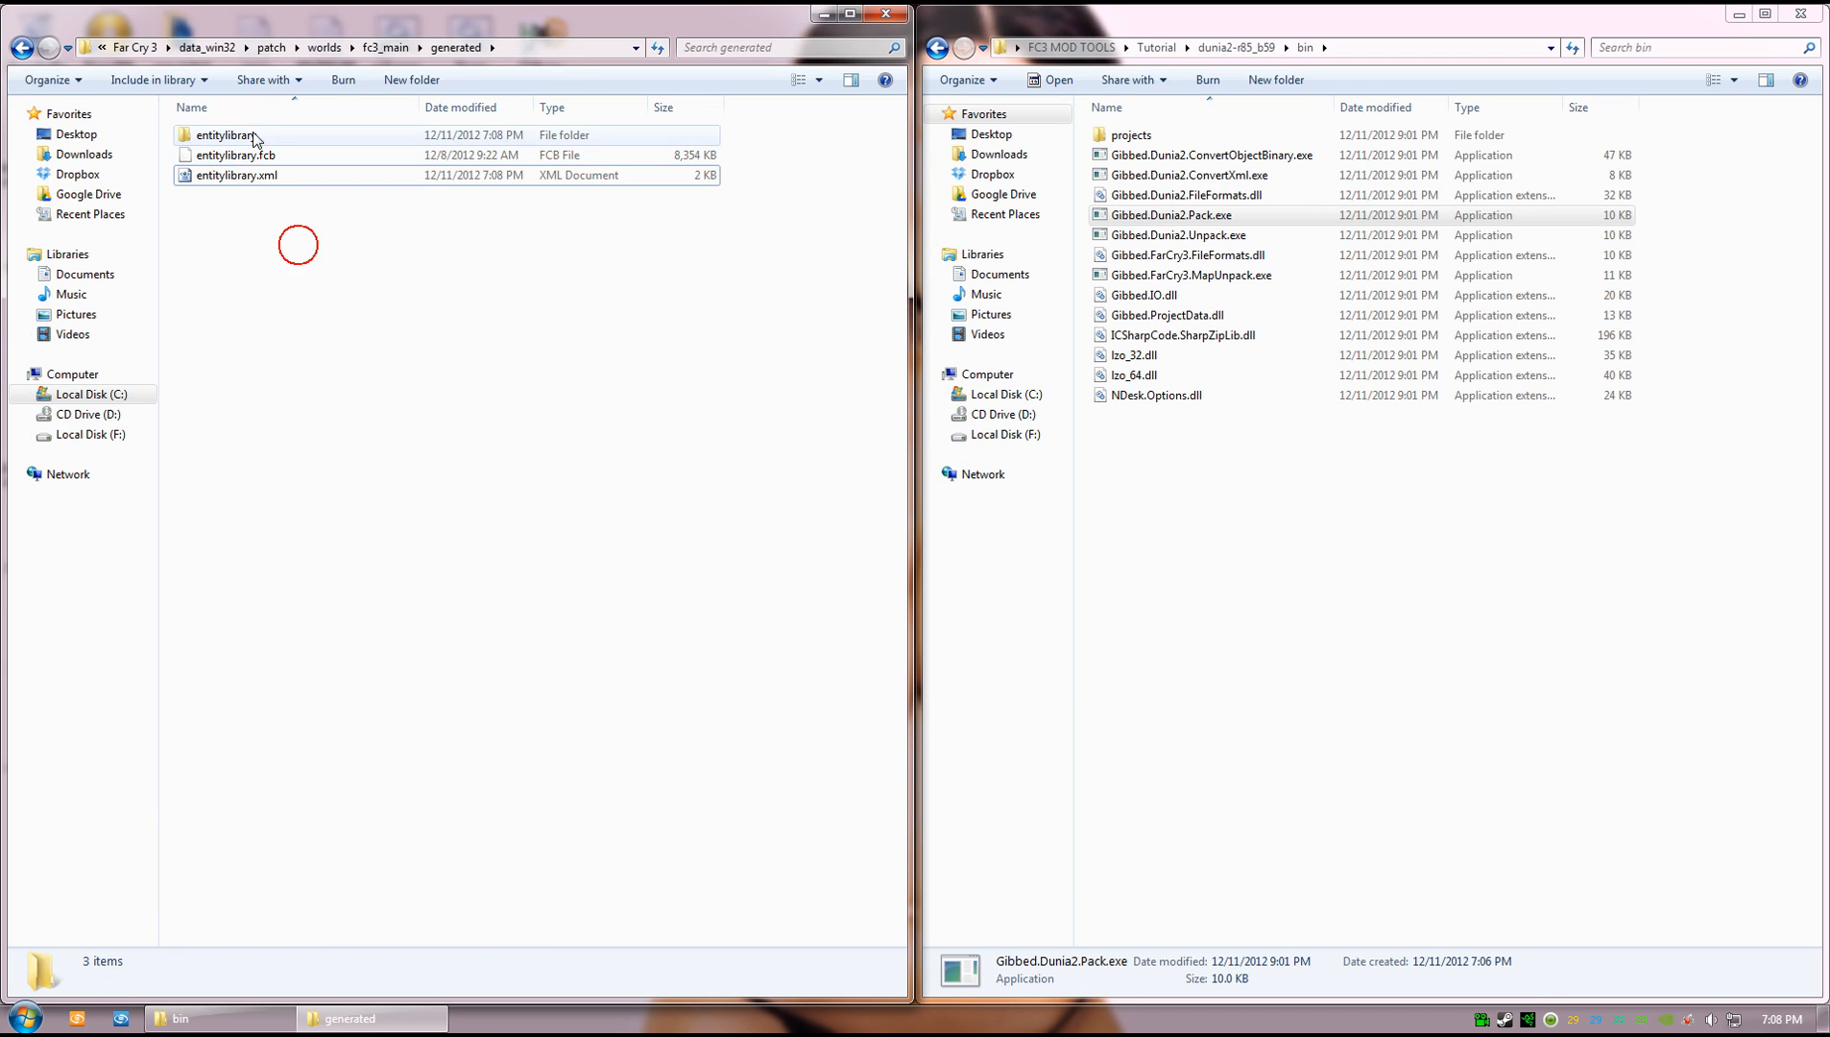
- Permanently delete entitylibrary.fcb from the generated folder
left_click(255, 155)
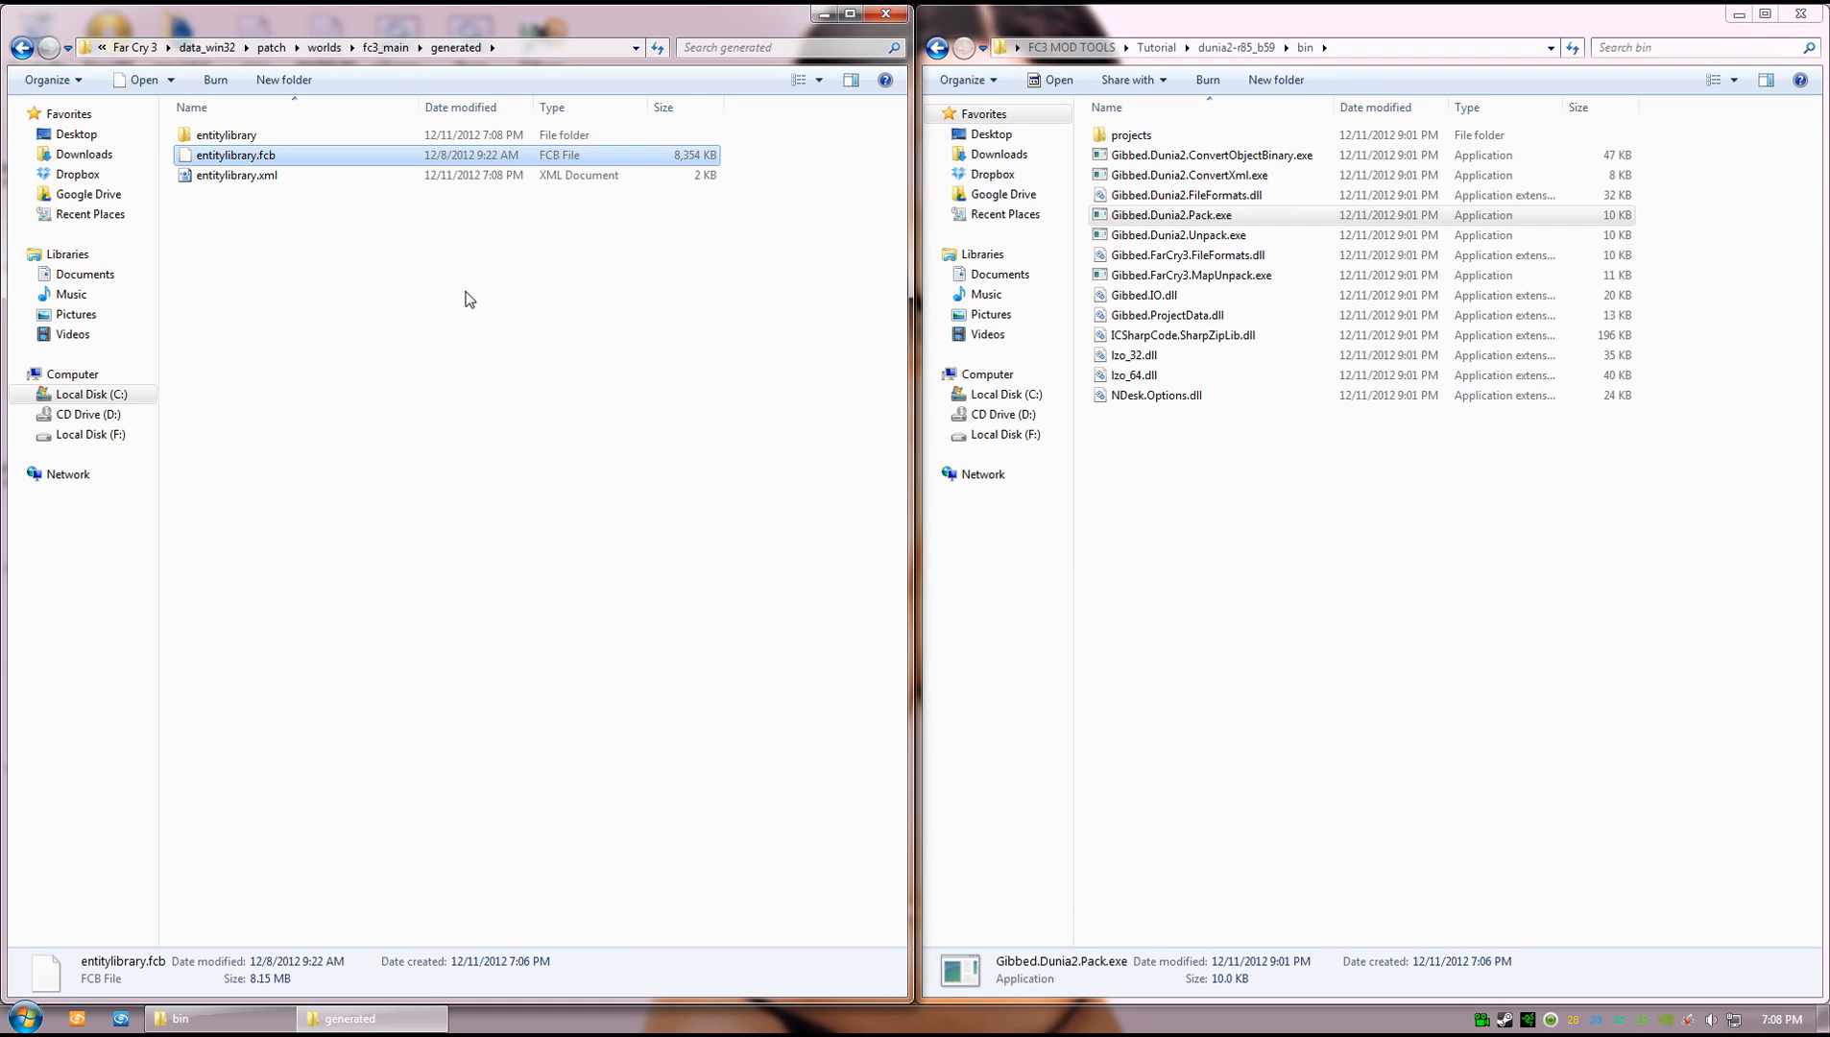
key("shift+Delete")
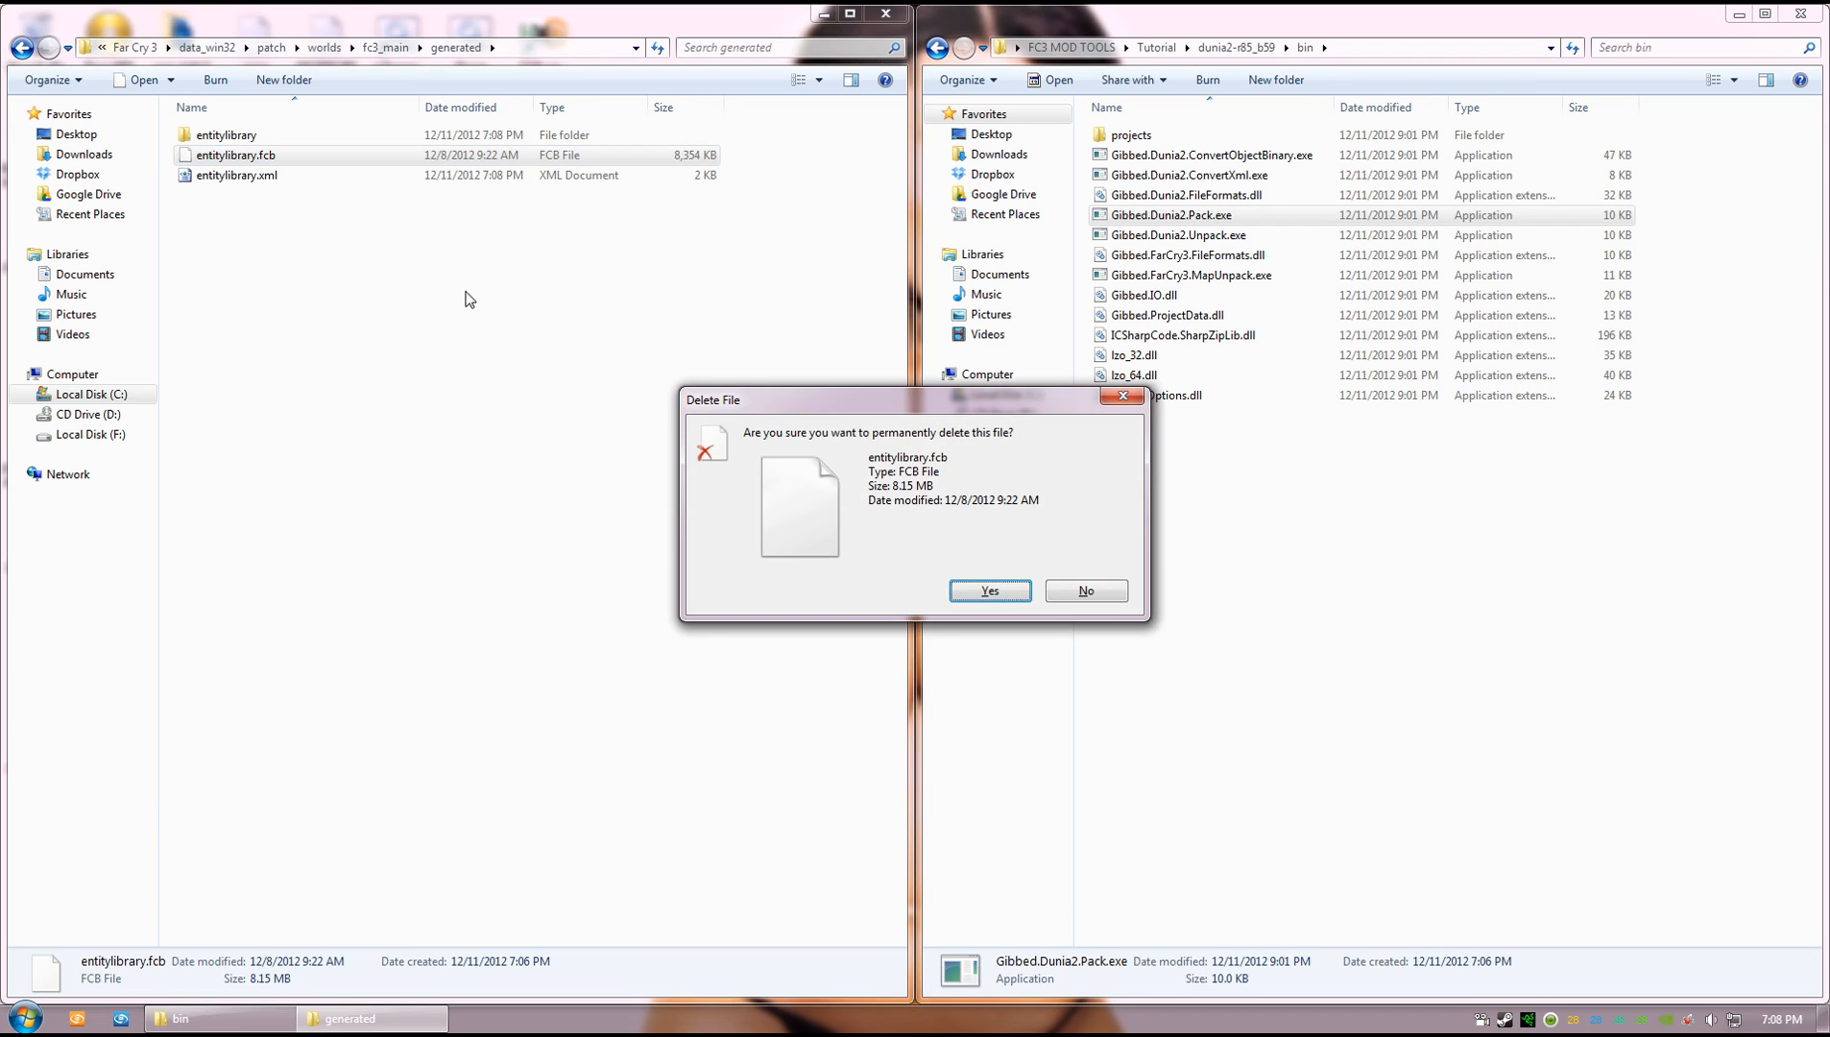
key("Return")
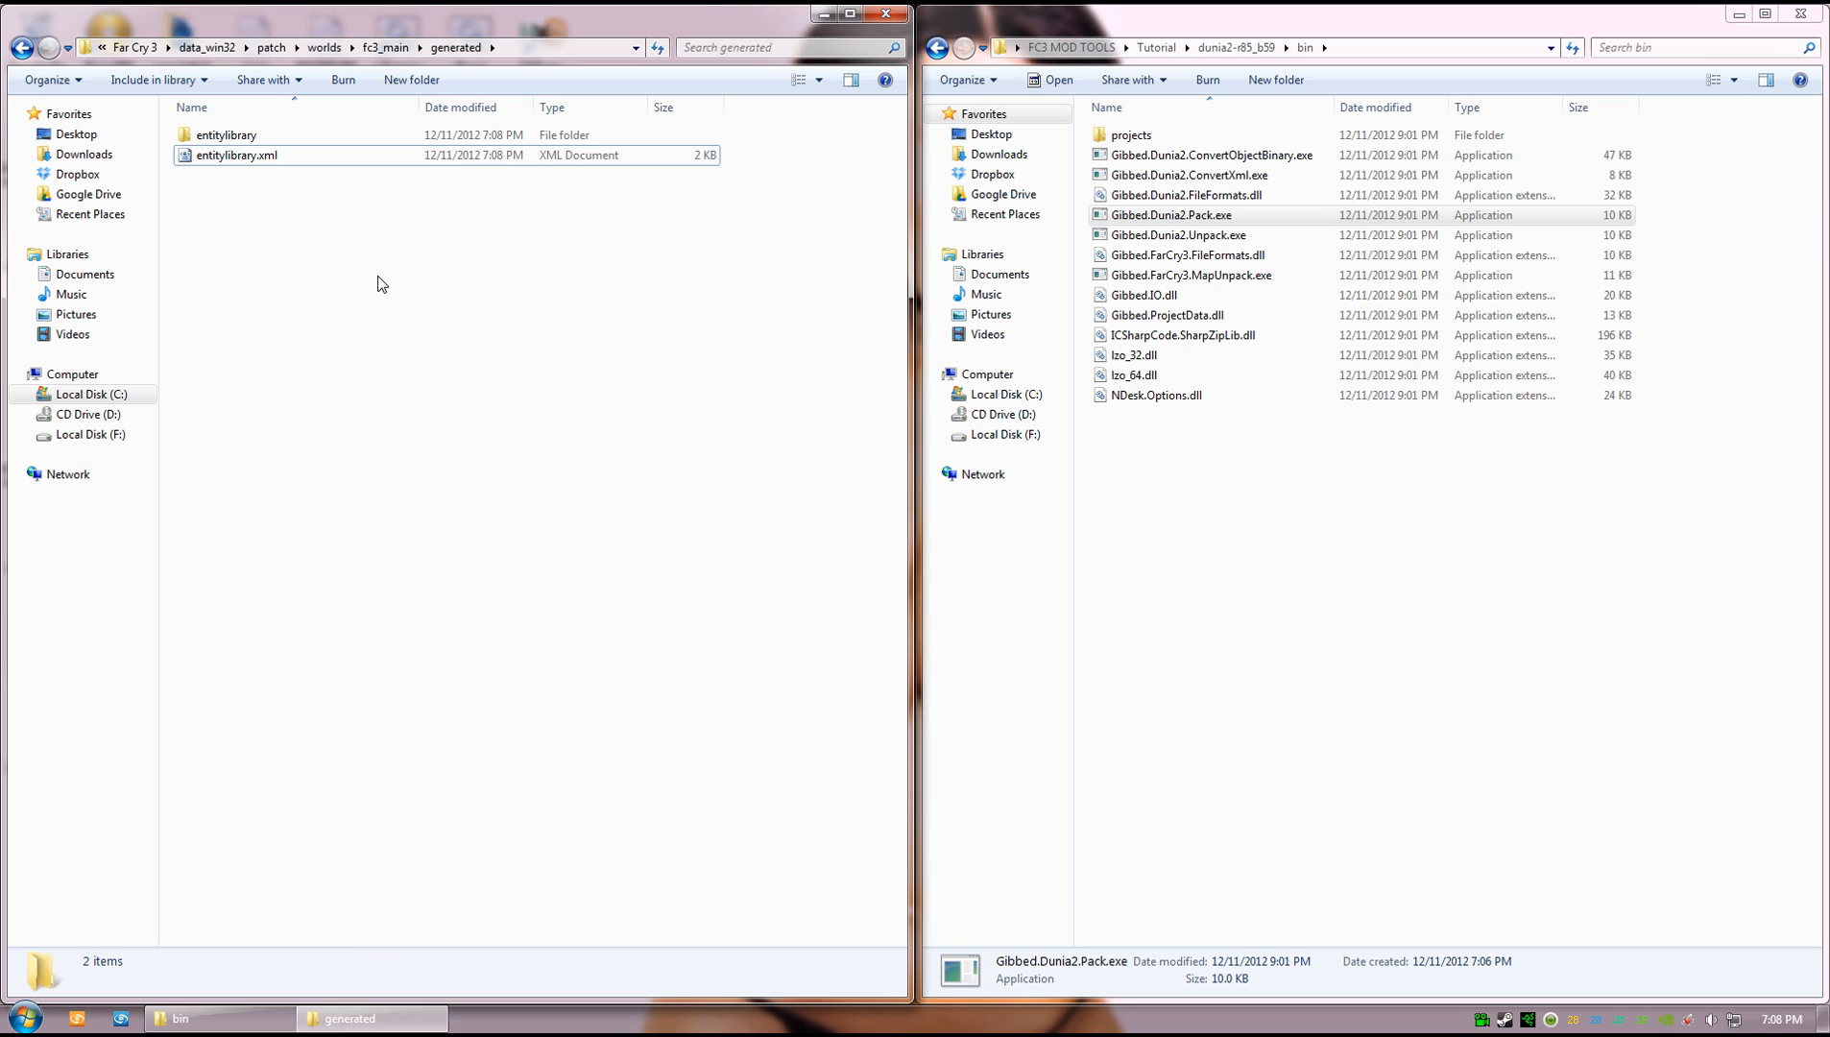
- Open the FC3 folder under entitylibrary\WeaponProperties
left_click(249, 135)
double_click(249, 136)
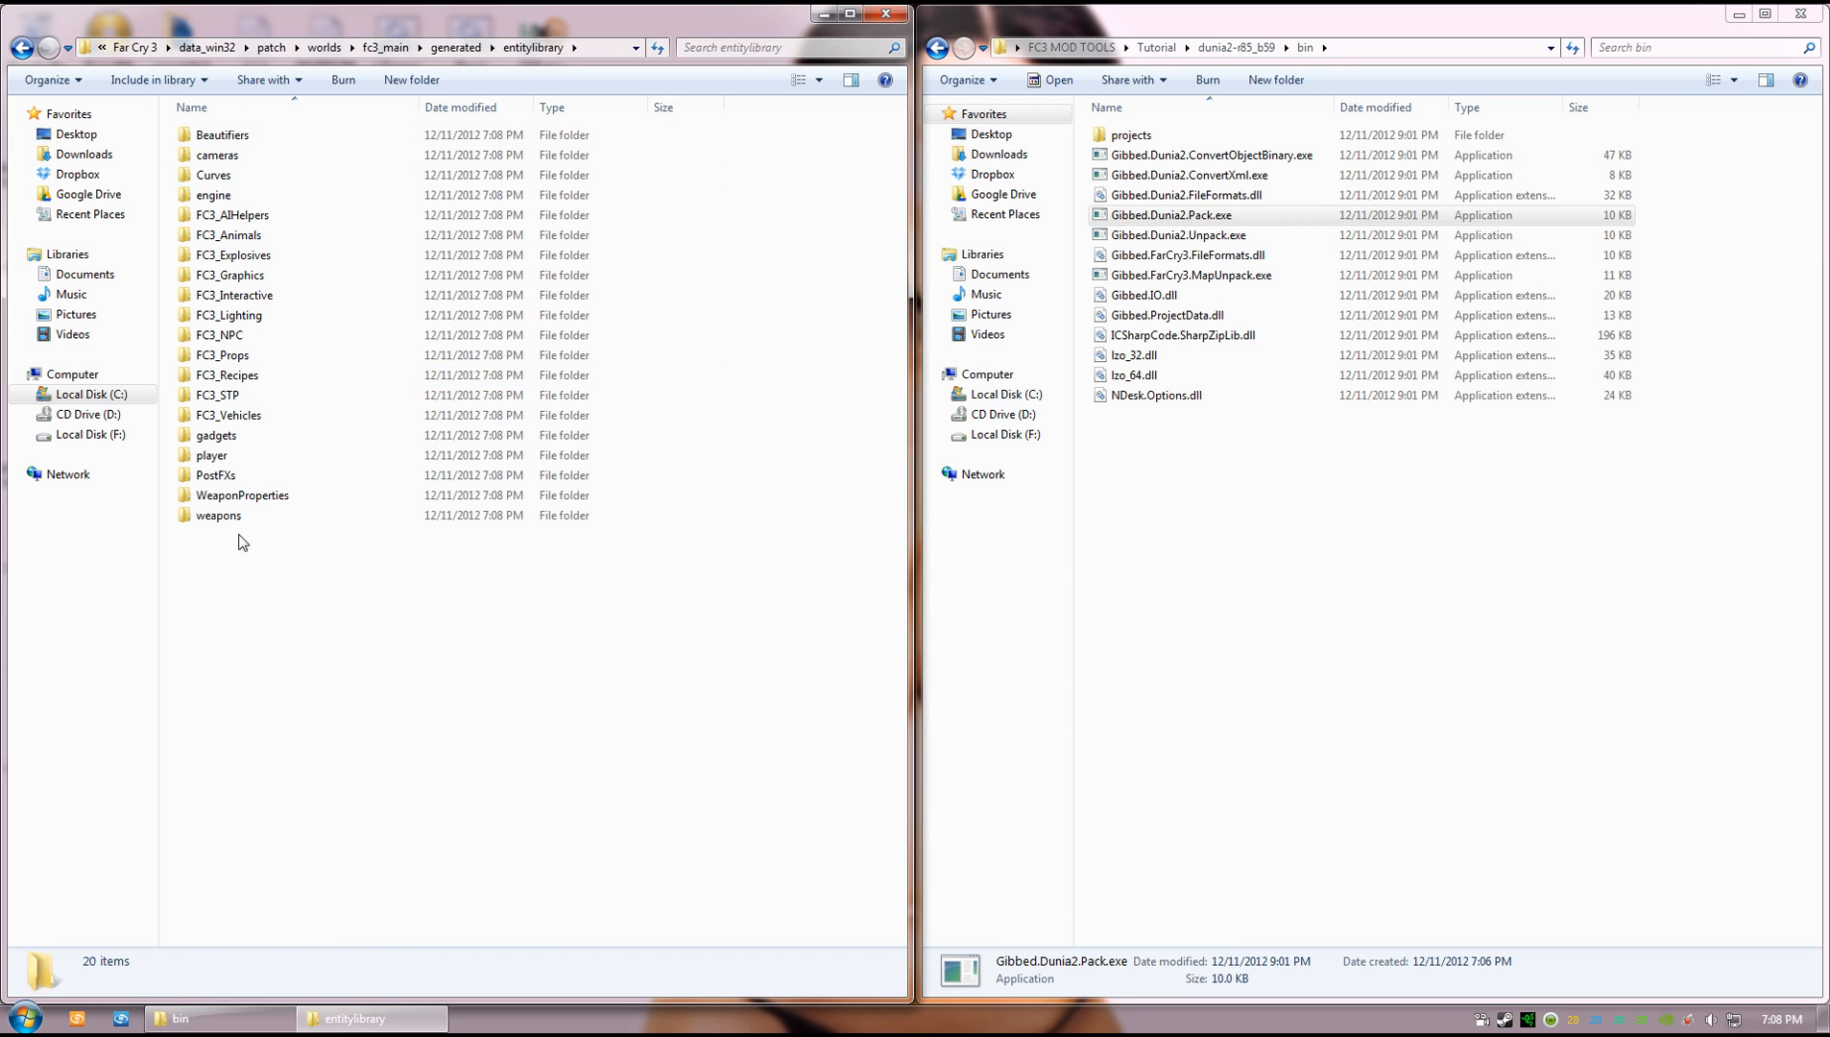
double_click(230, 495)
double_click(216, 134)
- Look through the weapon XML files in the FC3 folder and find KW1911.xml
scroll(376, 521, "down", 10)
left_click(377, 516)
scroll(370, 576, "down", 5)
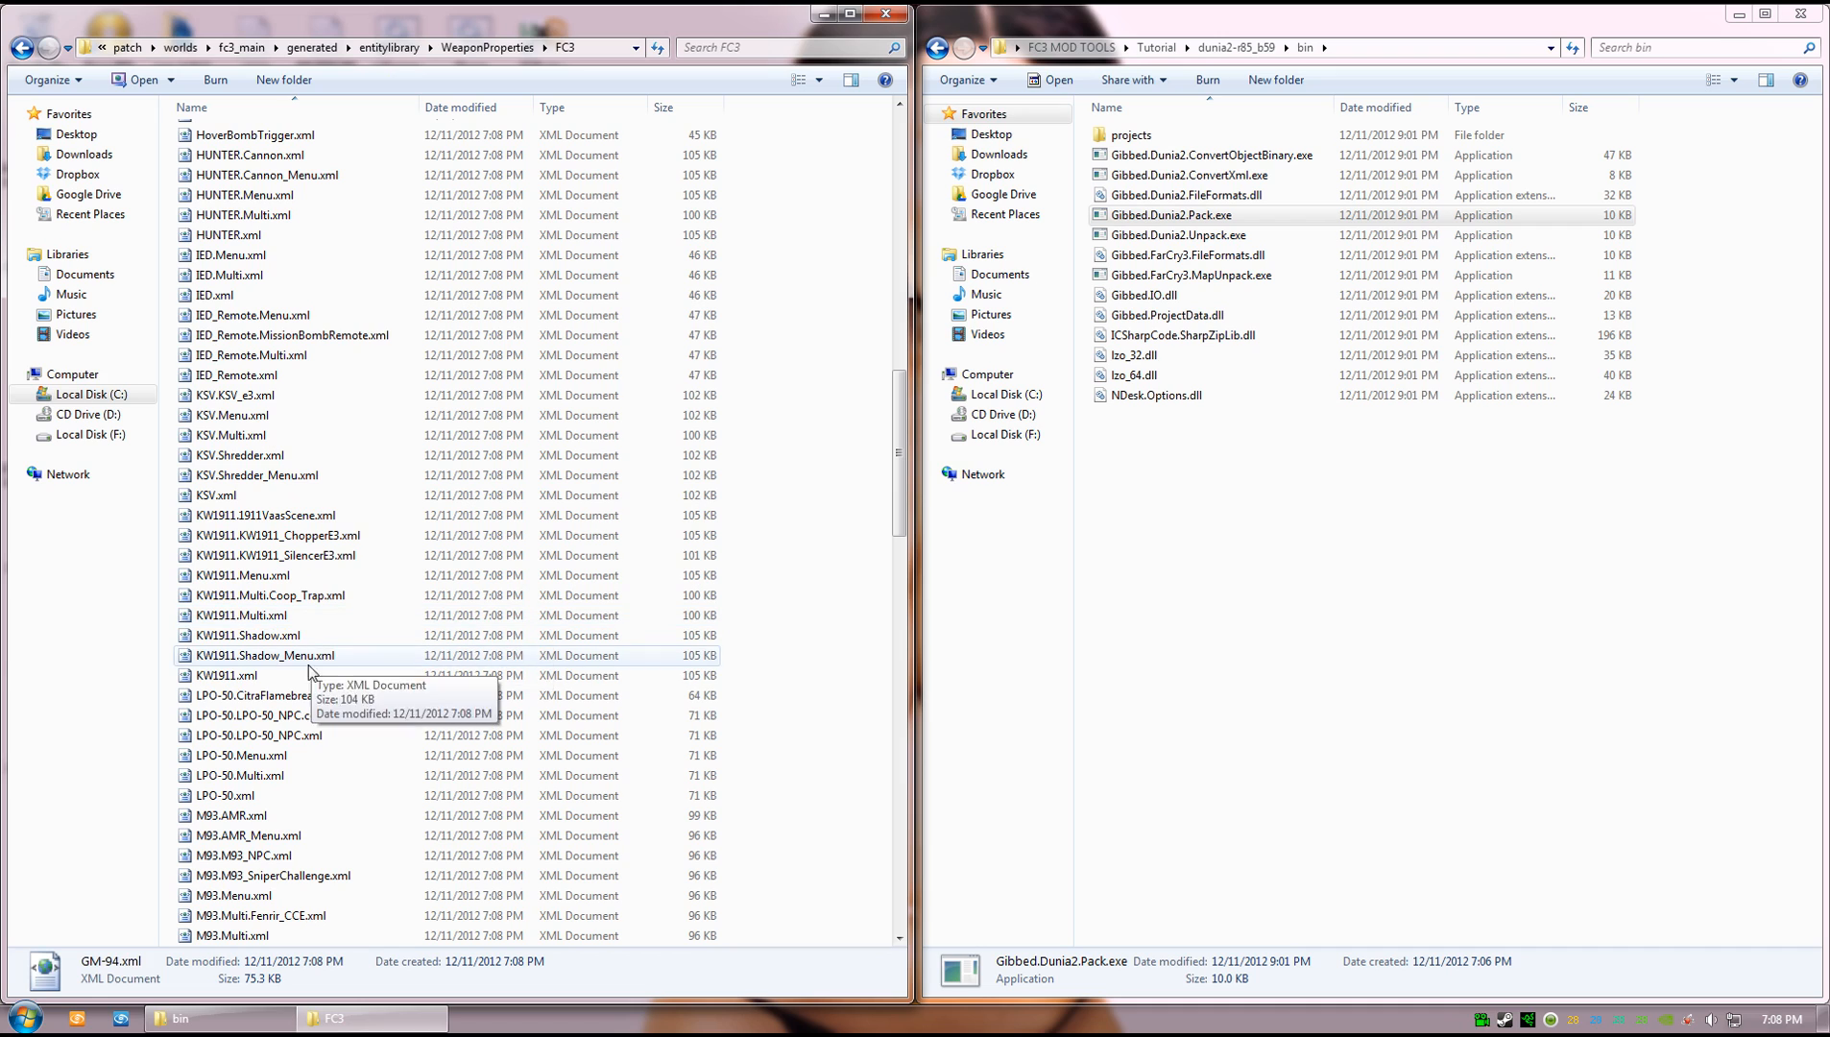
left_click(252, 675)
scroll(366, 691, "down", 4)
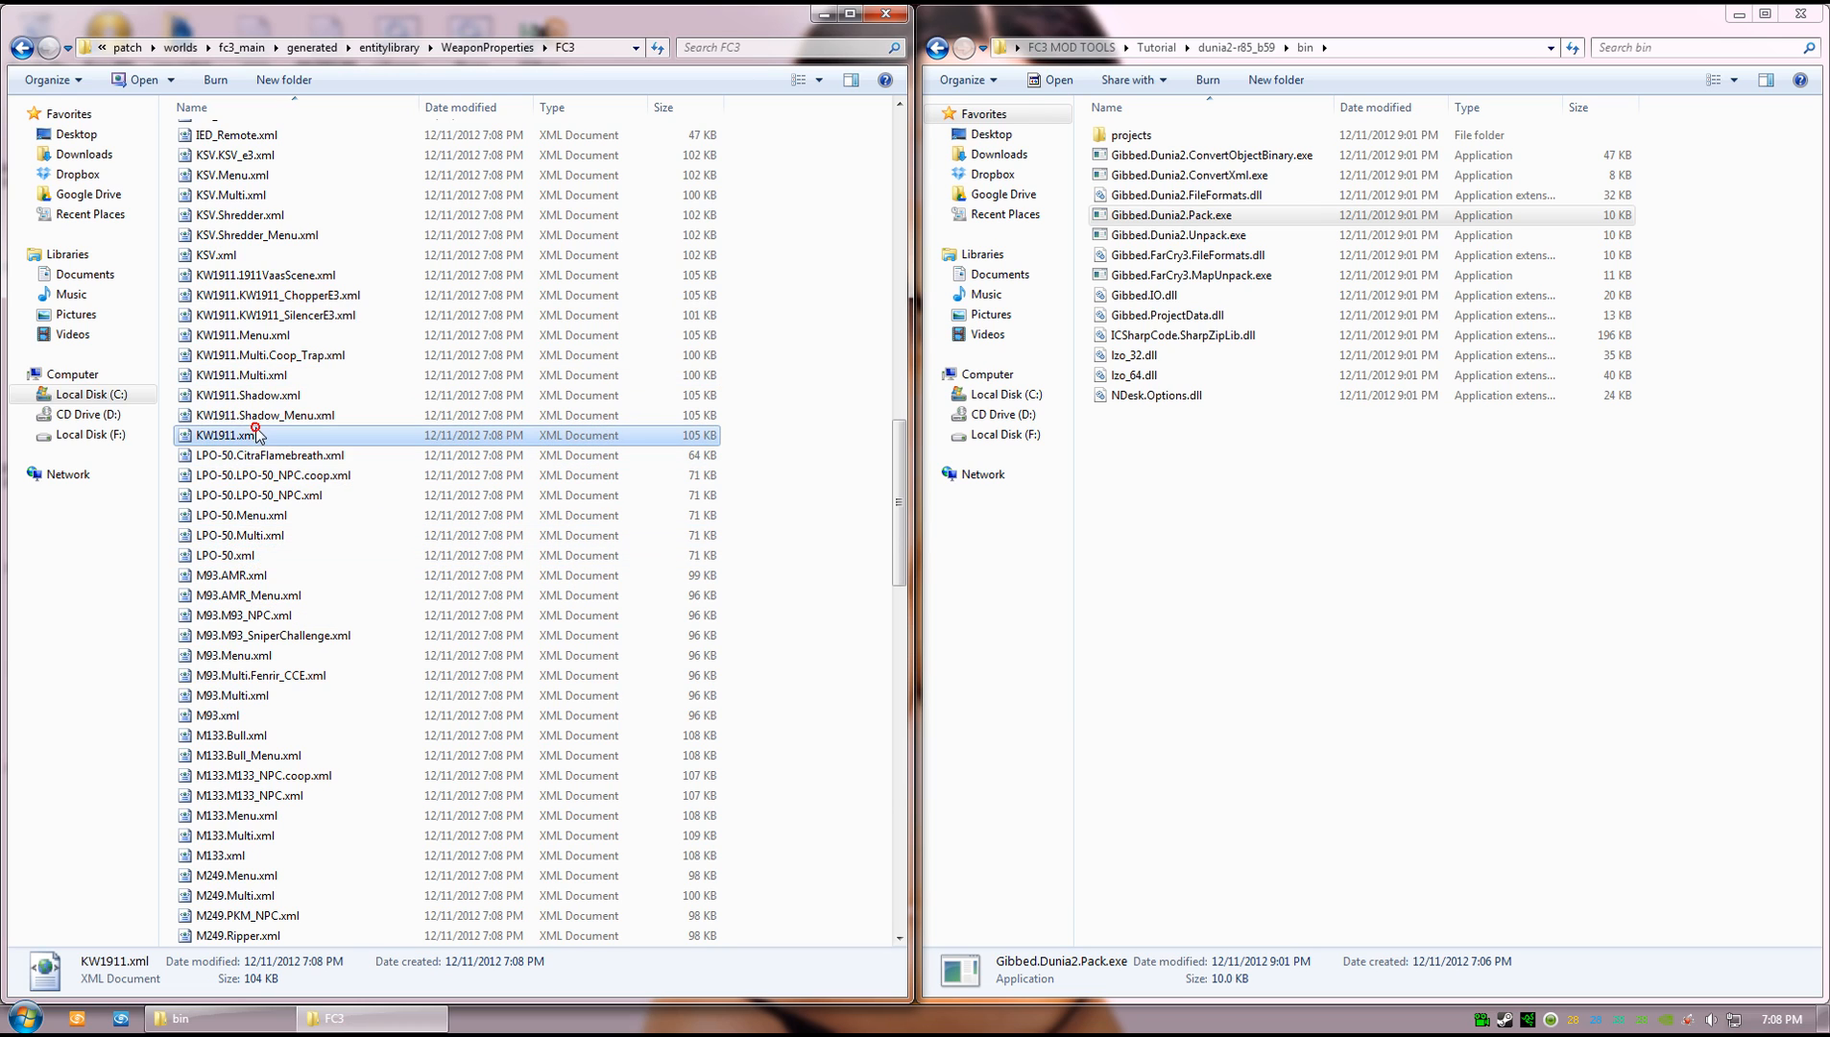
scroll(288, 615, "down", 3)
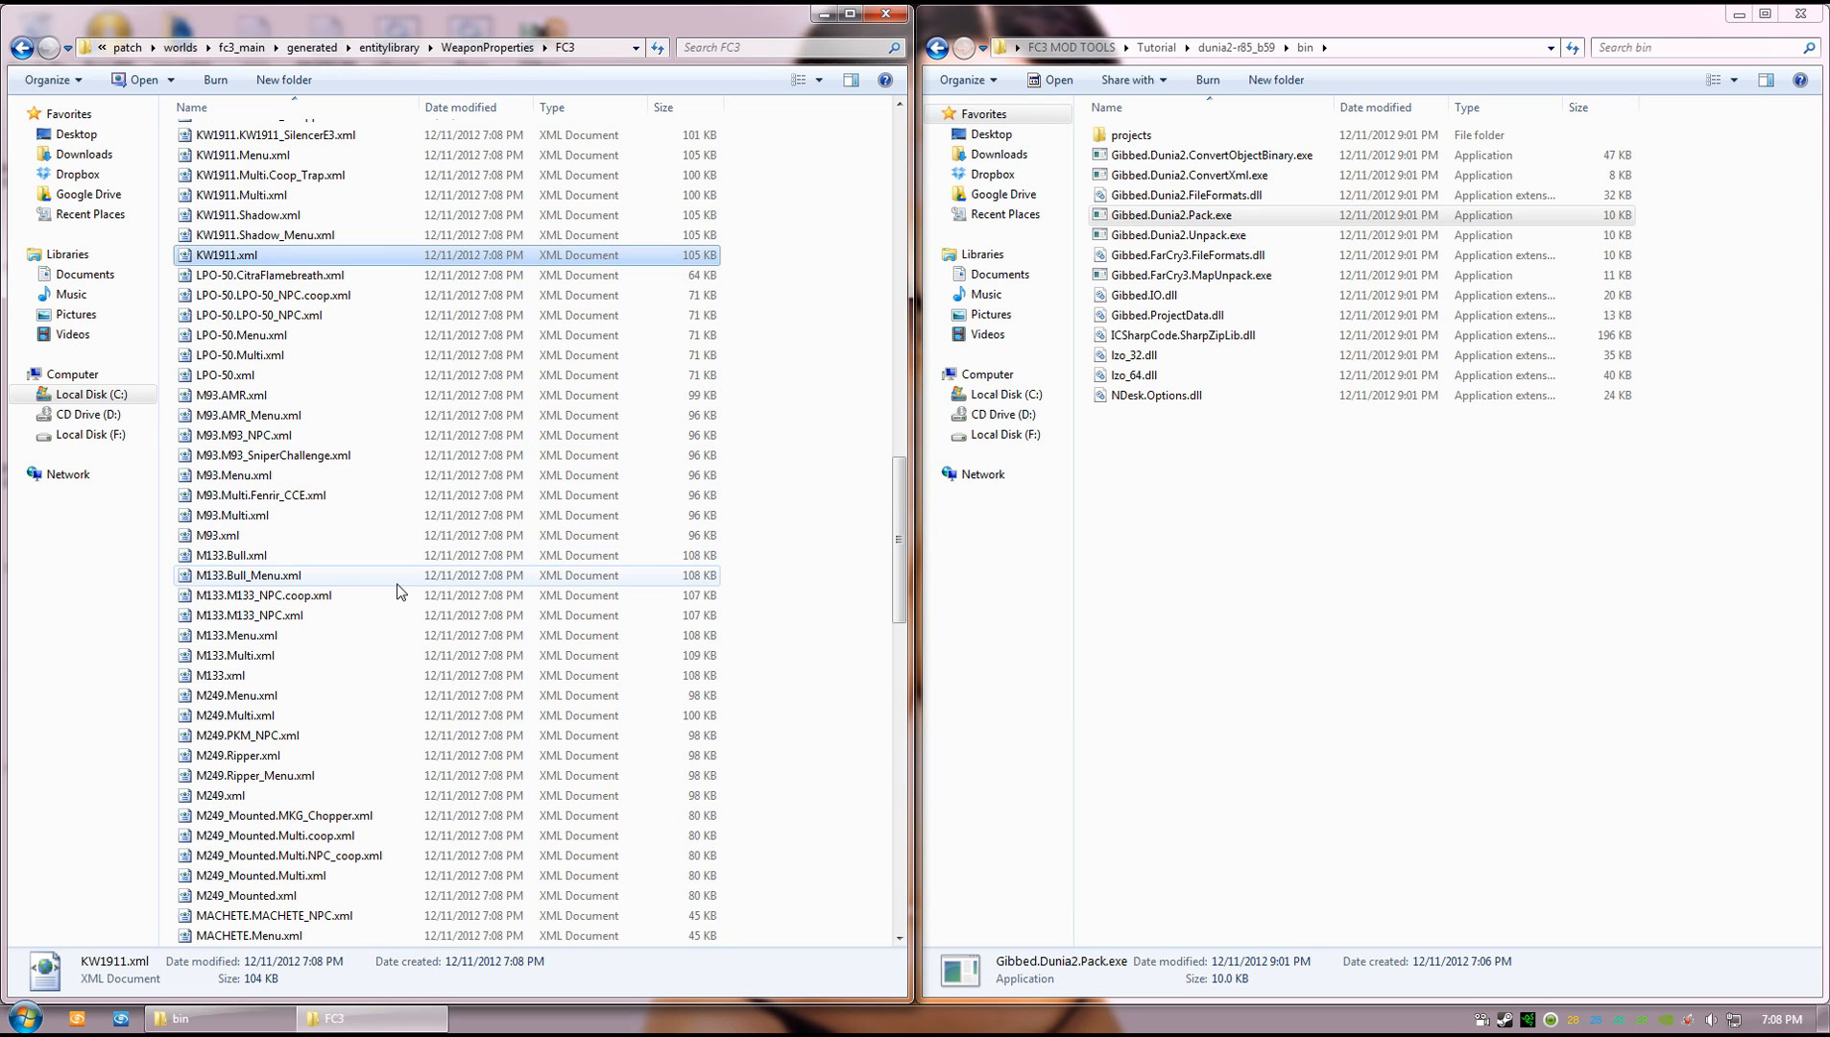
left_click(230, 374)
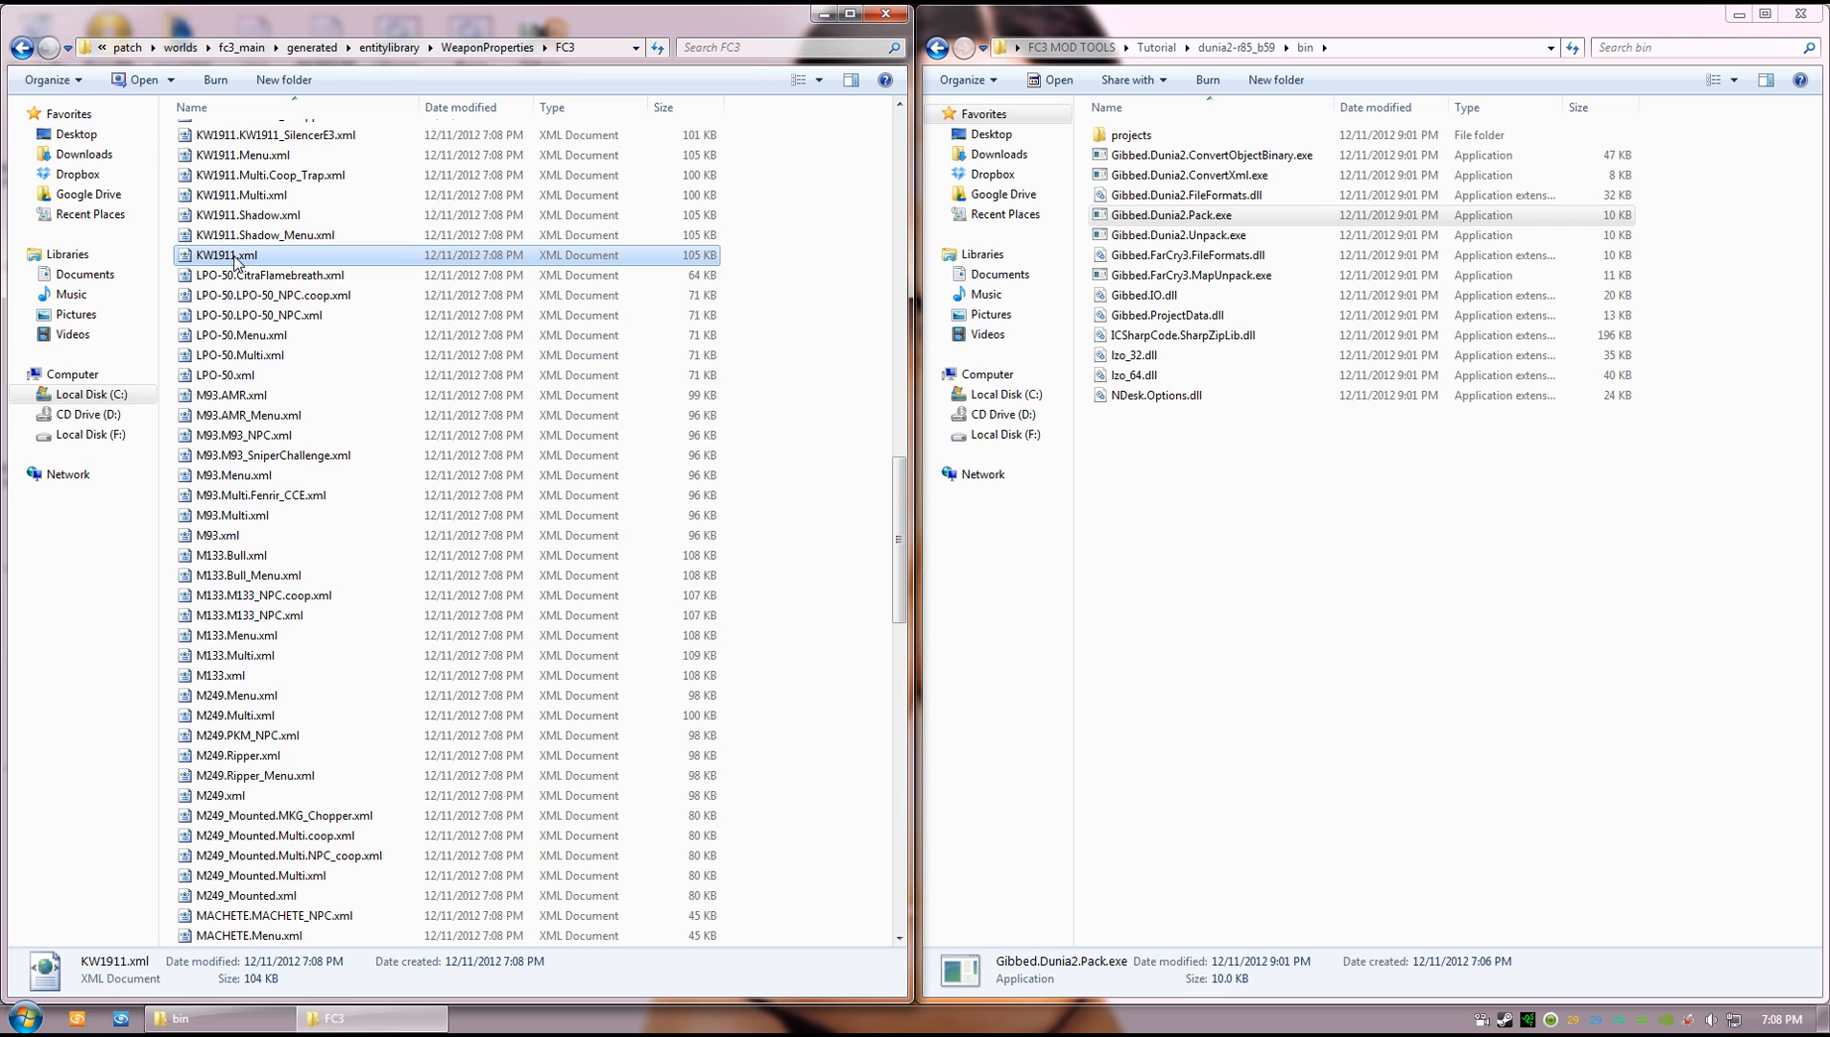
scroll(361, 672, "down", 4)
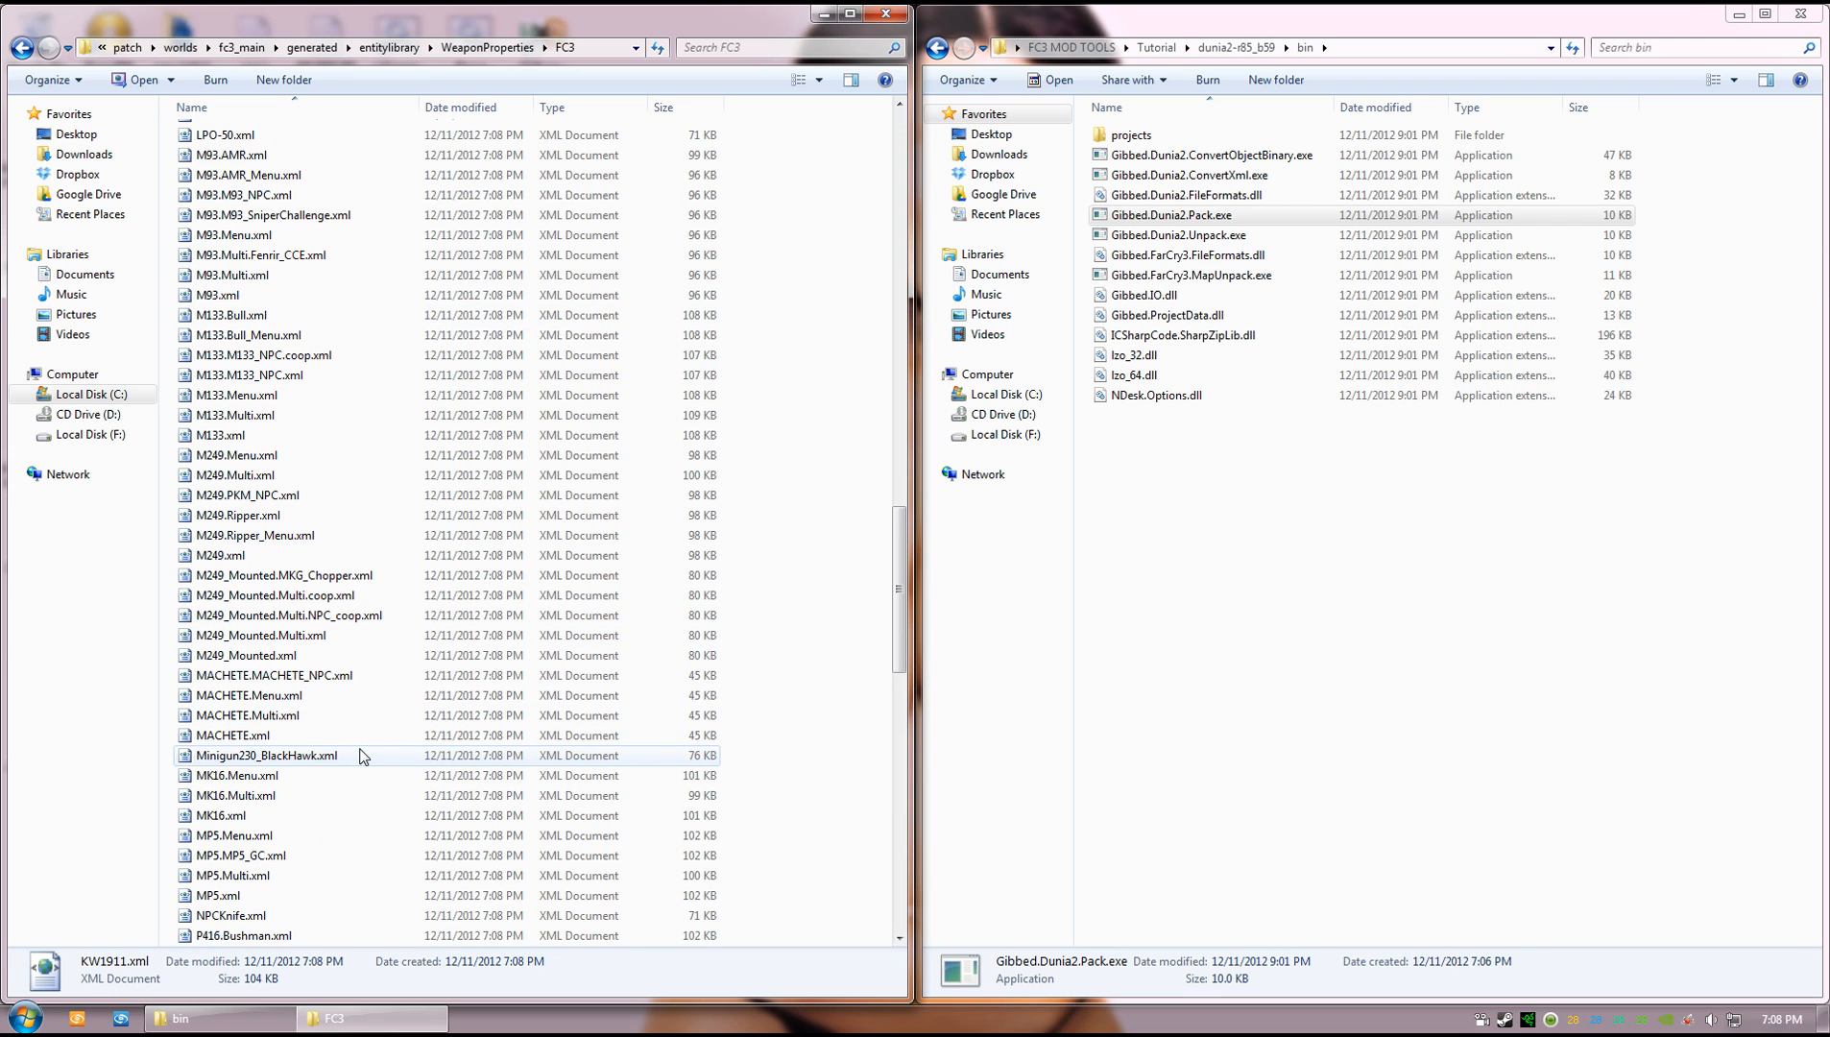
scroll(365, 756, "up", 18)
scroll(374, 757, "down", 7)
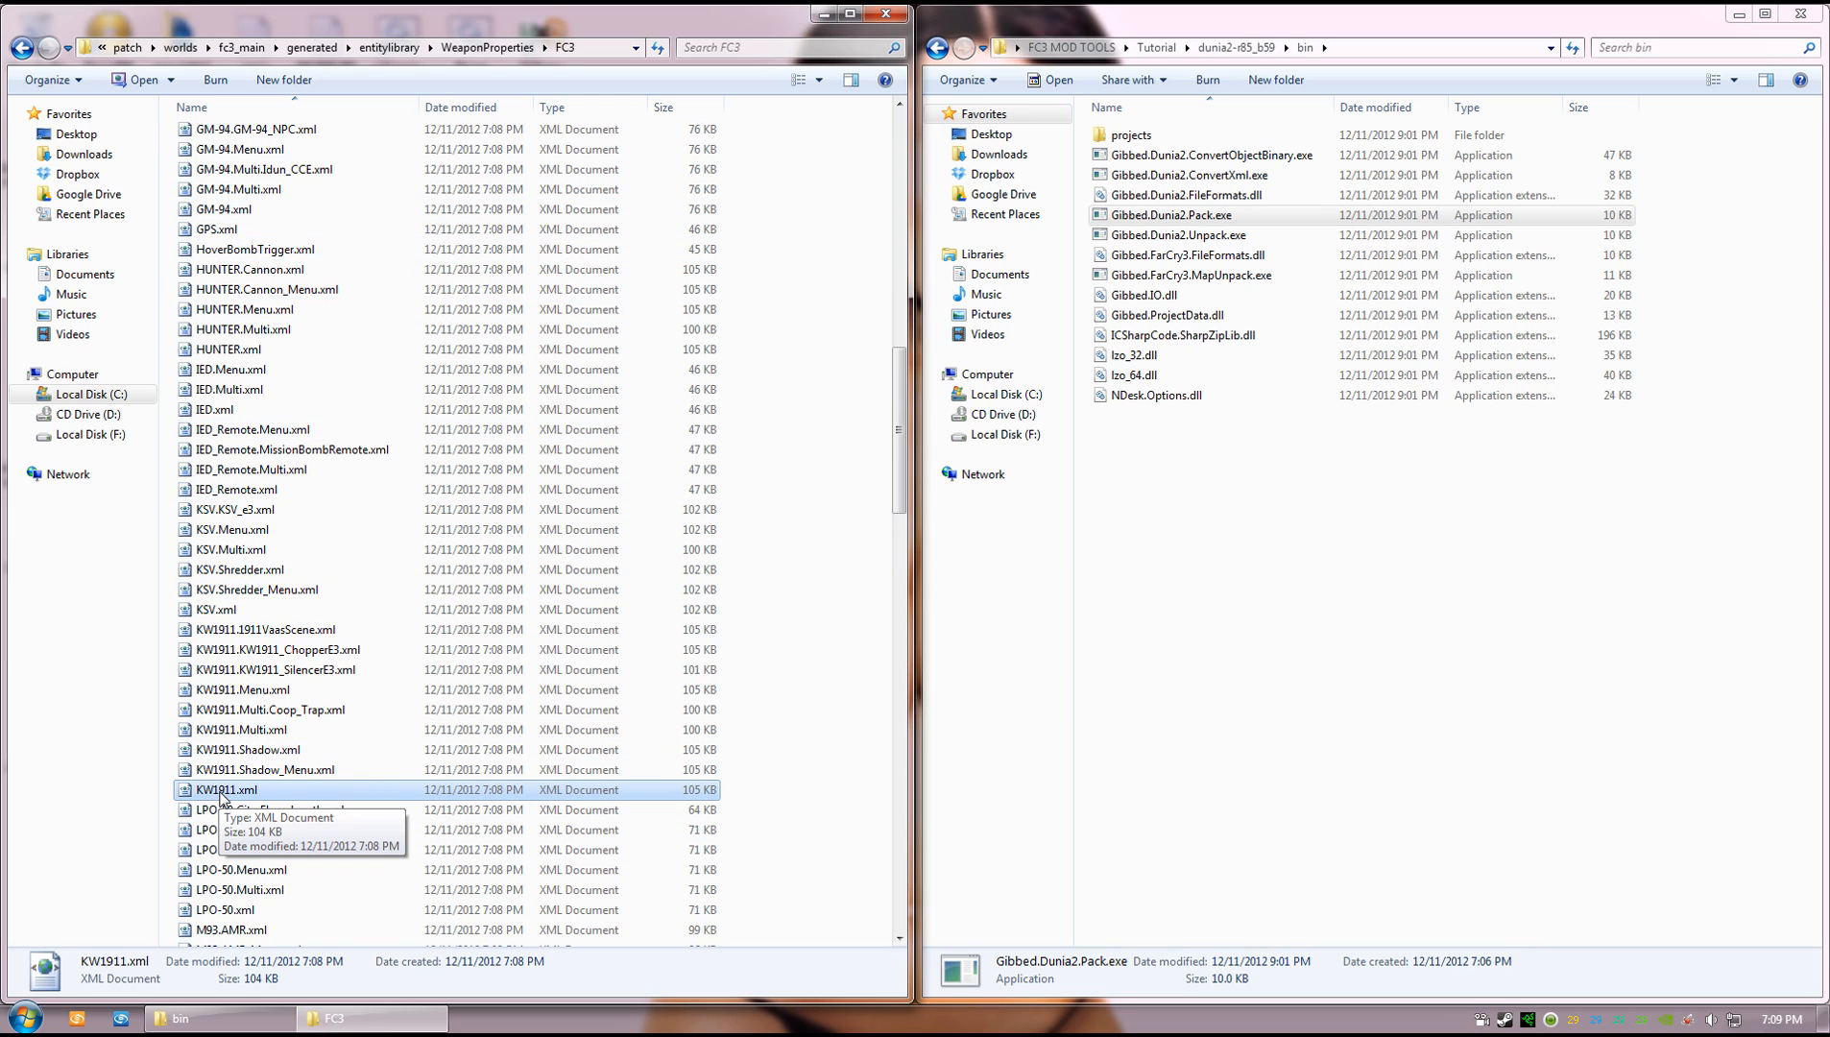
- Open KW1911.xml in Notepad and maximize its window
right_click(223, 795)
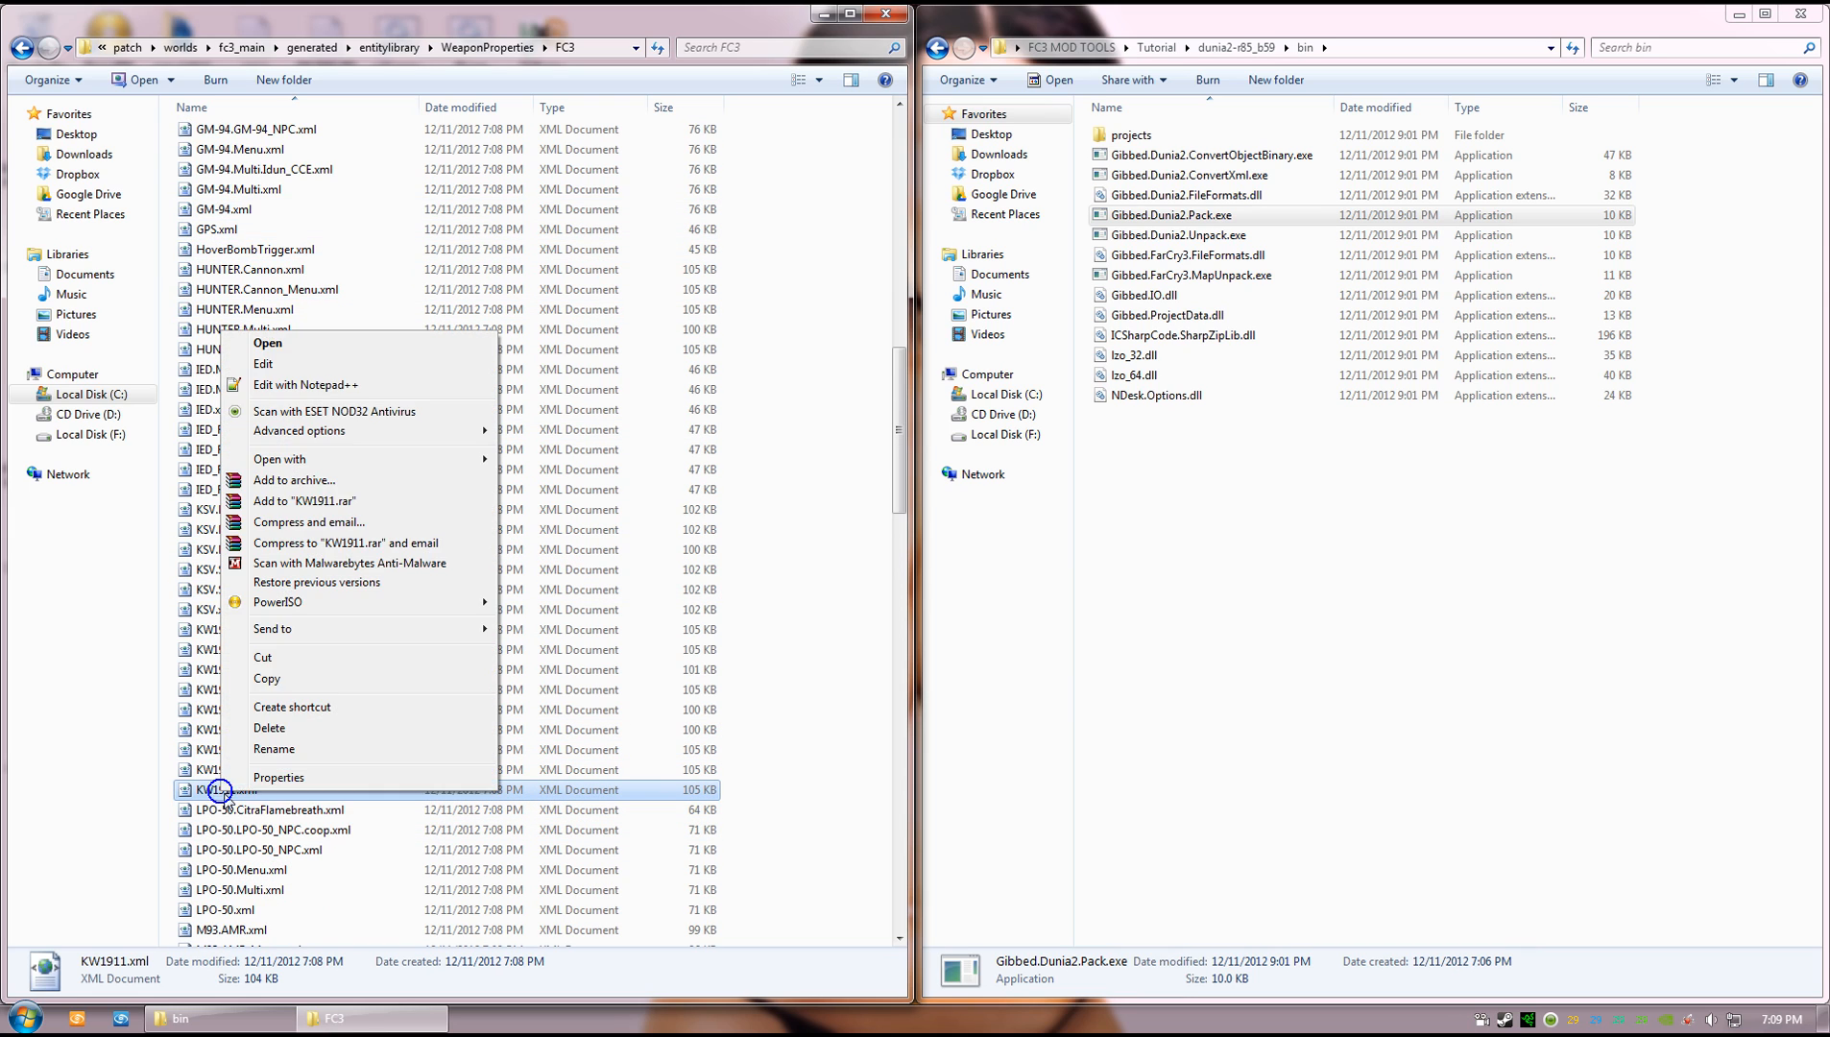
left_click(338, 458)
left_click(568, 565)
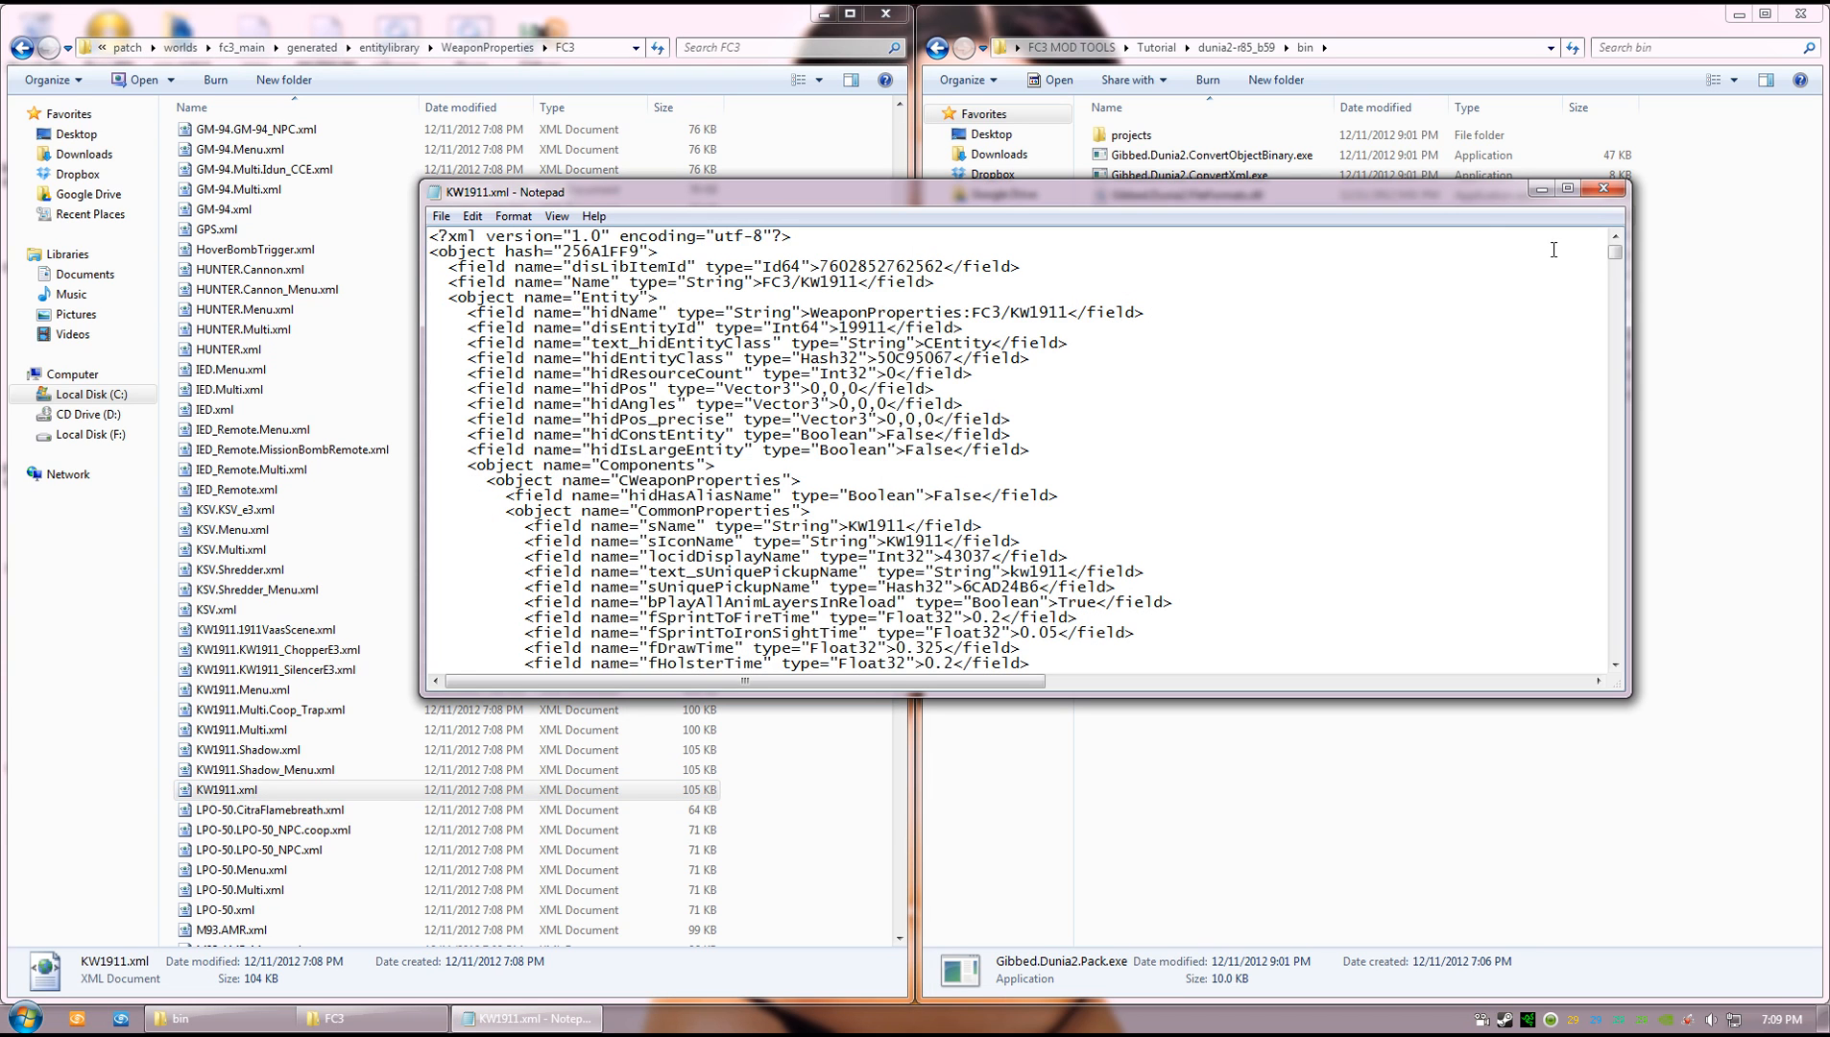
left_click(1569, 188)
left_click(965, 511)
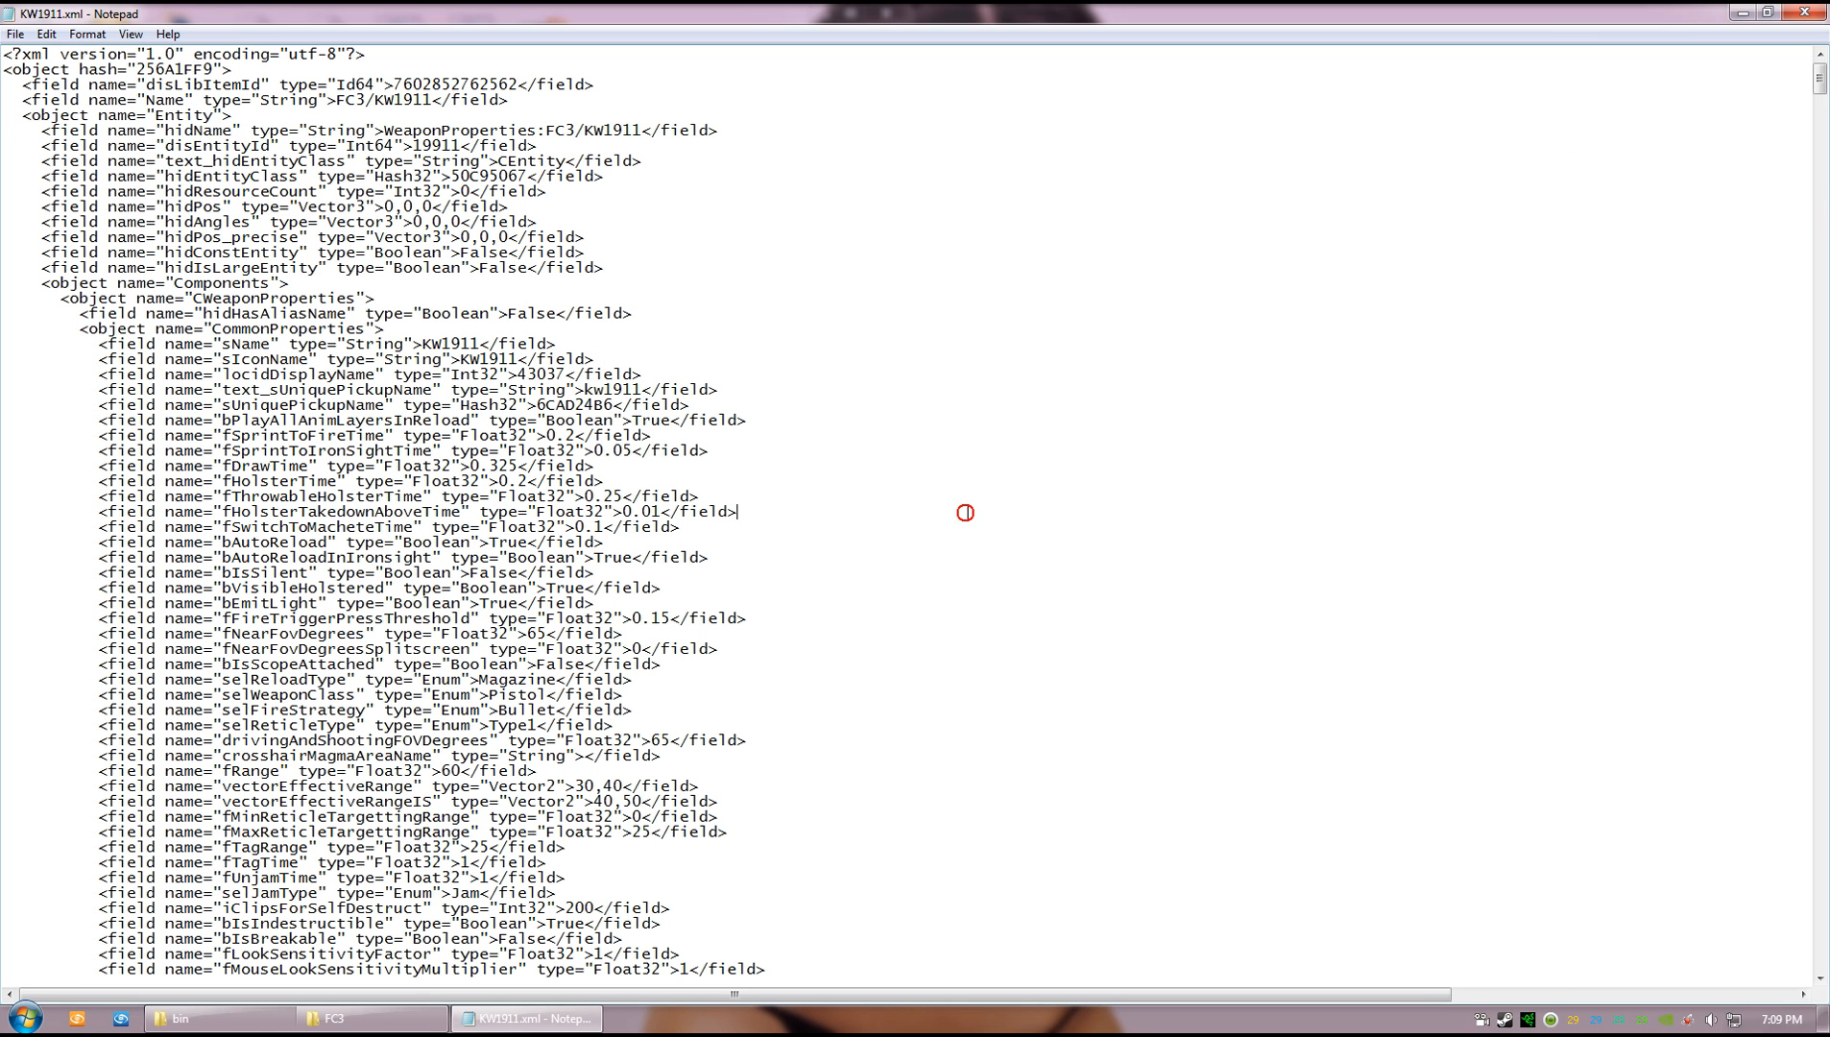
- Search KW1911.xml for "ammo" to locate the Ammo object
scroll(1226, 428, "down", 6)
scroll(480, 429, "up", 6)
left_click(46, 34)
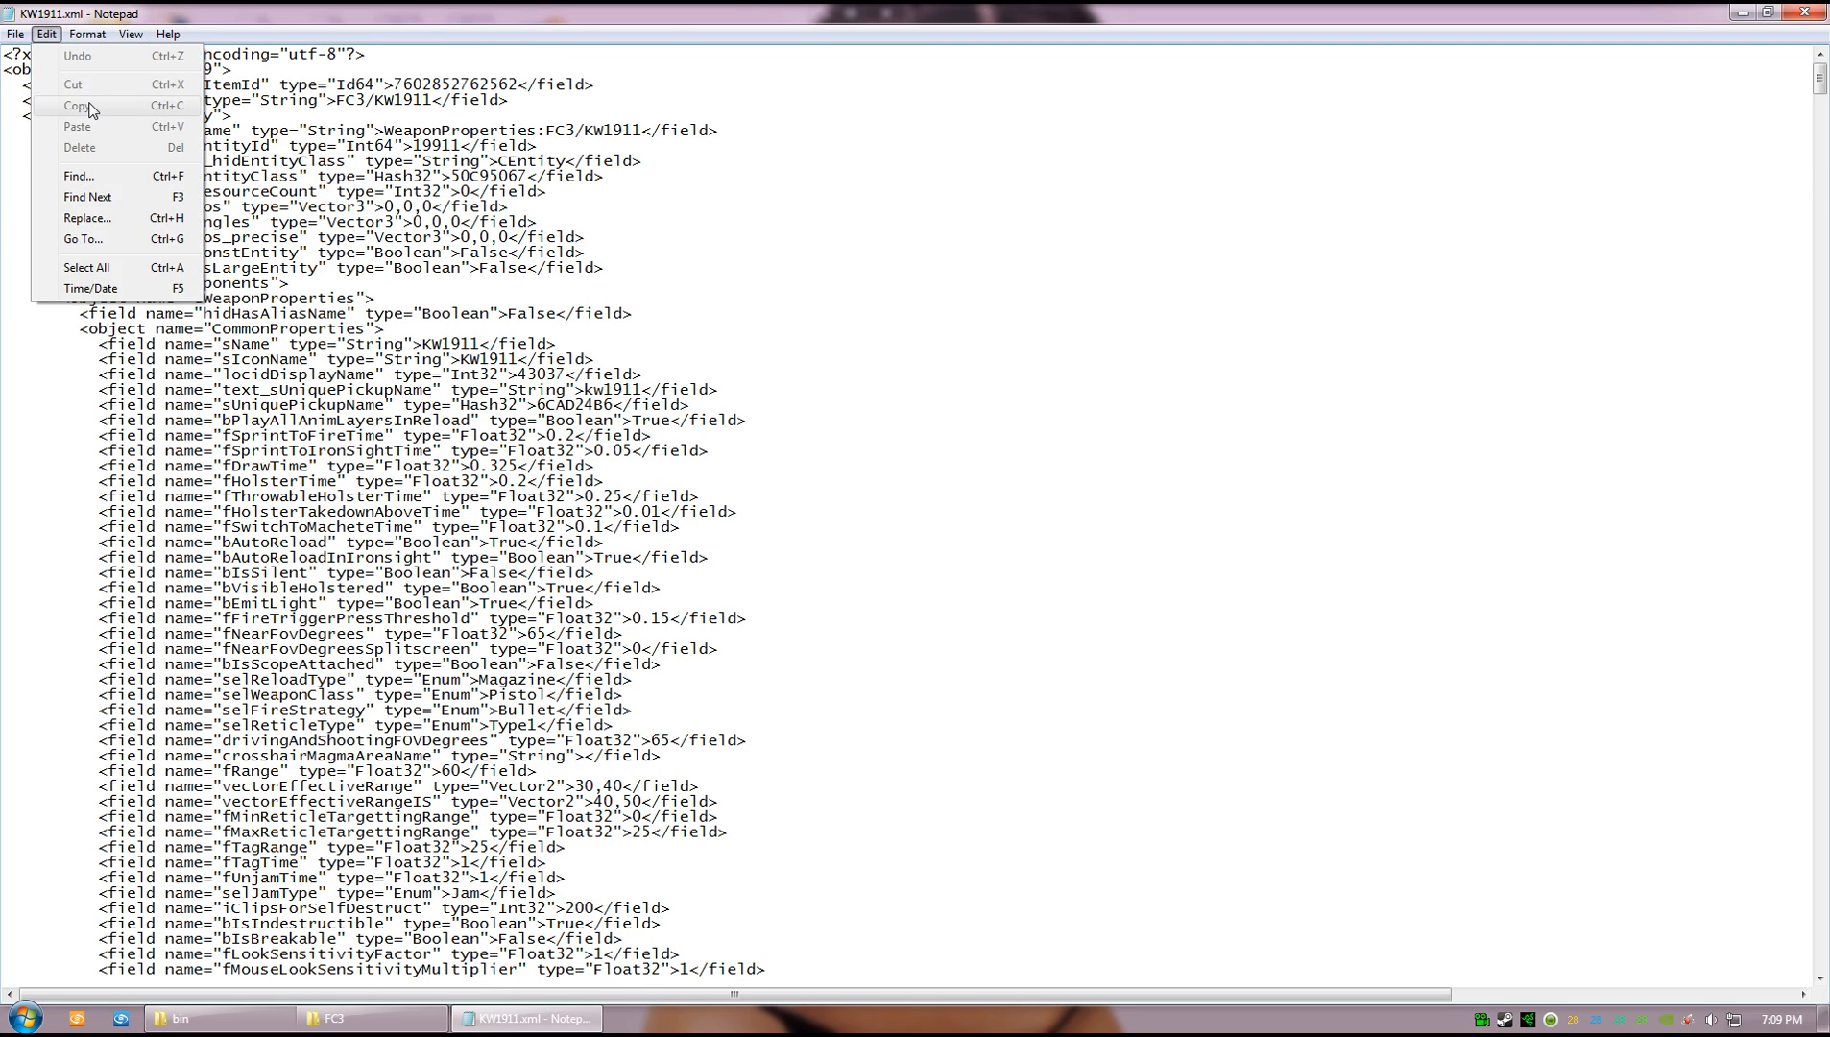
left_click(83, 179)
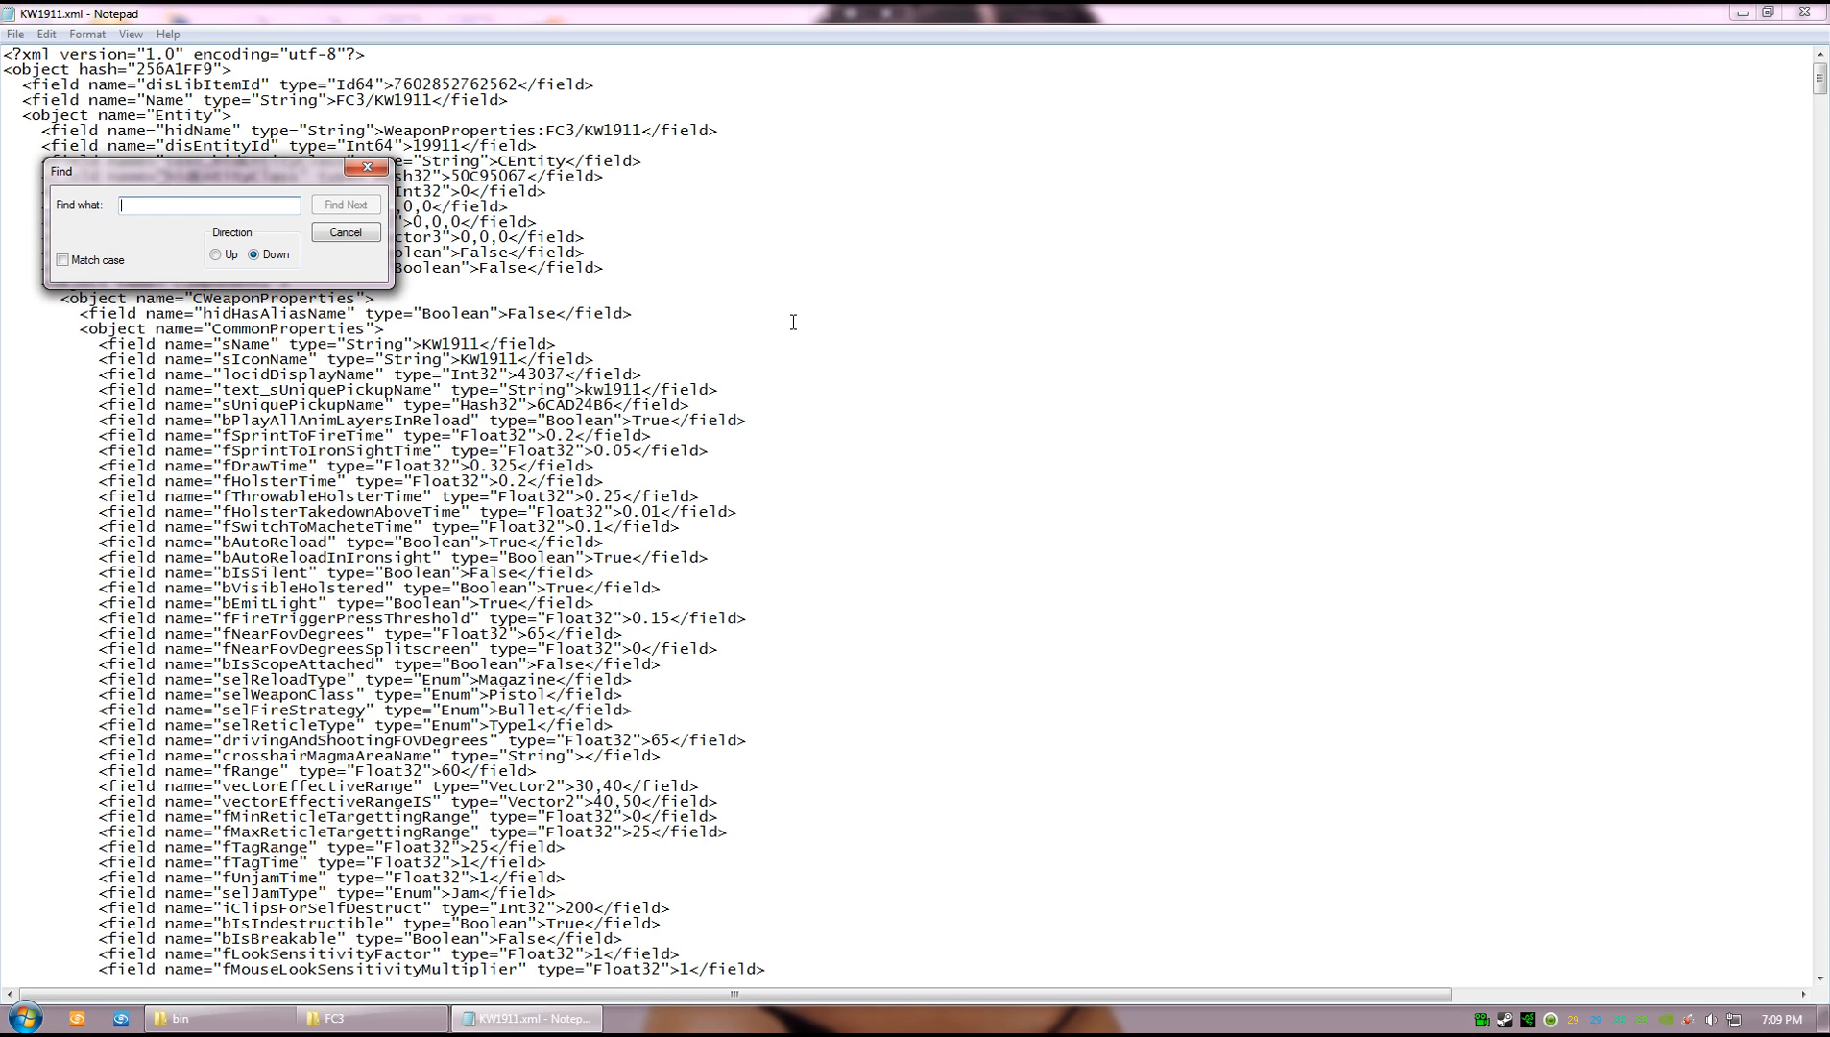
type("ammo")
key("Return")
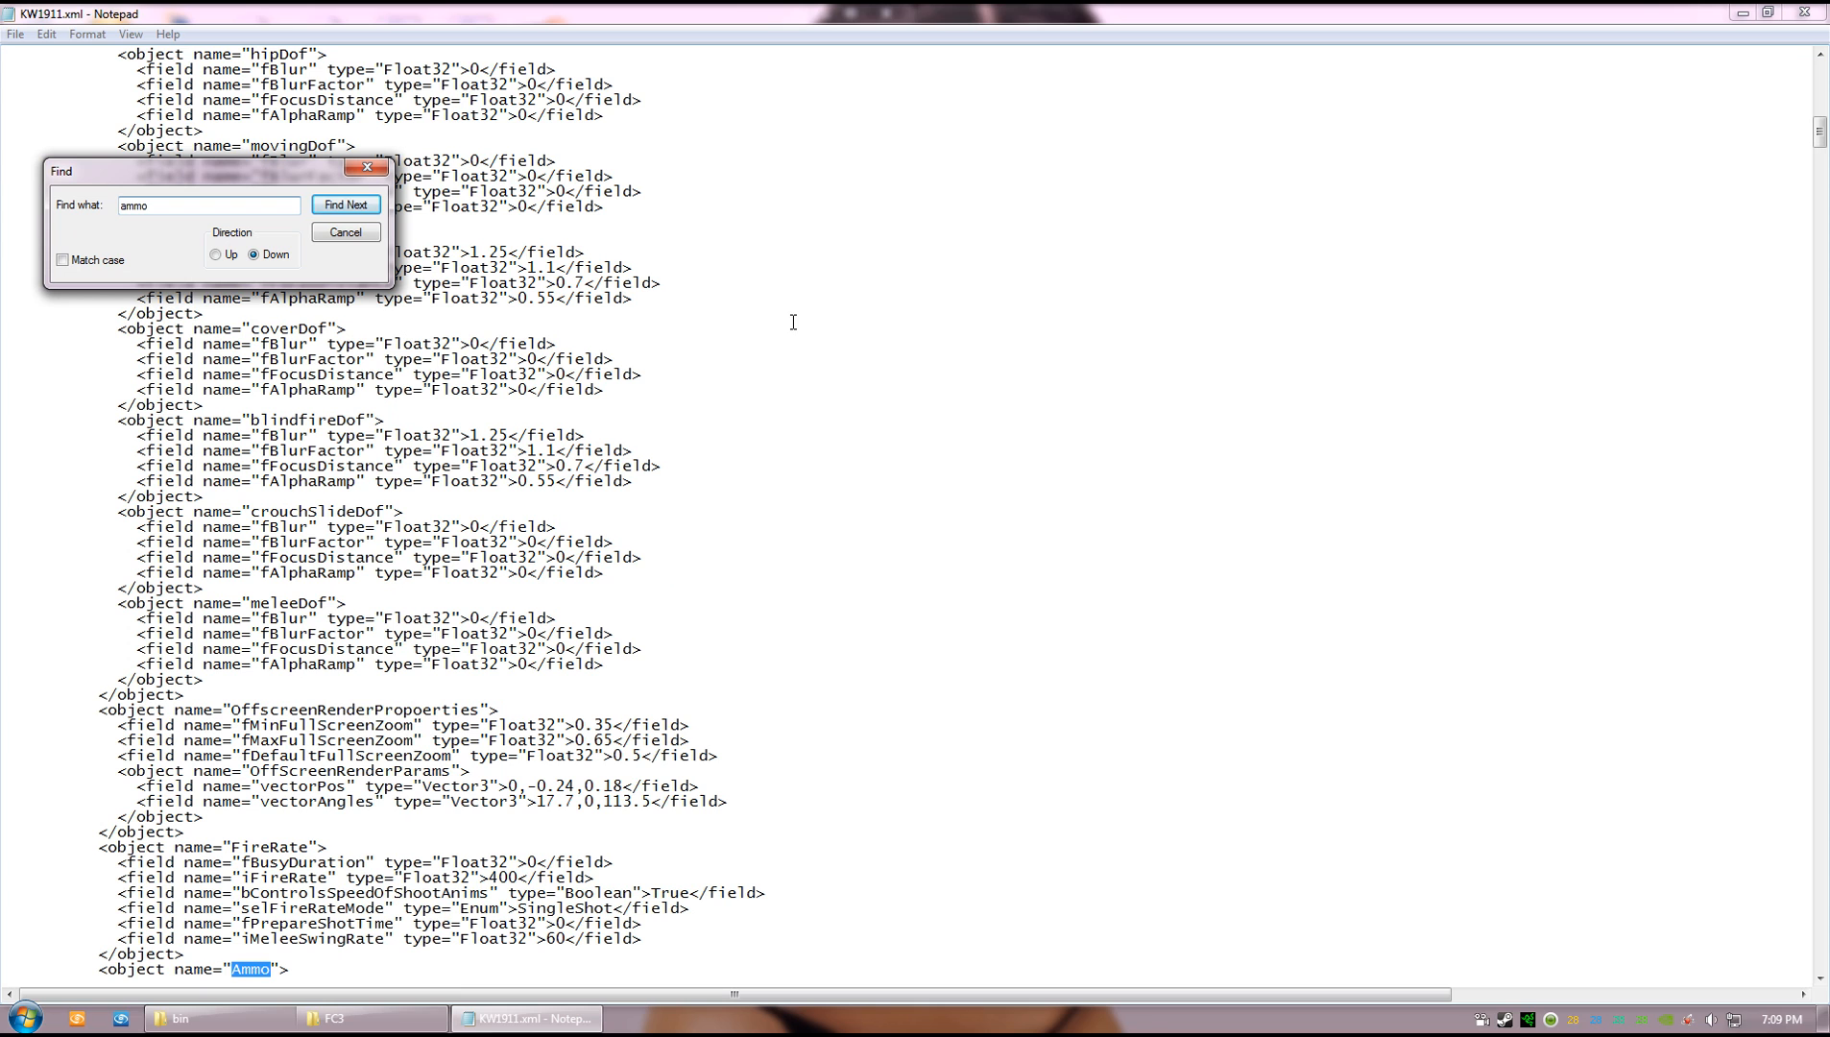
left_click(342, 233)
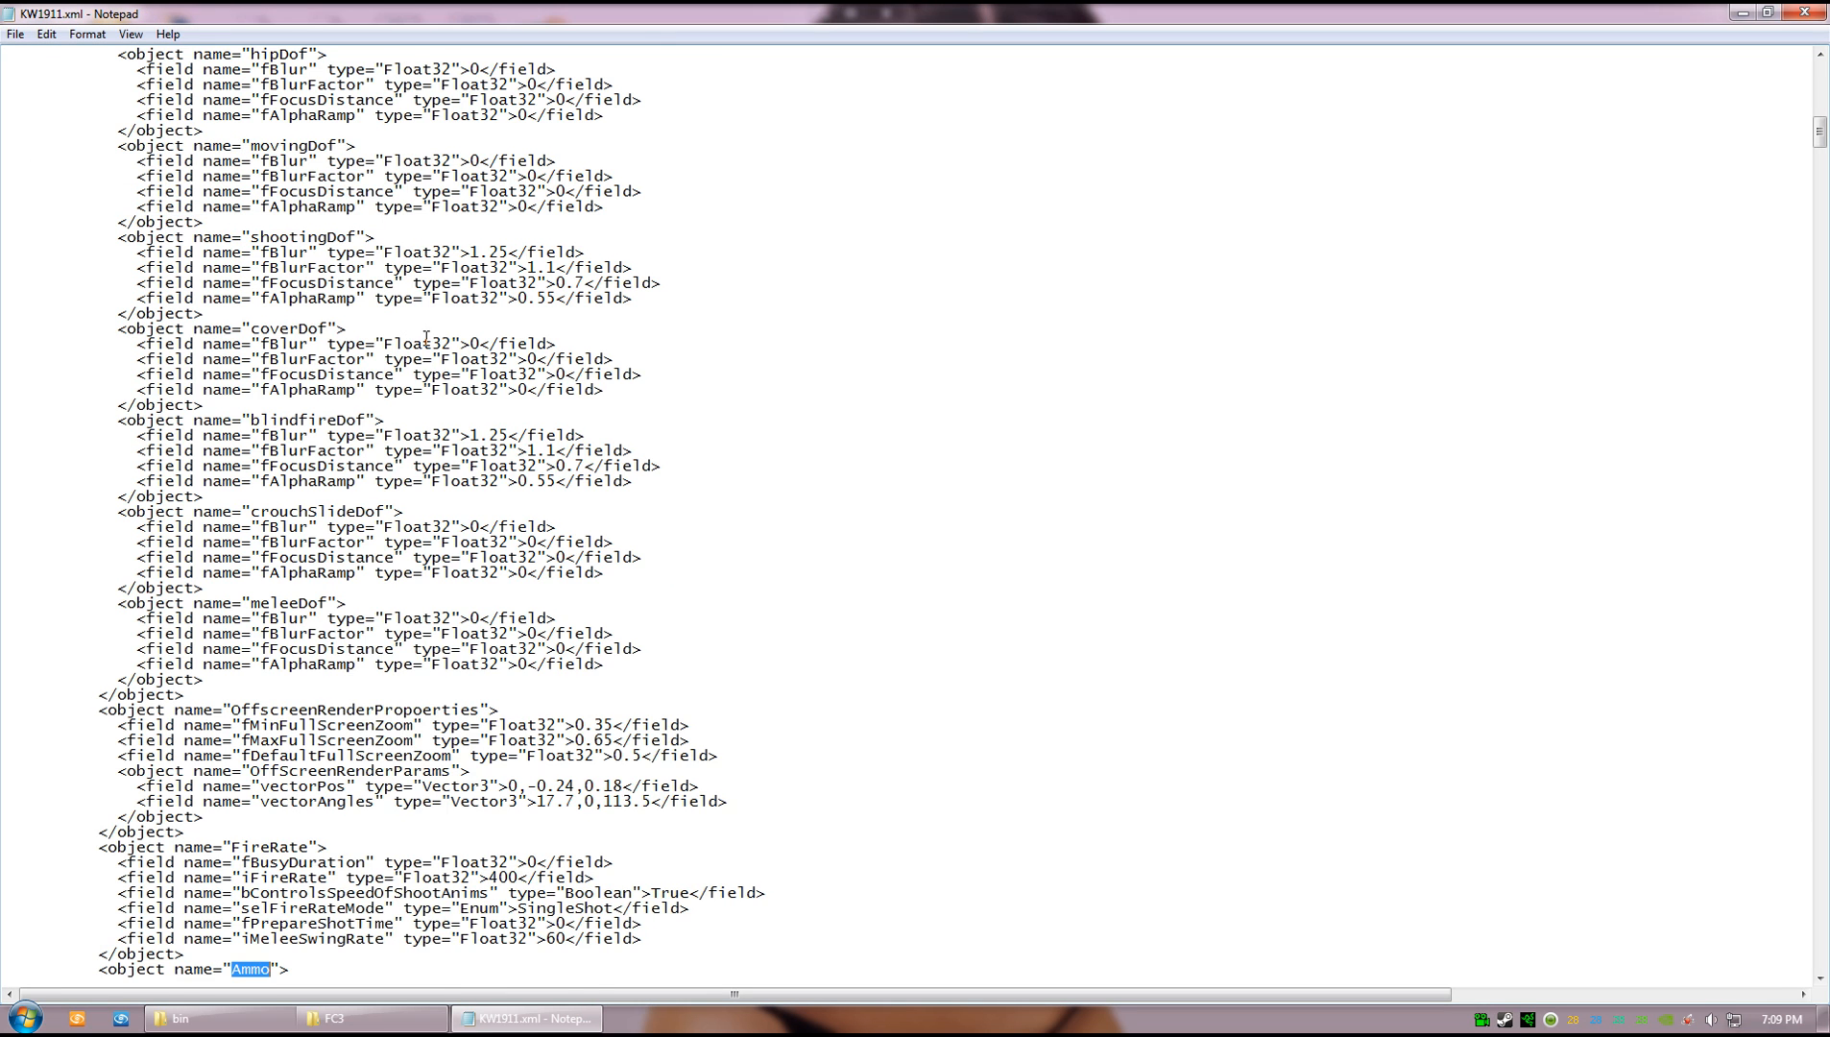
- Set iAmmoInClip in the Ammo object to 12
scroll(586, 653, "down", 10)
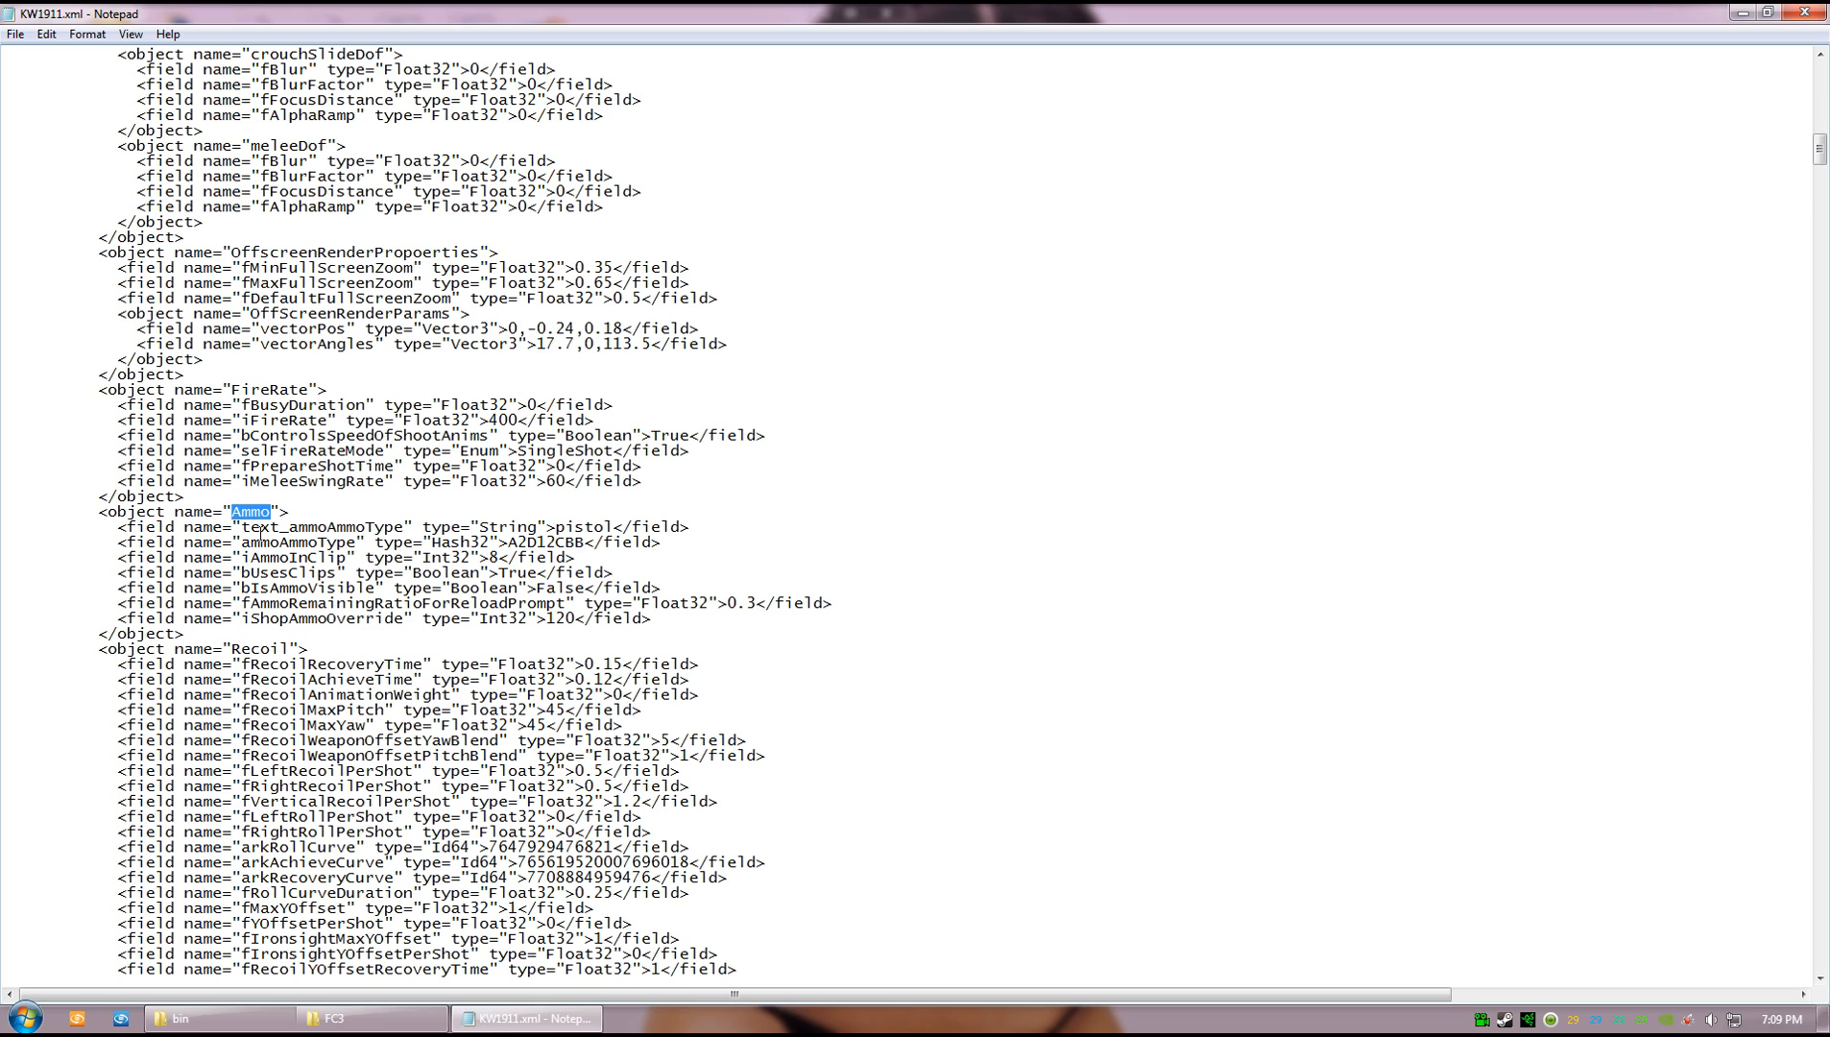
left_click_drag(242, 557, 343, 558)
left_click(471, 563)
left_click_drag(488, 558, 498, 557)
type("12")
left_click(685, 614)
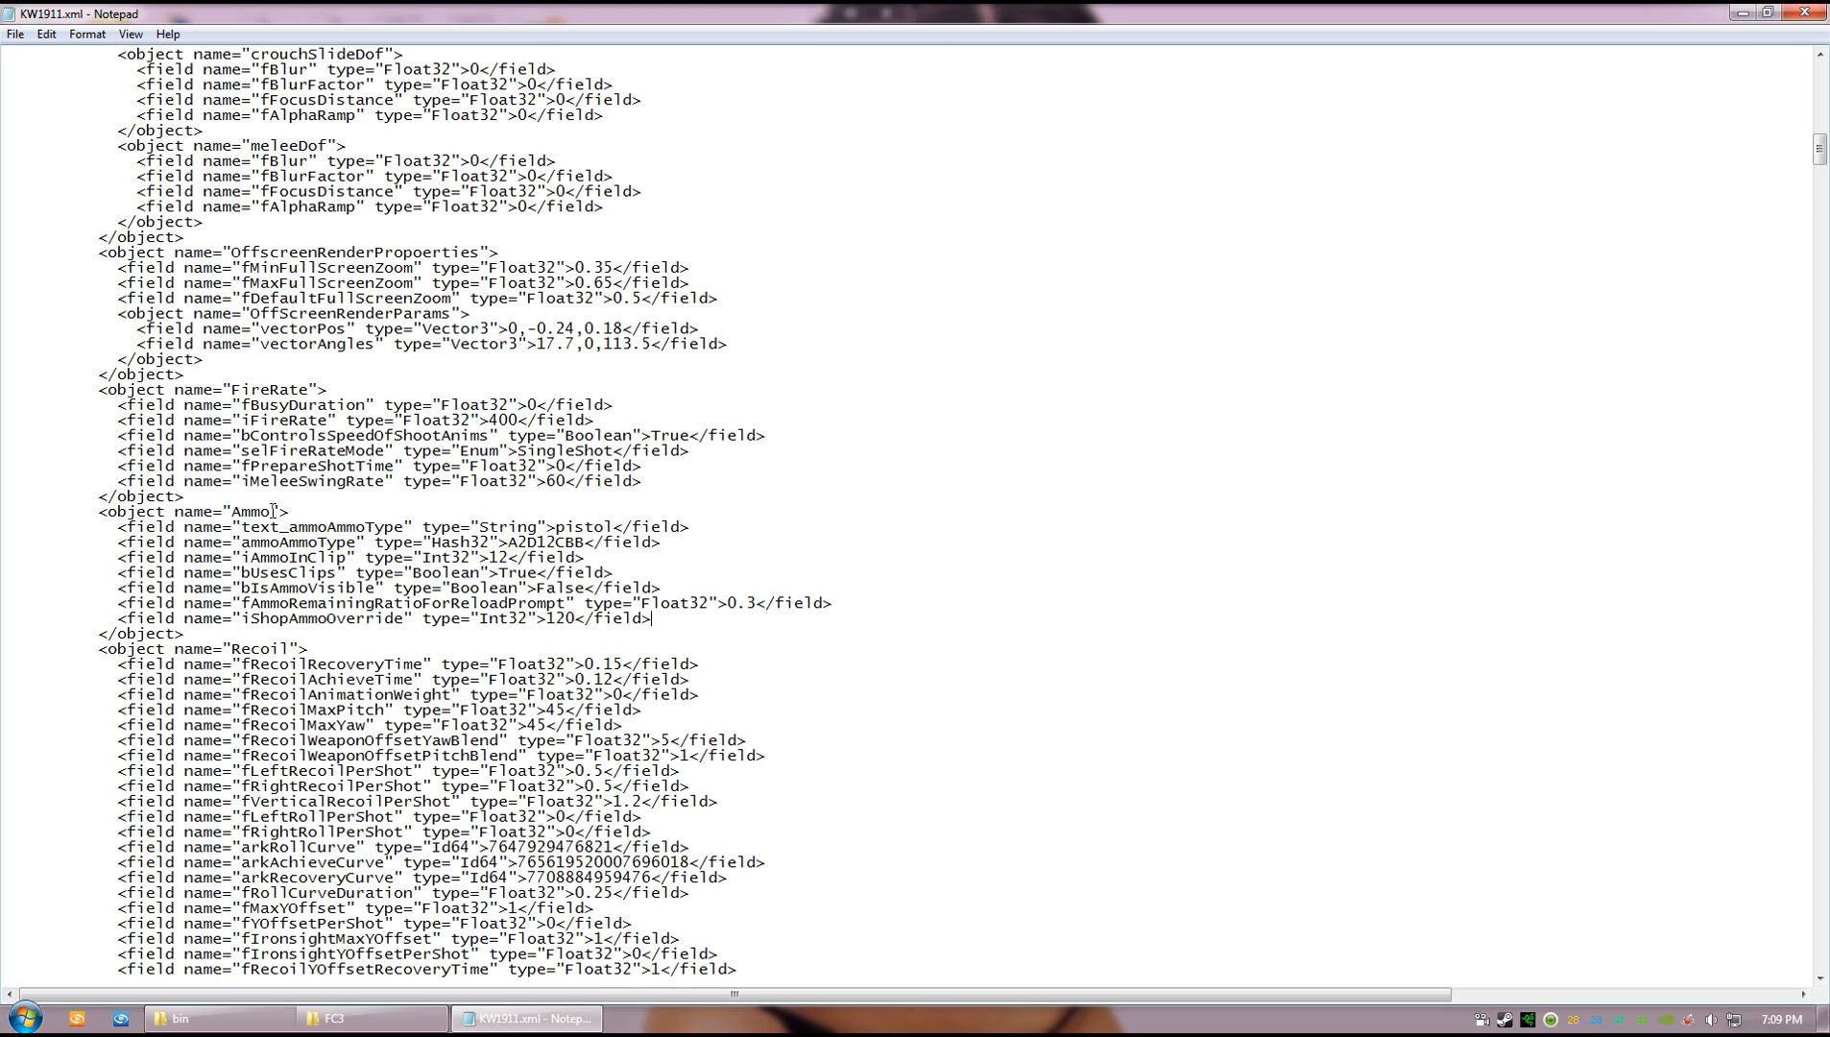
- Set iFireRate in the FireRate object to 900
left_click_drag(214, 499, 288, 511)
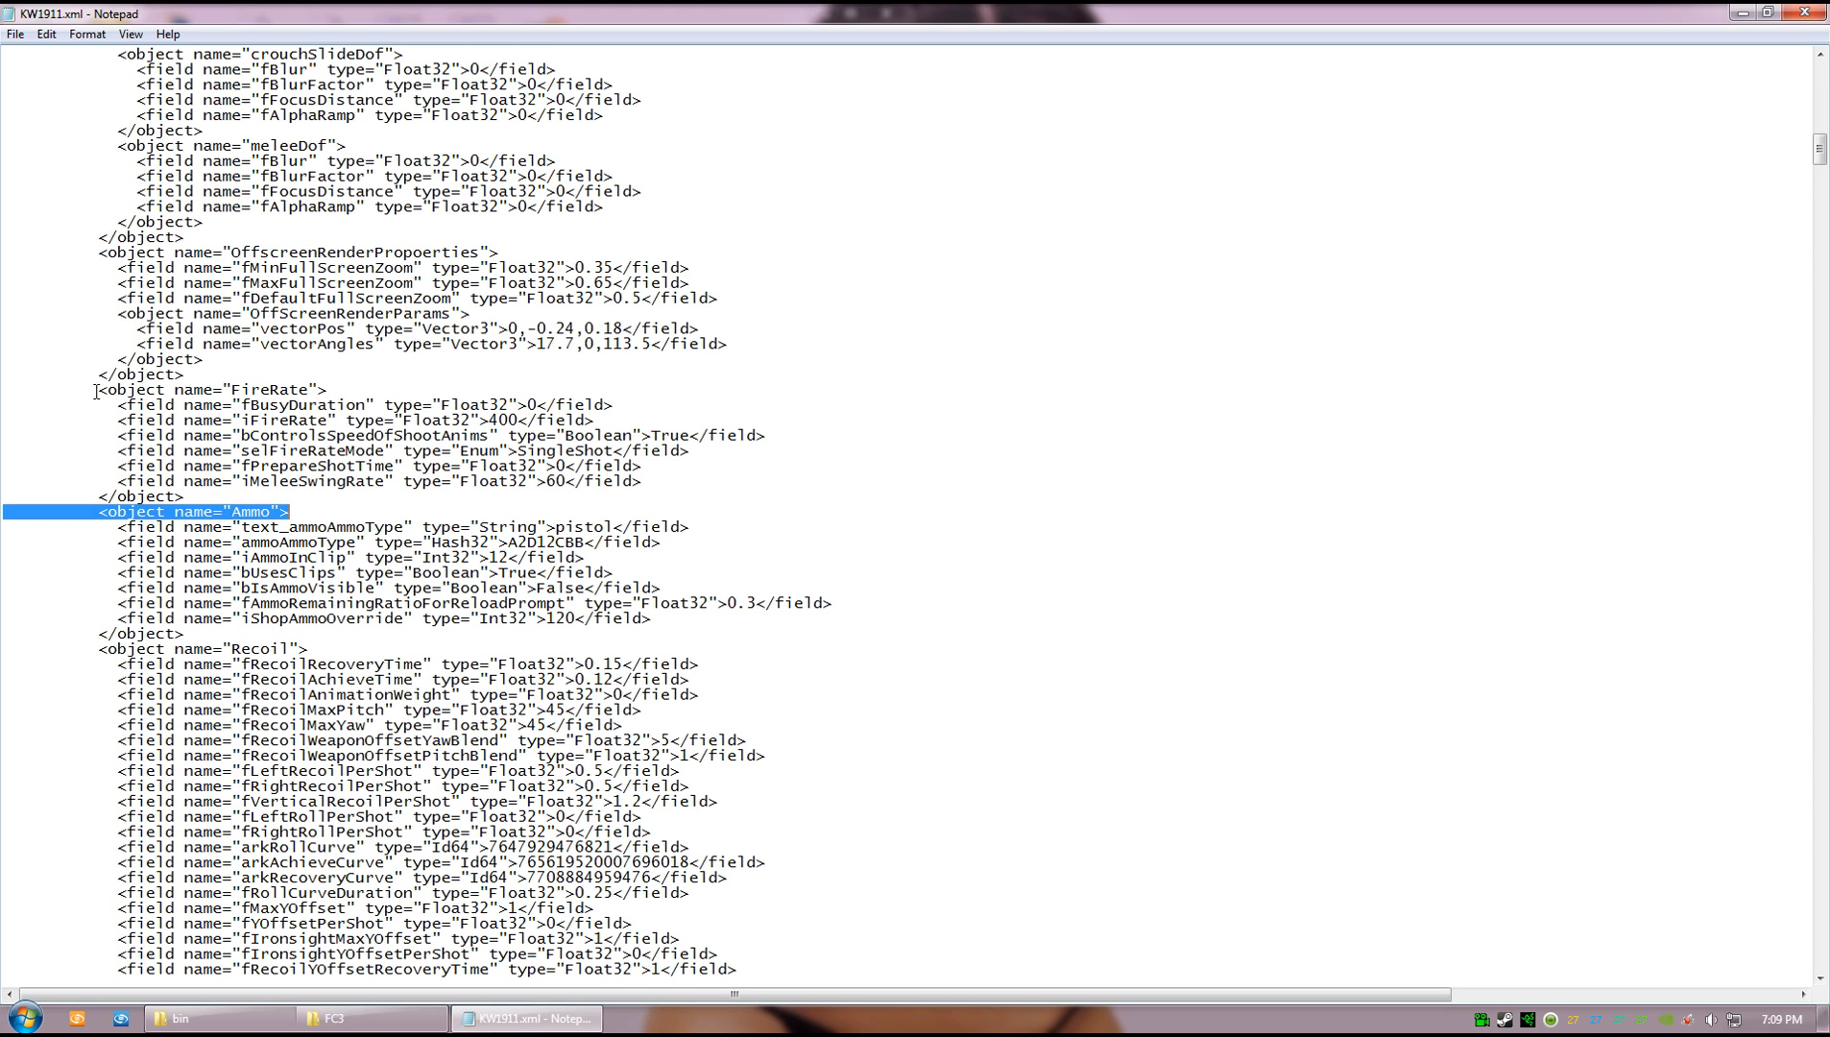
left_click_drag(97, 390, 327, 390)
double_click(519, 419)
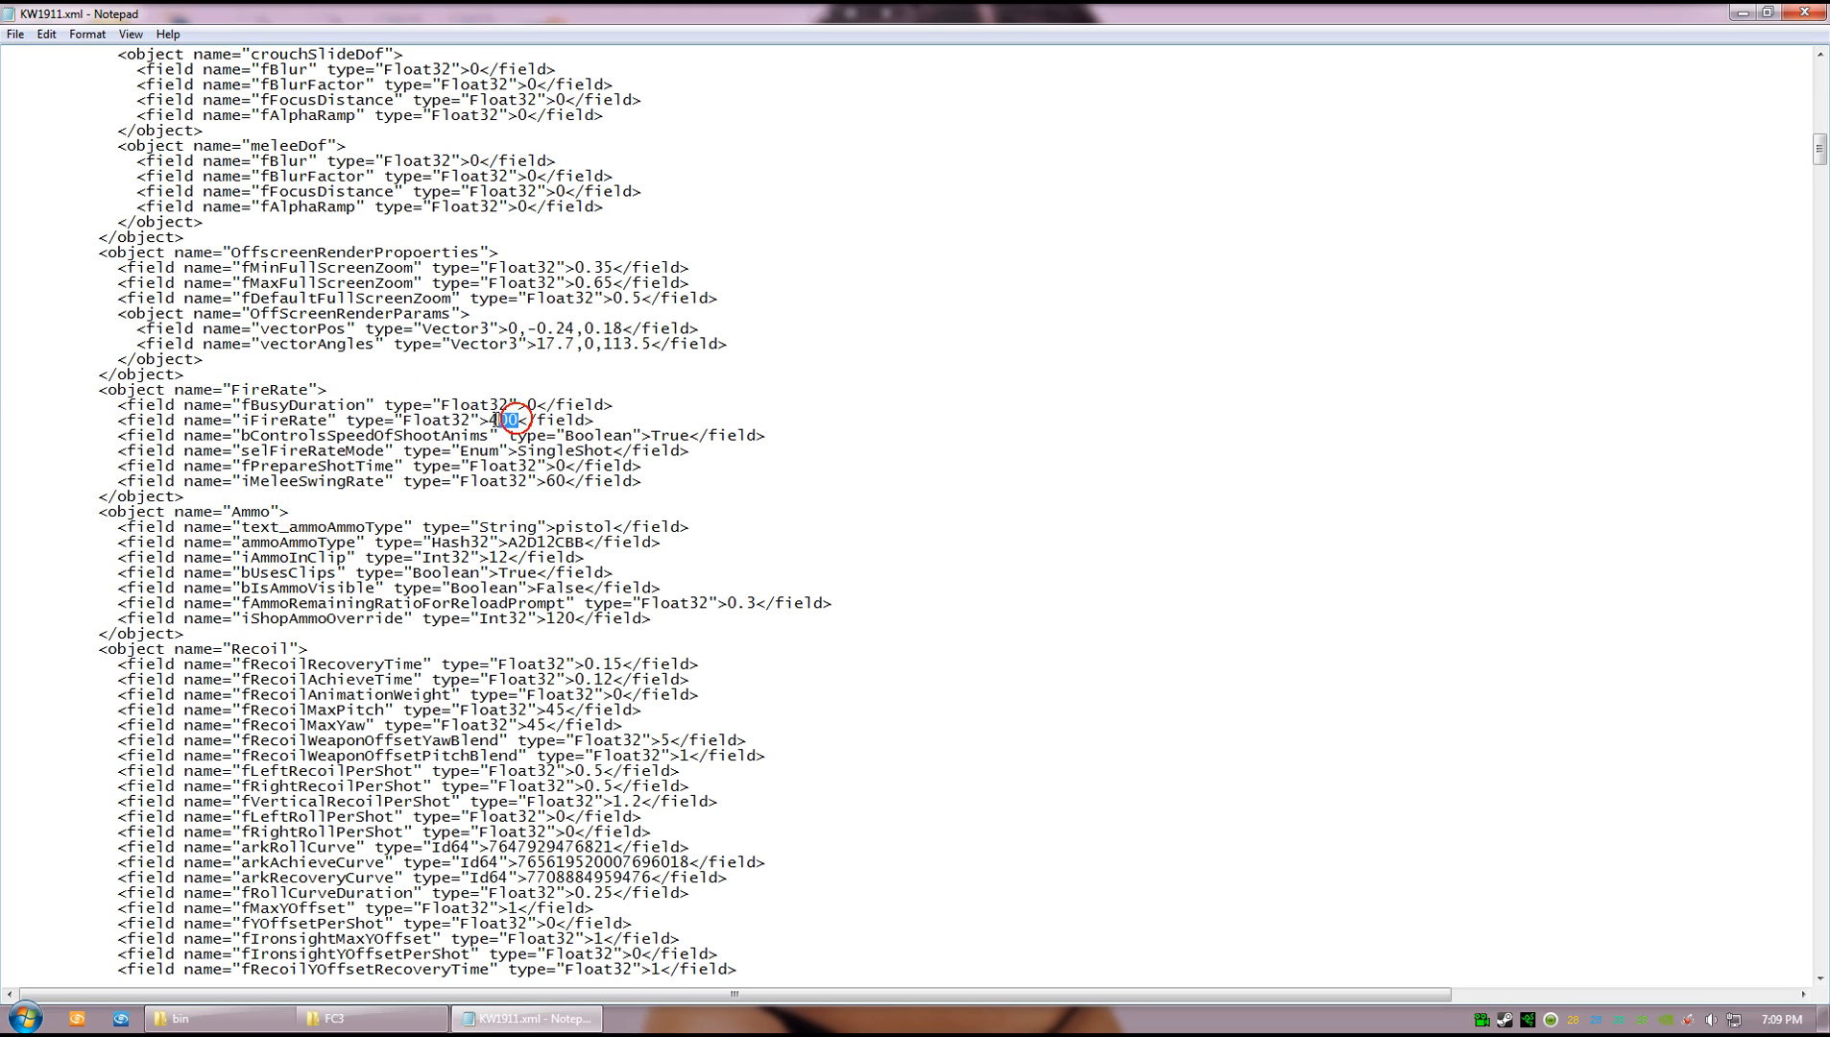
type("900")
- Search the file for "basedamage" to locate the BaseDamage object
key("ctrl+f")
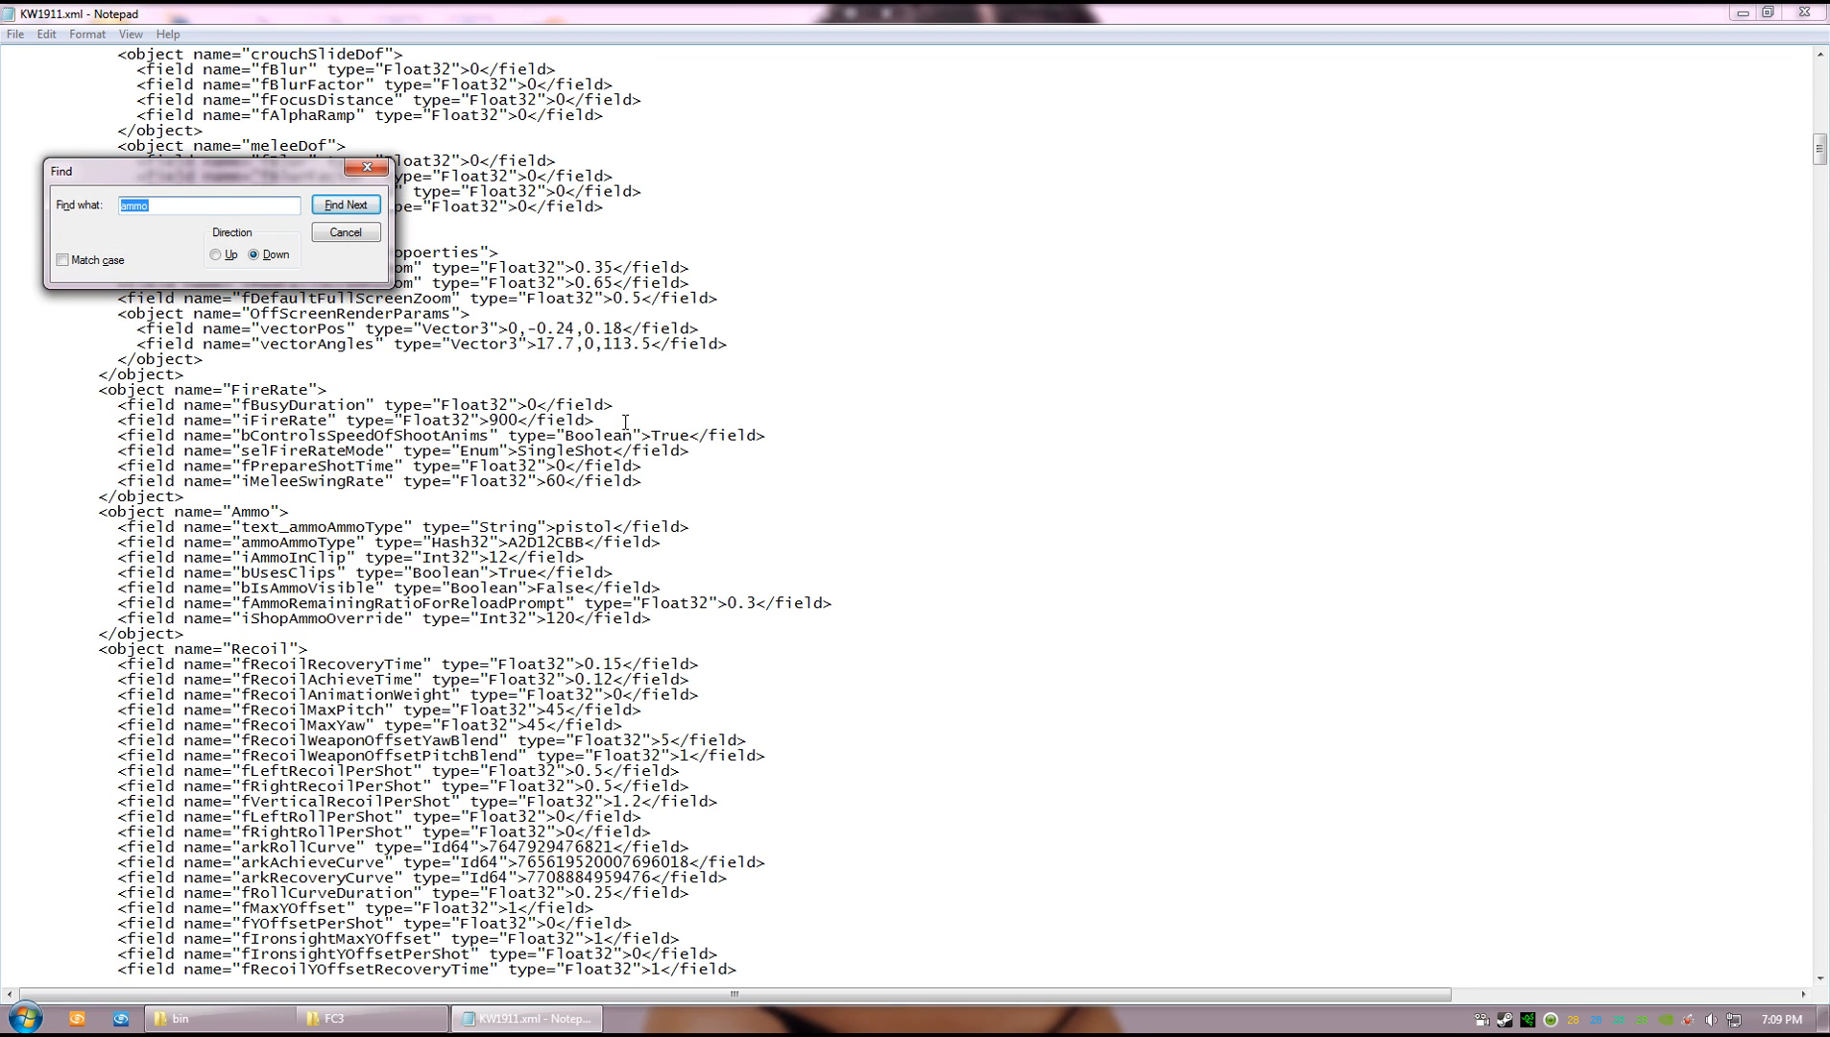
type("basedamage")
key("Return")
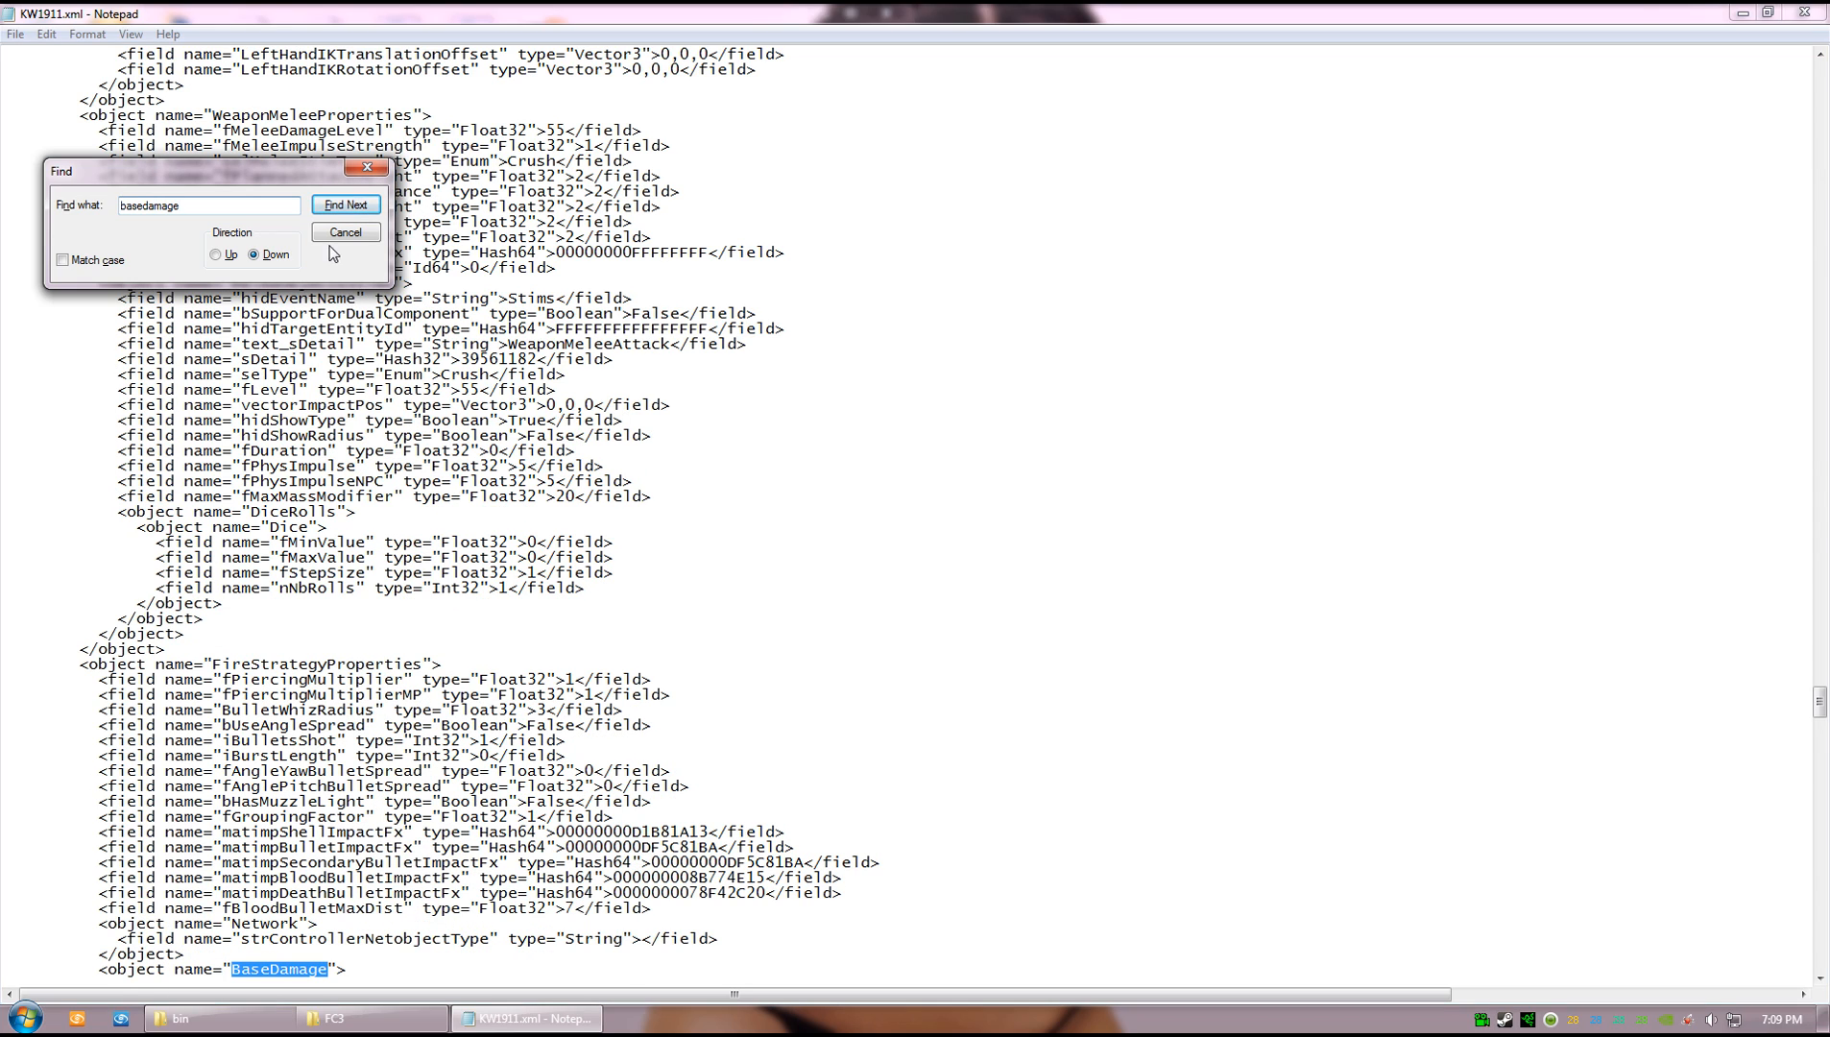
key("Escape")
scroll(461, 481, "down", 12)
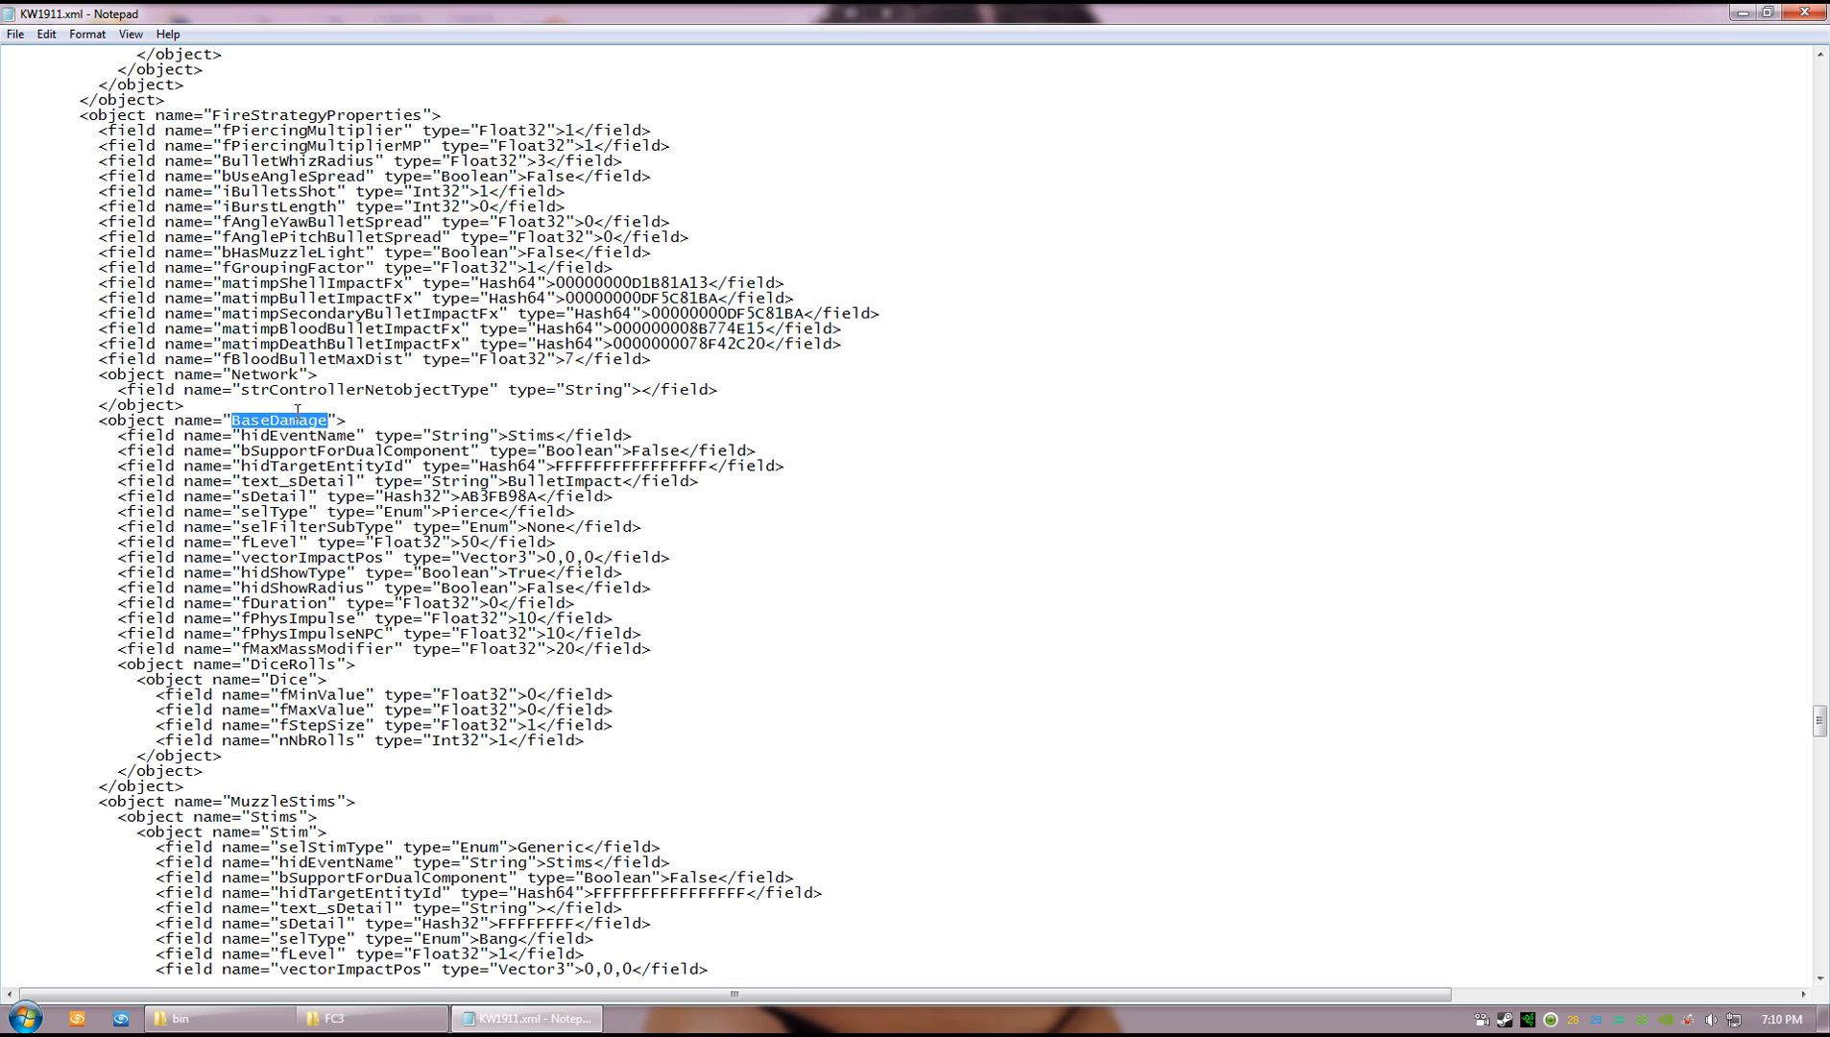
- Set fLevel in the BaseDamage object to 140
left_click_drag(242, 543, 293, 542)
left_click(484, 544)
left_click_drag(482, 543, 472, 533)
double_click(481, 541)
left_click(478, 543)
double_click(478, 542)
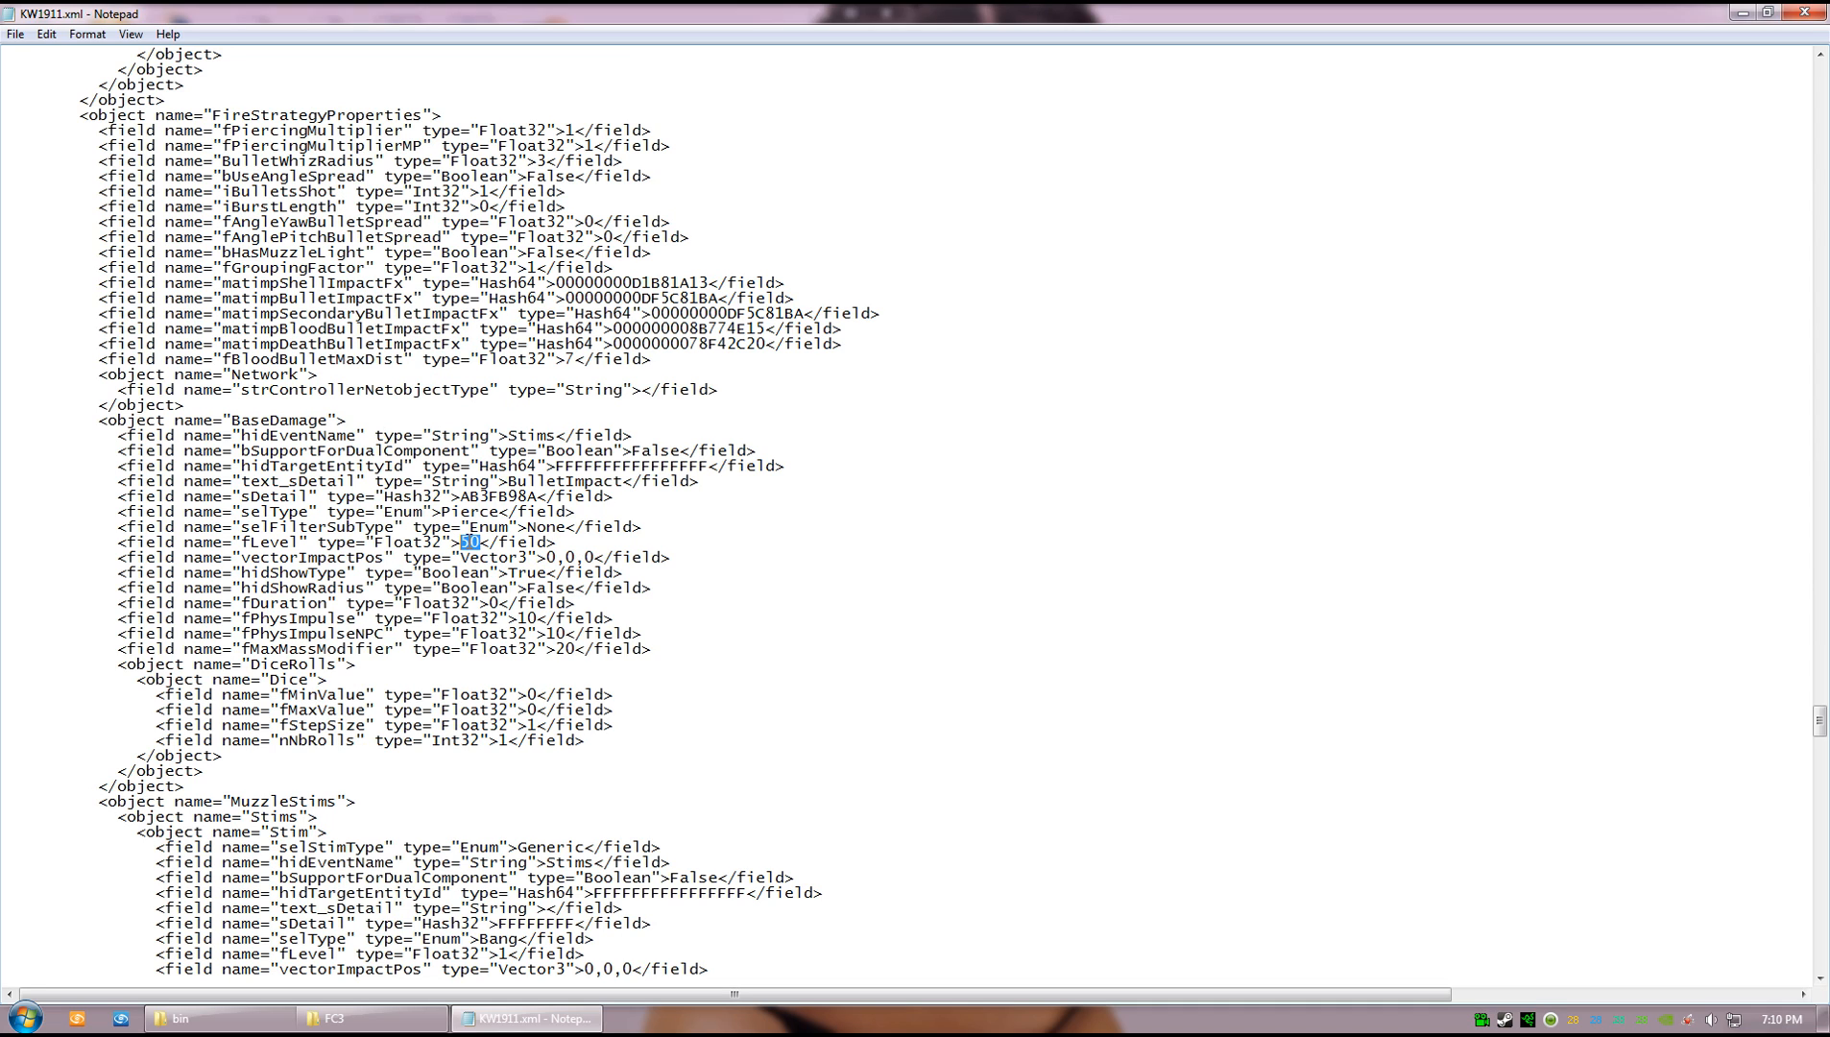
type("140")
left_click(765, 678)
left_click(545, 705)
left_click(690, 739)
left_click_drag(491, 544, 460, 544)
left_click(504, 573)
left_click(510, 644)
scroll(590, 691, "down", 2)
- Save the edited KW1911.xml and close it
left_click(16, 34)
left_click(34, 89)
key("alt+F4")
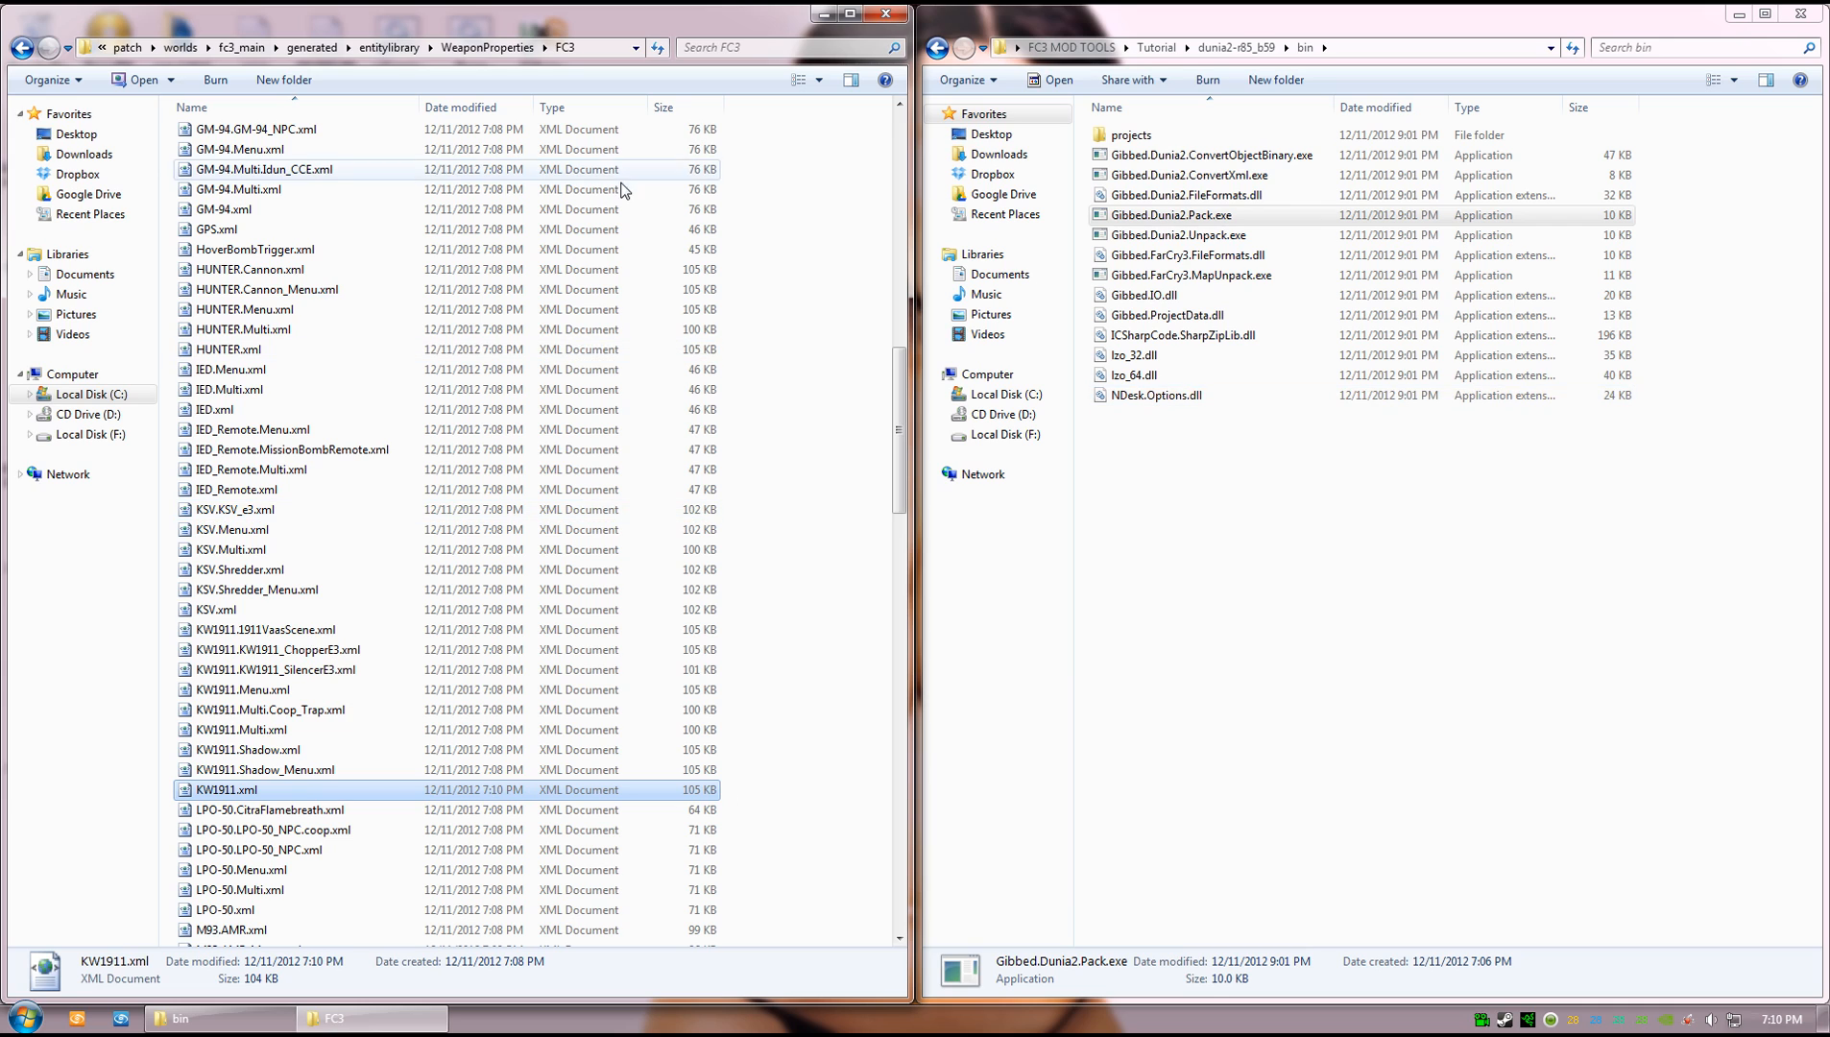
- Return from the FC3 weapon folder to the generated folder containing entitylibrary.xml
left_click(22, 48)
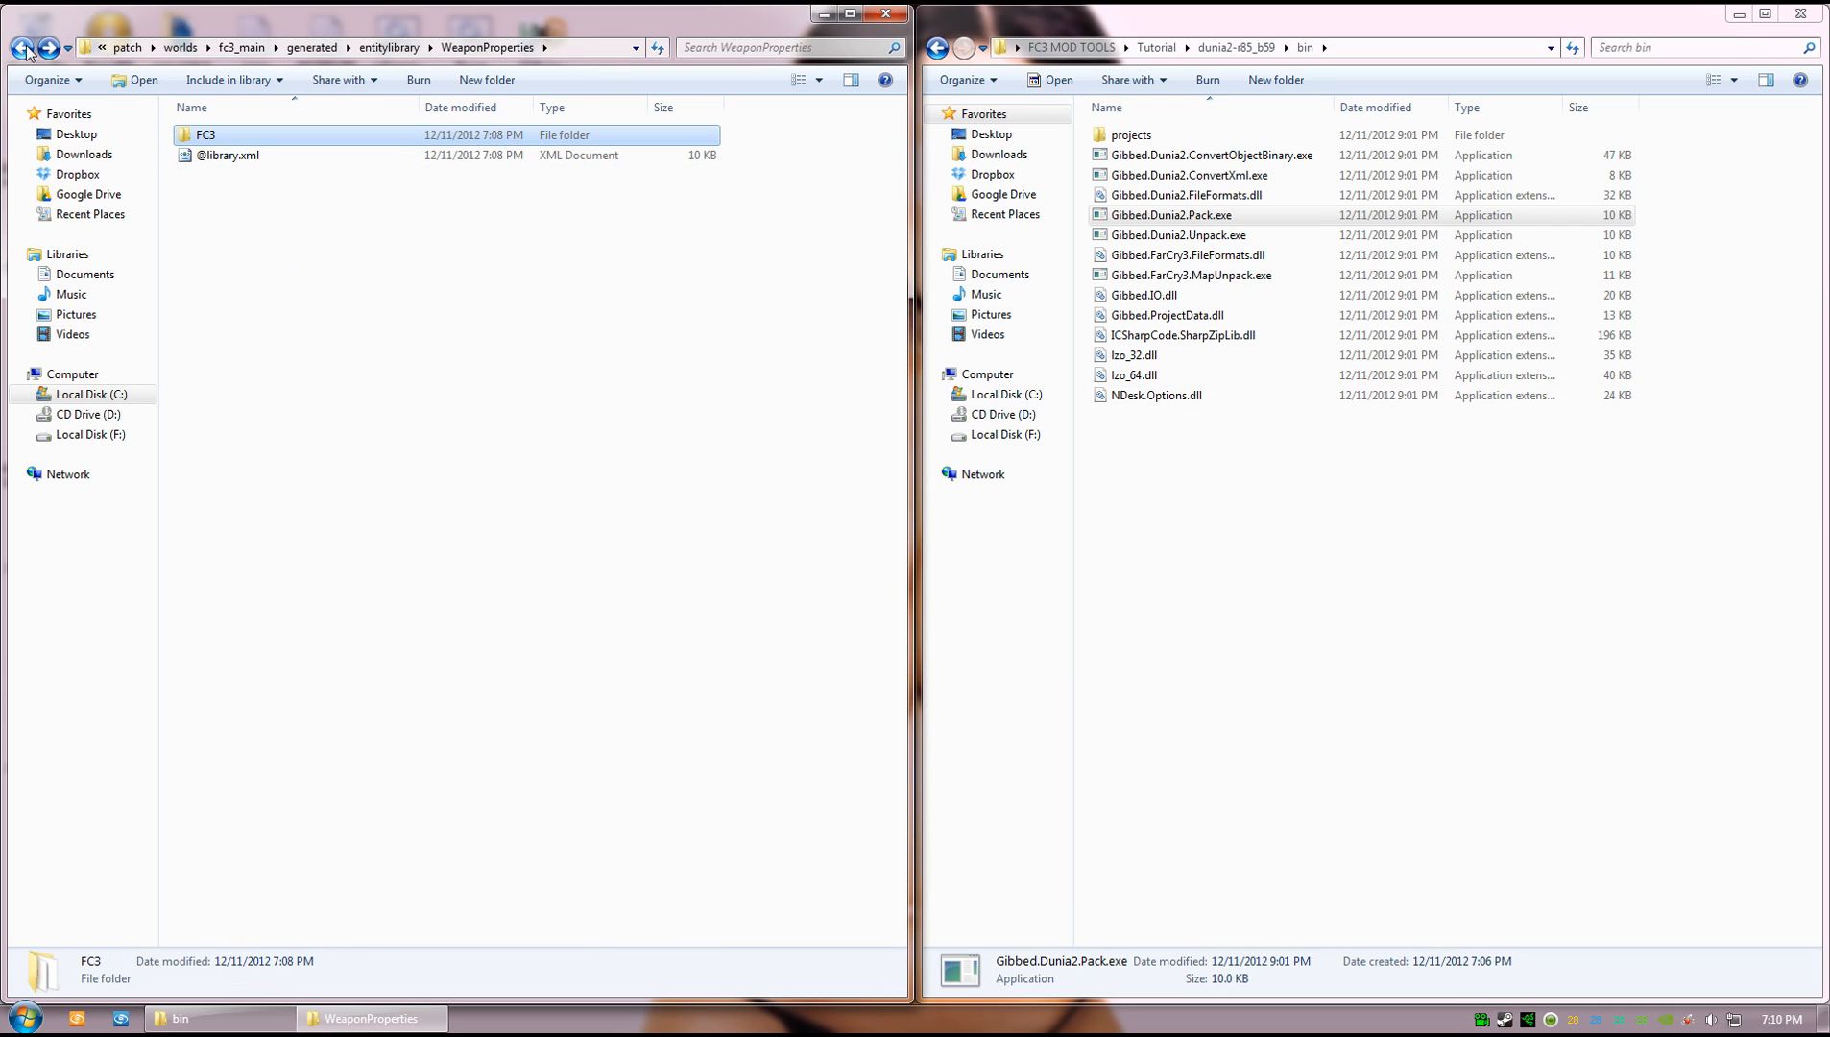
left_click(22, 48)
left_click(23, 48)
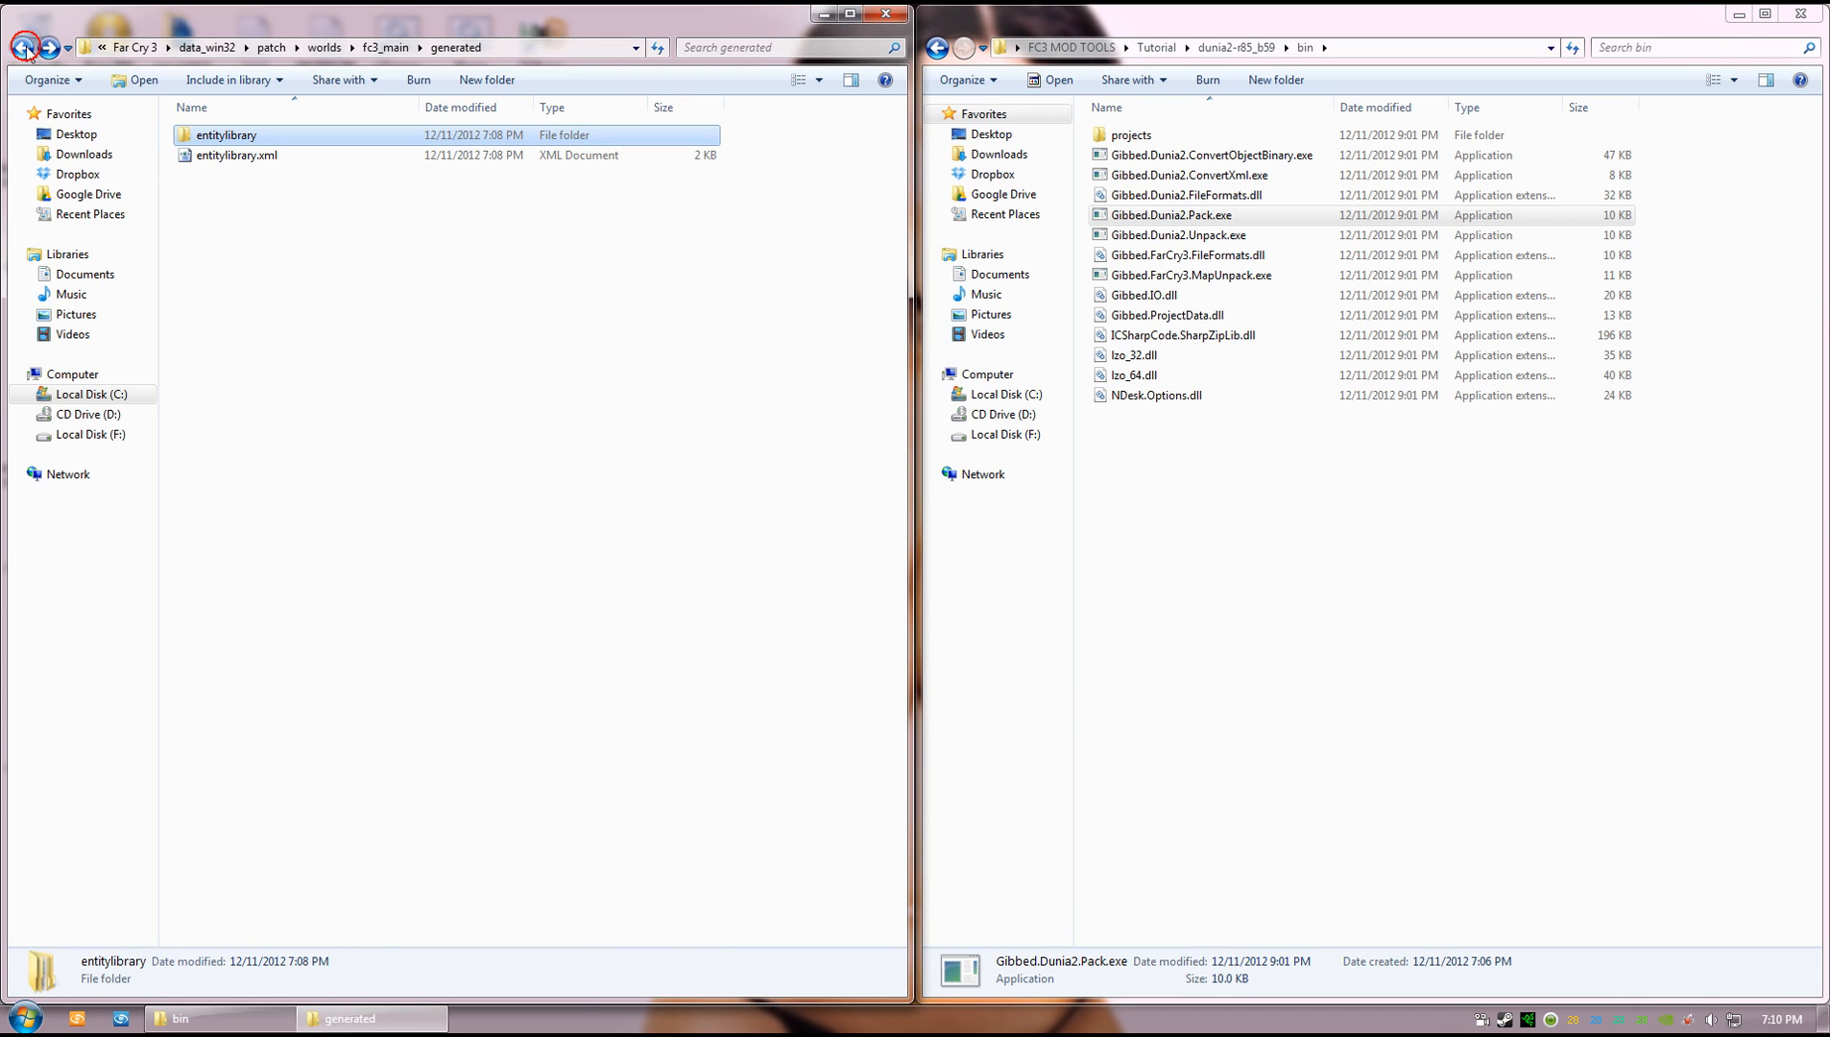
left_click(283, 200)
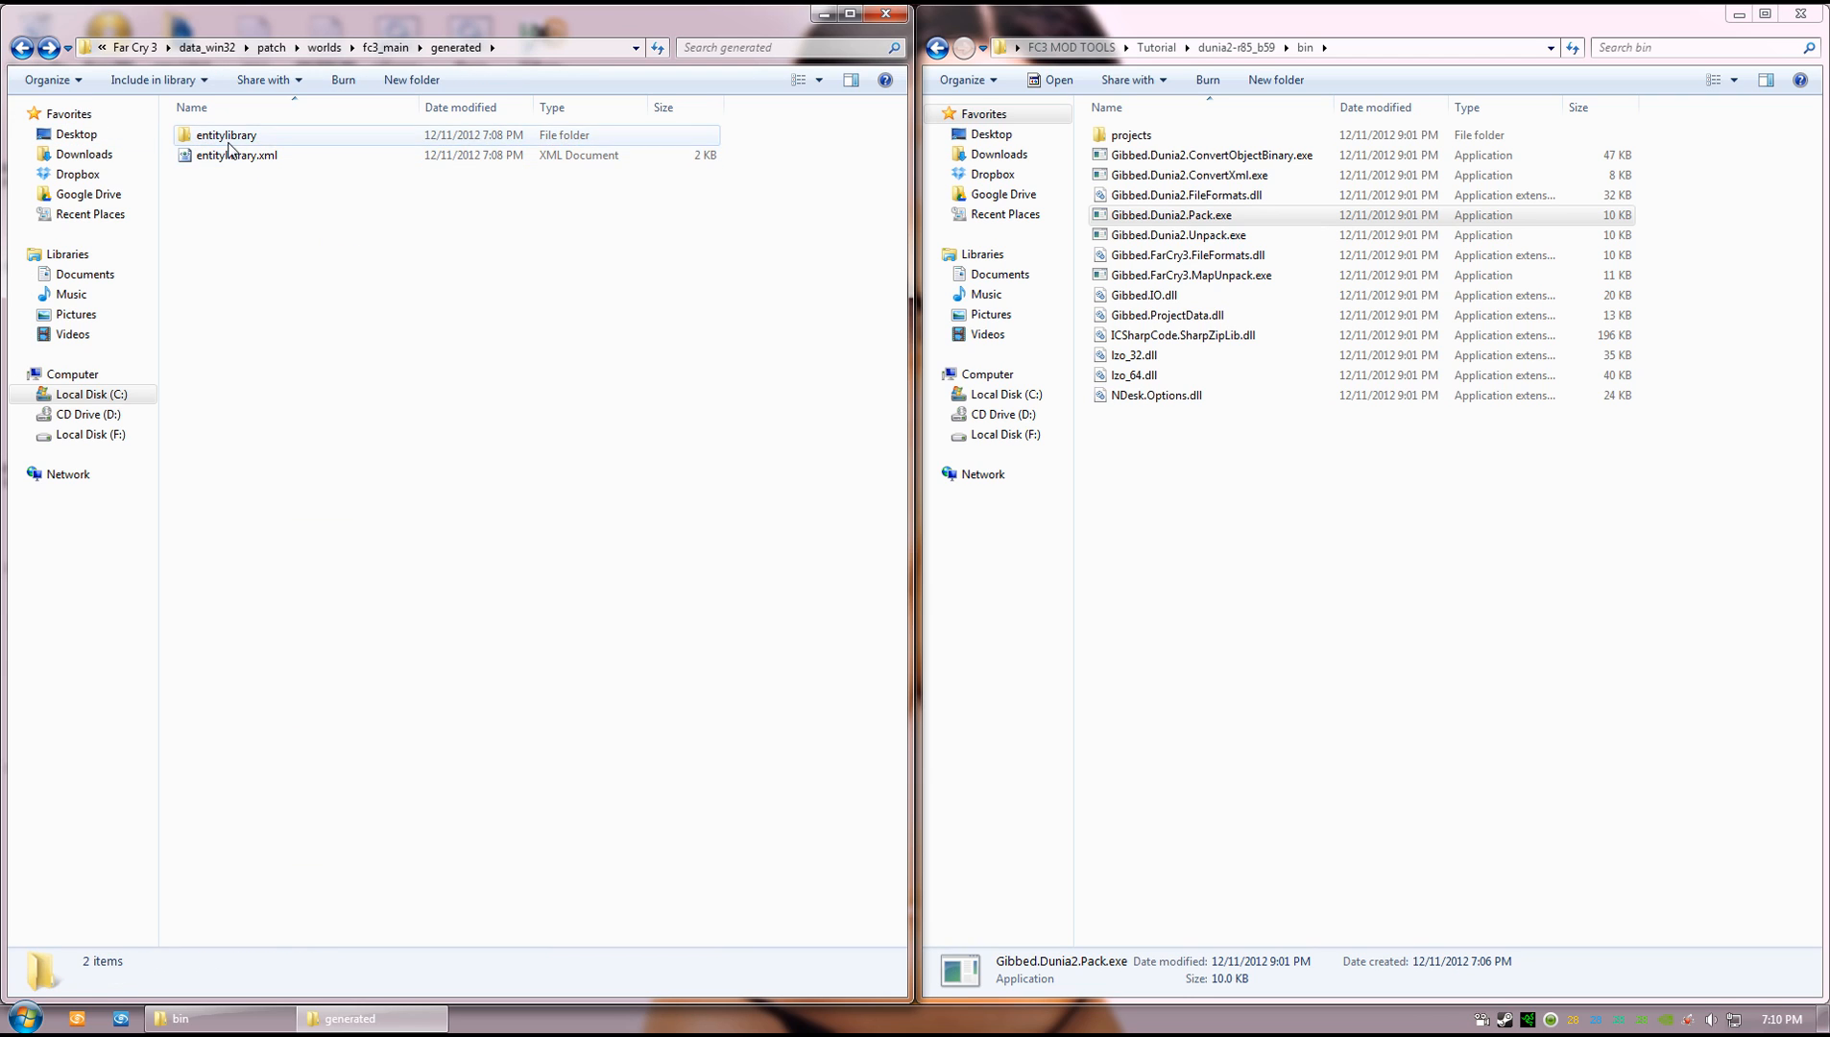
- Open entitylibrary.xml, examine its list of external library references, and close it without changes
left_click(225, 134)
left_click(231, 155)
left_click(294, 221)
left_click(235, 157)
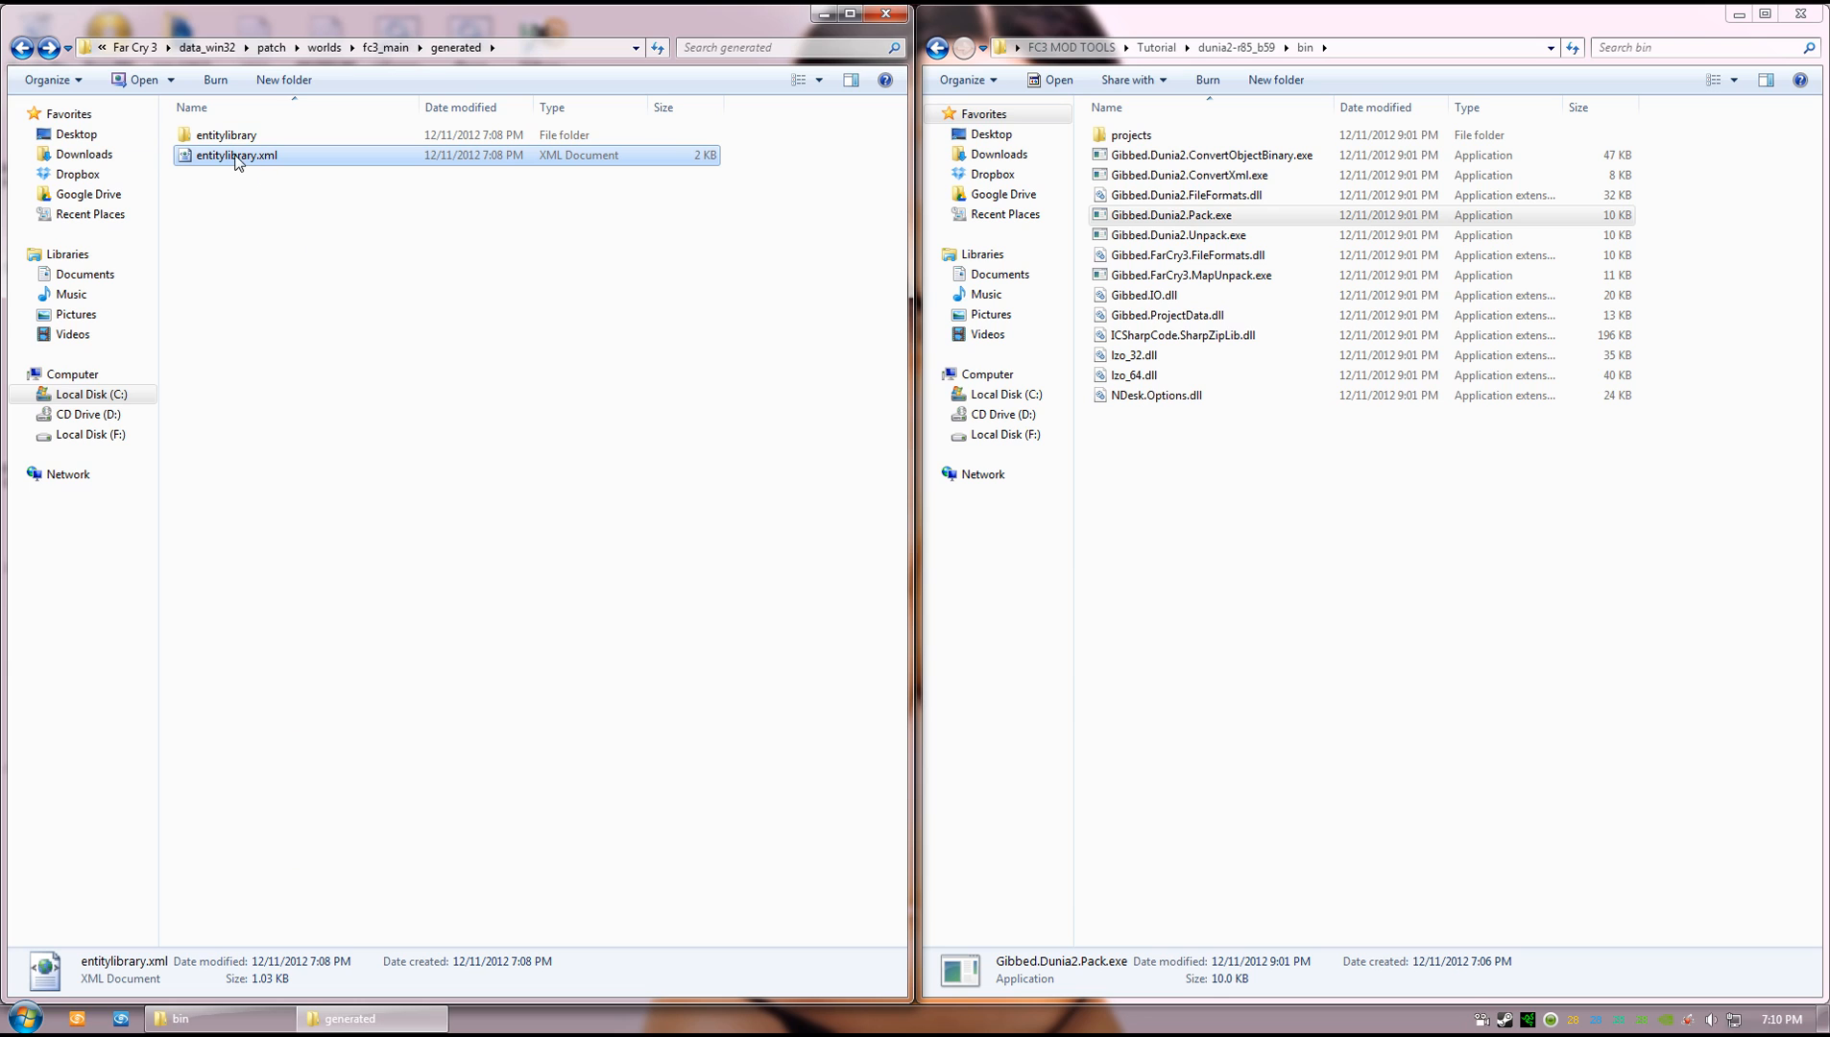
double_click(237, 157)
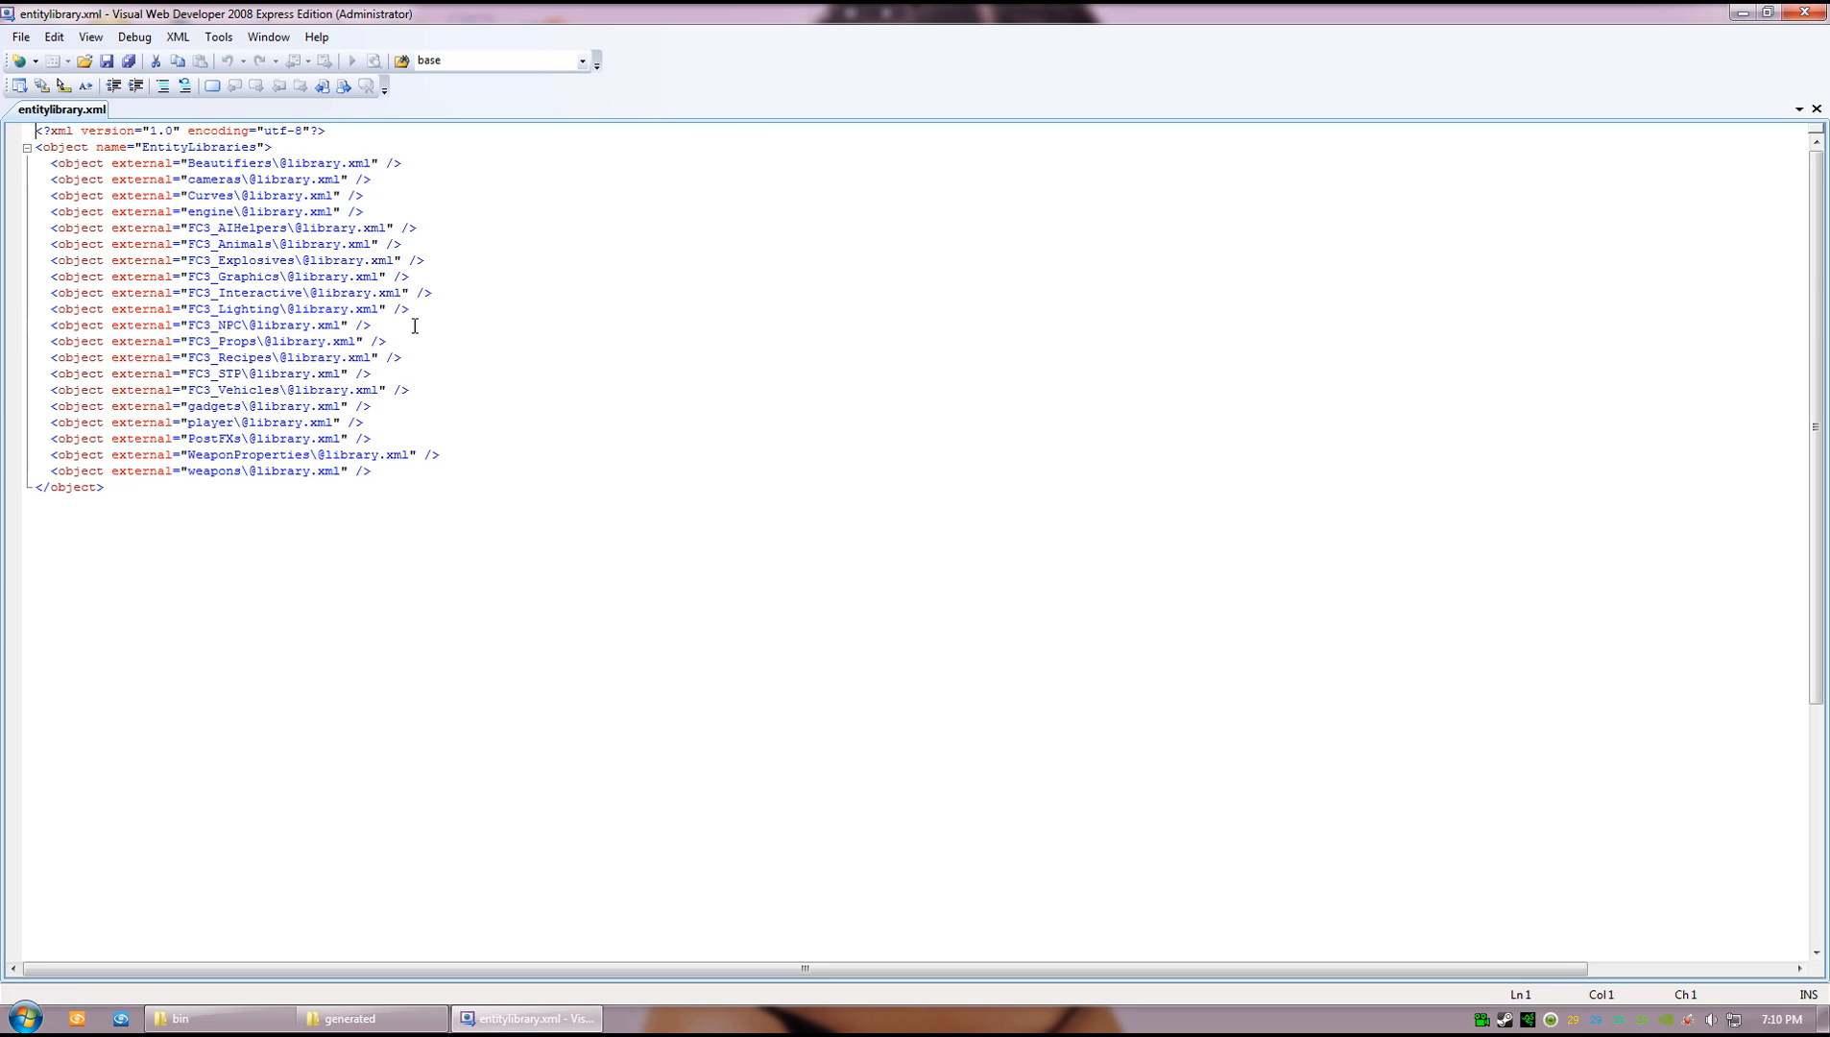
left_click_drag(418, 477, 8, 189)
left_click(738, 331)
key("alt+F4")
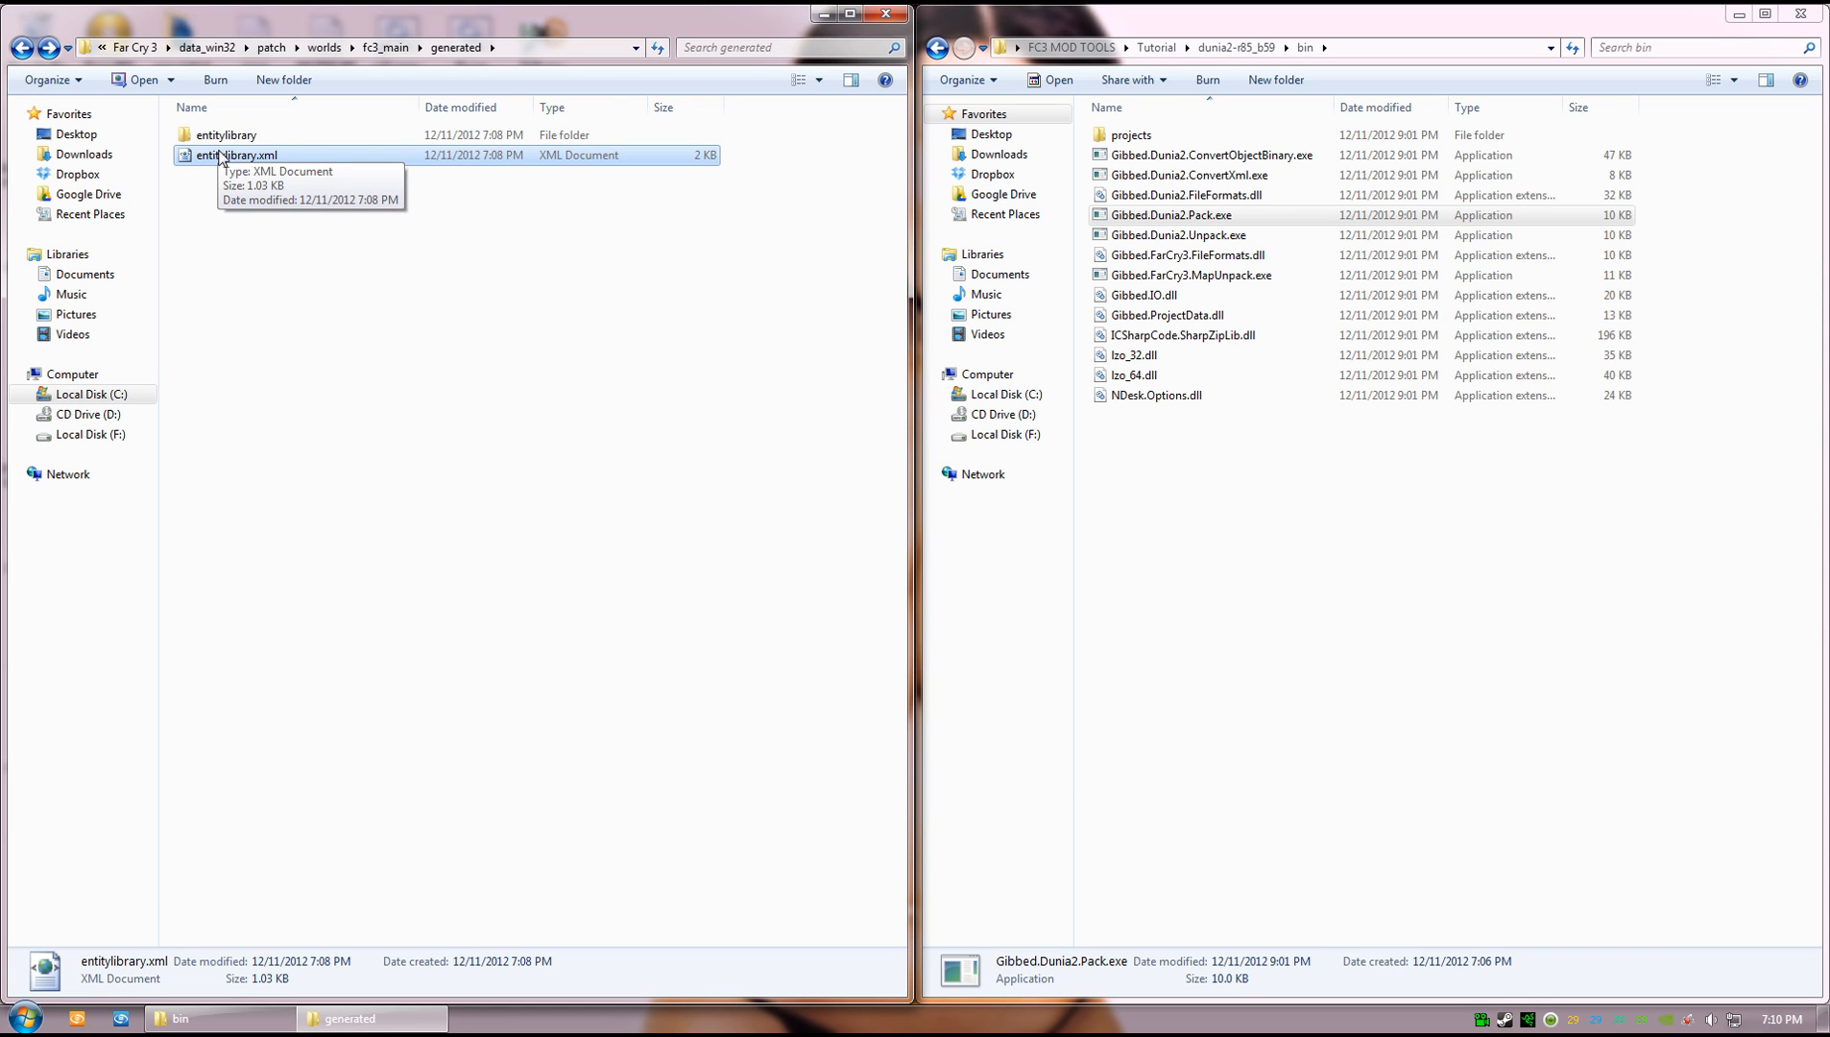
- Check the full directory path of the generated folder that holds entitylibrary.xml
left_click(372, 328)
left_click(227, 156)
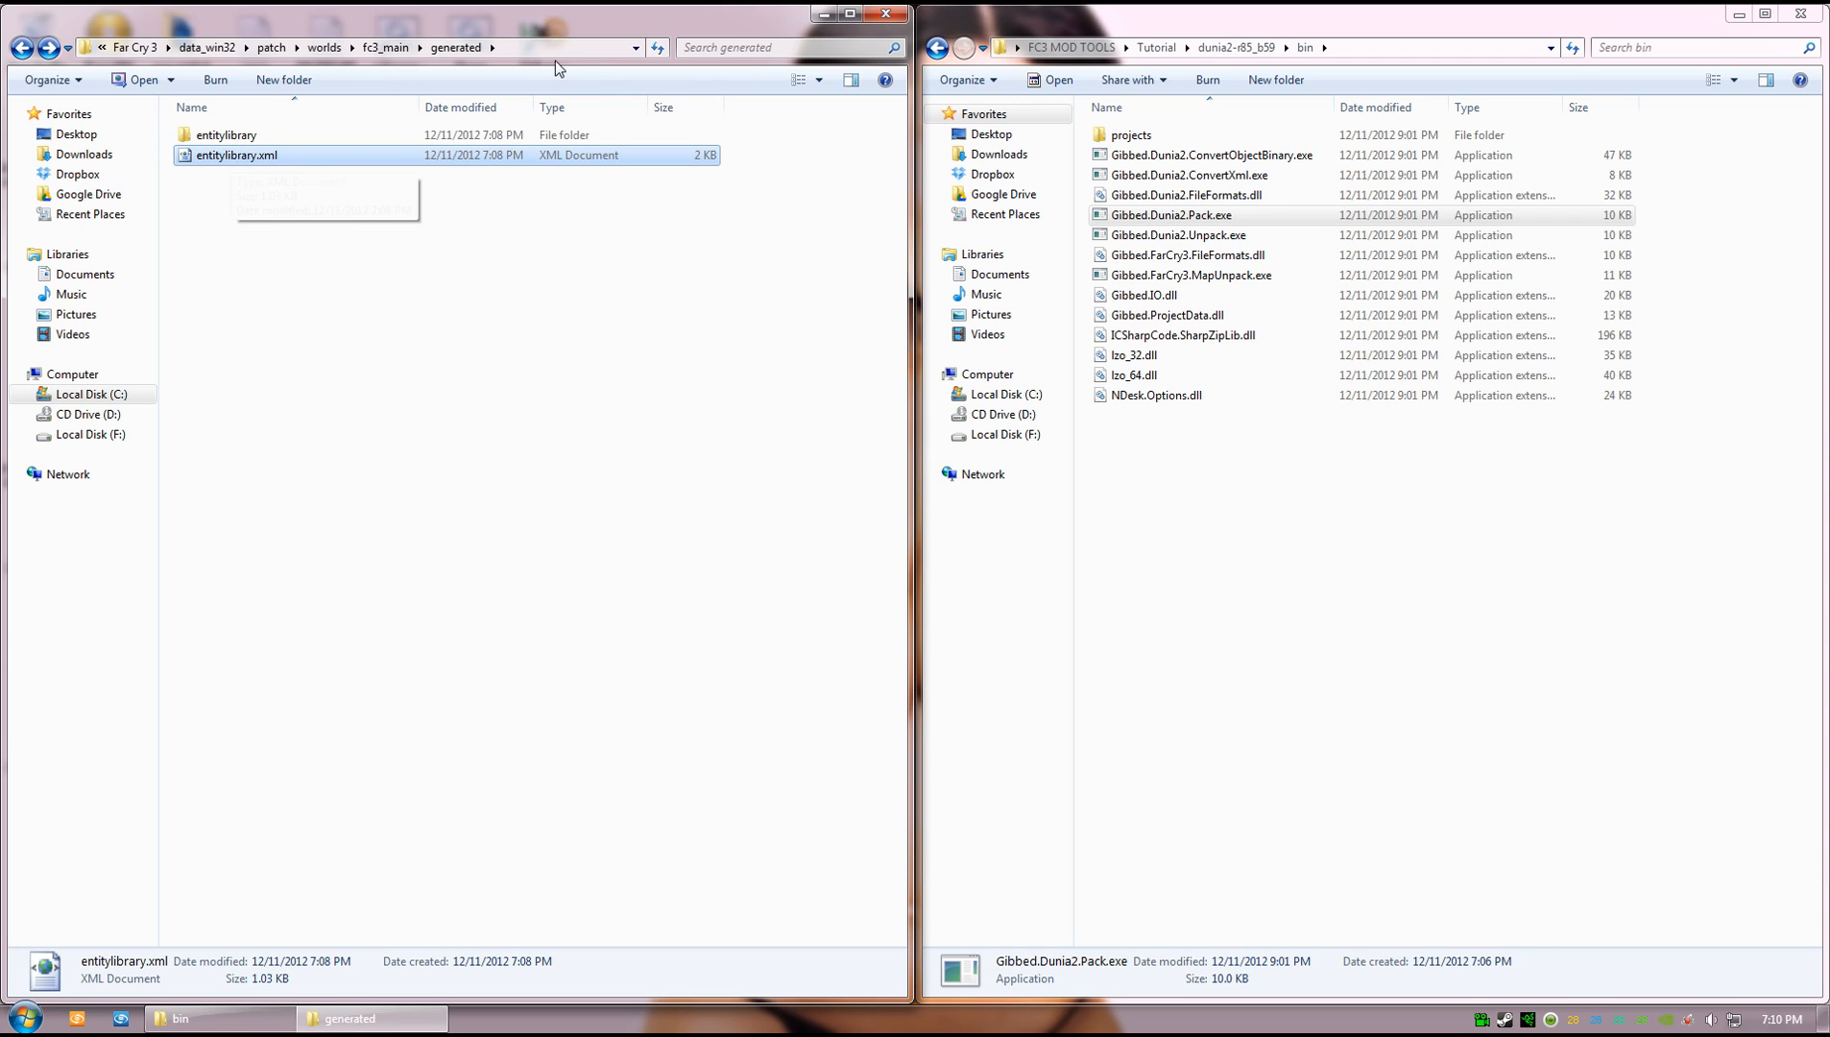
left_click(534, 48)
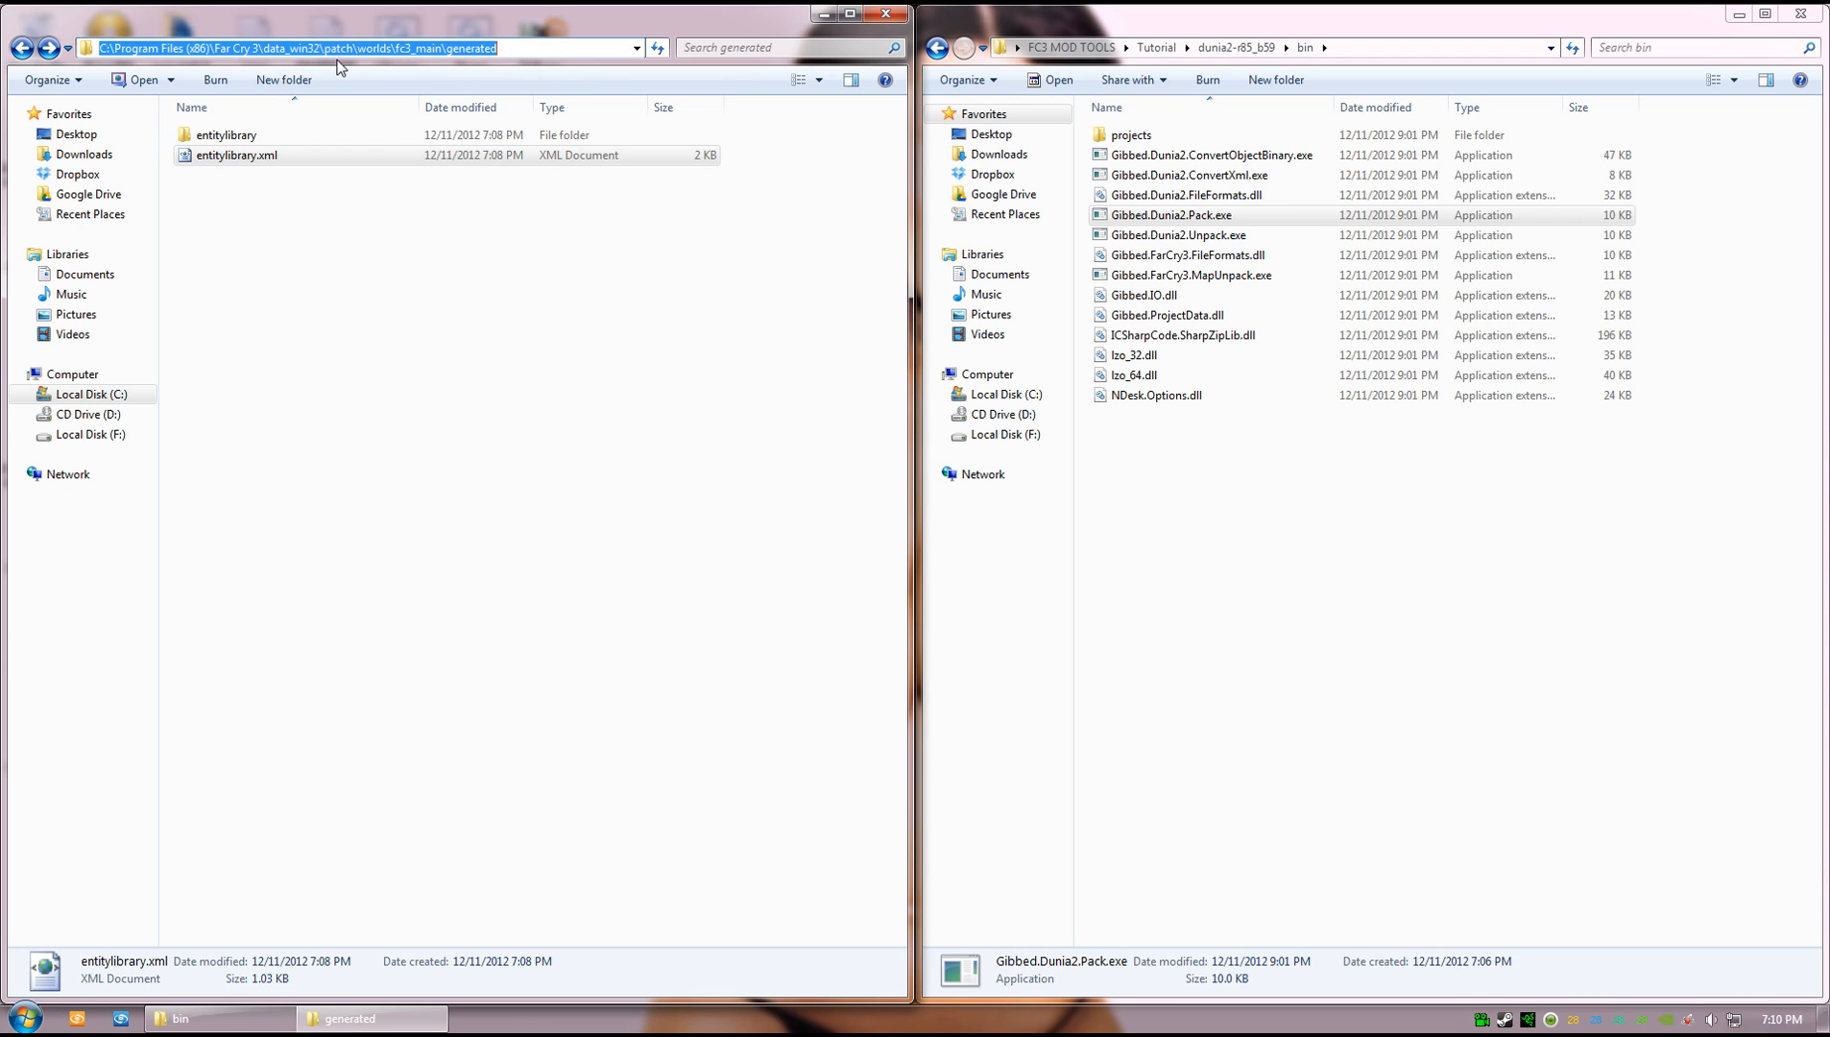
left_click(467, 52)
left_click_drag(527, 51, 283, 47)
left_click(517, 300)
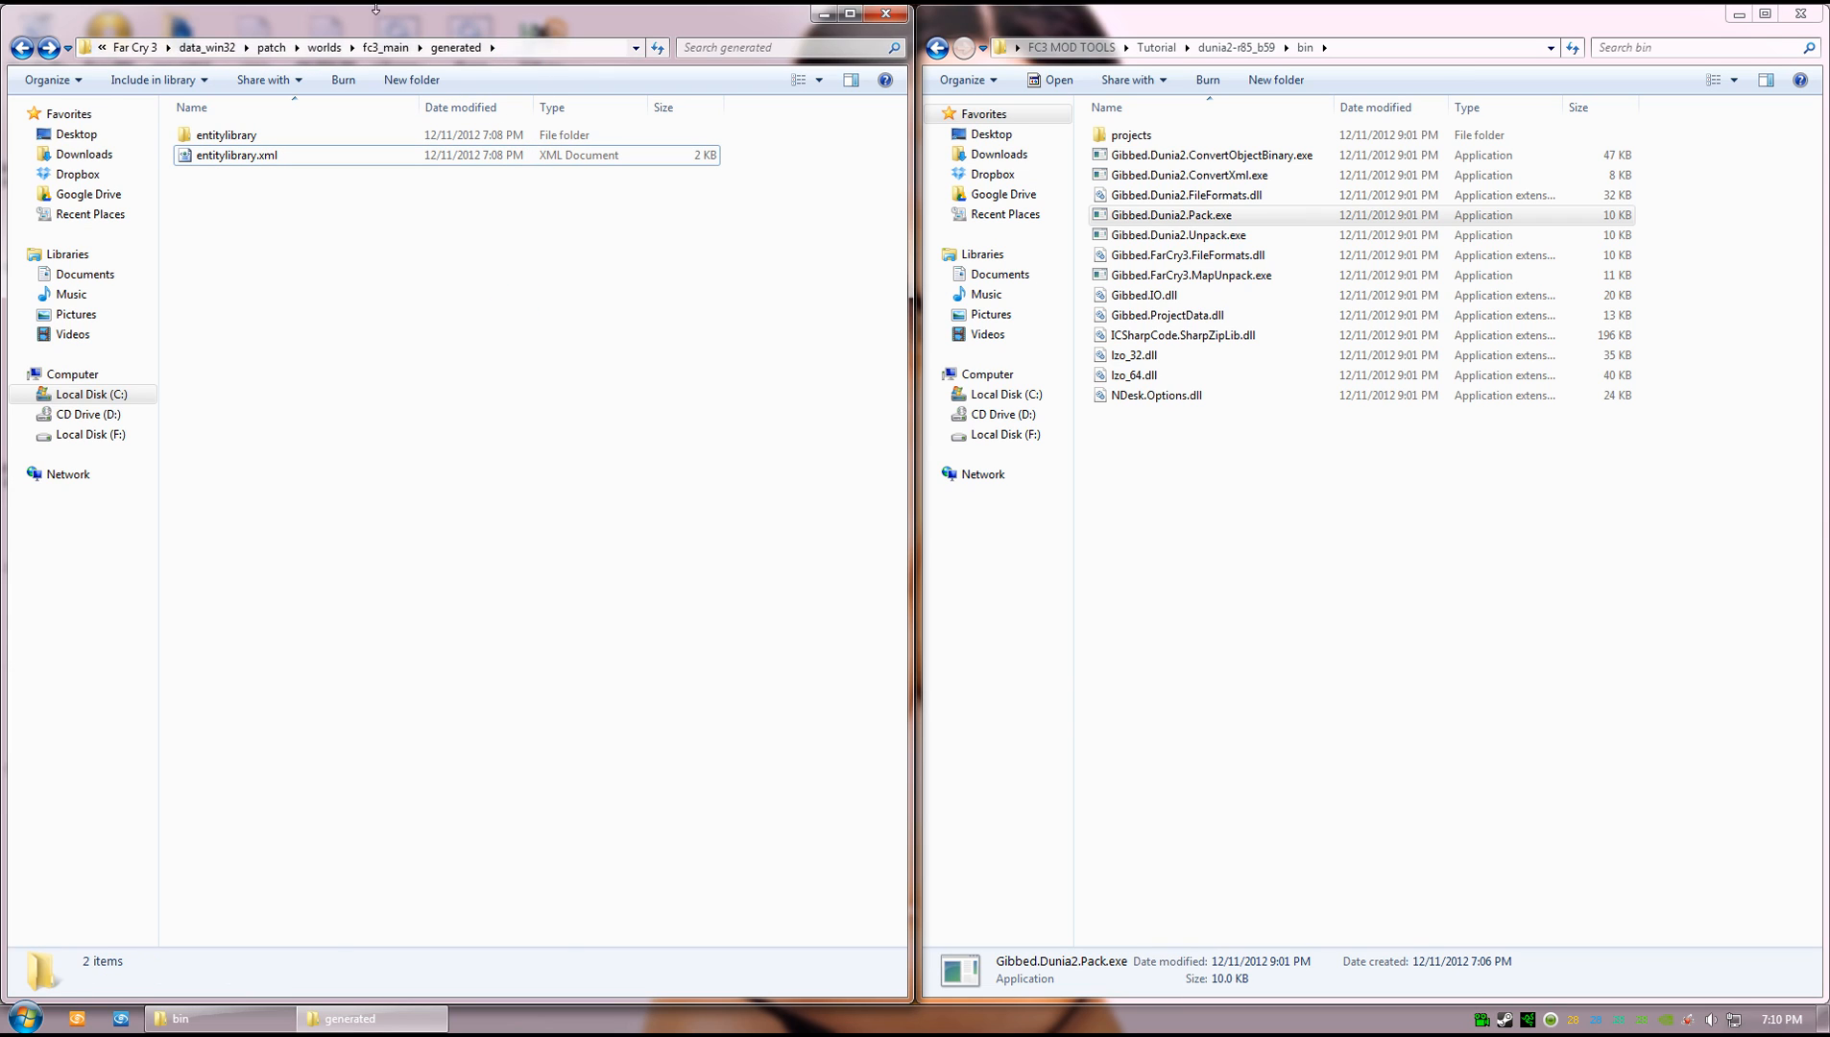
left_click(524, 48)
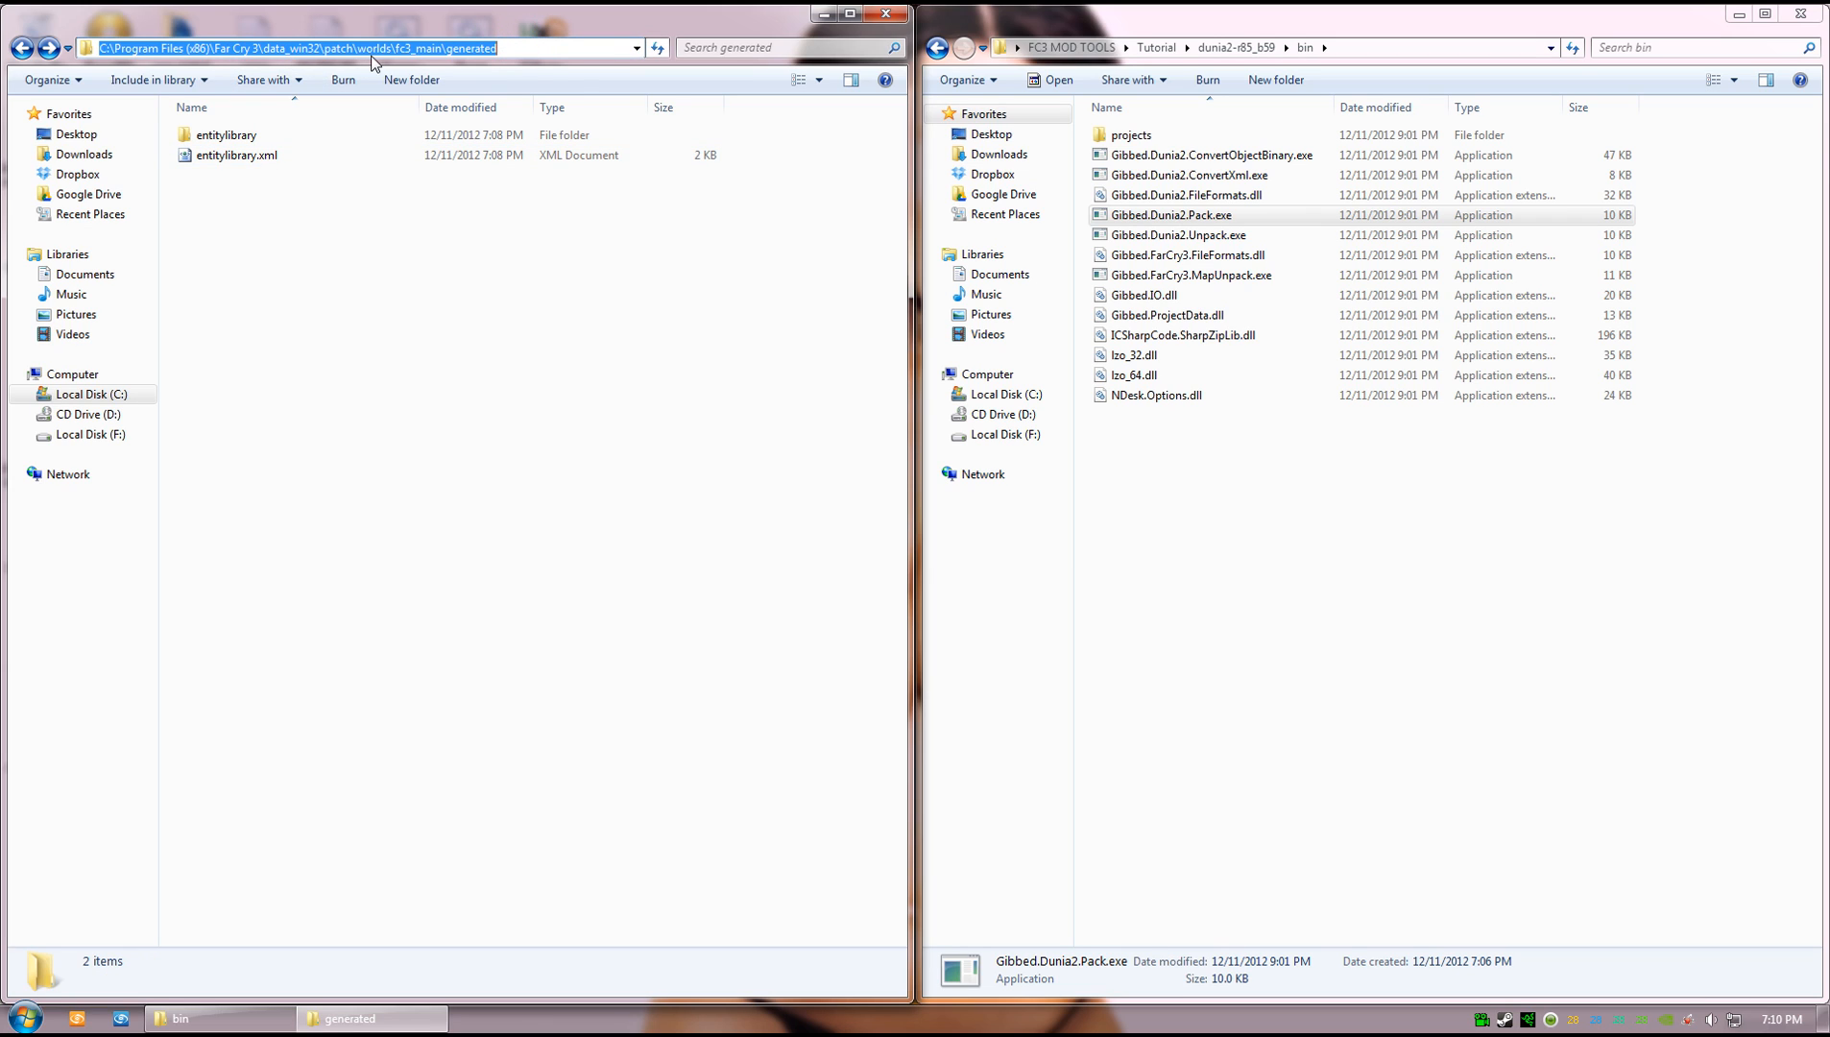
- Convert entitylibrary.xml to an FCB file with Gibbed.Dunia2.ConvertObjectBinary.exe
left_click(242, 156)
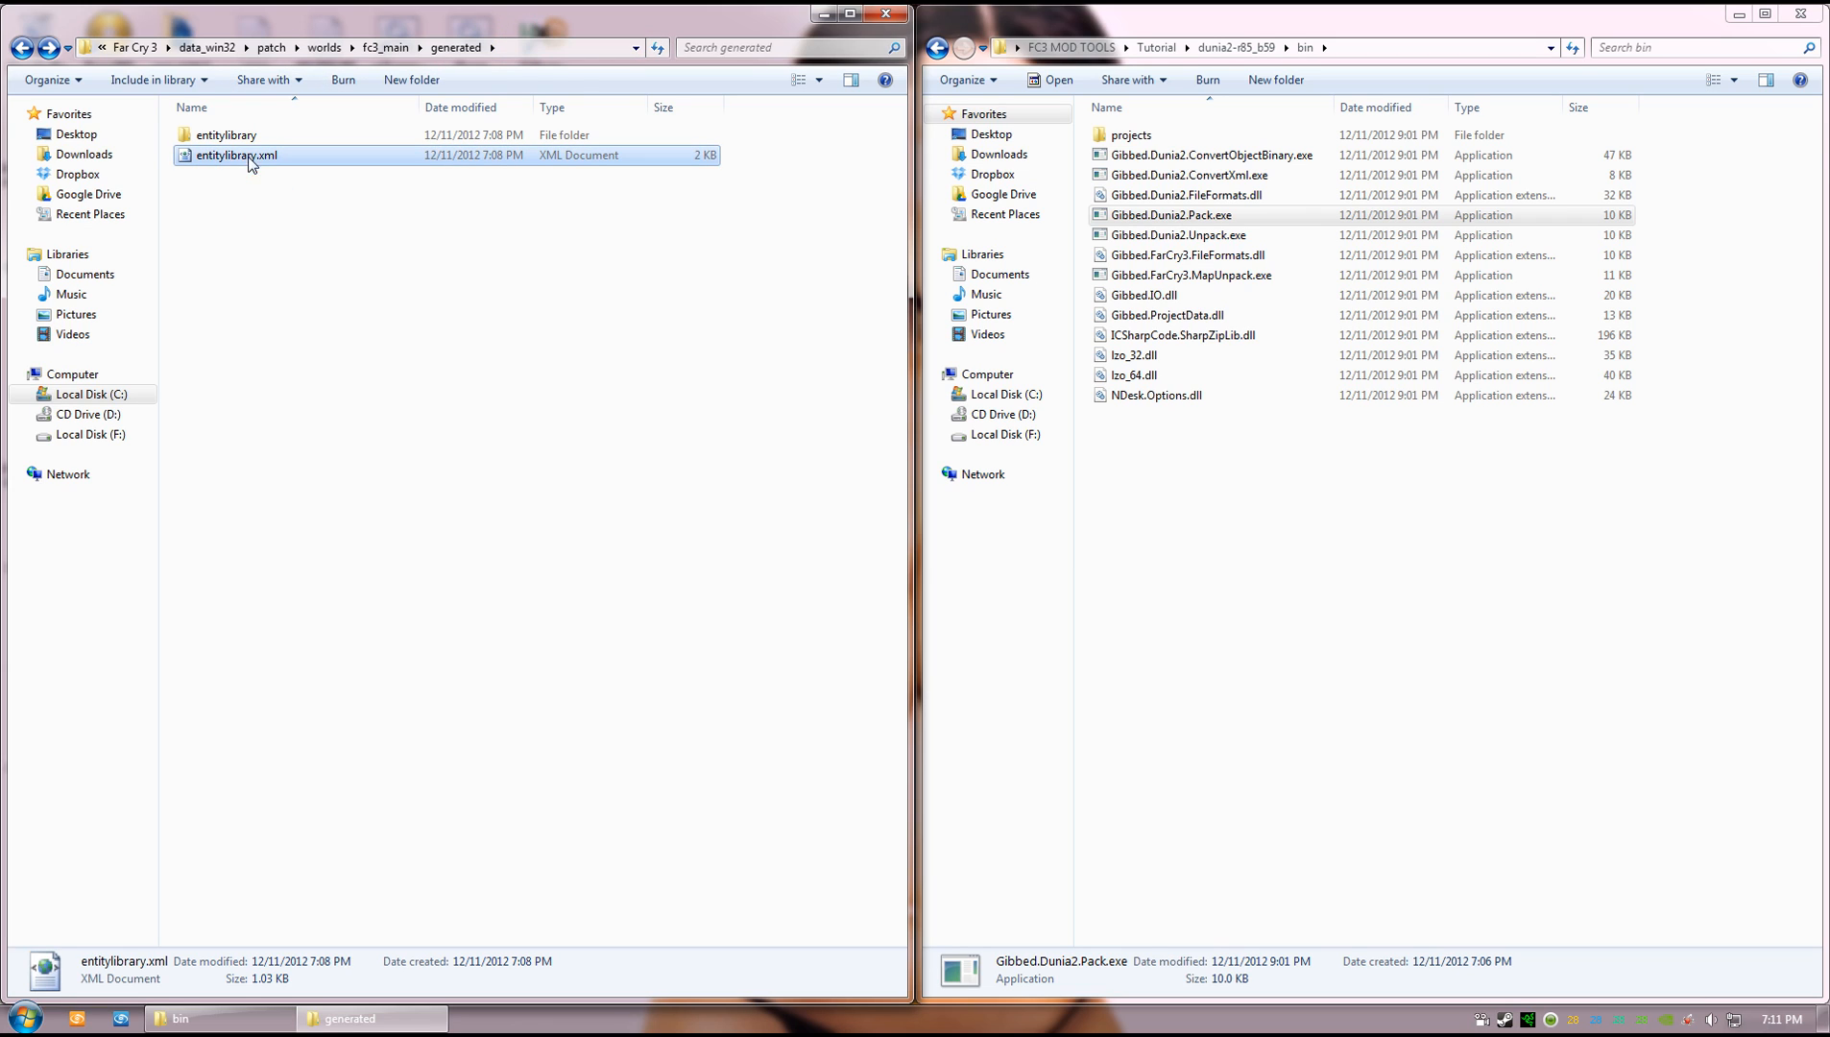
left_click_drag(223, 165, 1246, 163)
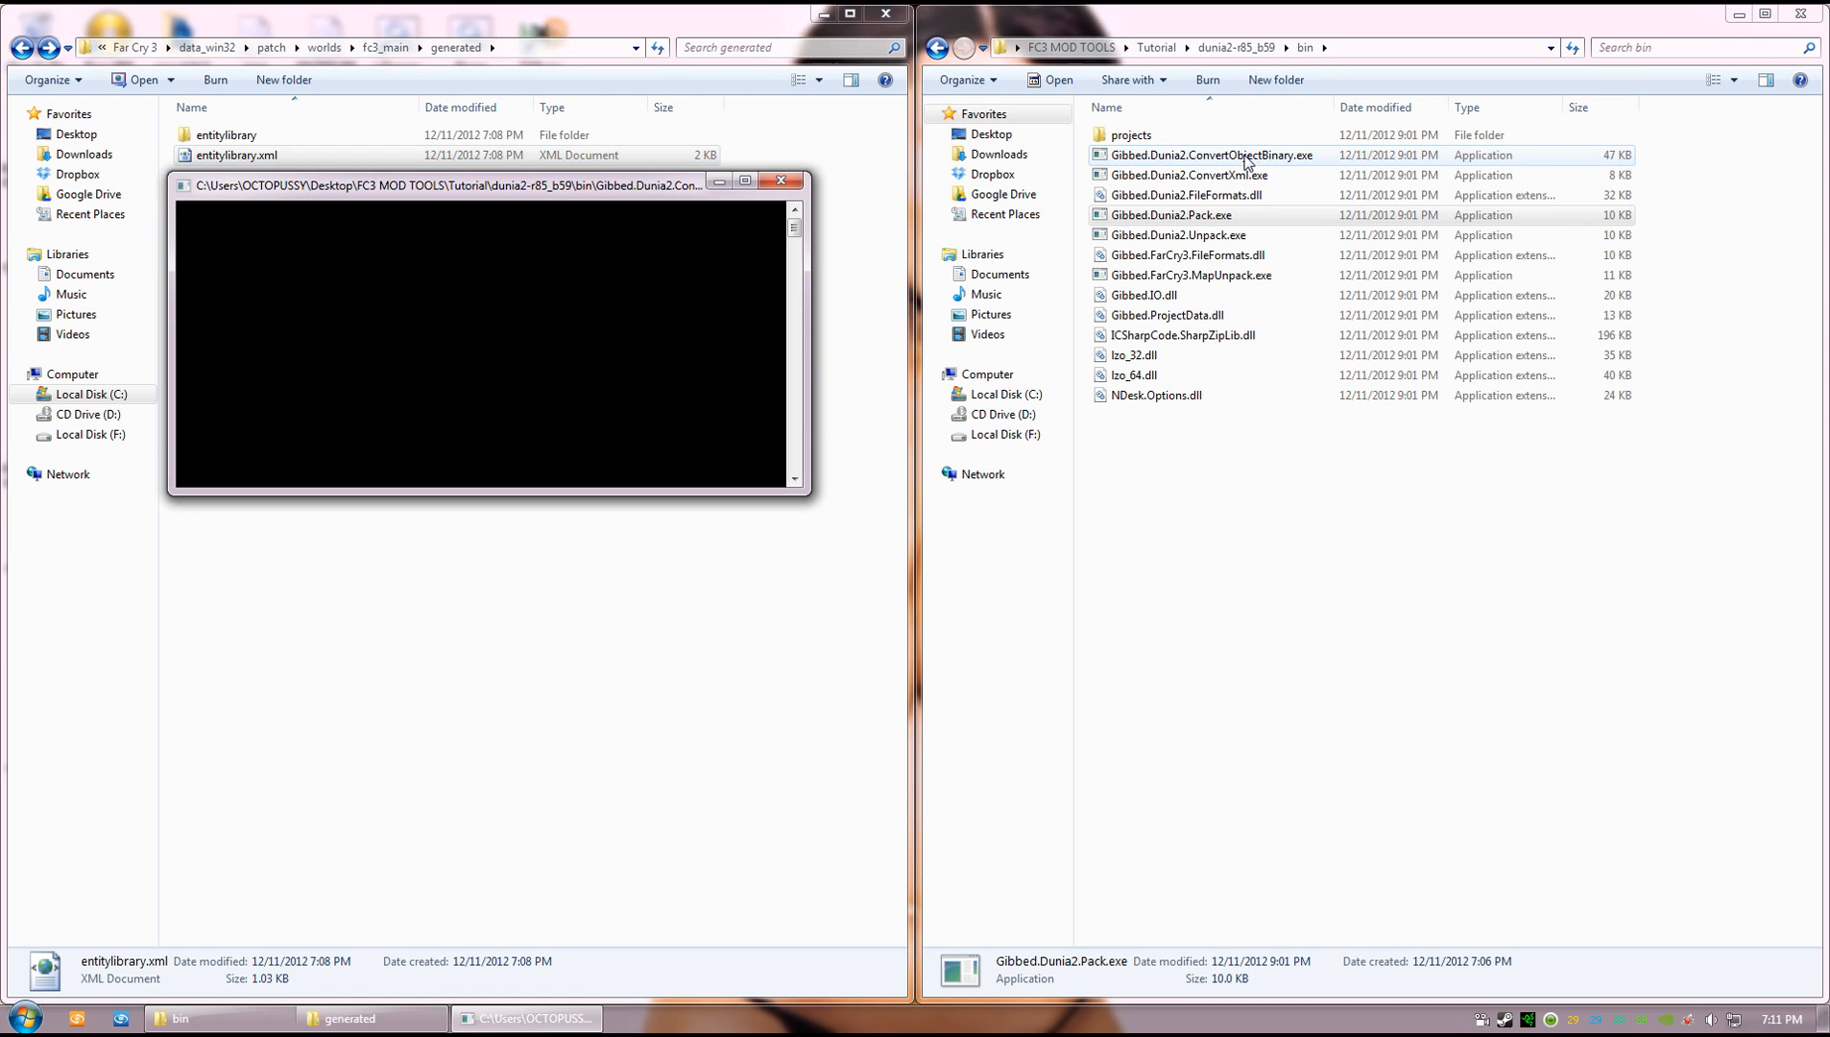
left_click_drag(576, 183, 1064, 372)
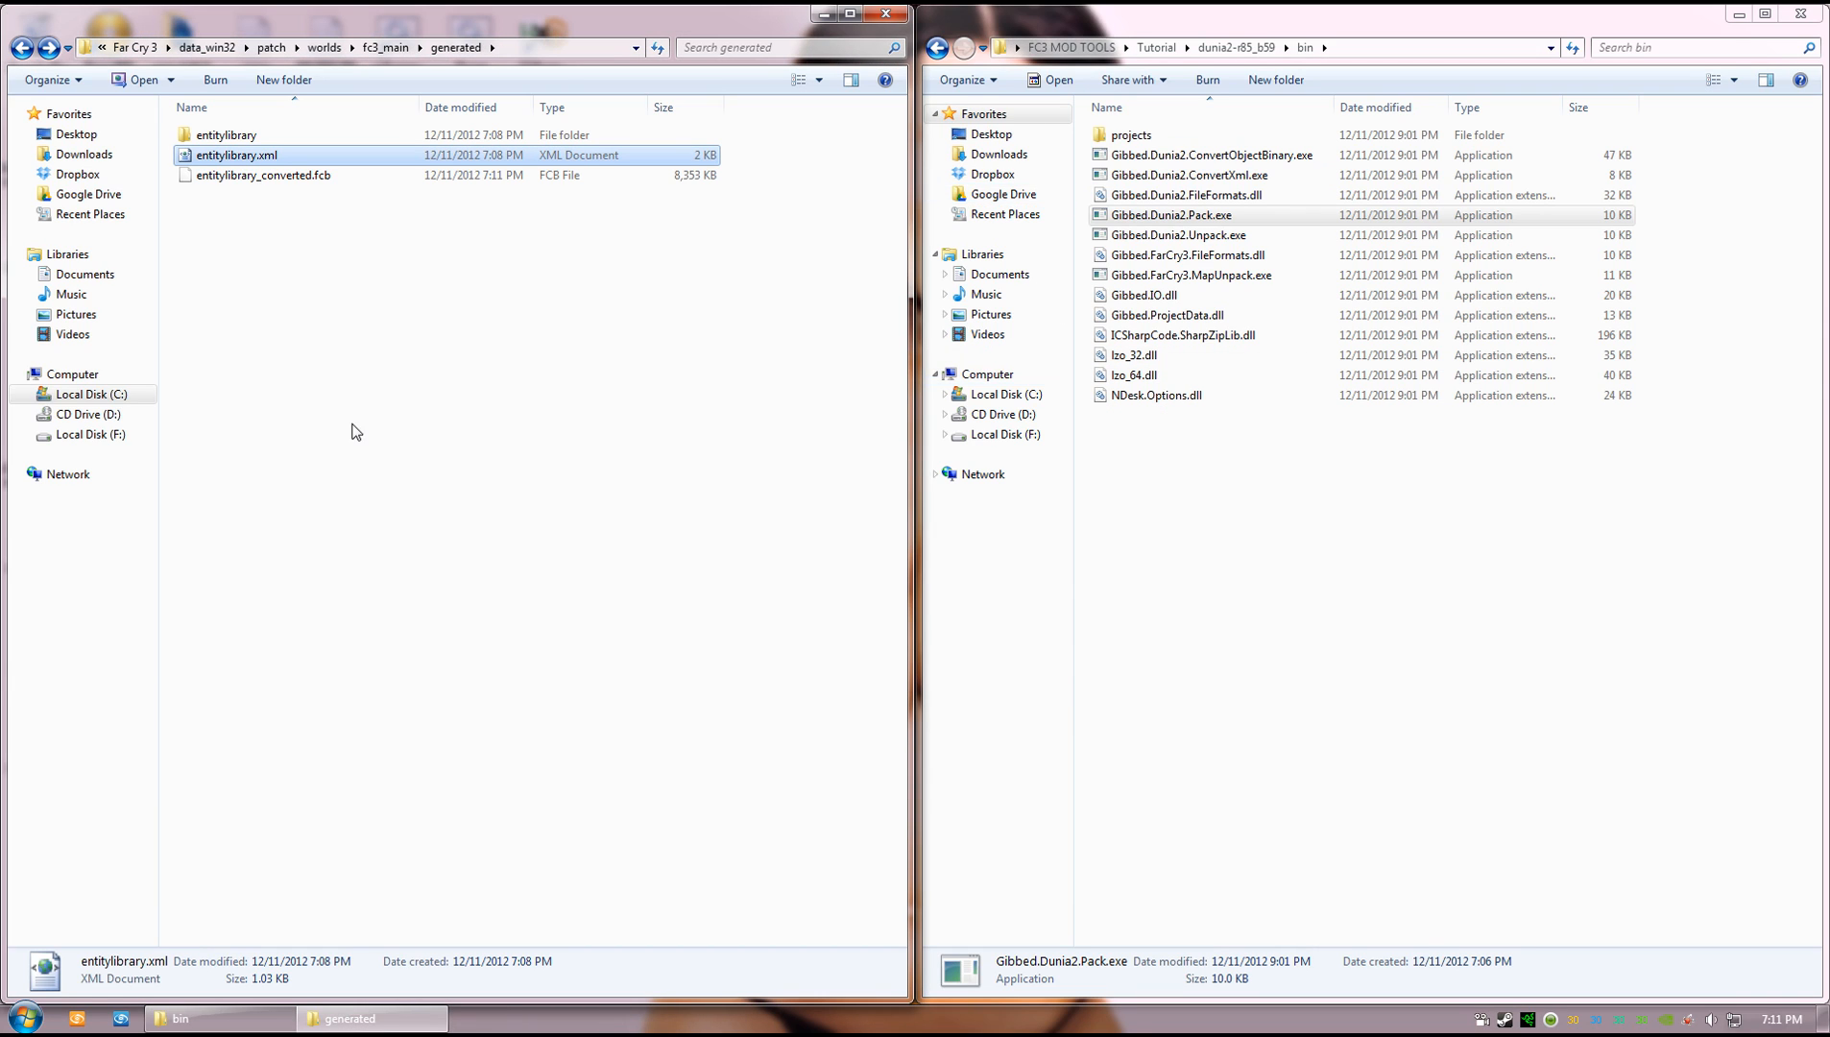
left_click(355, 428)
- Rename entitylibrary_converted.fcb to entitylibrary.fcb
left_click(230, 177)
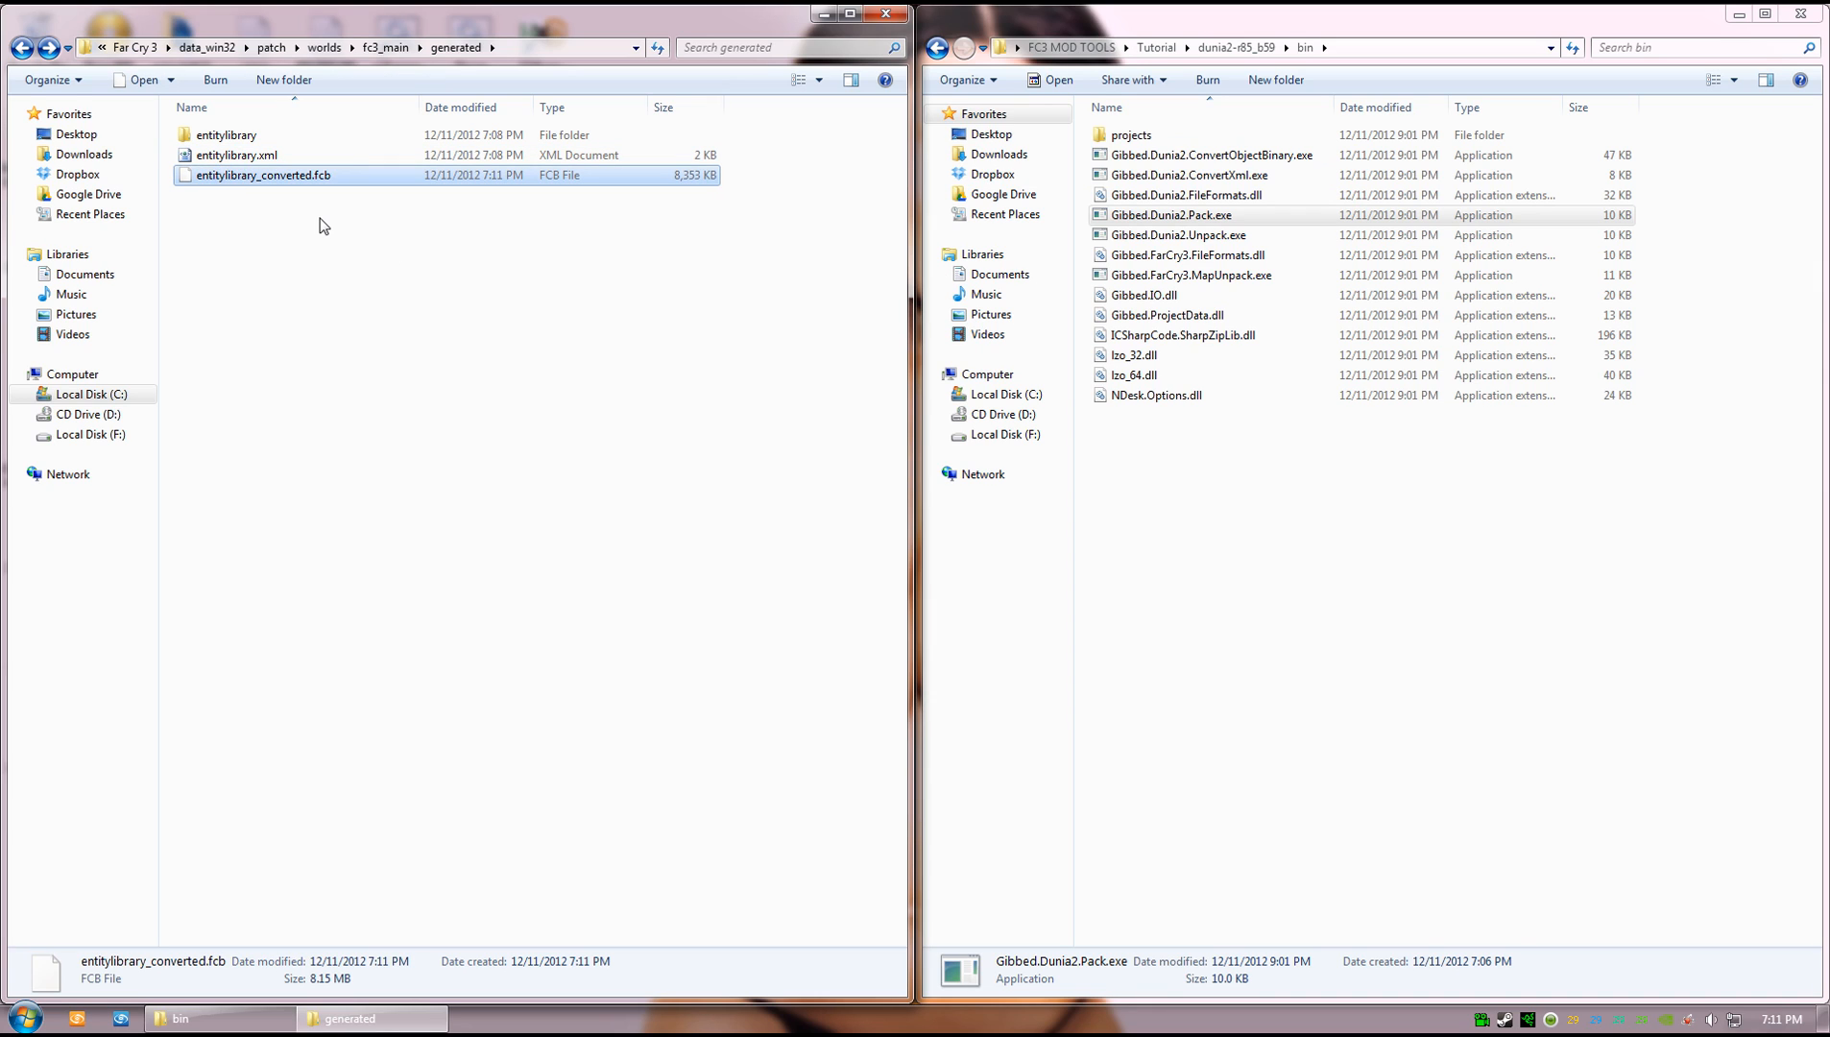
key("F2")
left_click_drag(312, 174, 261, 181)
key("BackSpace")
key("Return")
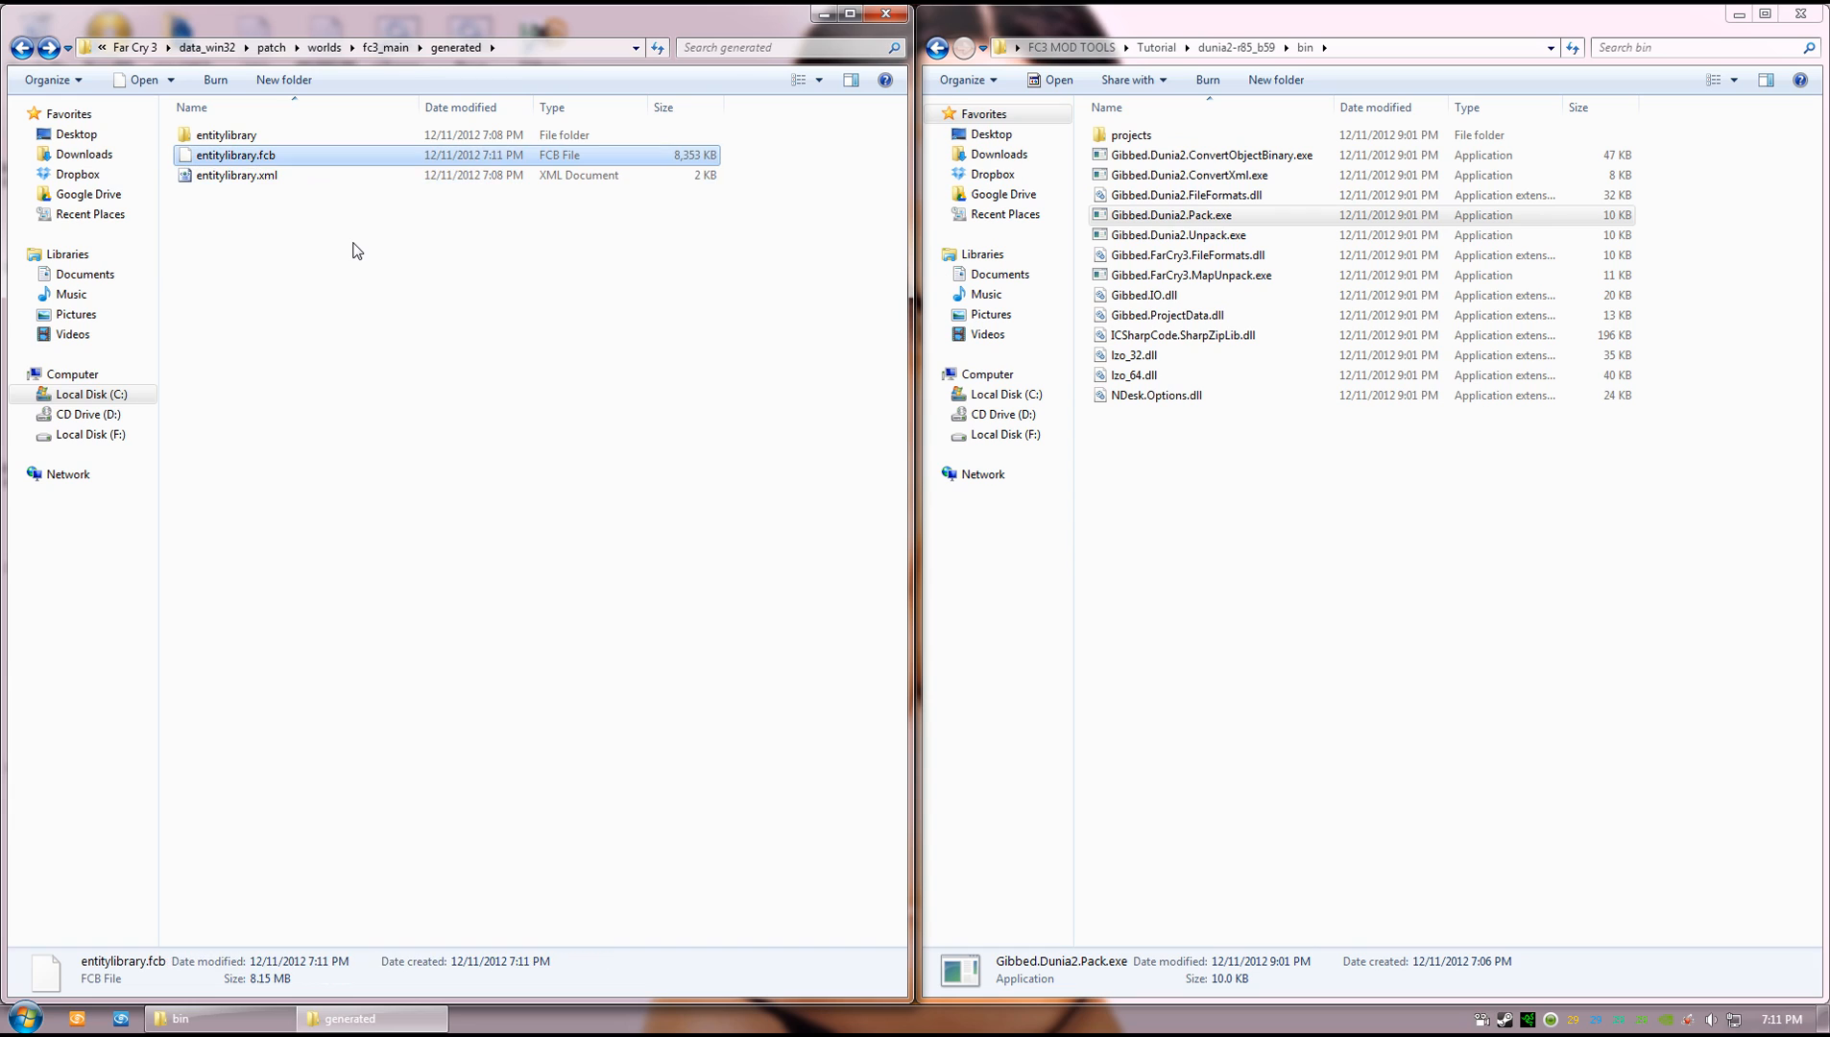
left_click(330, 228)
left_click(246, 157)
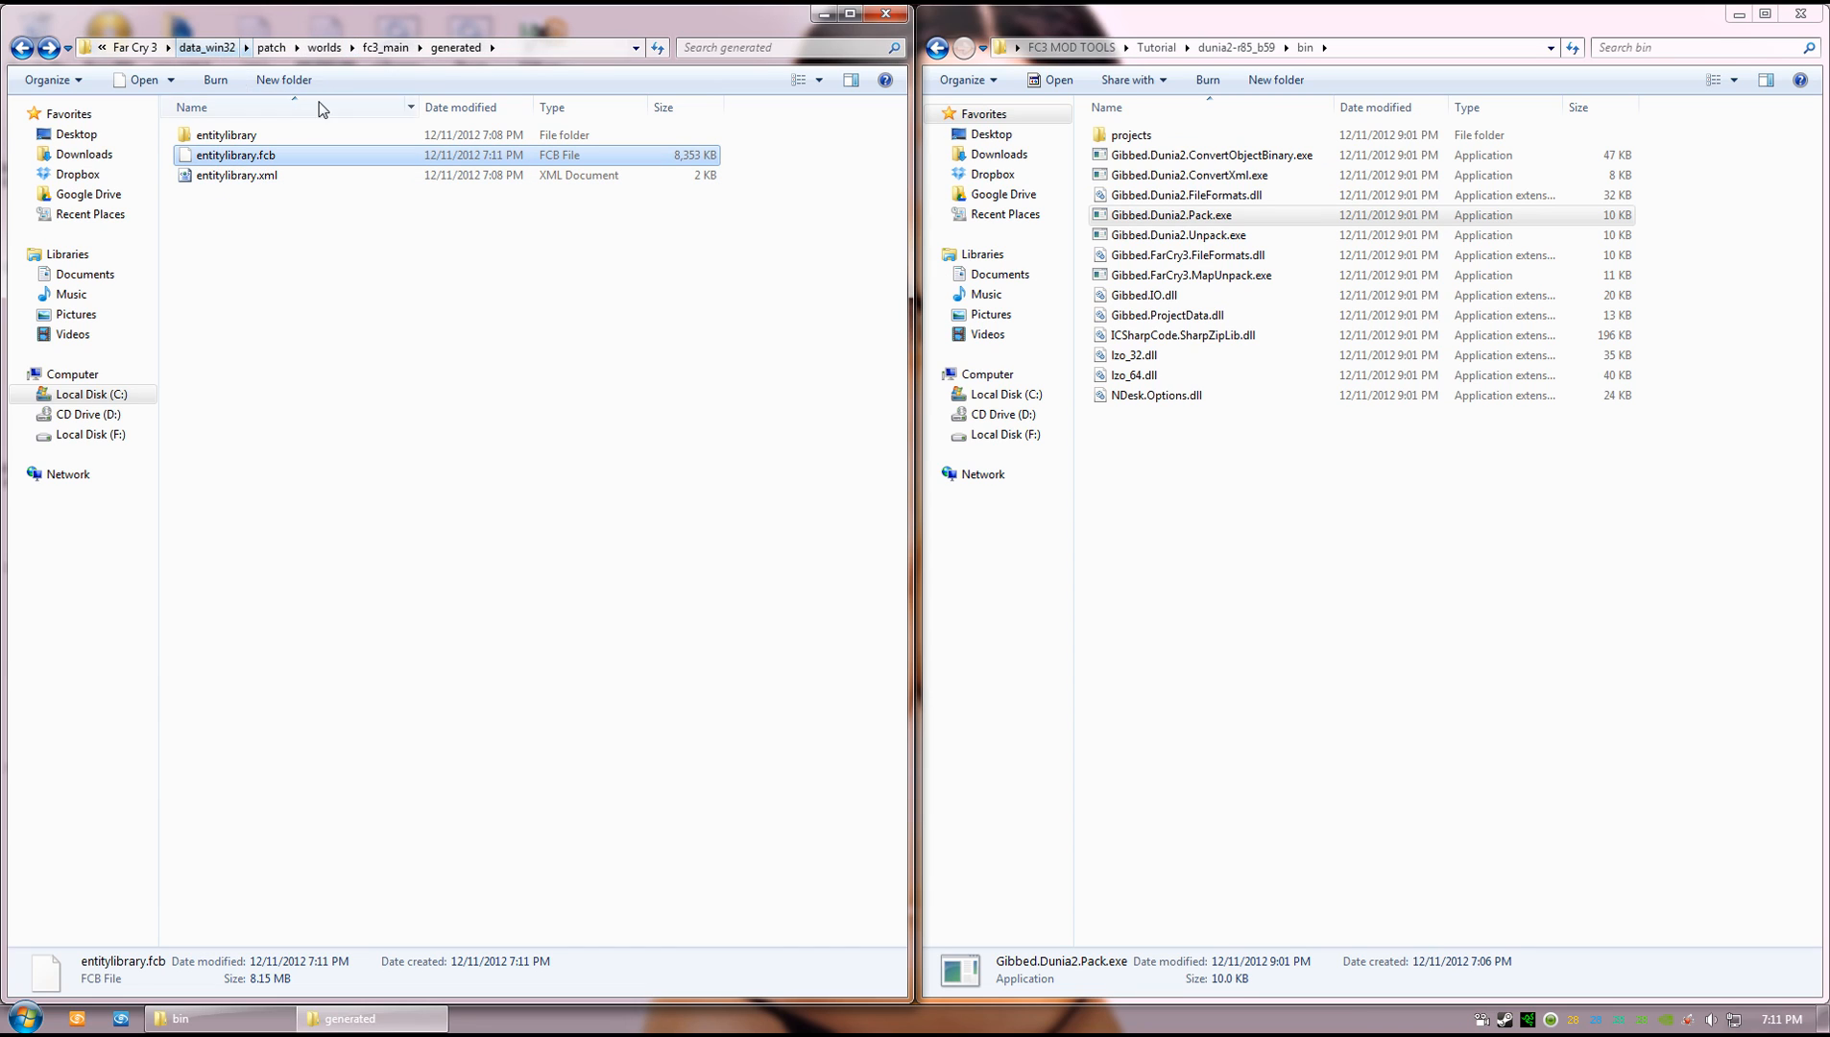
- Go up to the data_win32 folder and pack the patch folder with Gibbed.Dunia2.Pack.exe
left_click(213, 52)
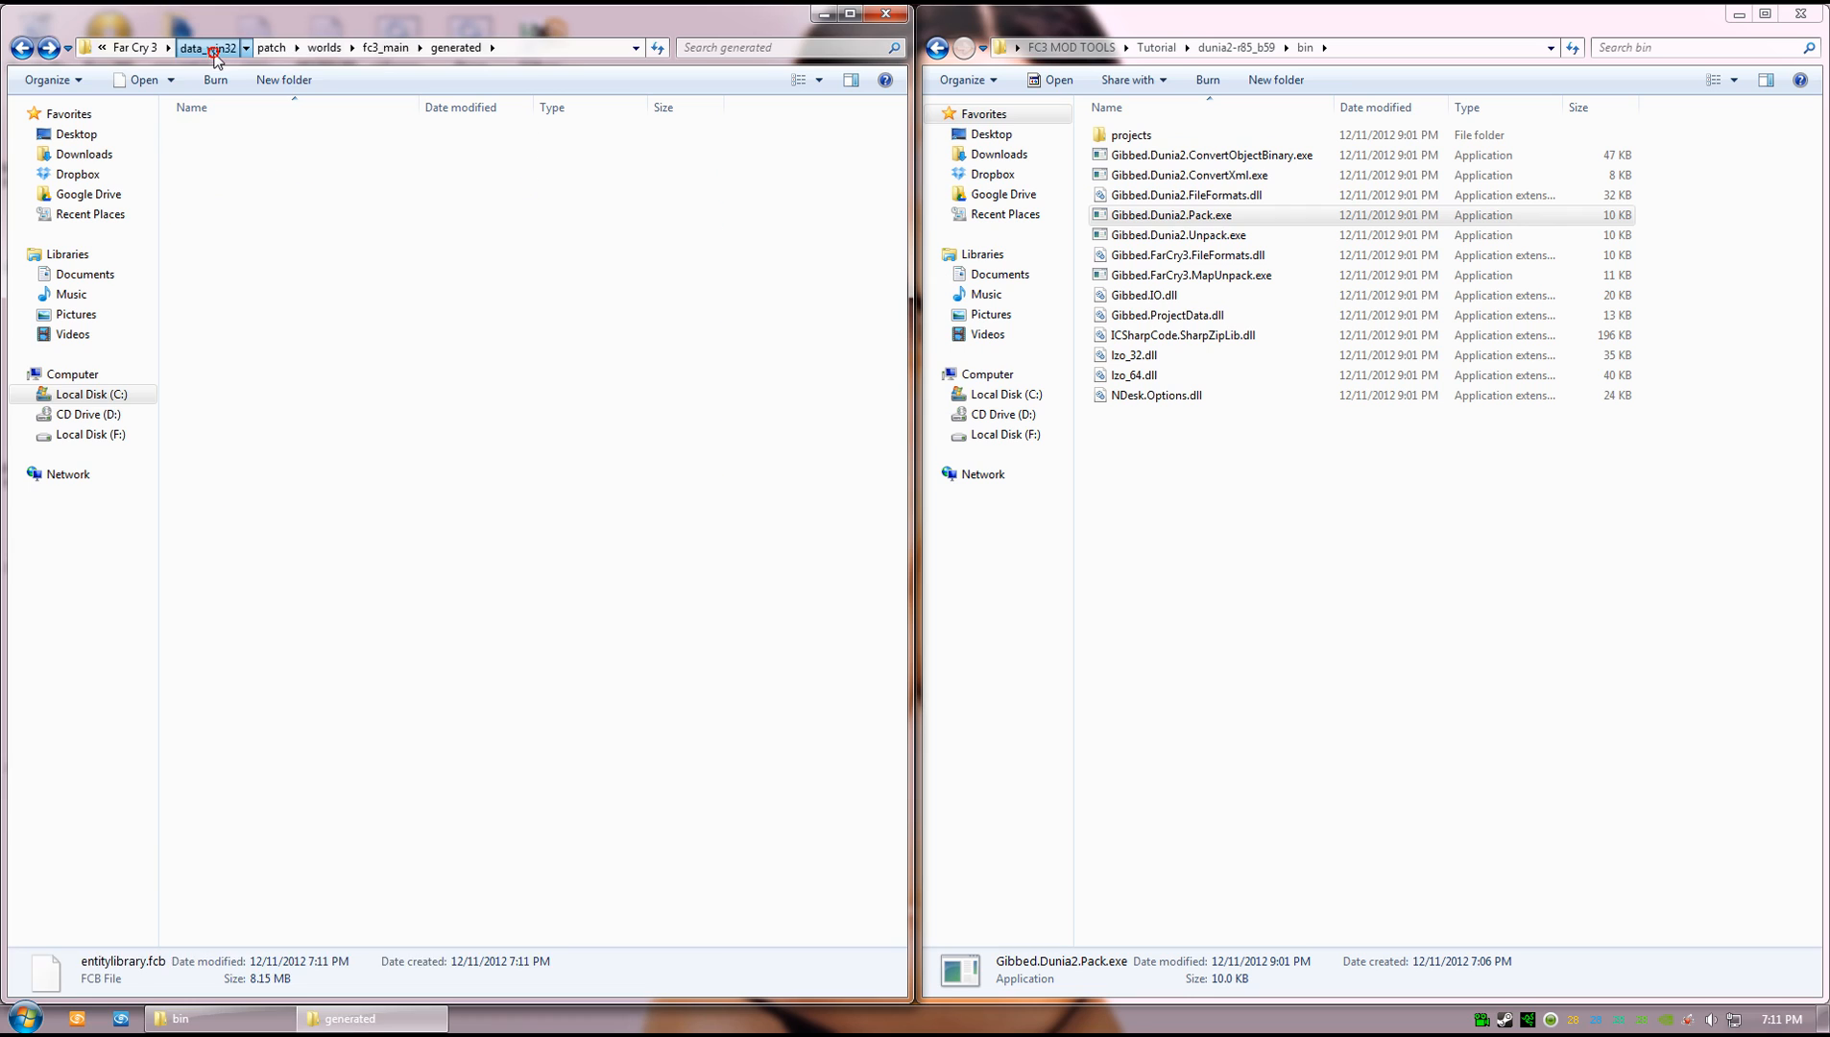
left_click(371, 653)
left_click(214, 217)
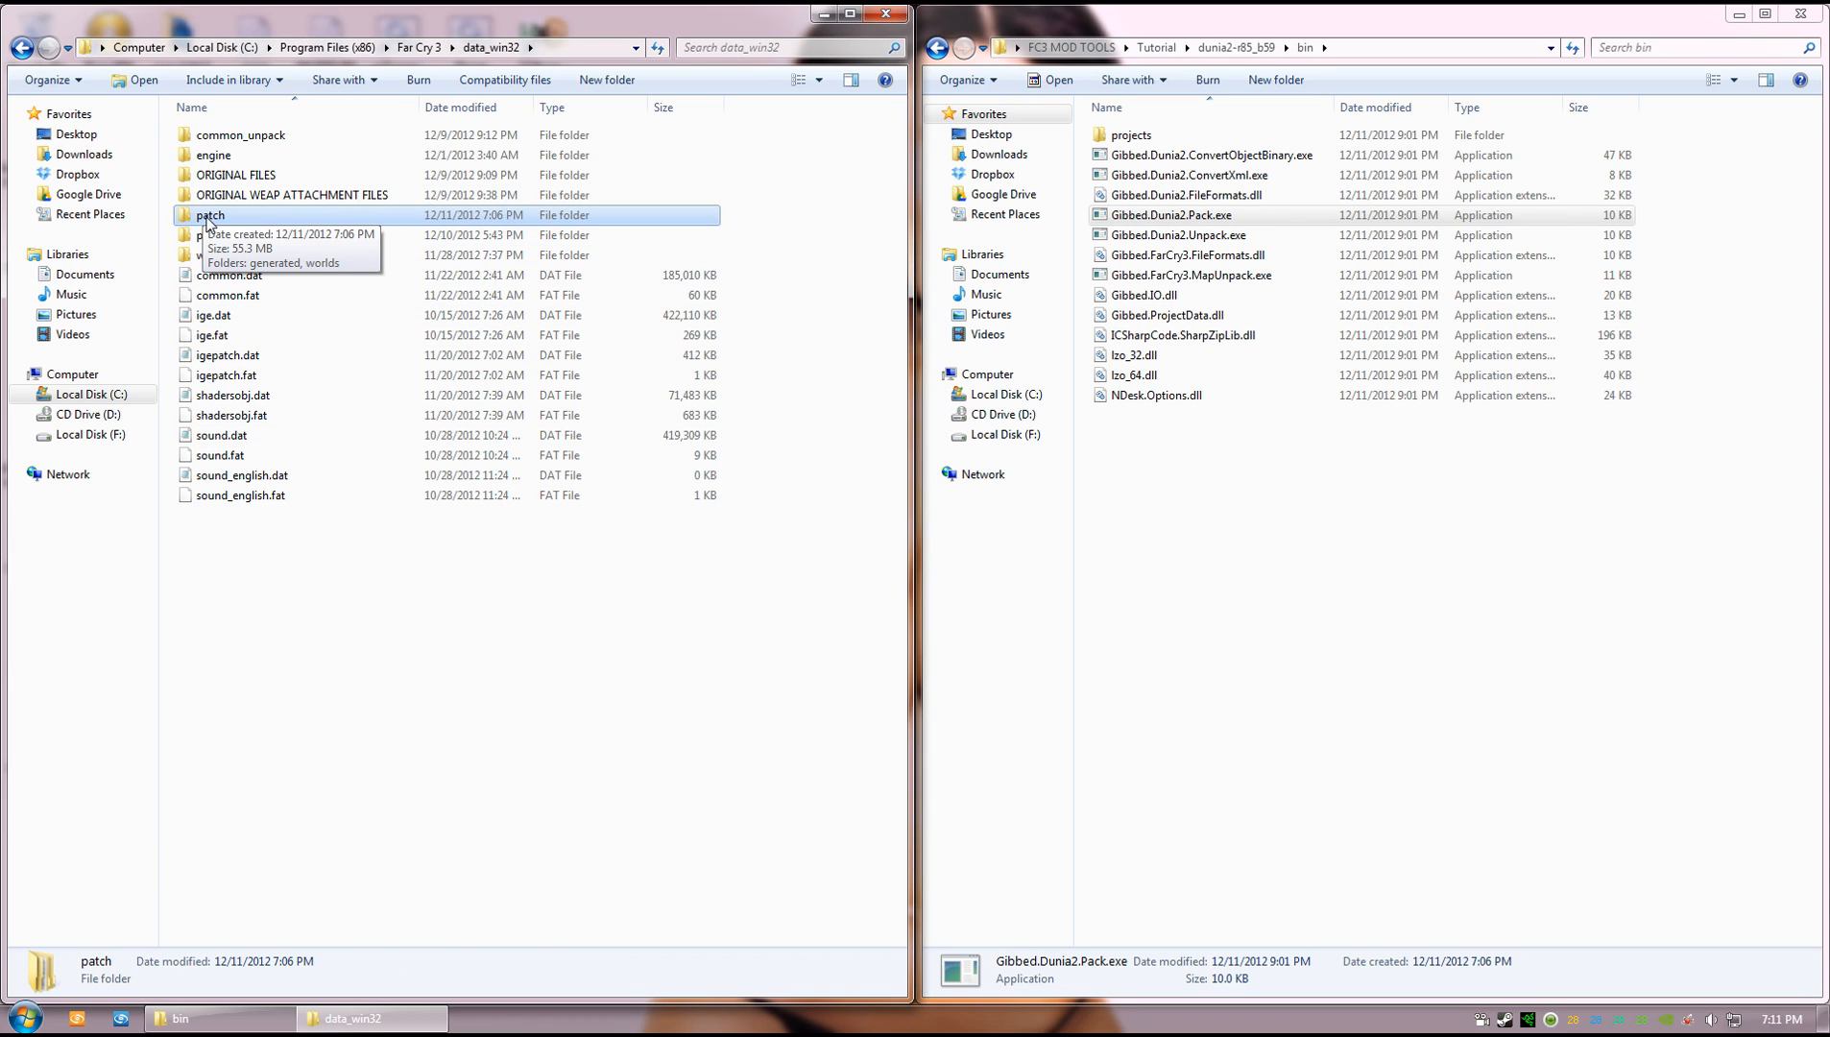
left_click_drag(205, 223, 1209, 220)
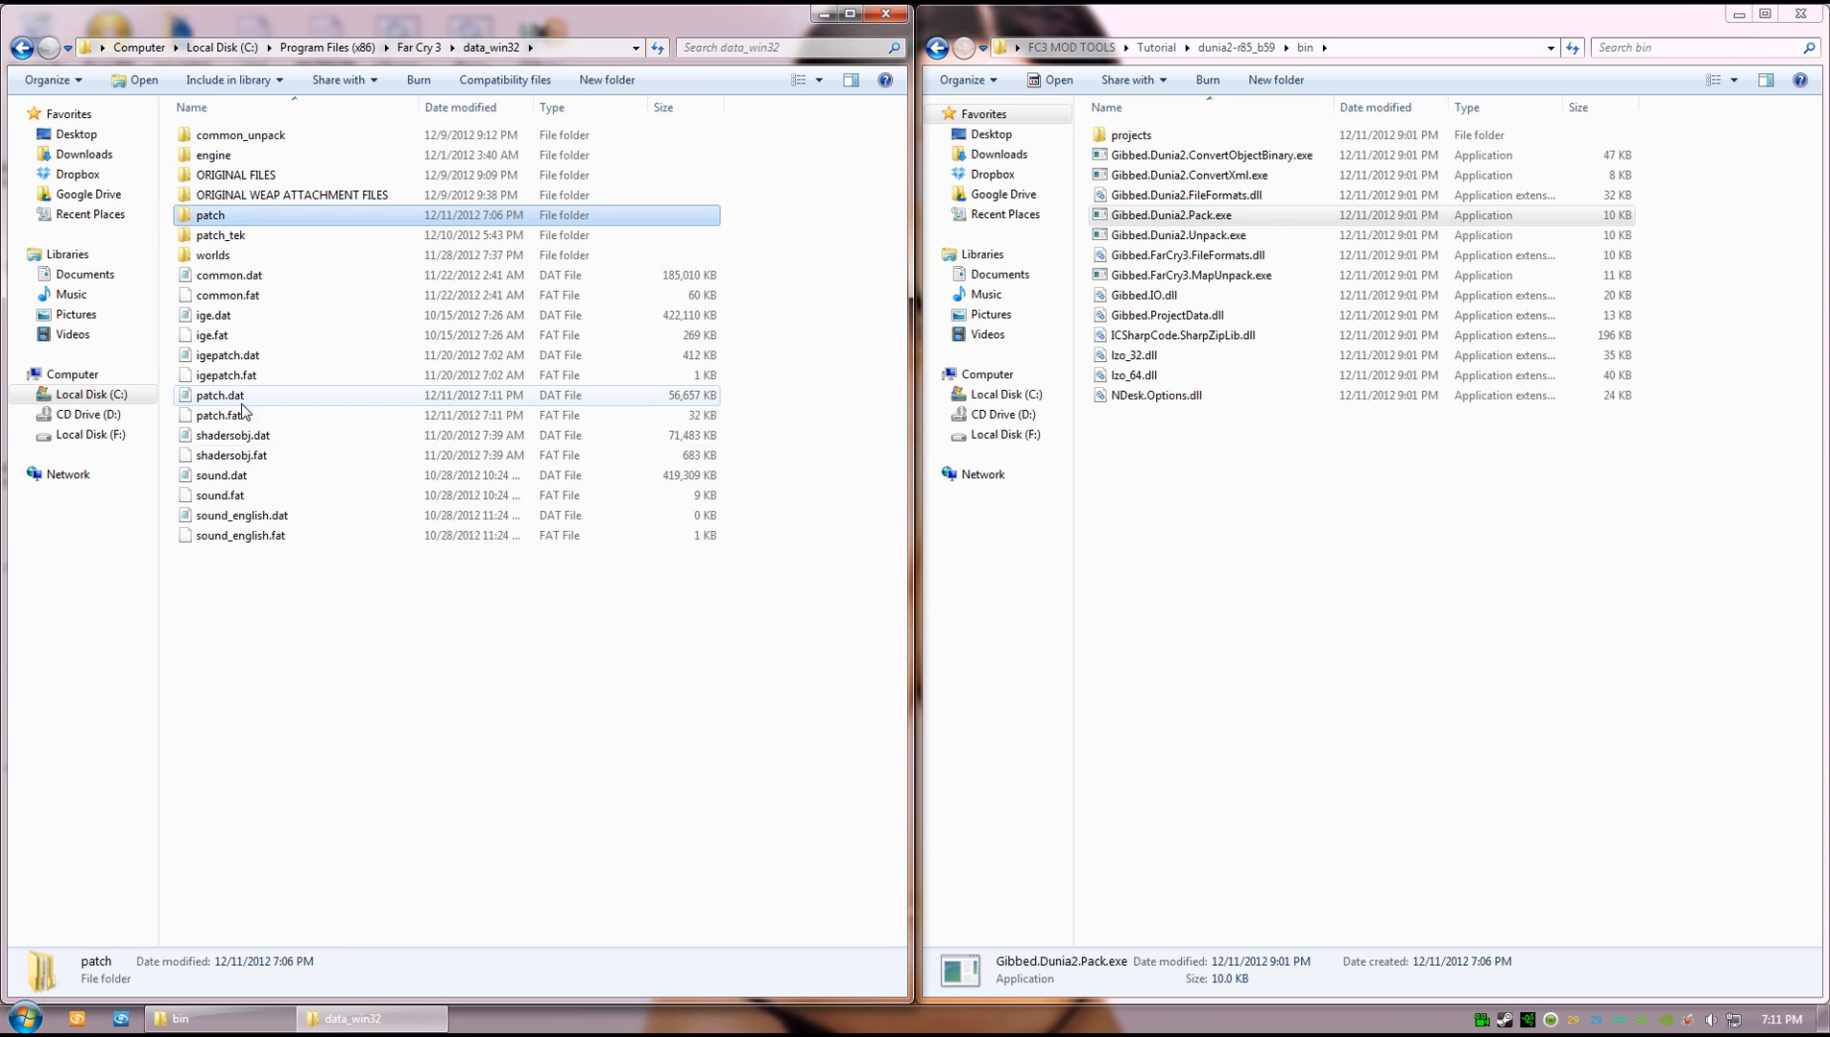
- Check the packed patch.dat and patch.fat files in the data_win32 folder
left_click(228, 397)
left_click(227, 417)
left_click(381, 693)
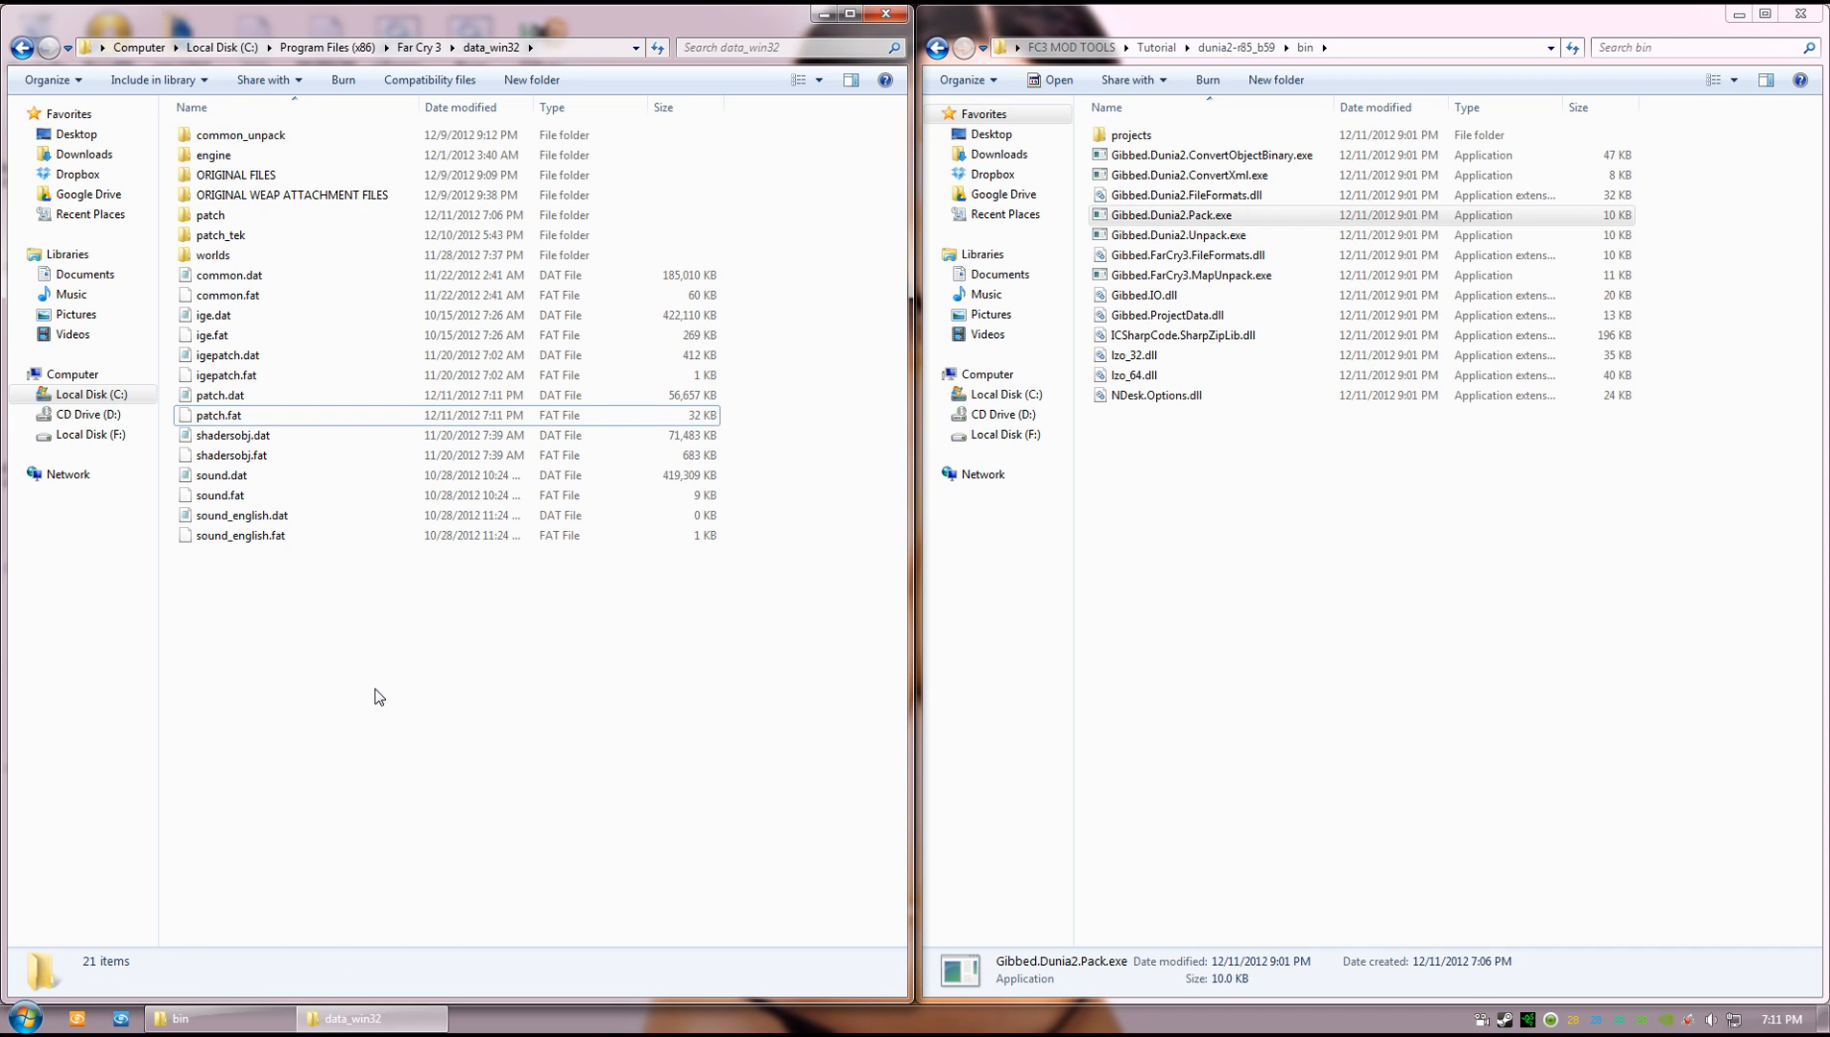
left_click(474, 690)
left_click(348, 675)
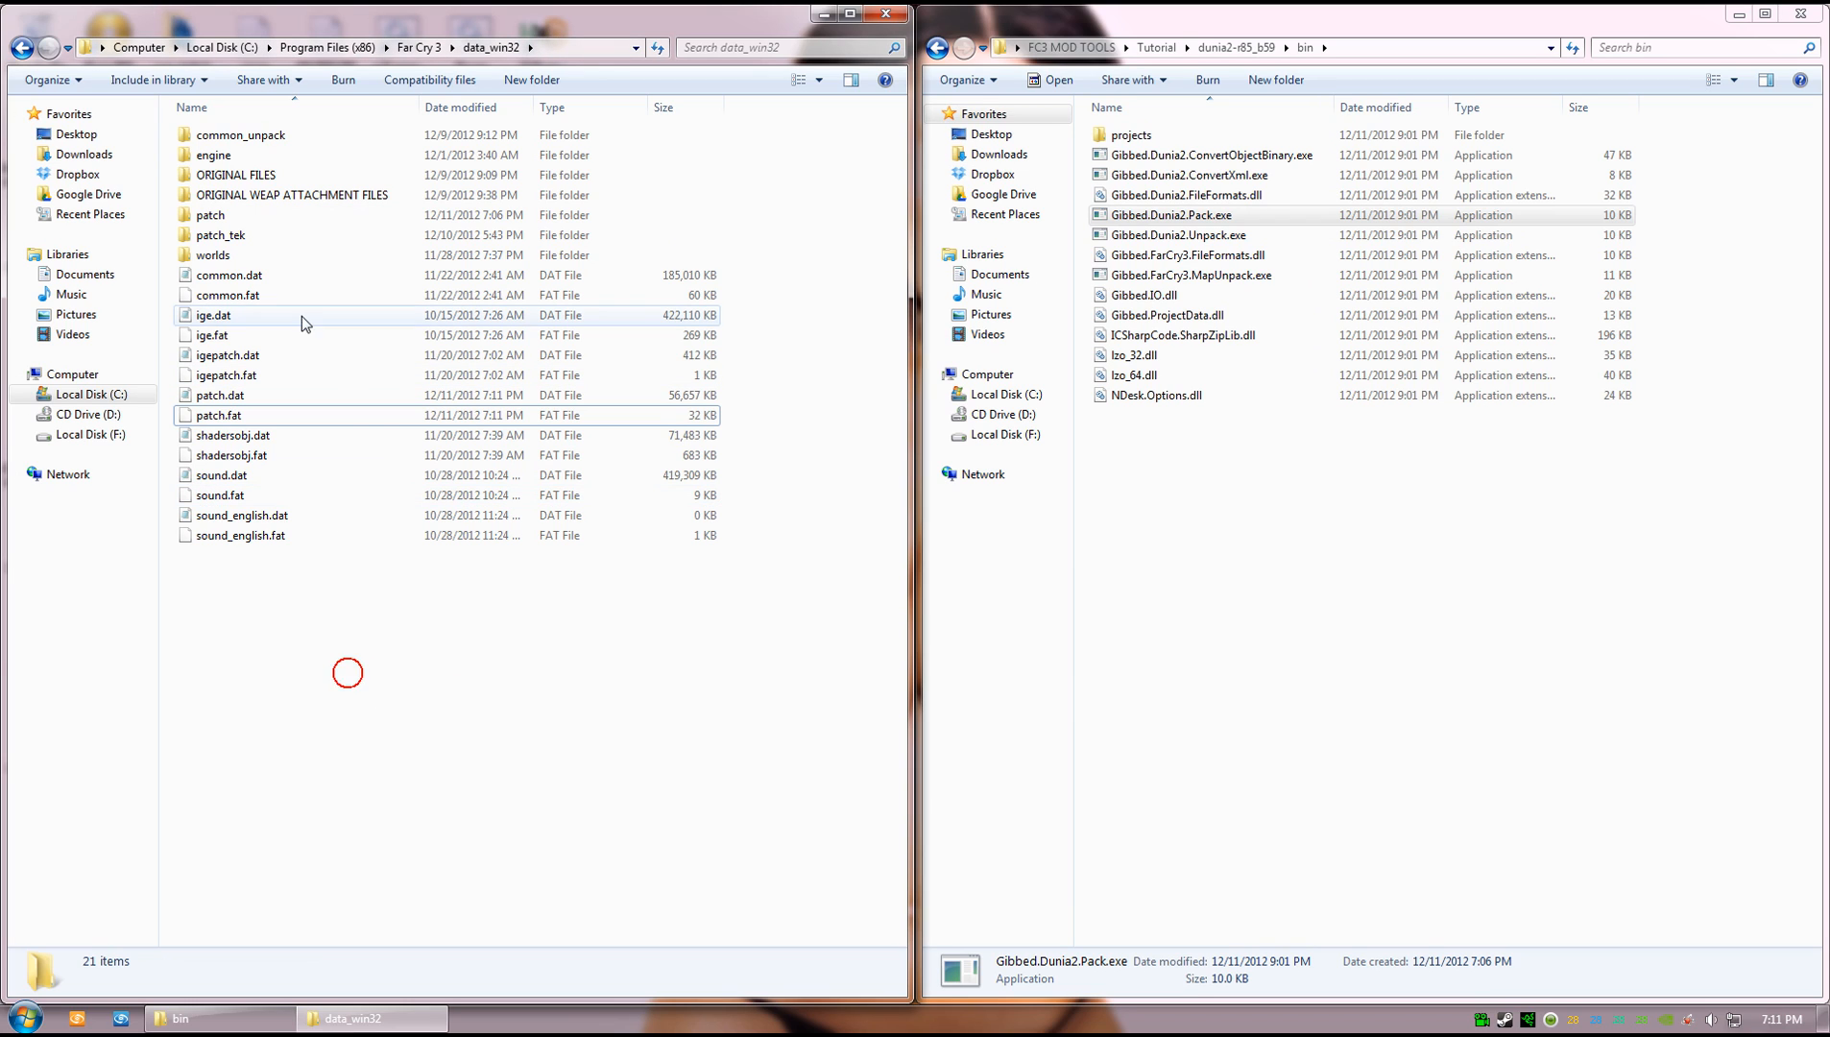
left_click(443, 730)
- Open the patch folder inside data_win32
left_click(222, 218)
double_click(222, 218)
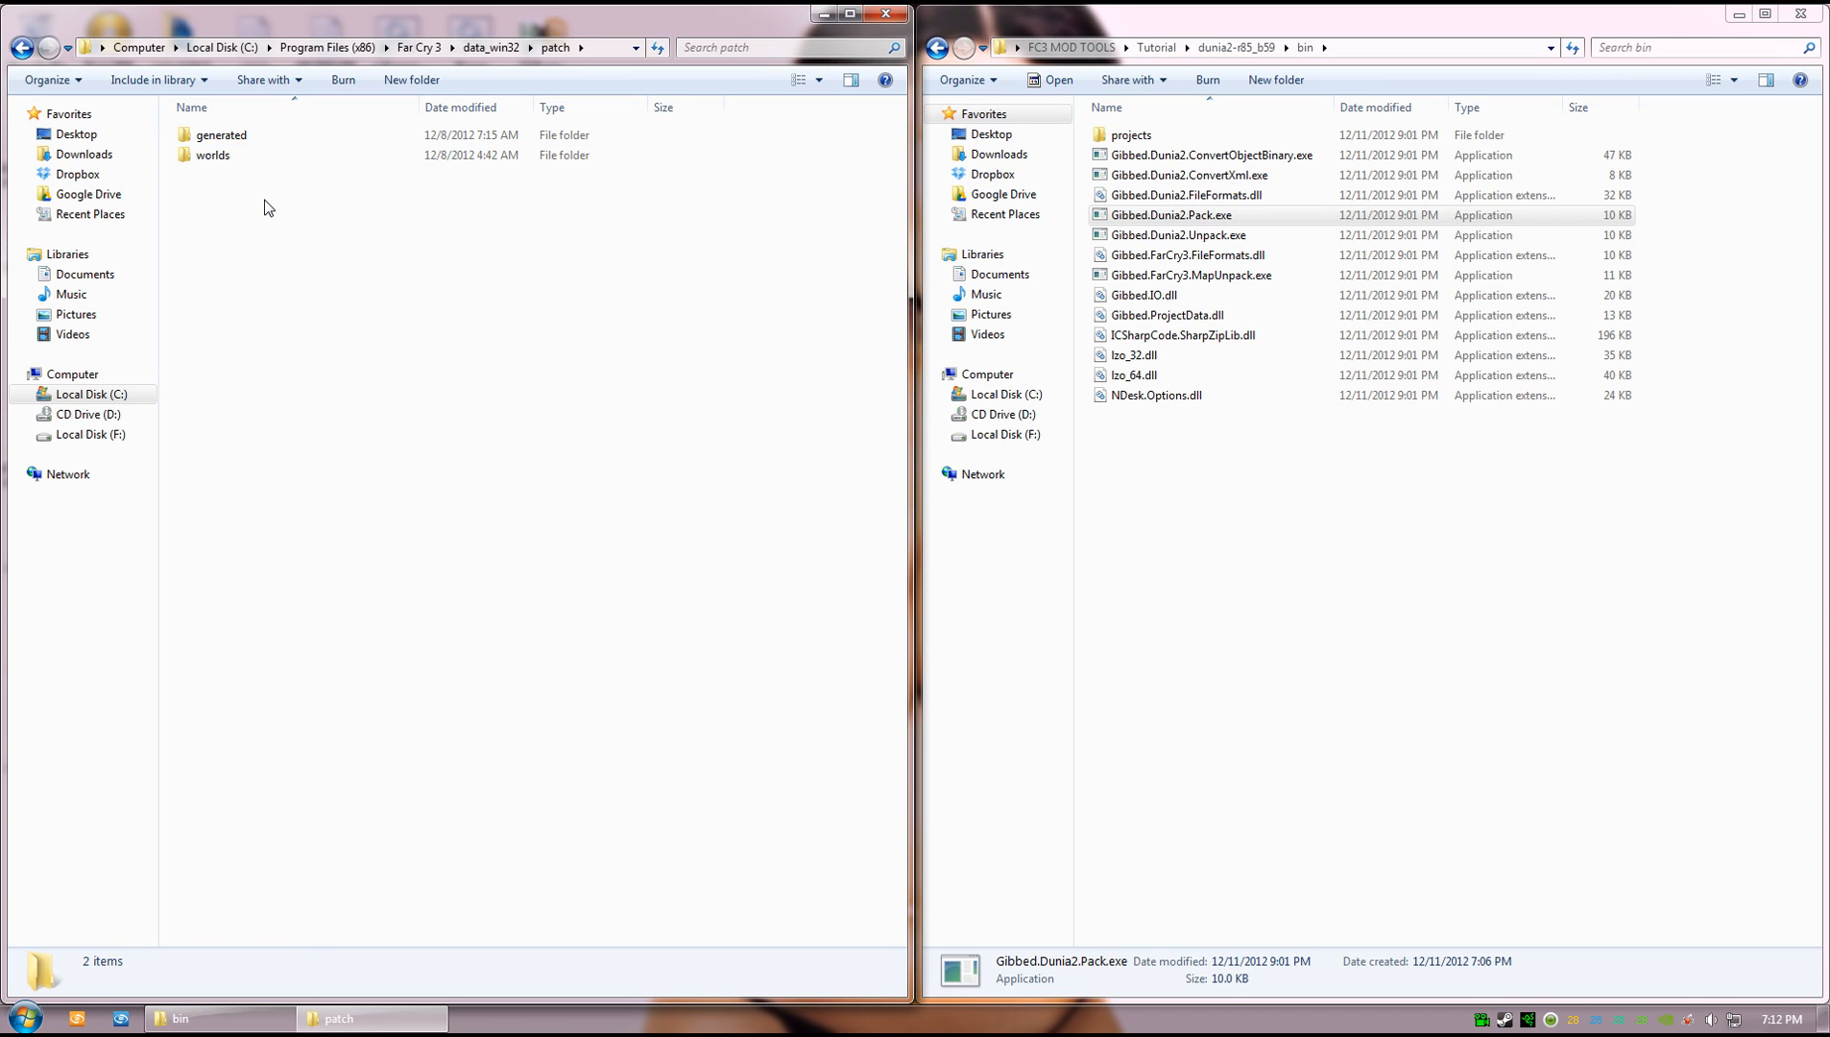
- Open the generic folder under generated\databases inside the patch folder
double_click(222, 156)
left_click(221, 136)
left_click(21, 48)
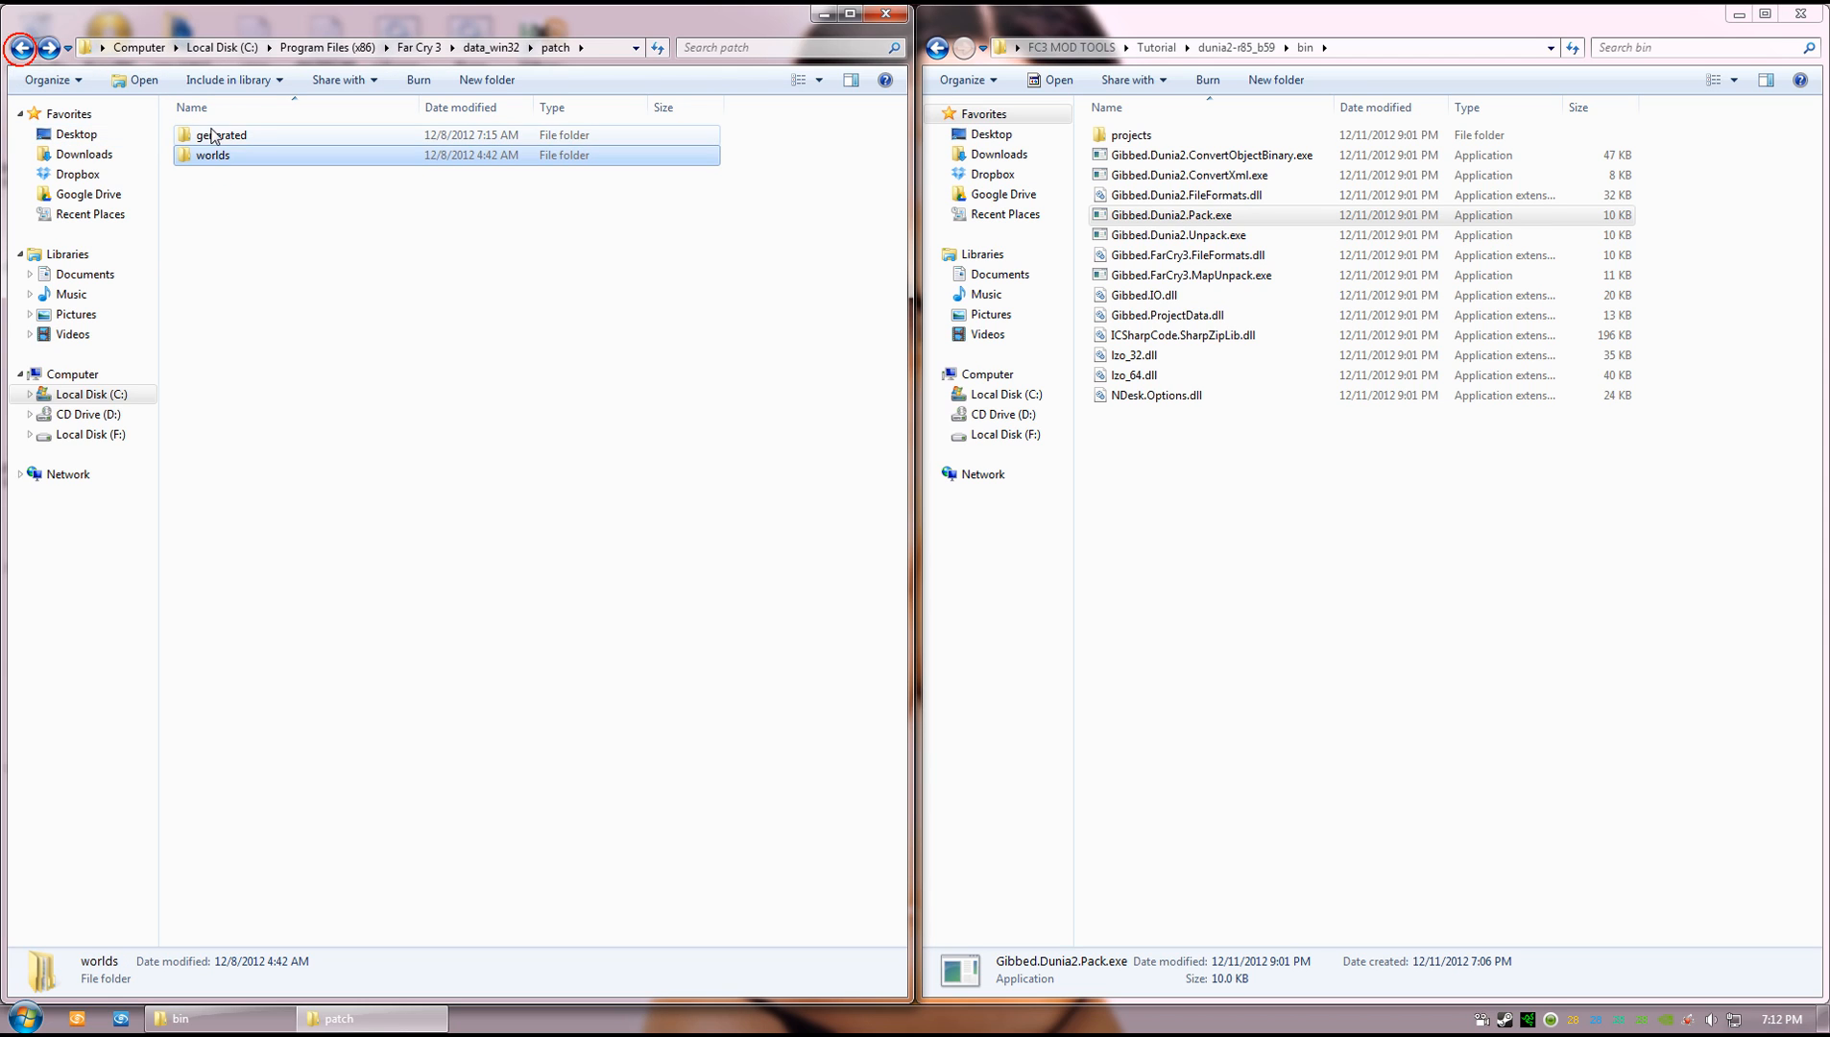
left_click(21, 48)
double_click(209, 219)
double_click(219, 140)
double_click(236, 134)
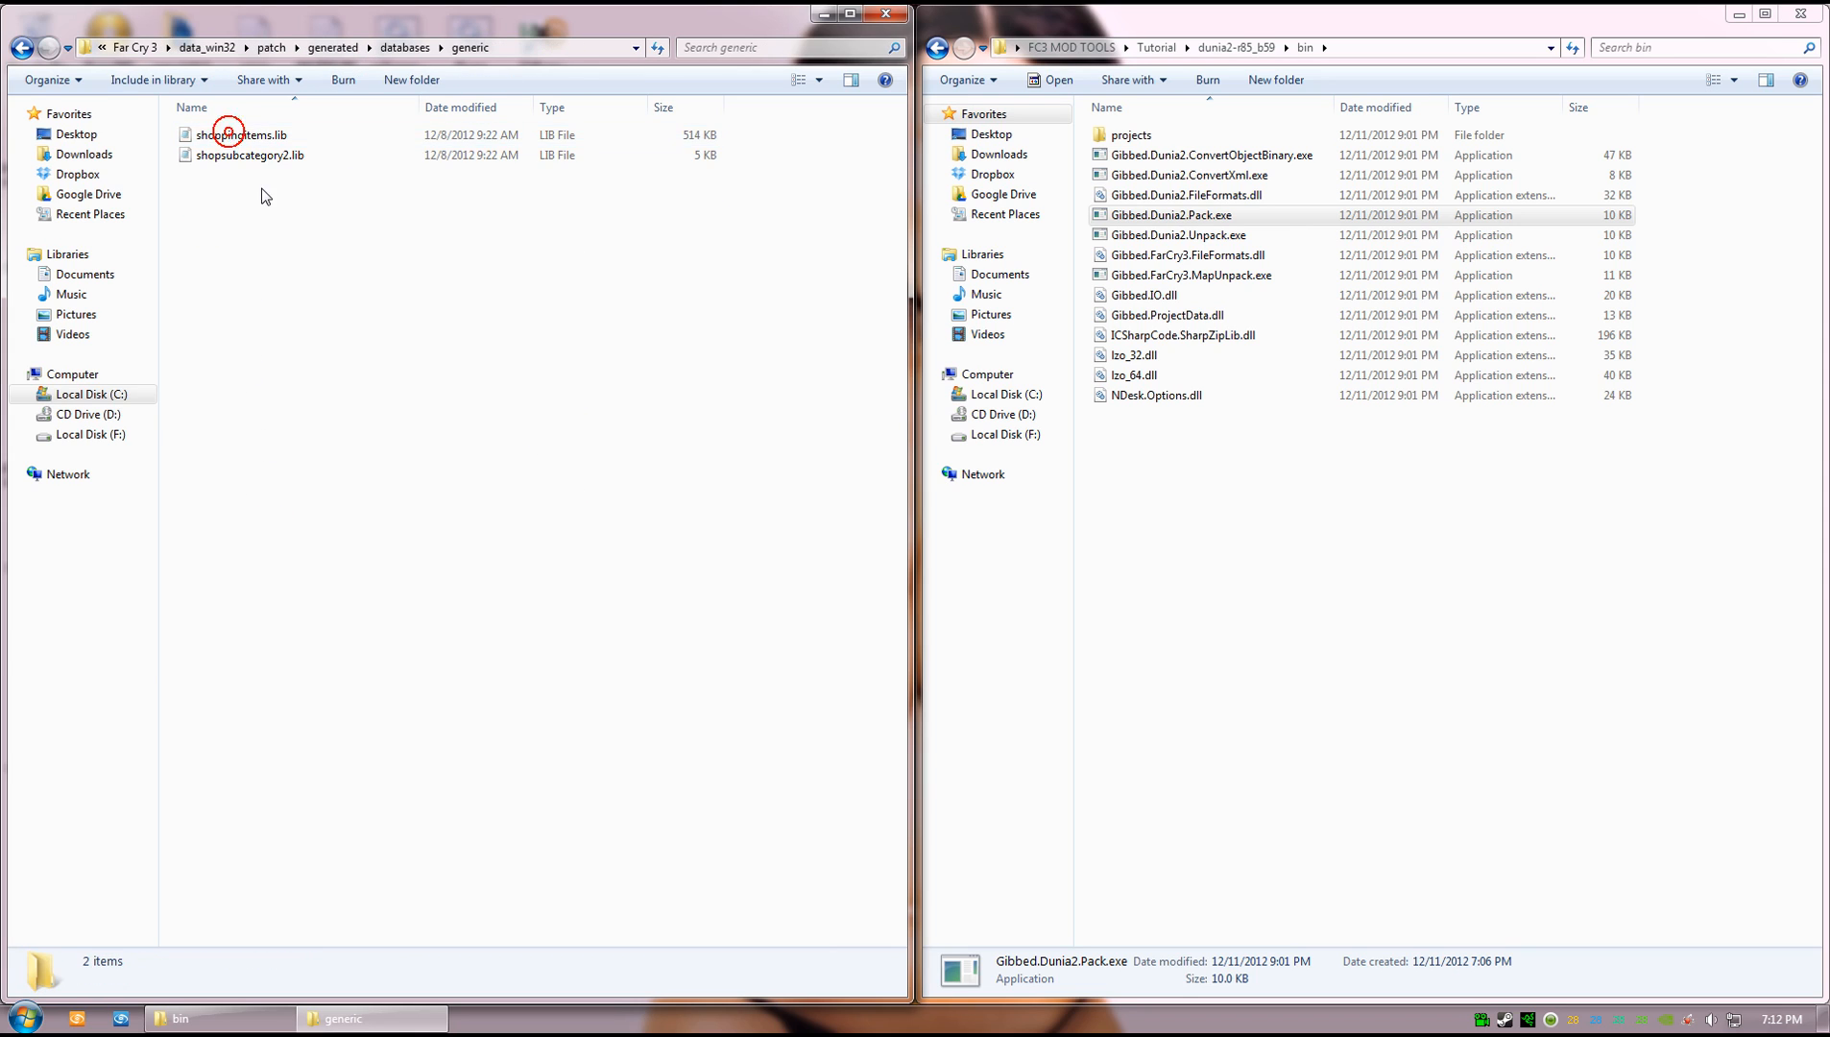
- Convert shoppingitems.lib to XML with Gibbed.Dunia2.ConvertObjectBinary.exe and rename the converted file as shoppingitems.xml
left_click(268, 135)
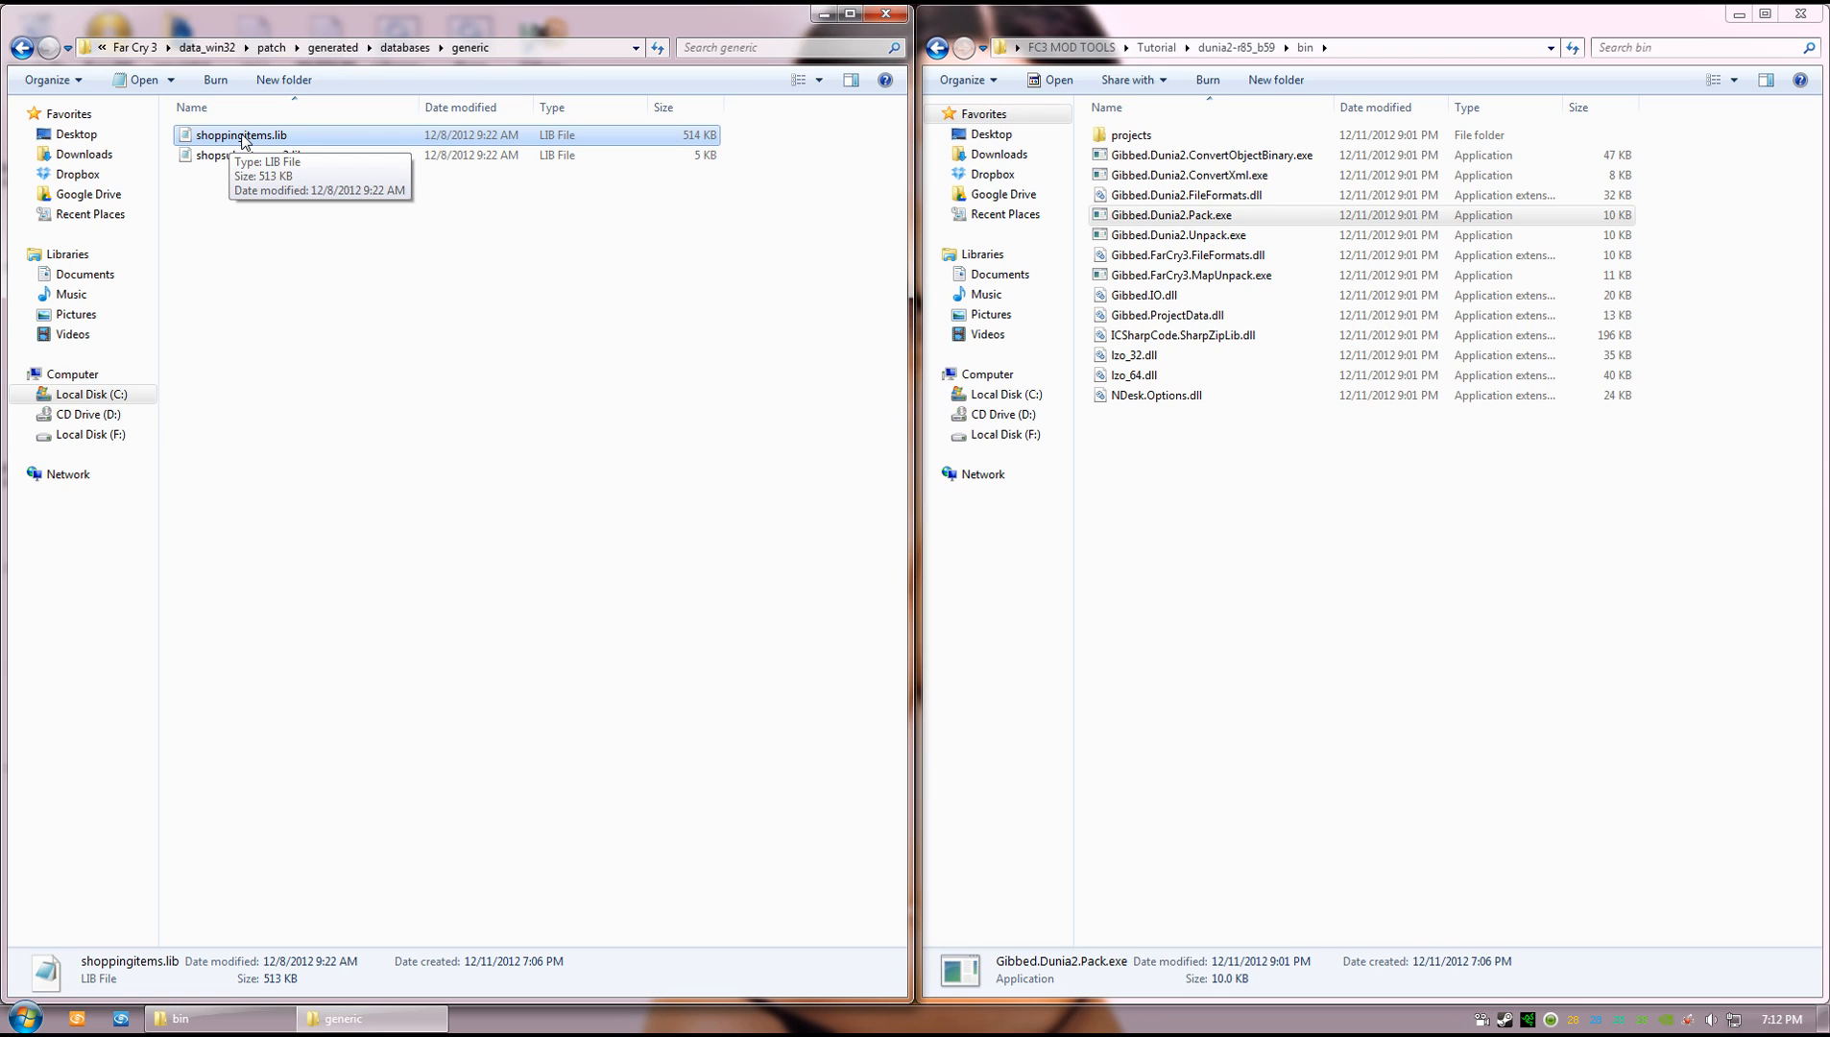
left_click_drag(242, 141, 1270, 158)
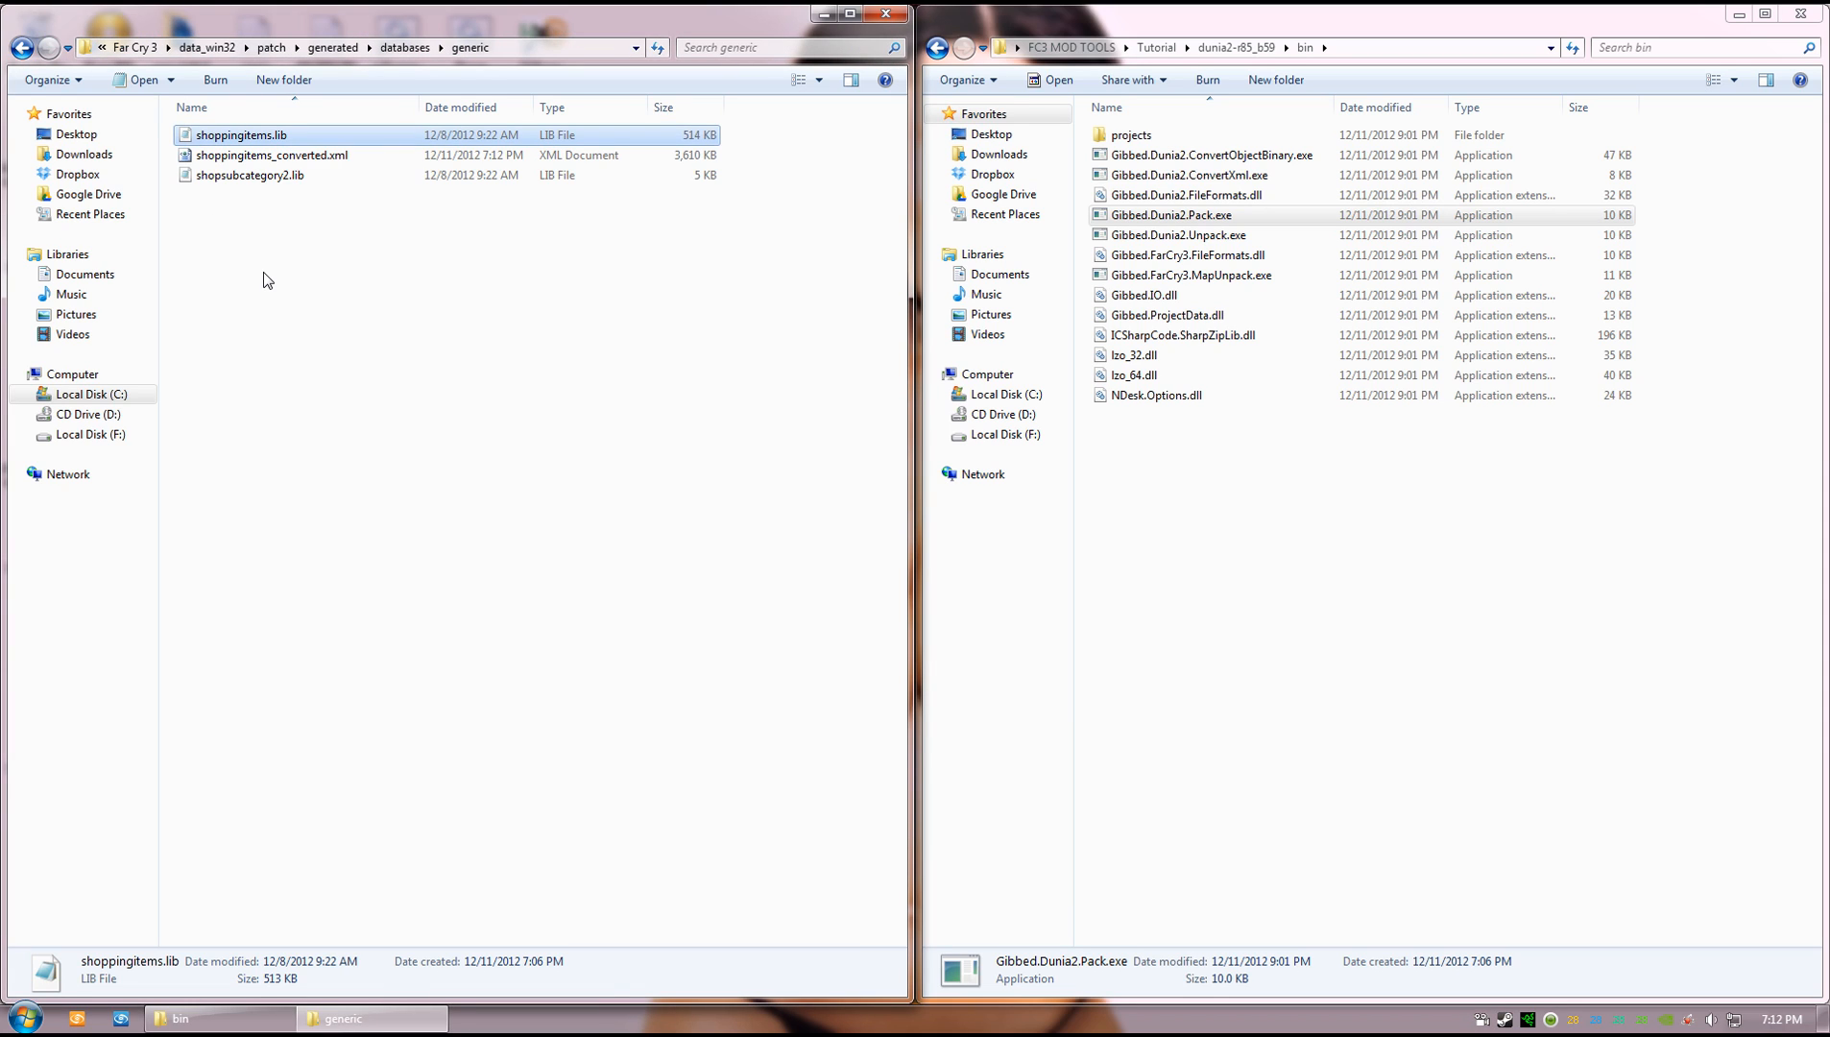
left_click(299, 156)
left_click(308, 158)
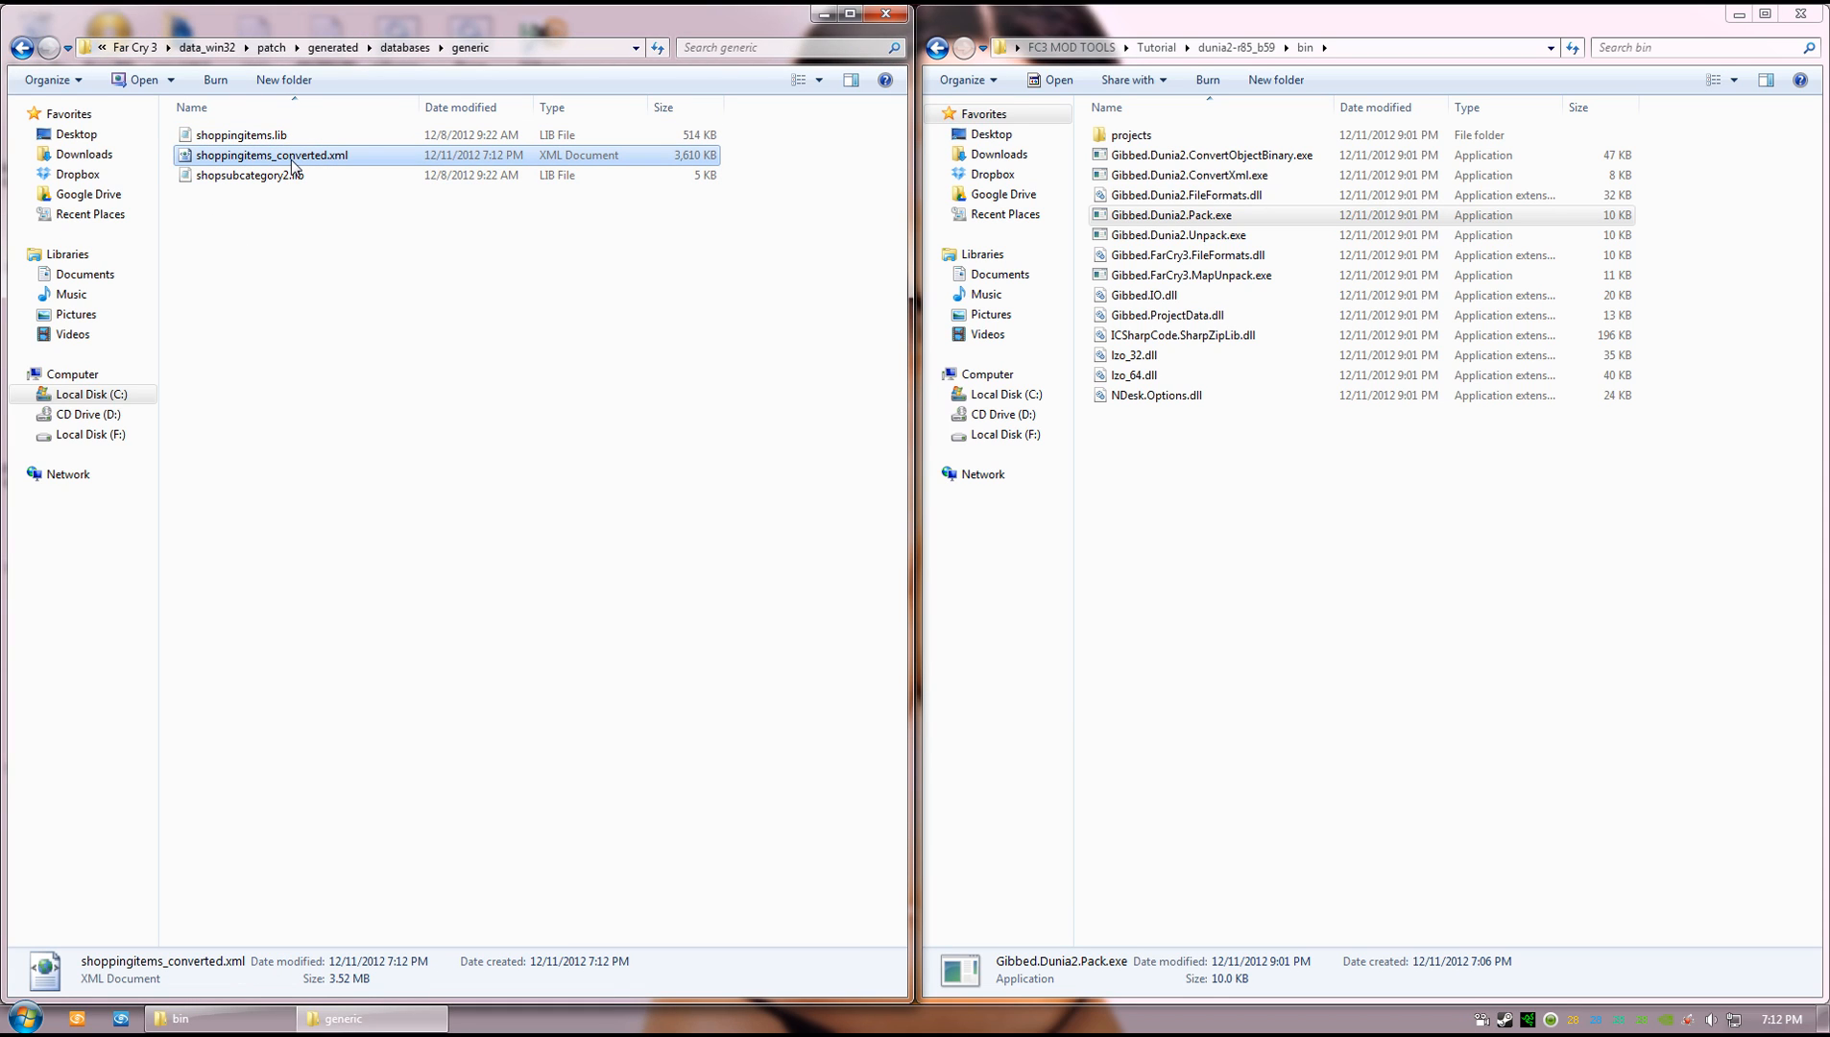
left_click_drag(328, 161, 277, 160)
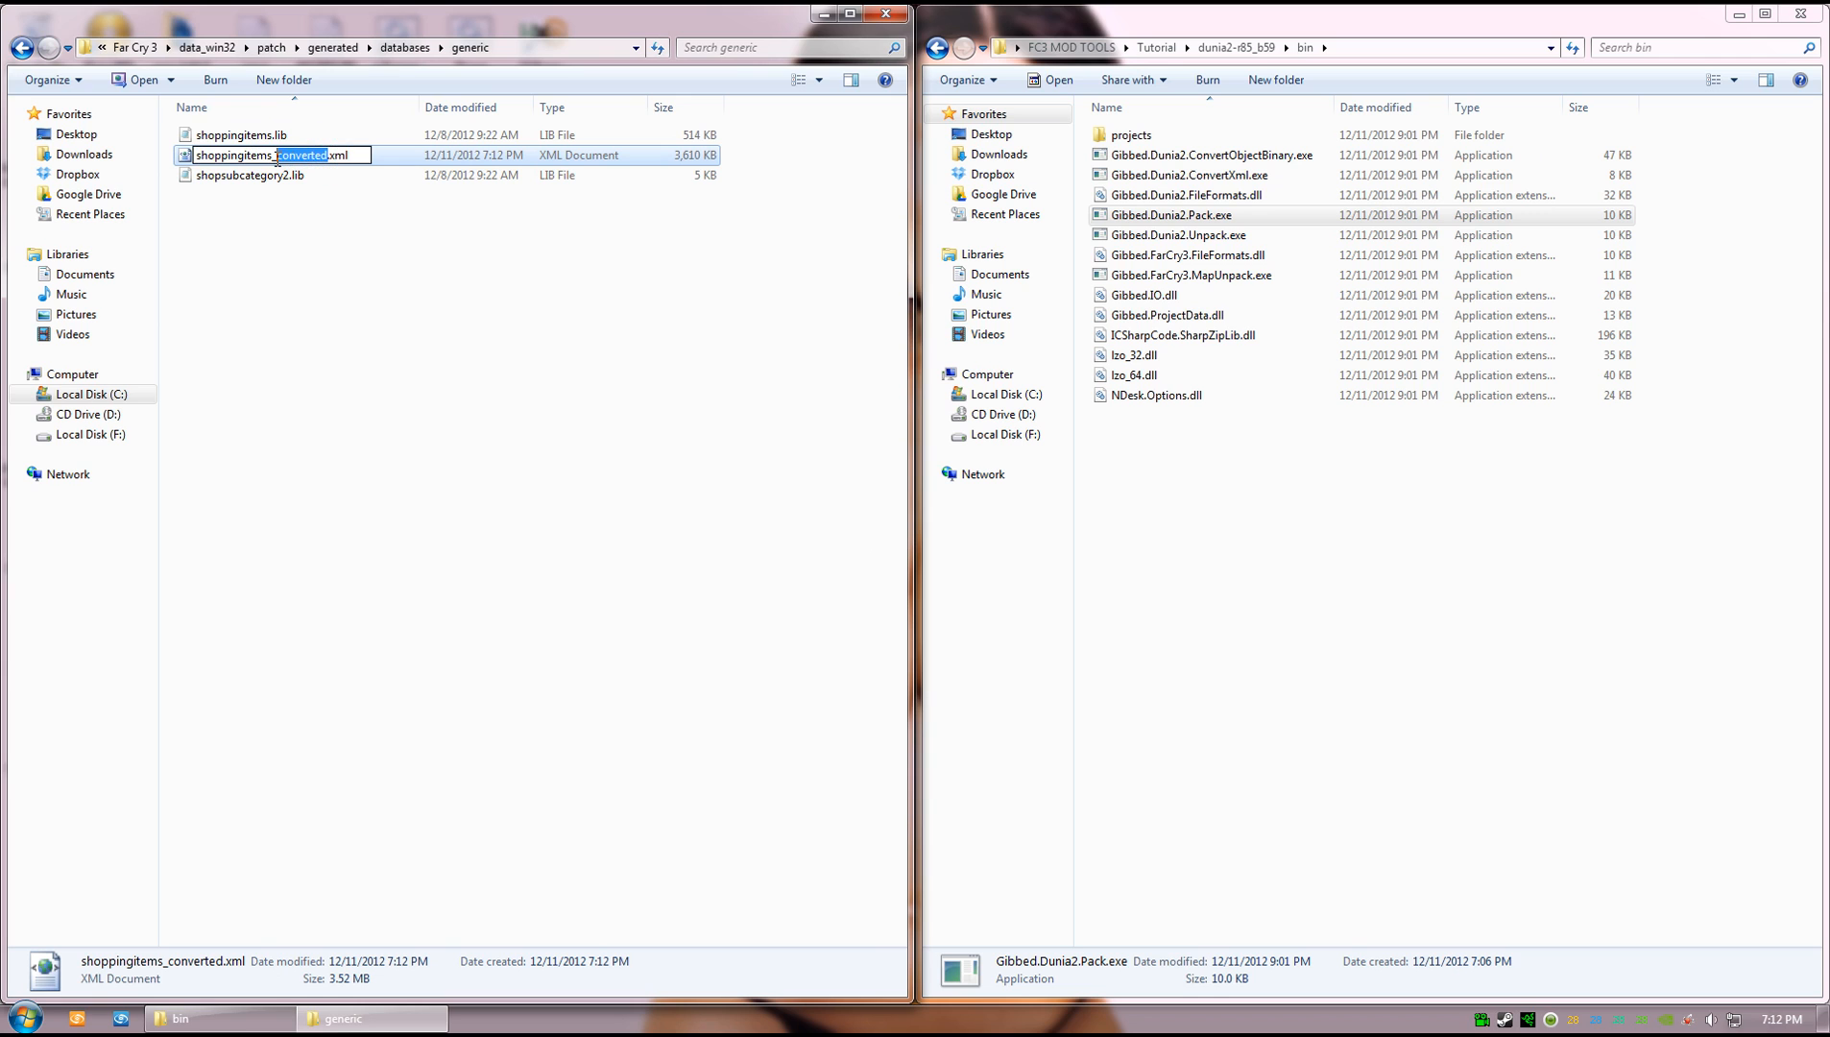
key("BackSpace")
key("Return")
left_click(327, 233)
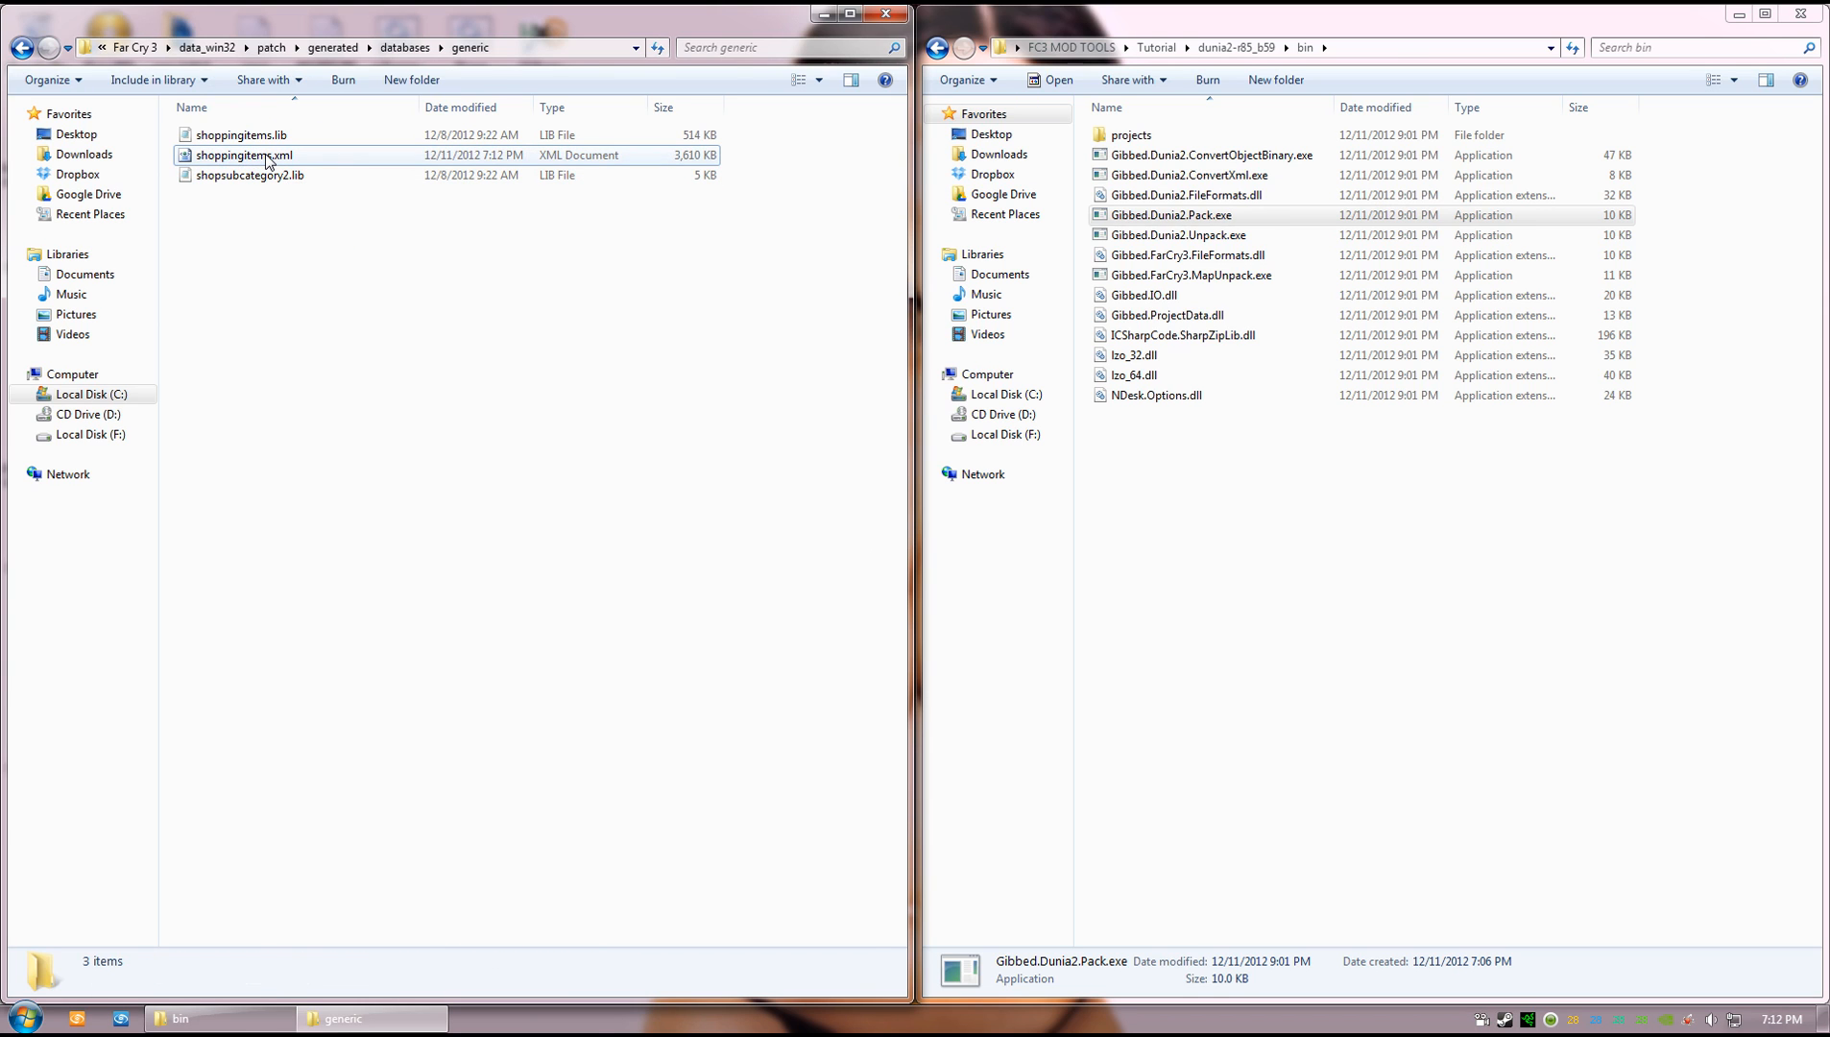
- Open shoppingitems.xml in Visual Web Developer and search the document for DesertEagle
double_click(264, 155)
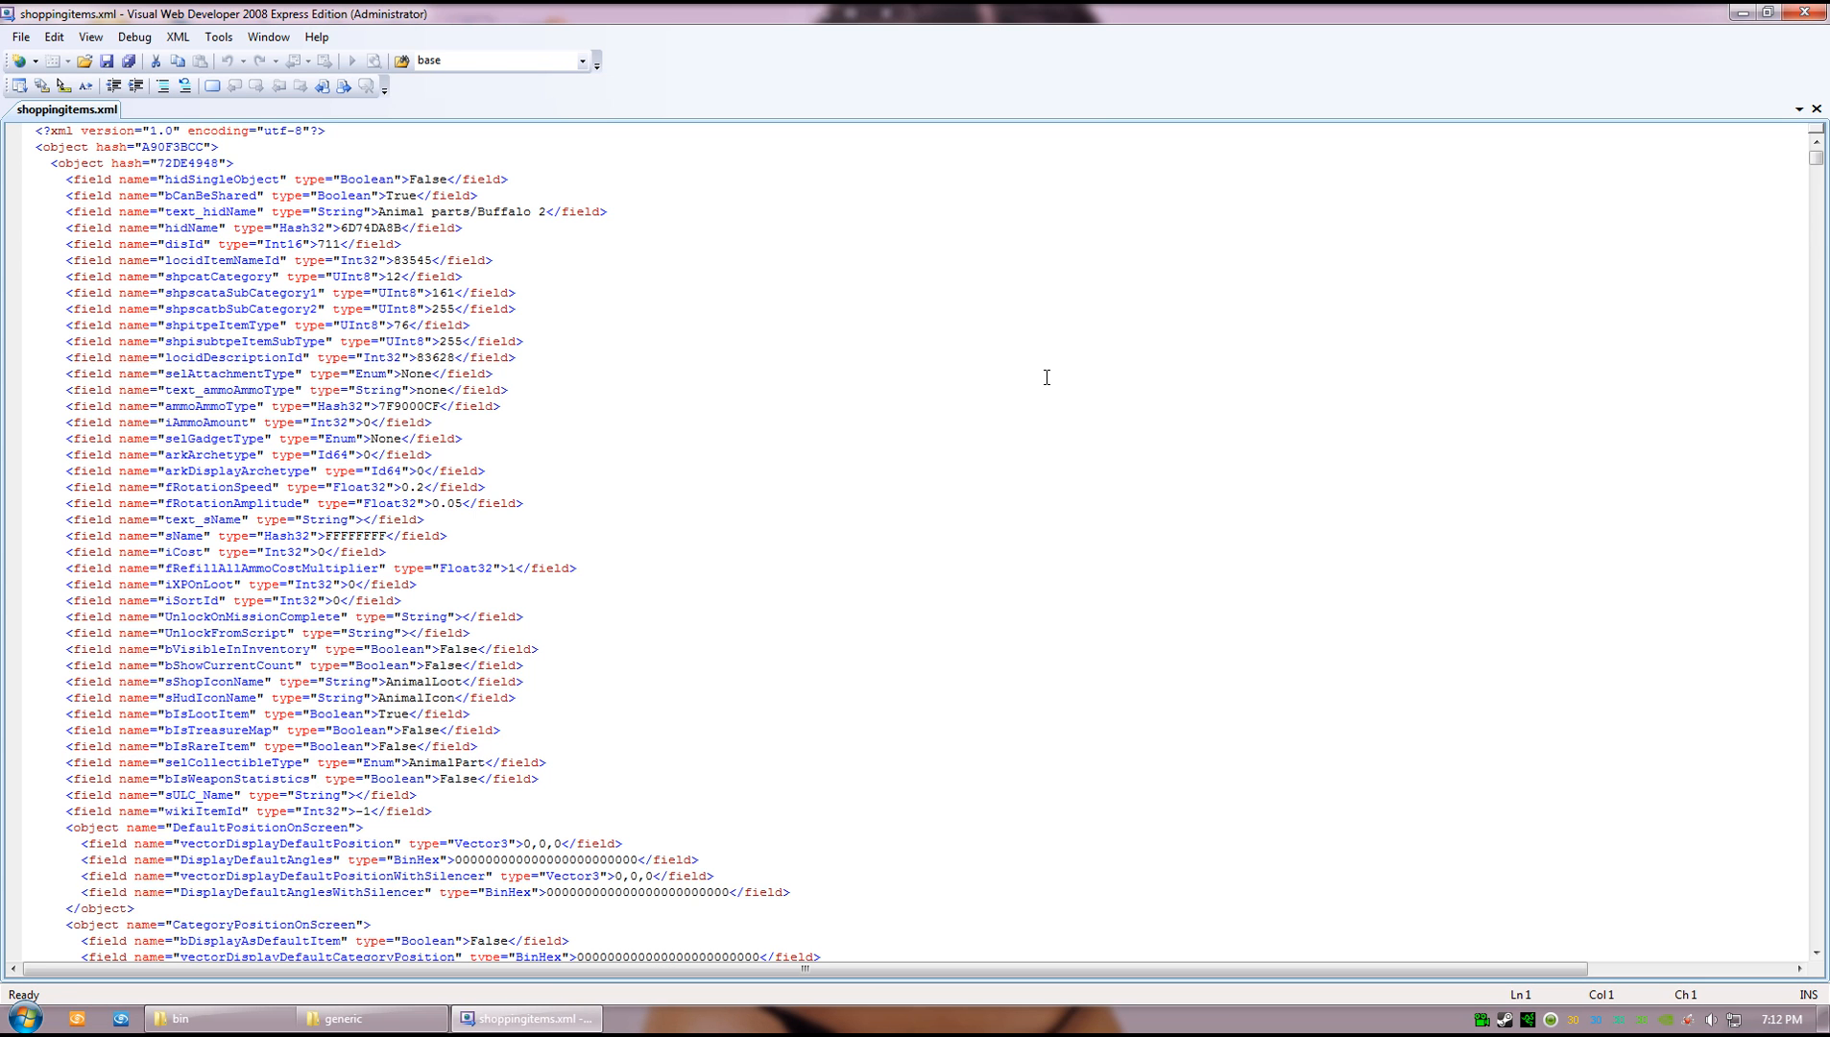
key("ctrl+f")
type("DesertDea")
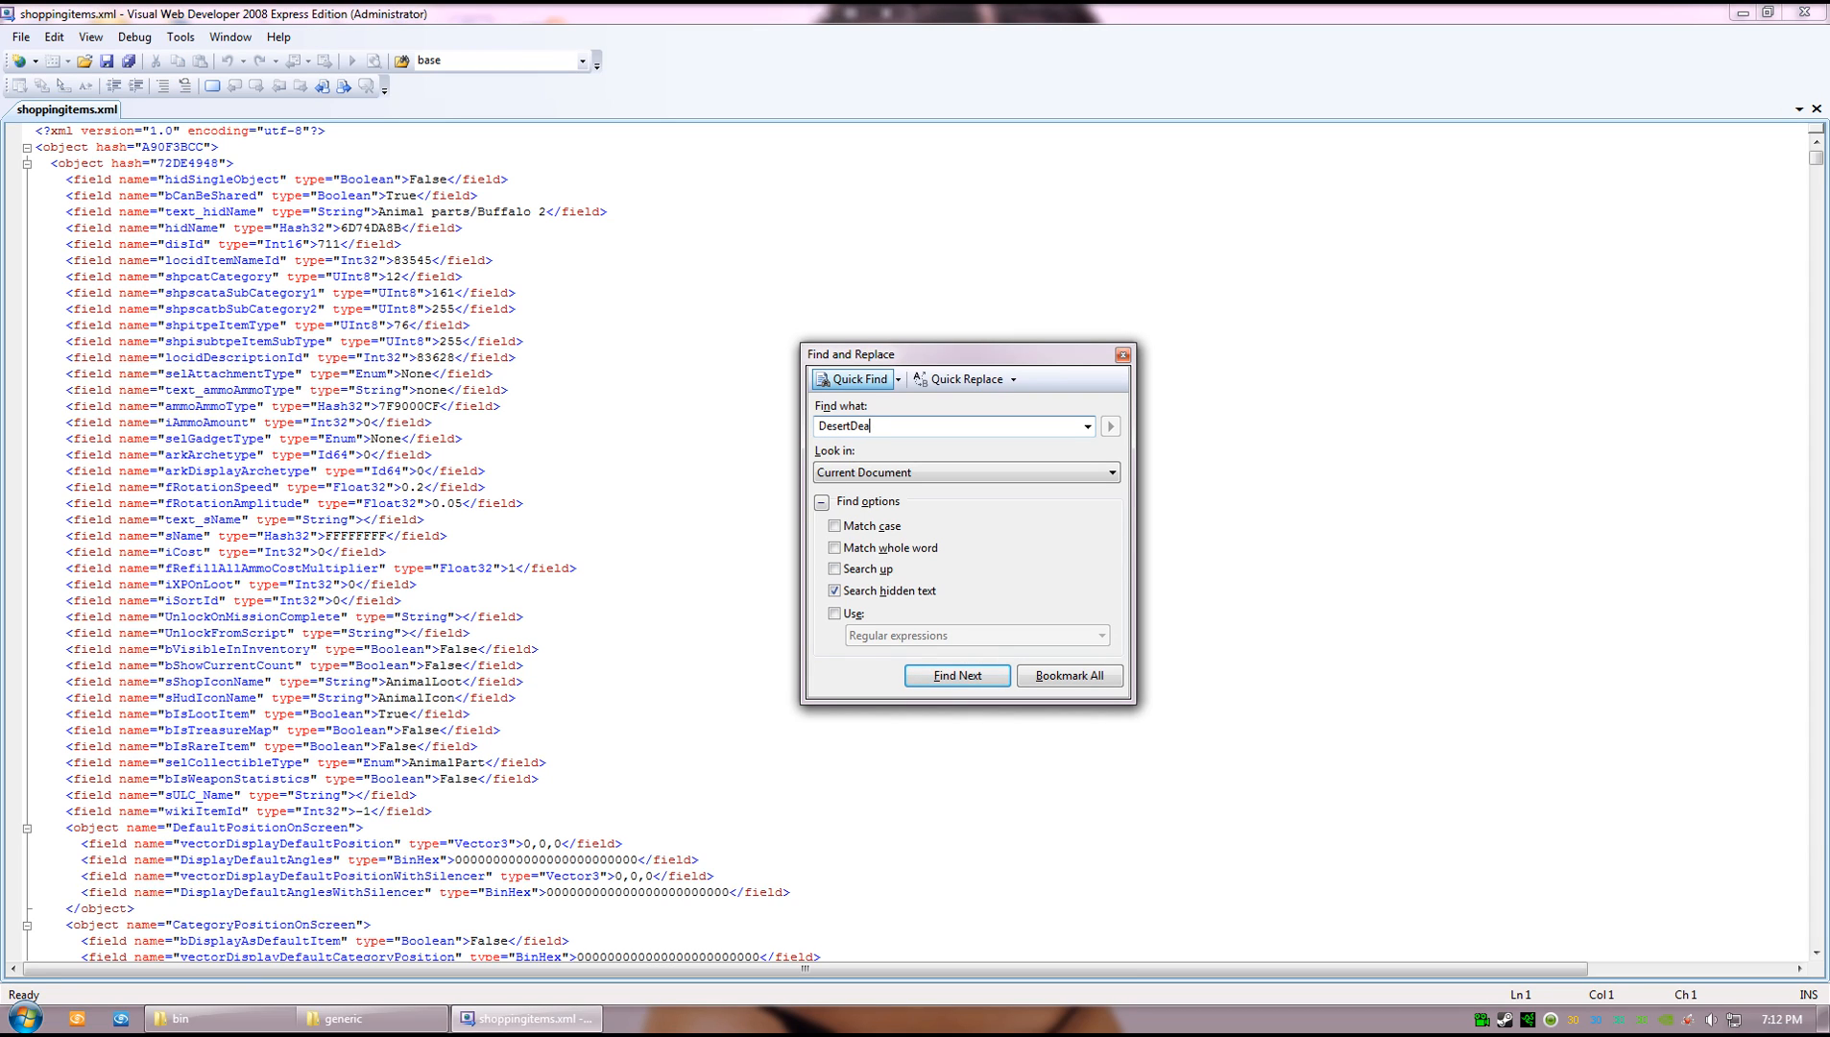
key("BackSpace")
type("Eagle")
key("Return")
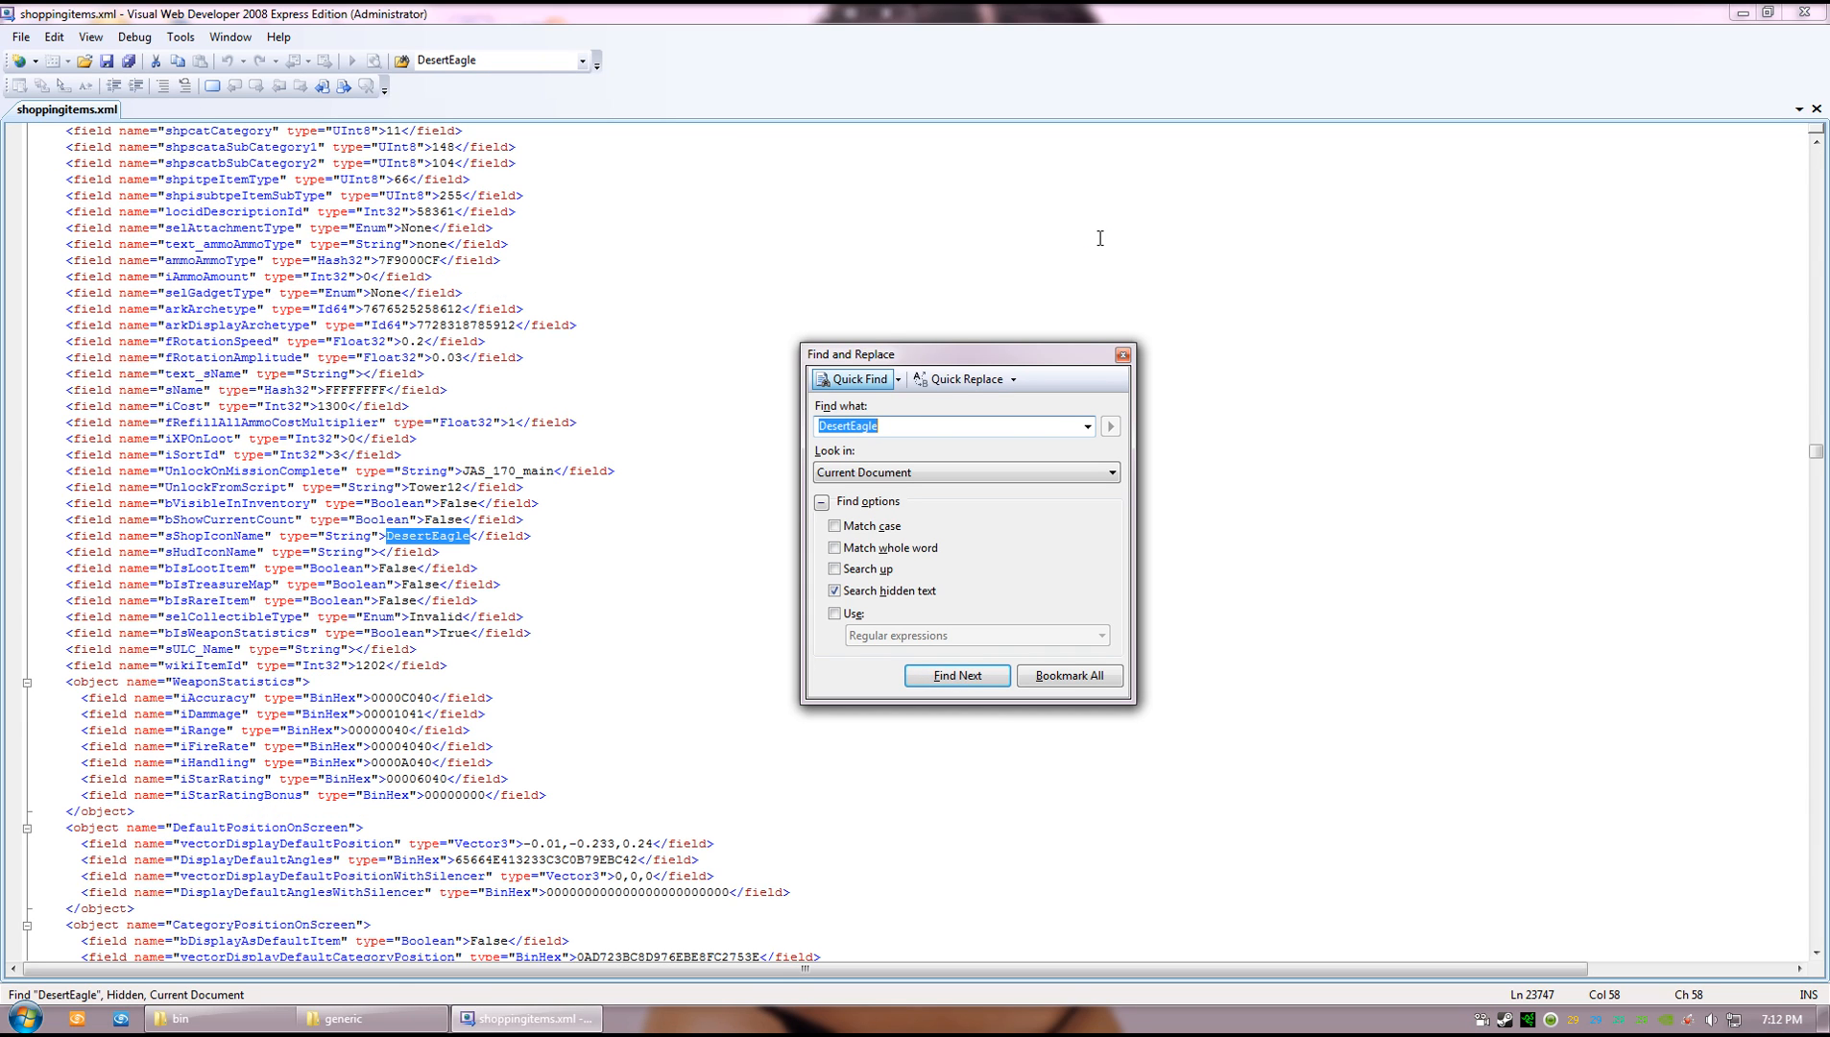
left_click(961, 675)
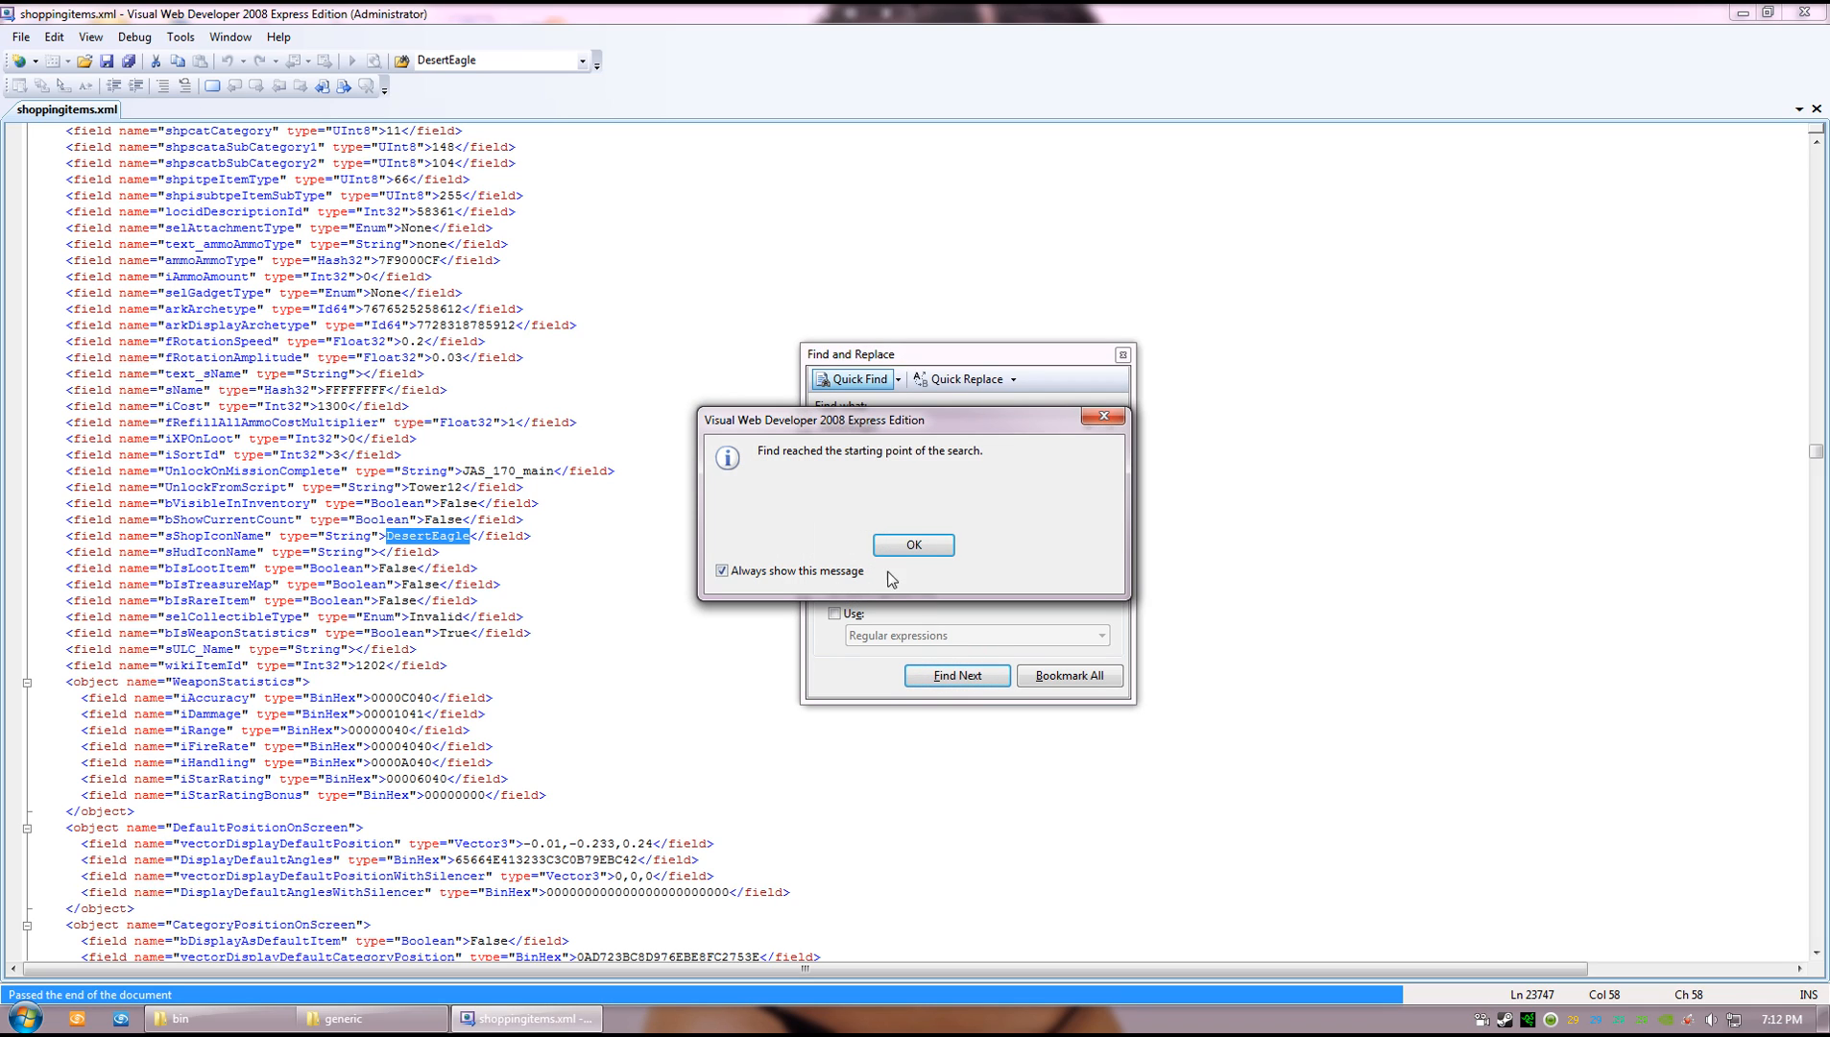
left_click(920, 559)
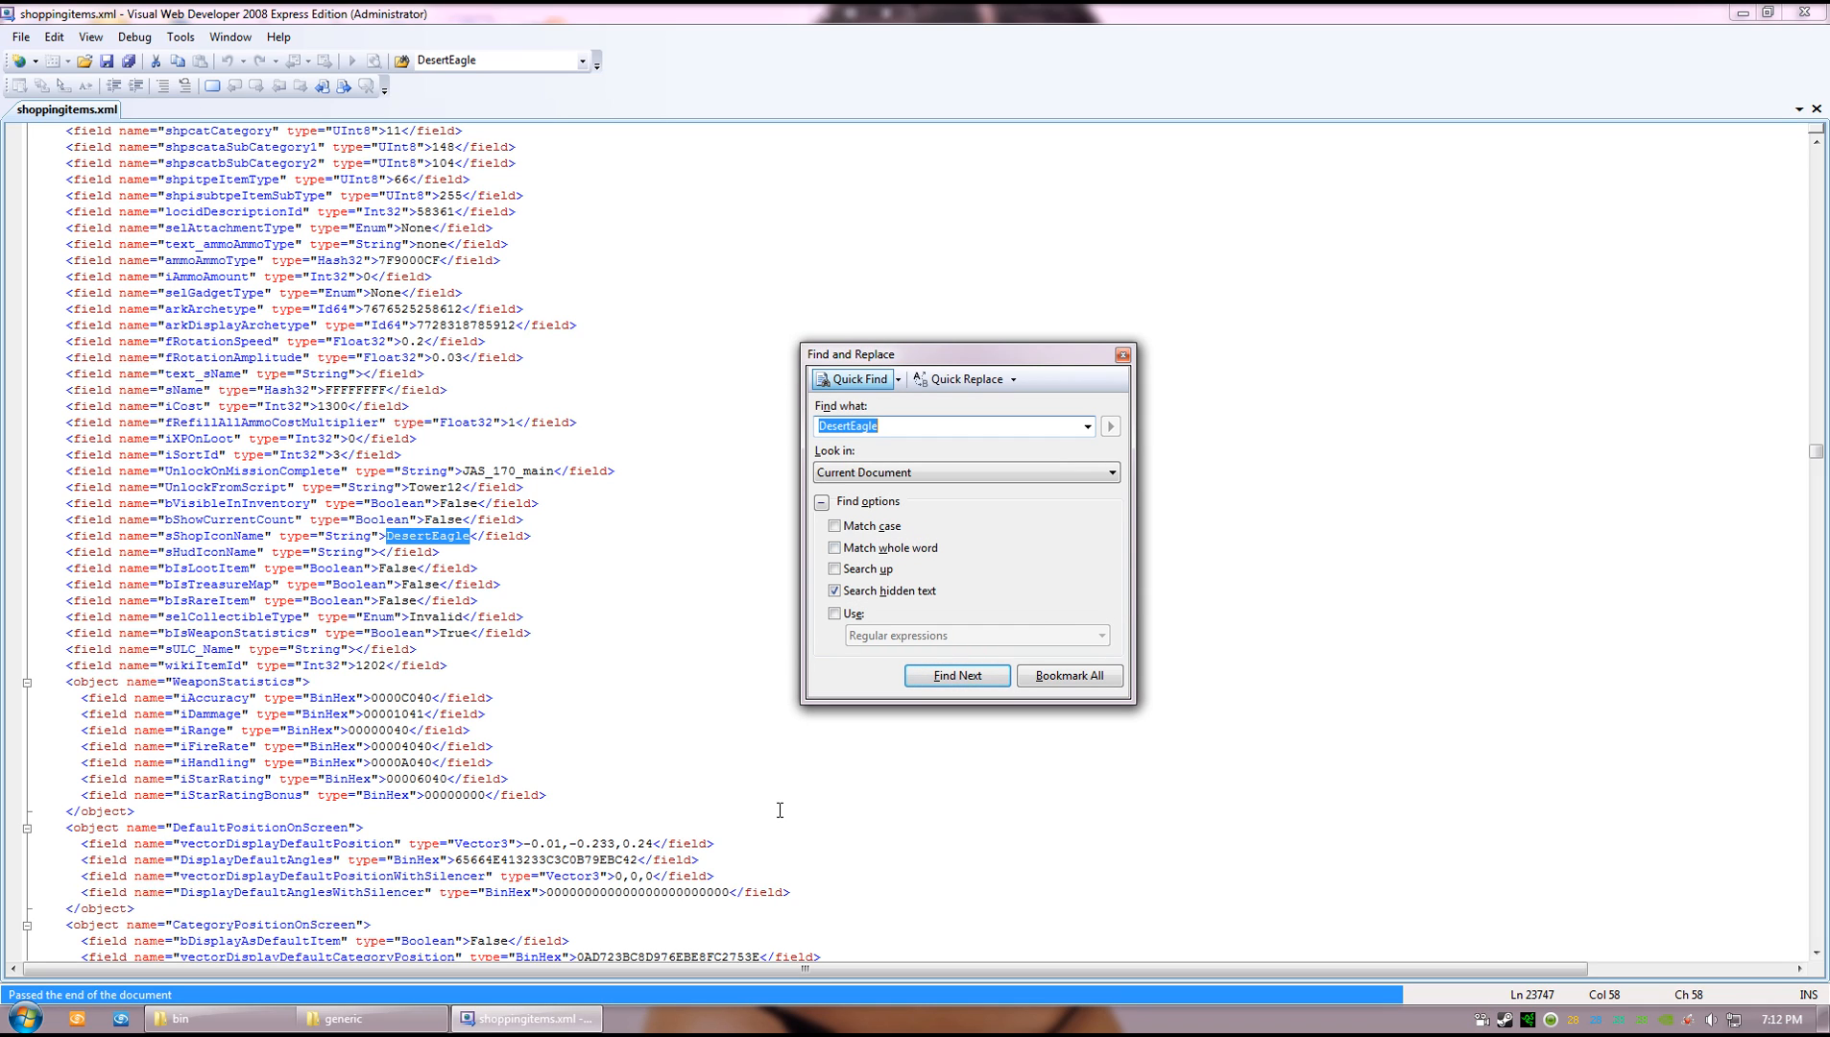
left_click(1123, 354)
- Examine the item entry that uses the DesertEagle shop icon, especially its text_hidName value
scroll(558, 646, "up", 3)
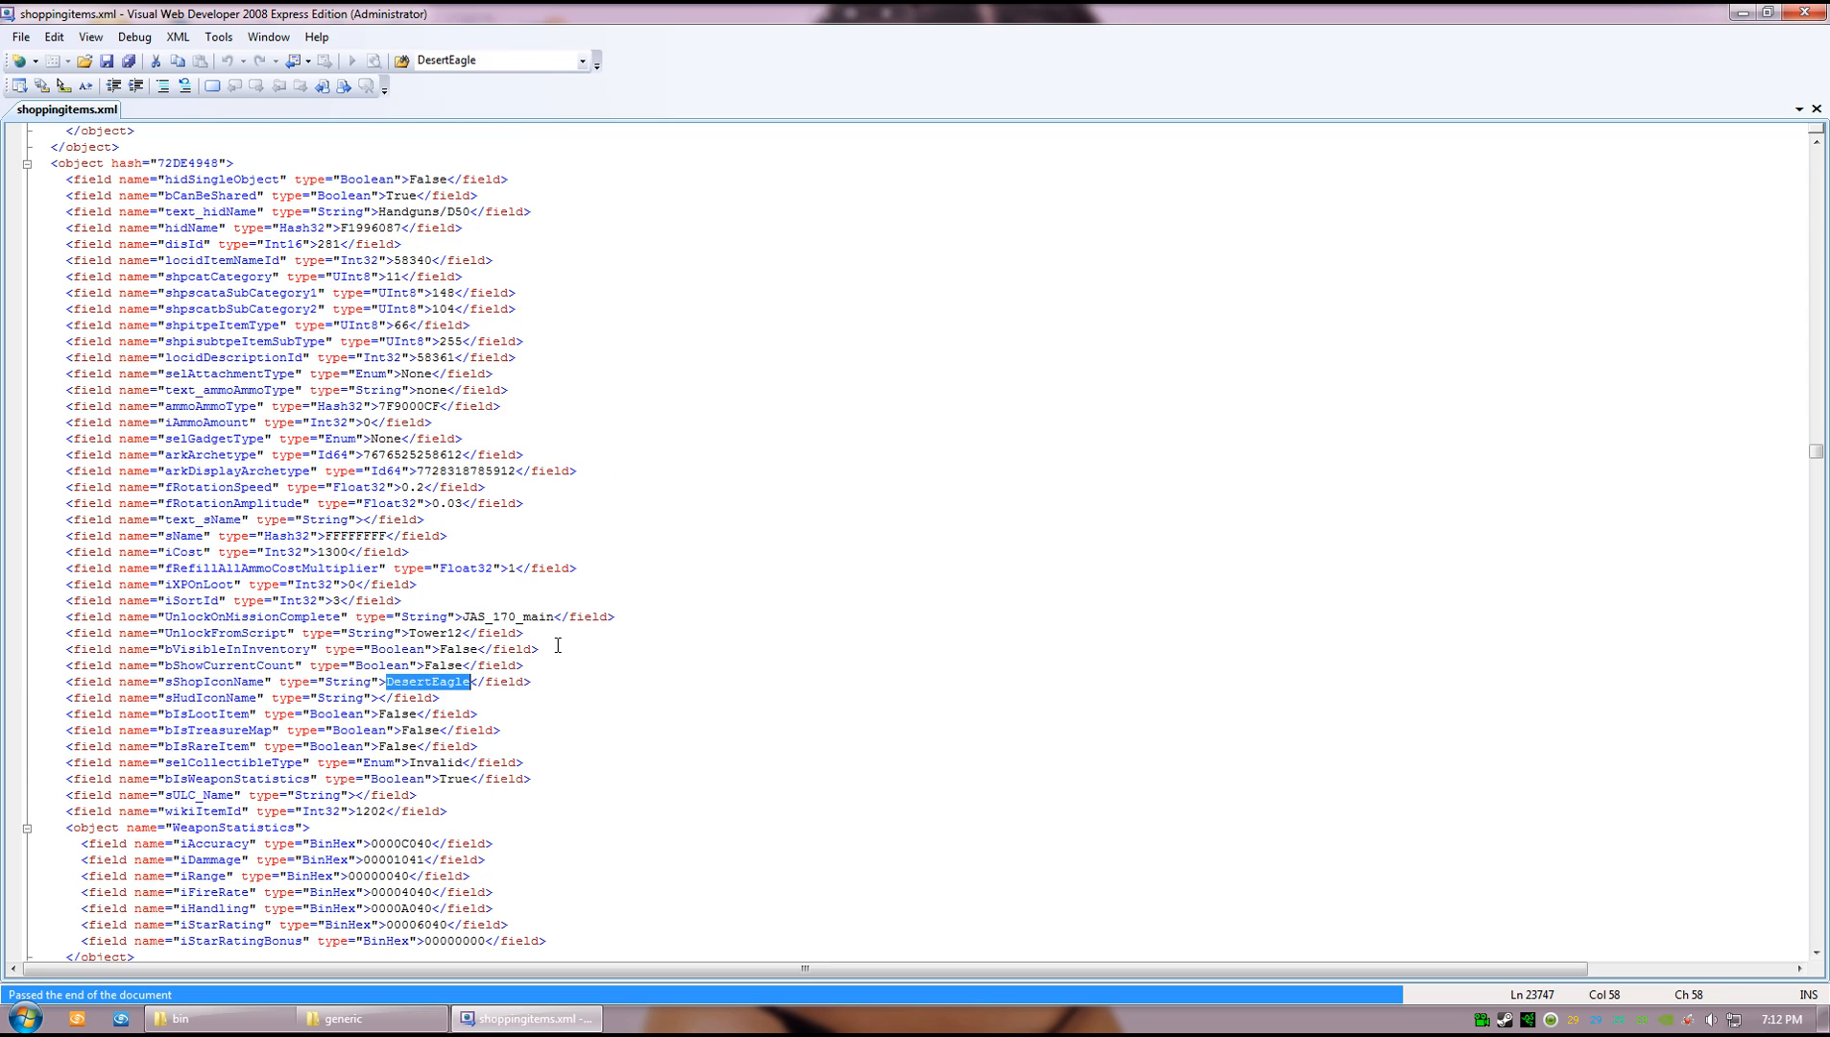
scroll(559, 650, "down", 4)
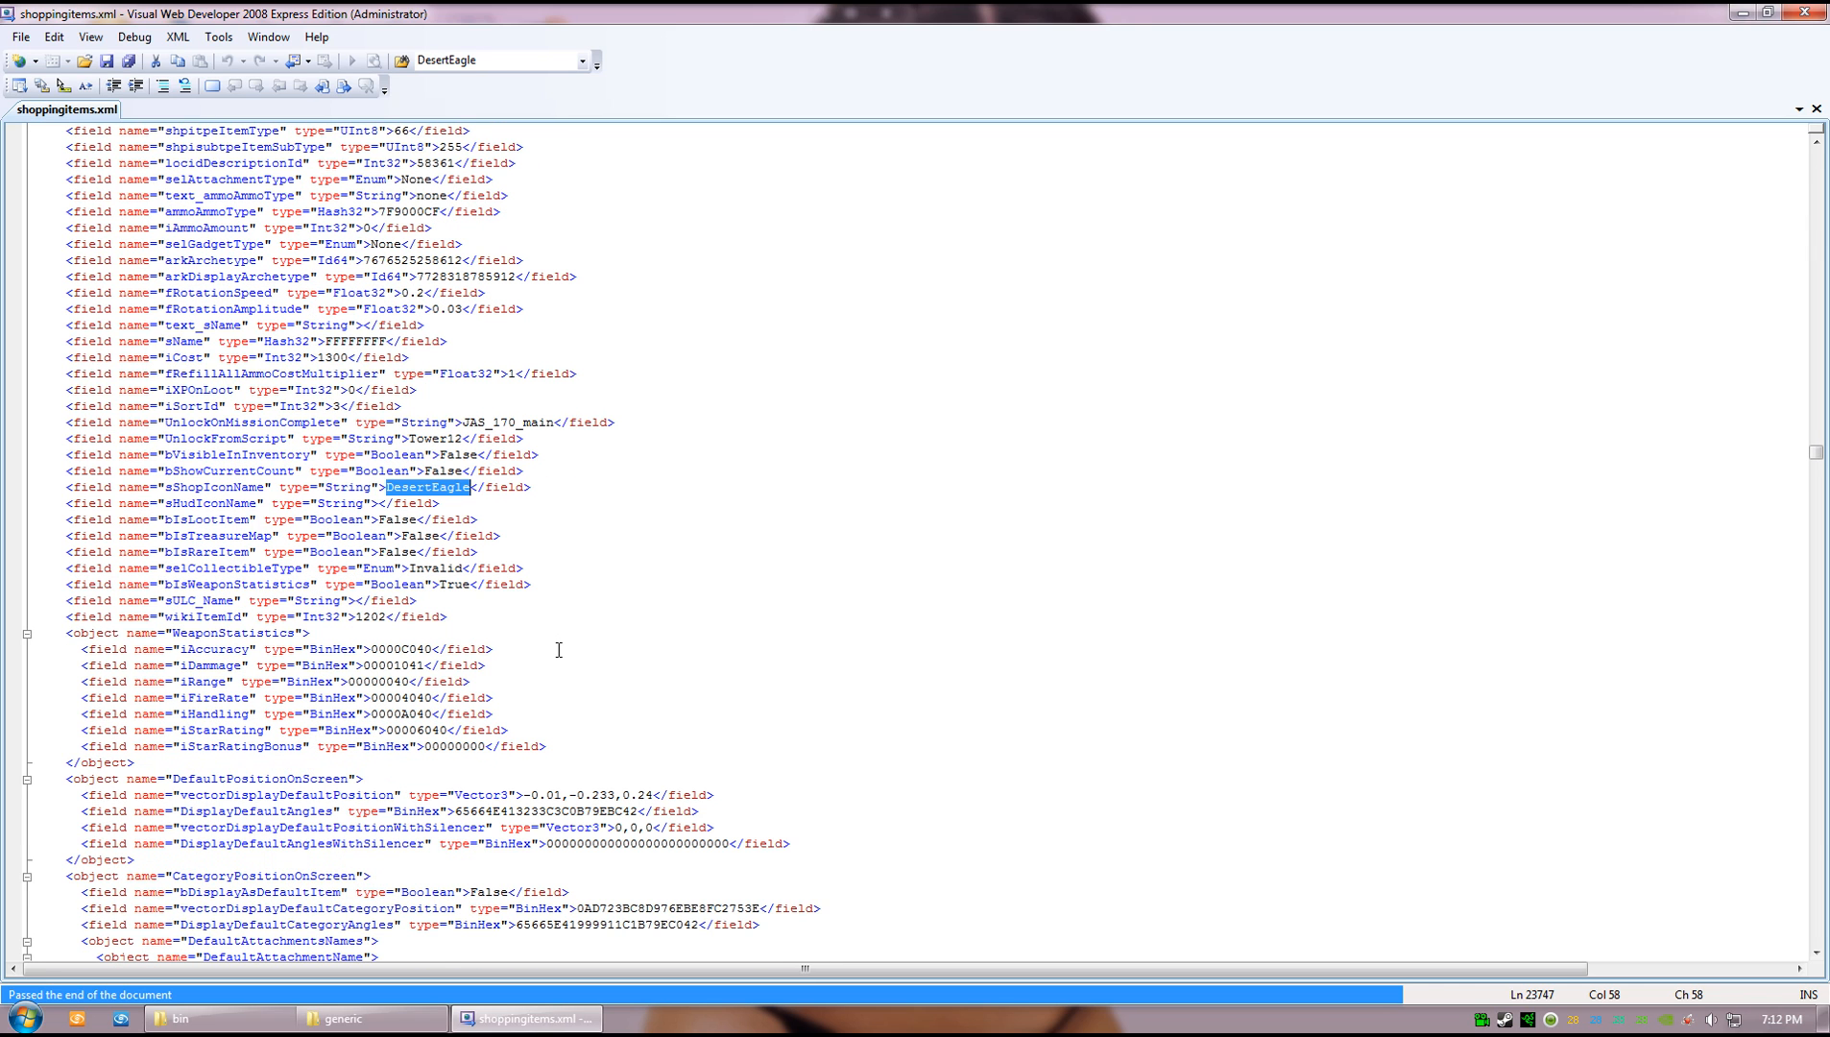
scroll(558, 649, "up", 7)
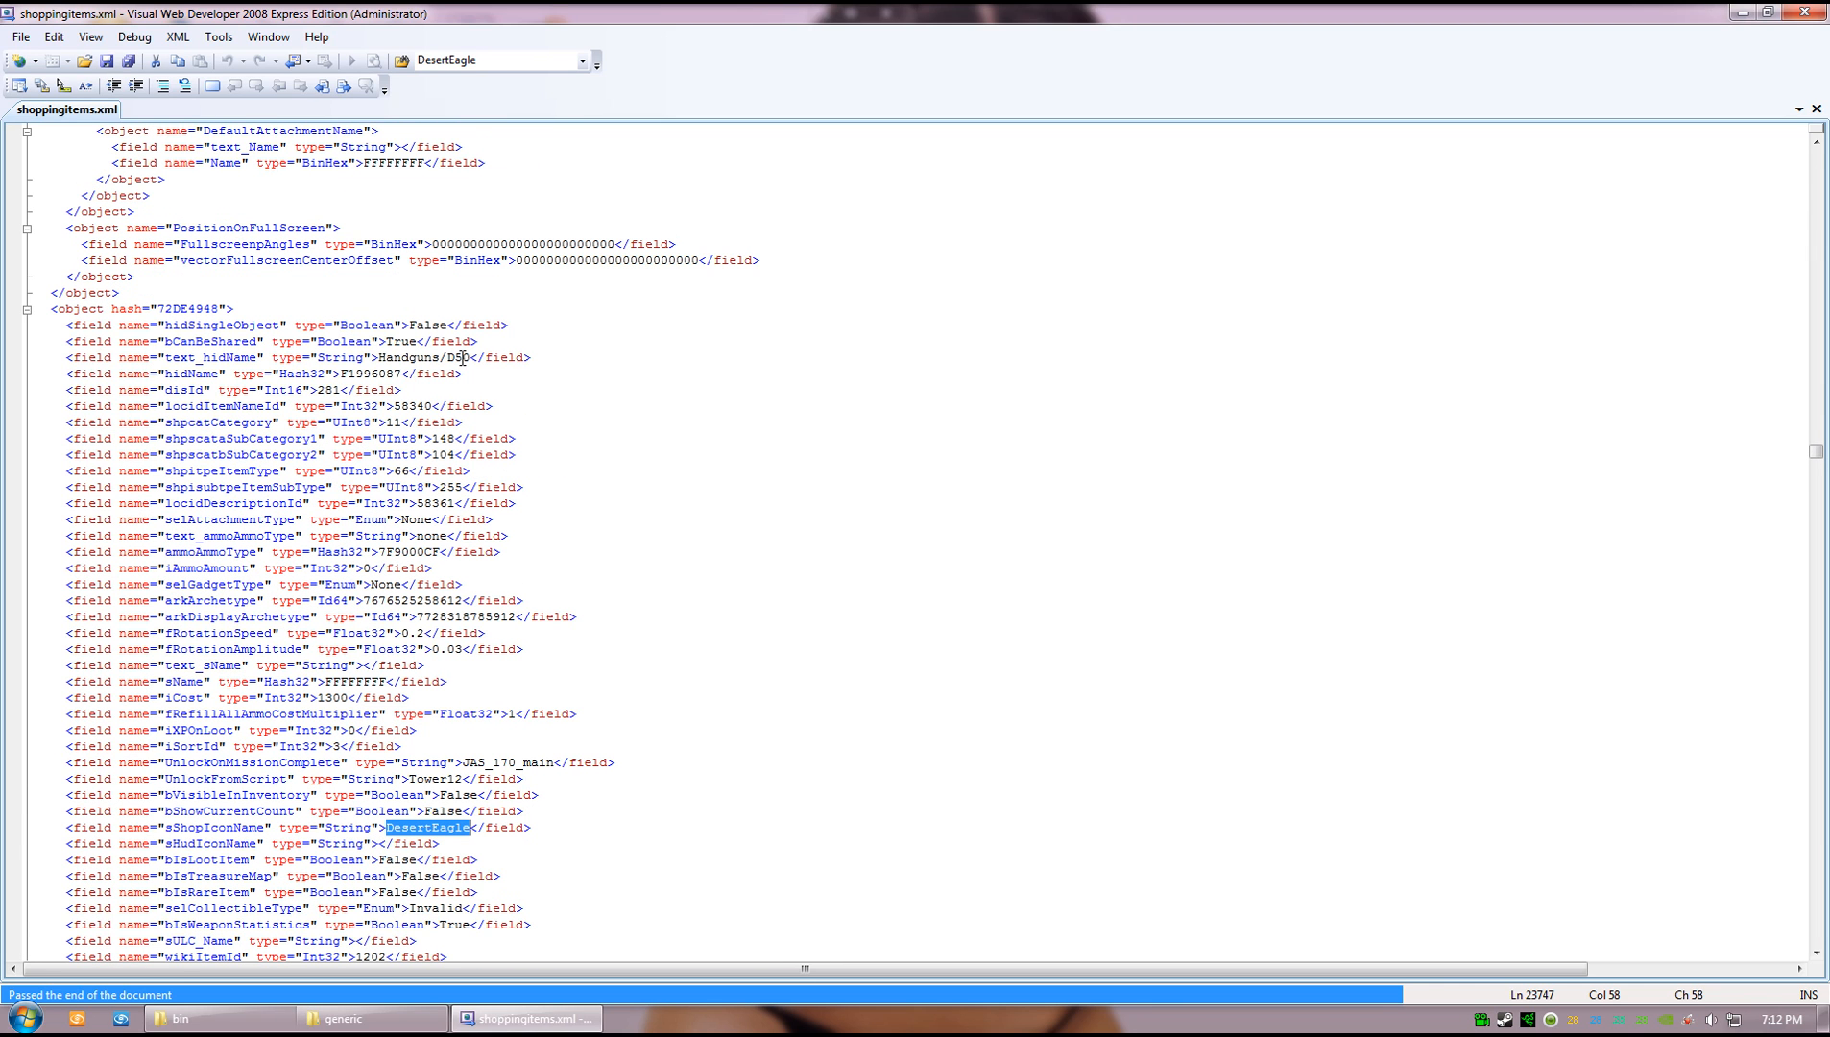
left_click_drag(469, 357, 380, 359)
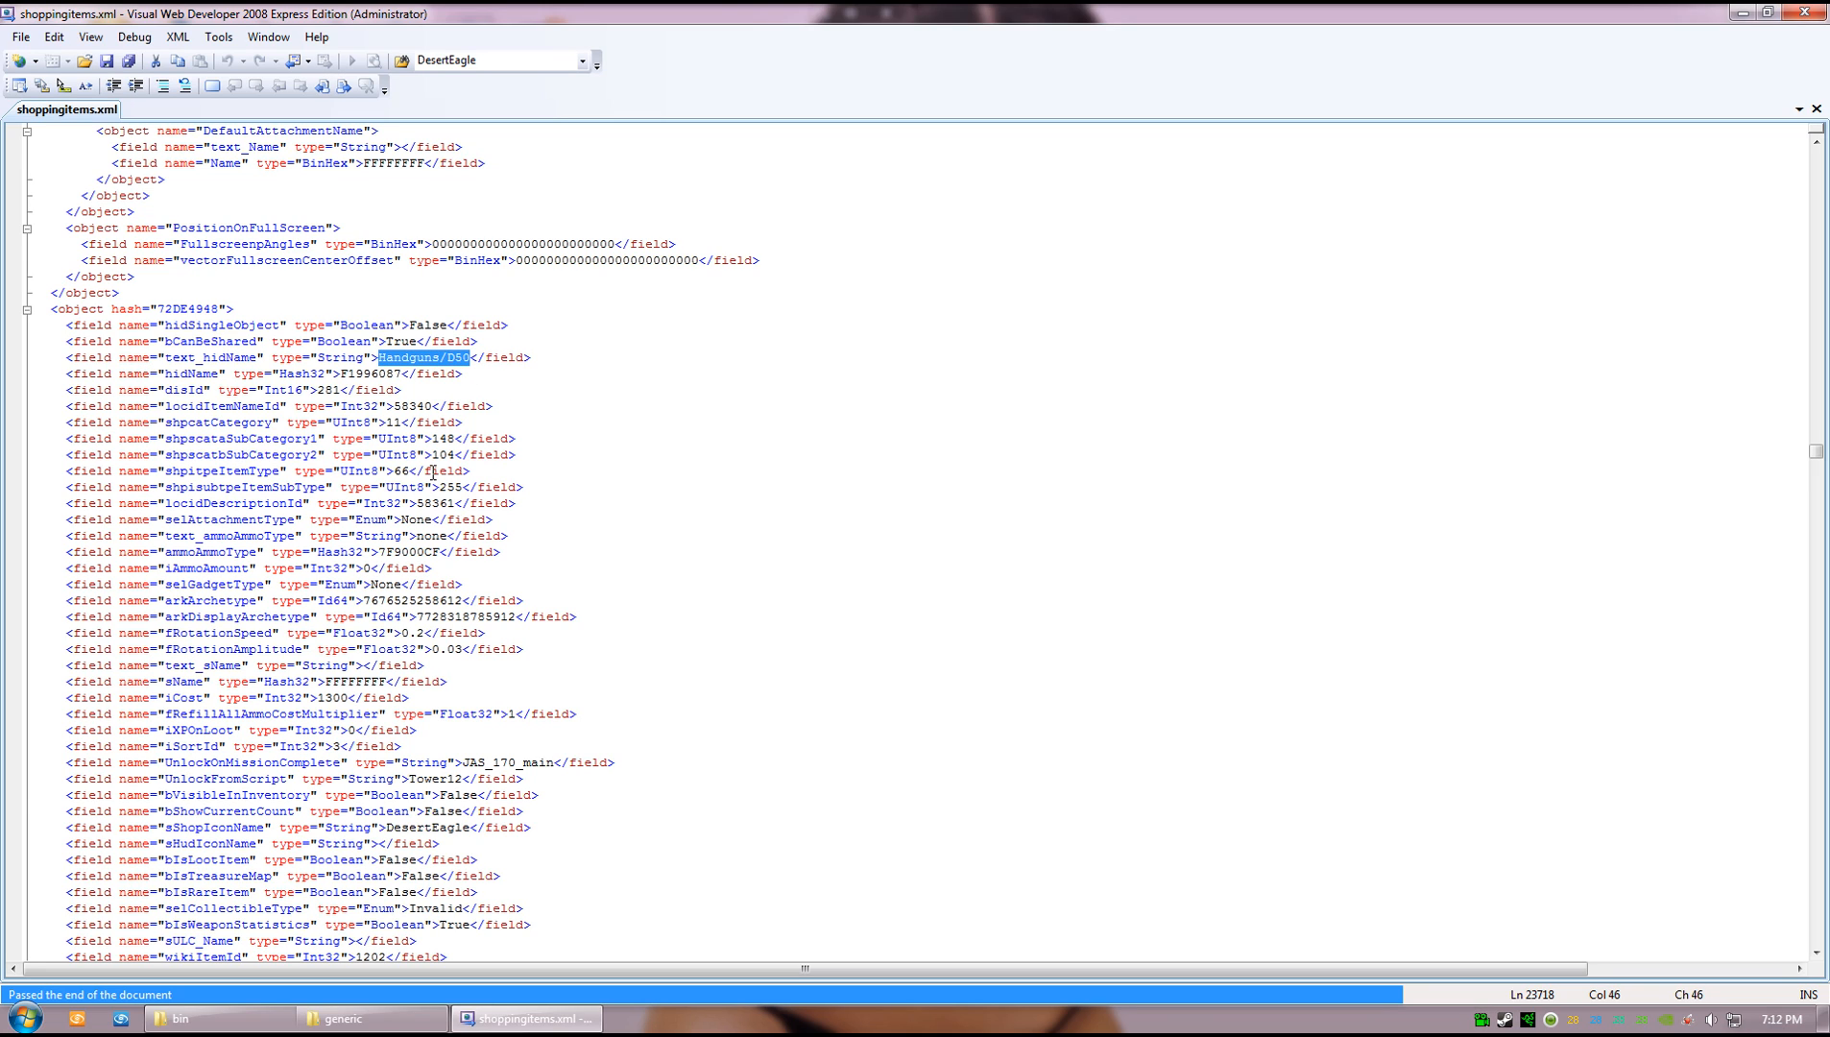
left_click(470, 358)
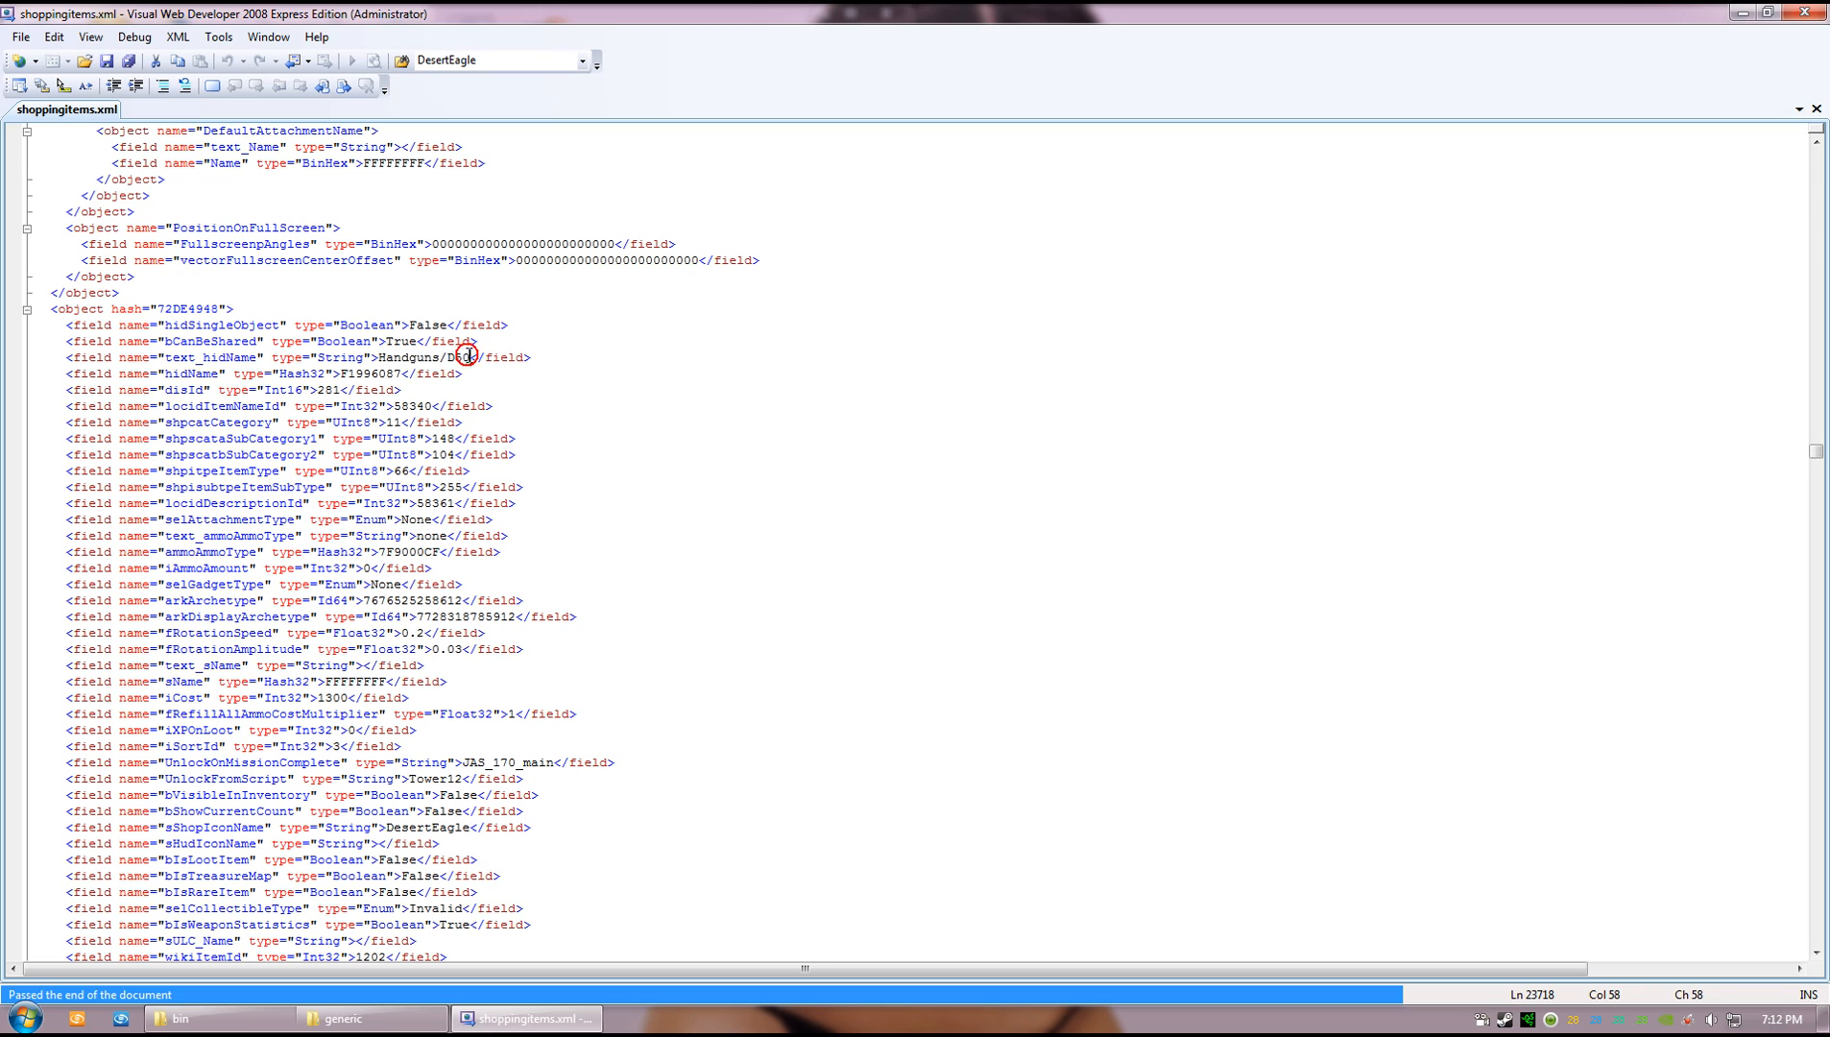
- Search for /D50 from the start of the file, stepping through matches to the base Handguns/D50 entry
left_click_drag(1813, 454, 1805, 144)
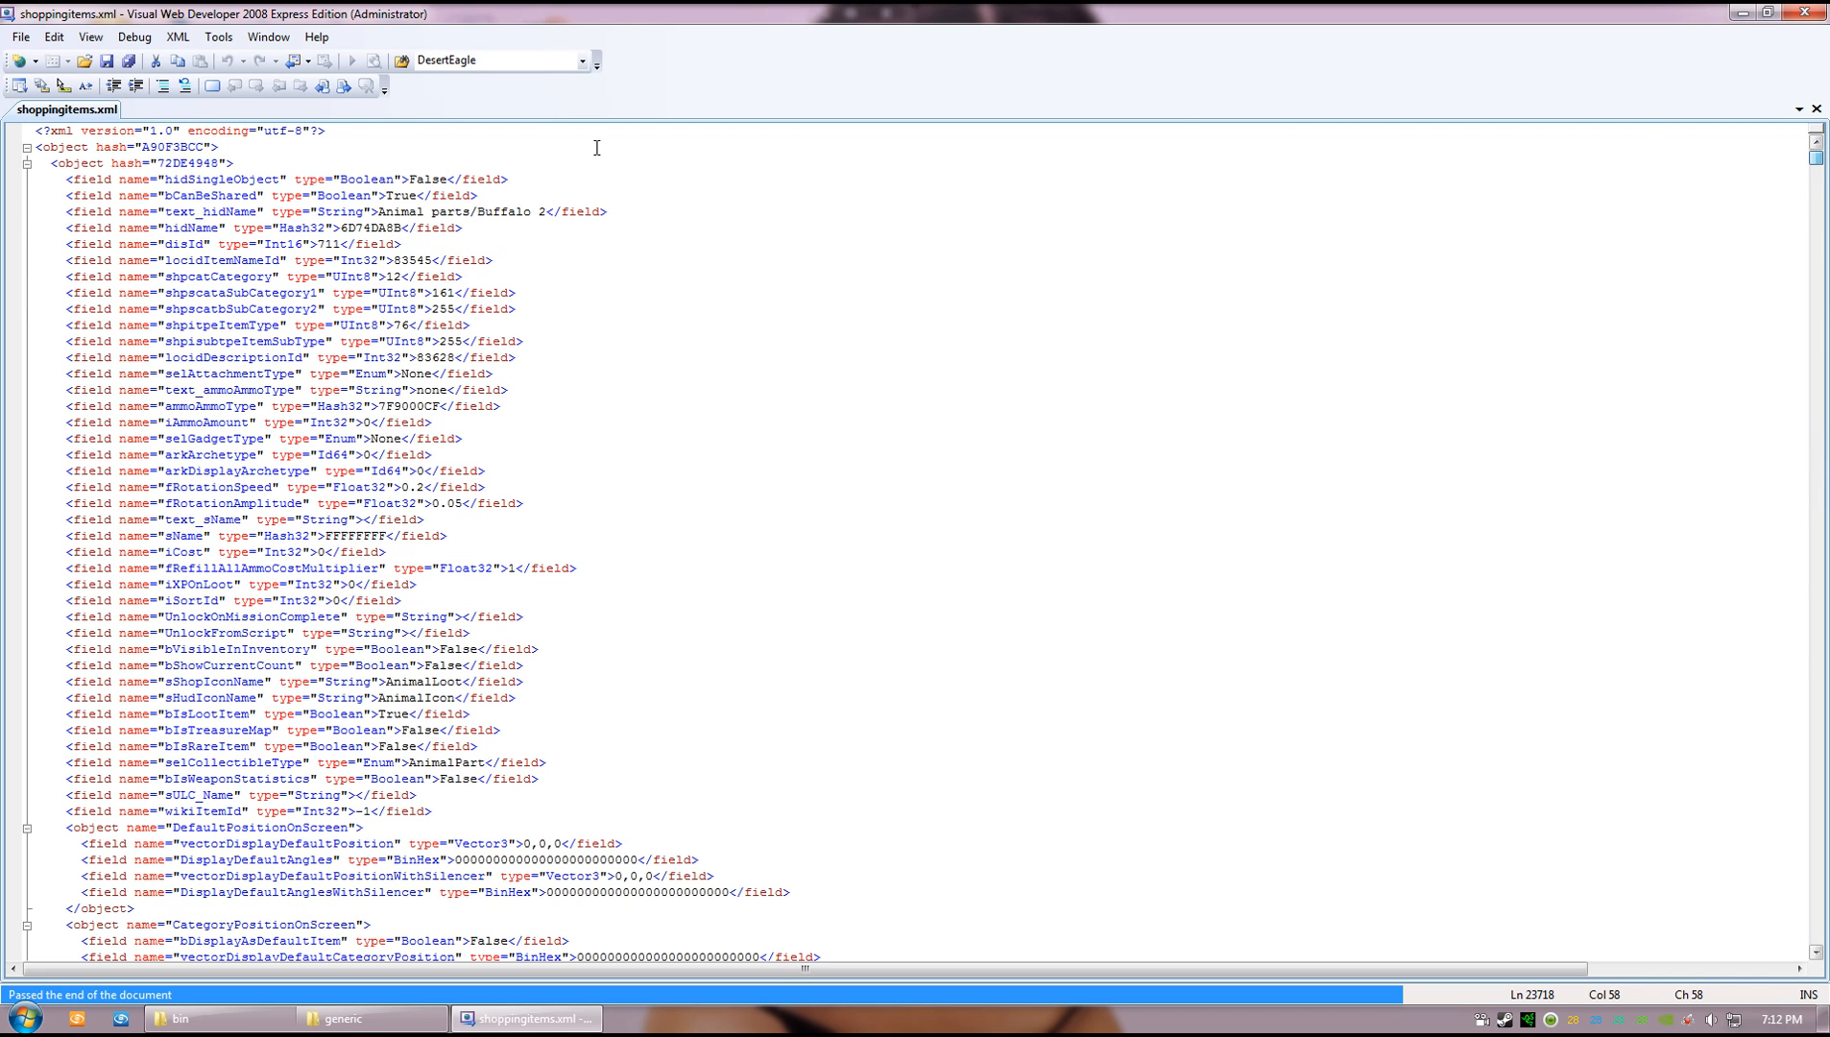
left_click(380, 137)
key("ctrl+f")
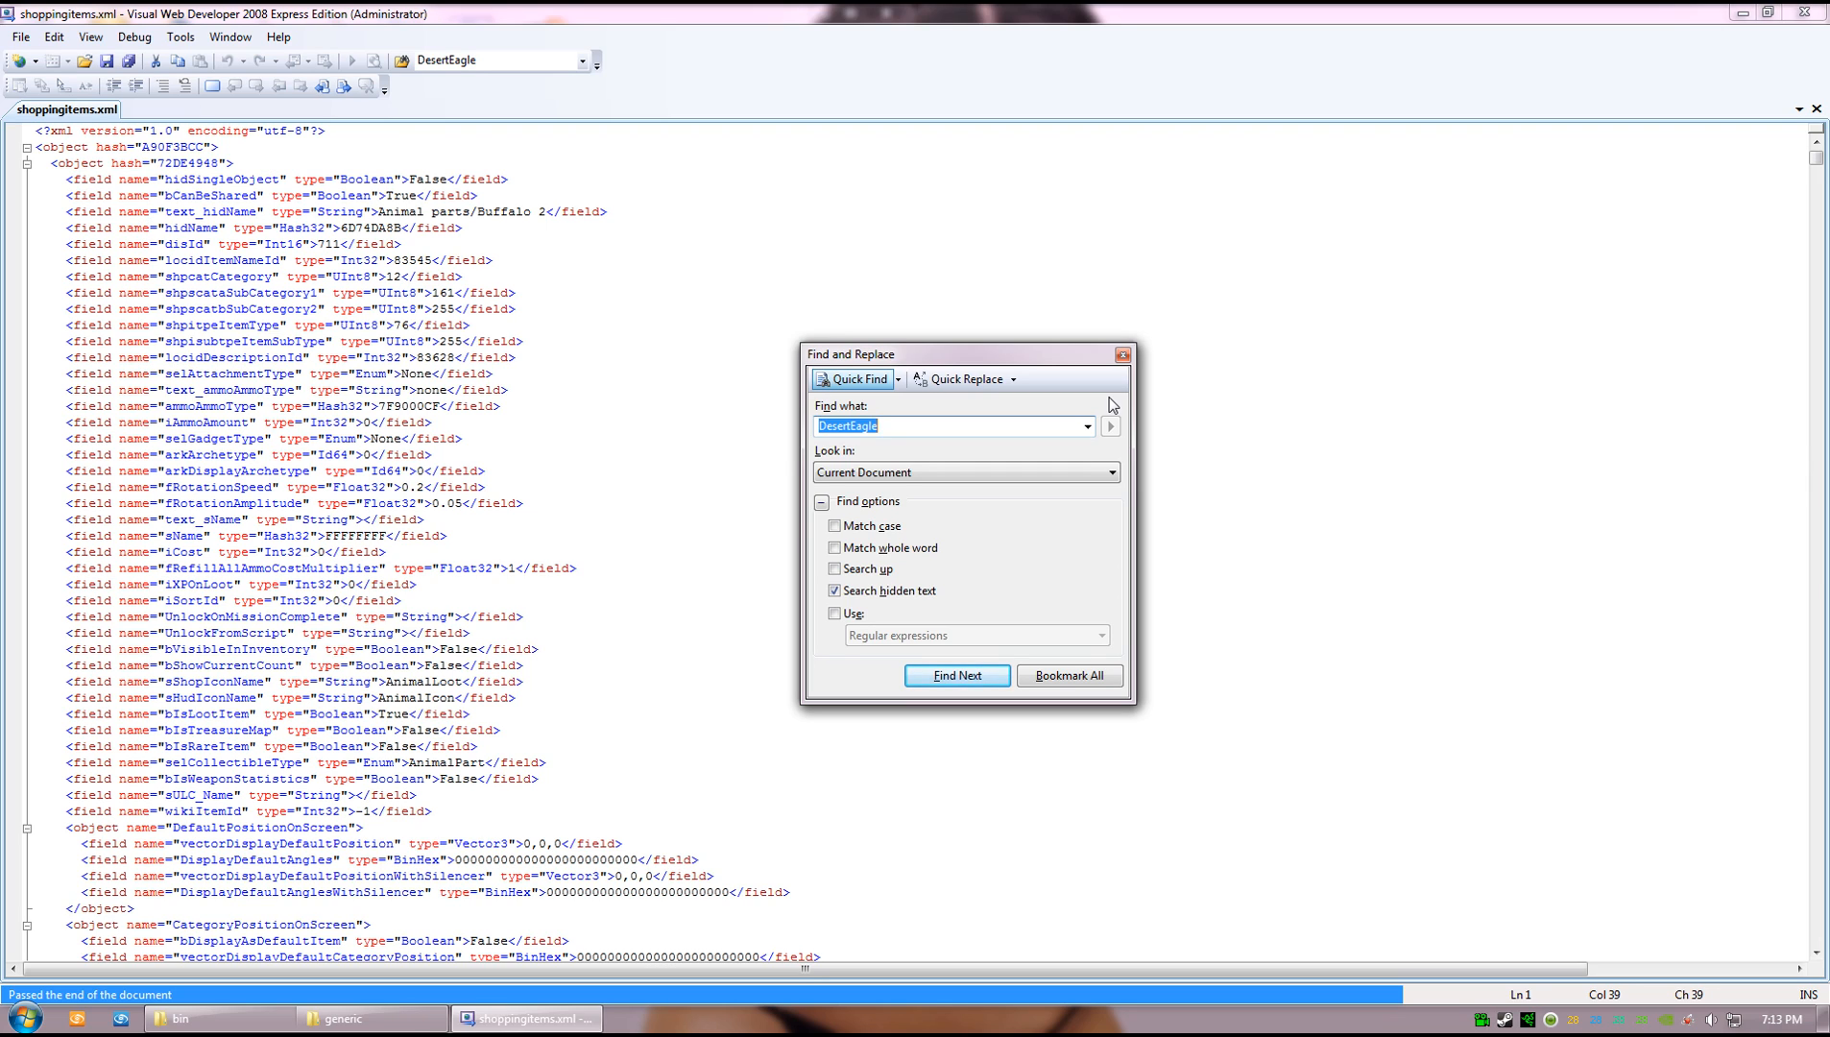
key("BackSpace")
type("/D50")
key("Return")
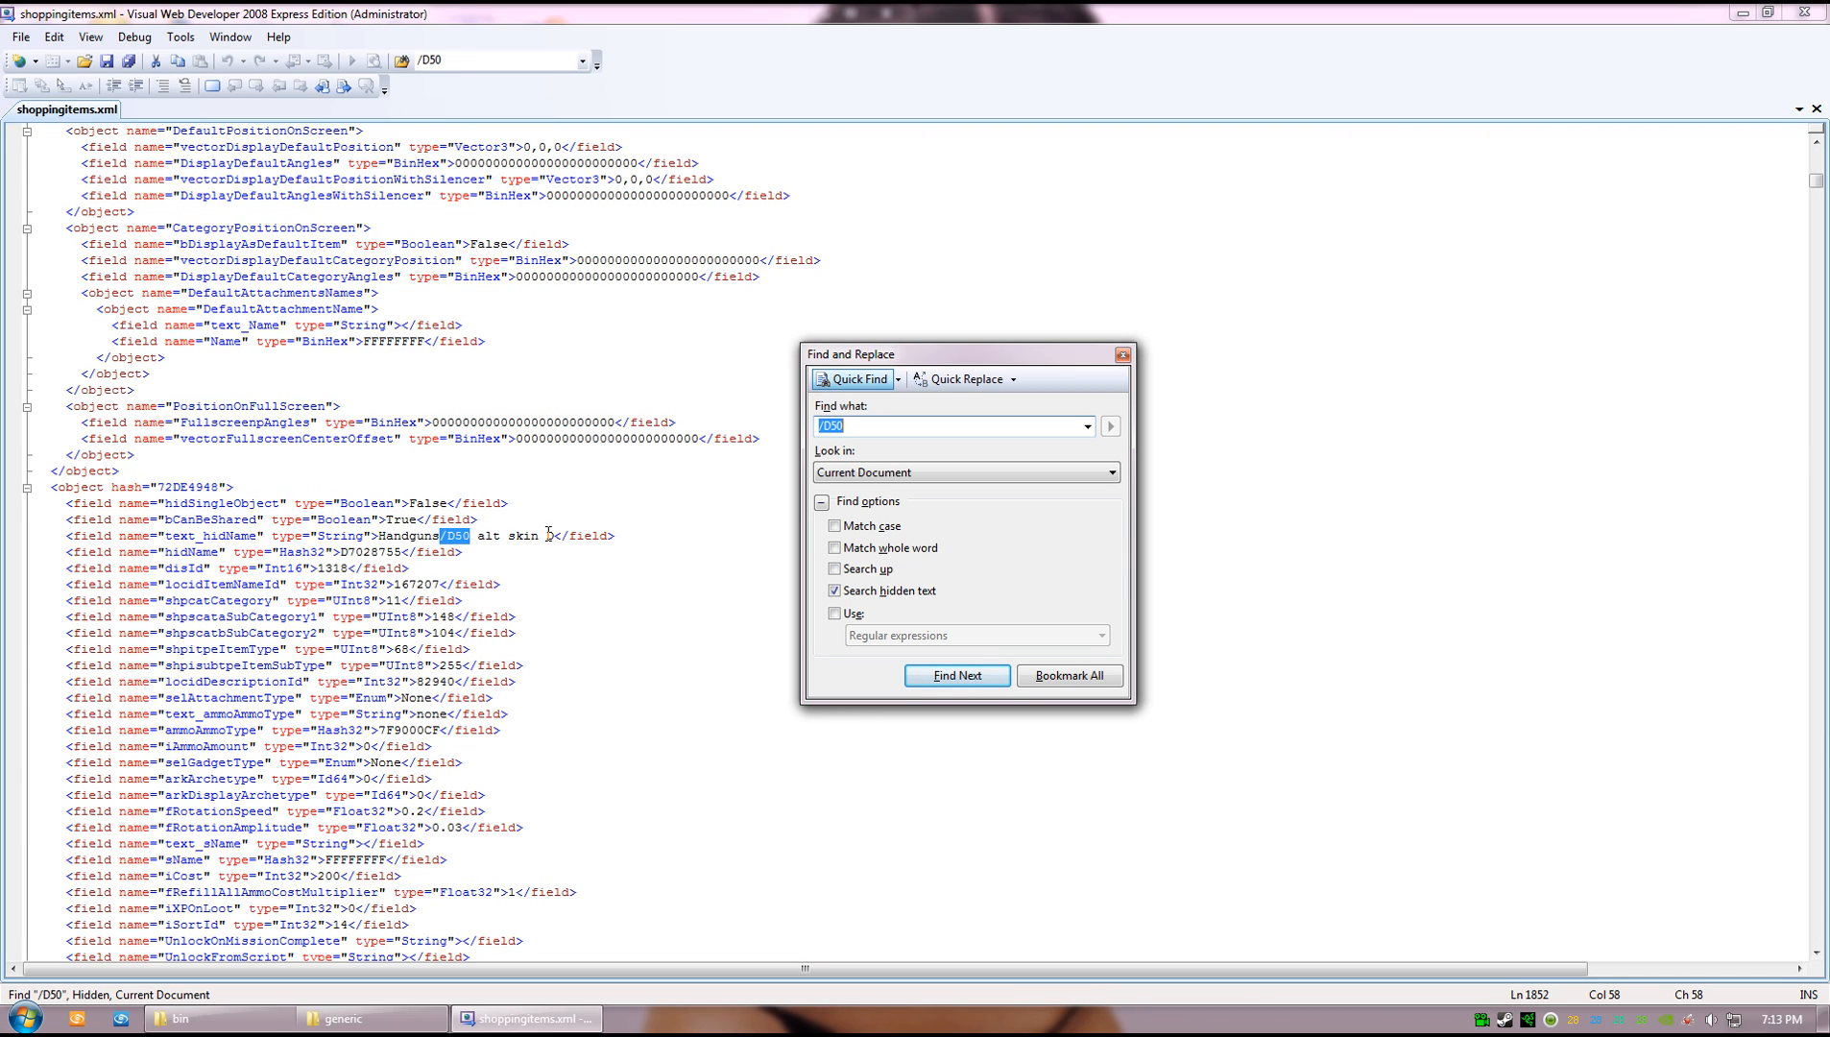
left_click(968, 676)
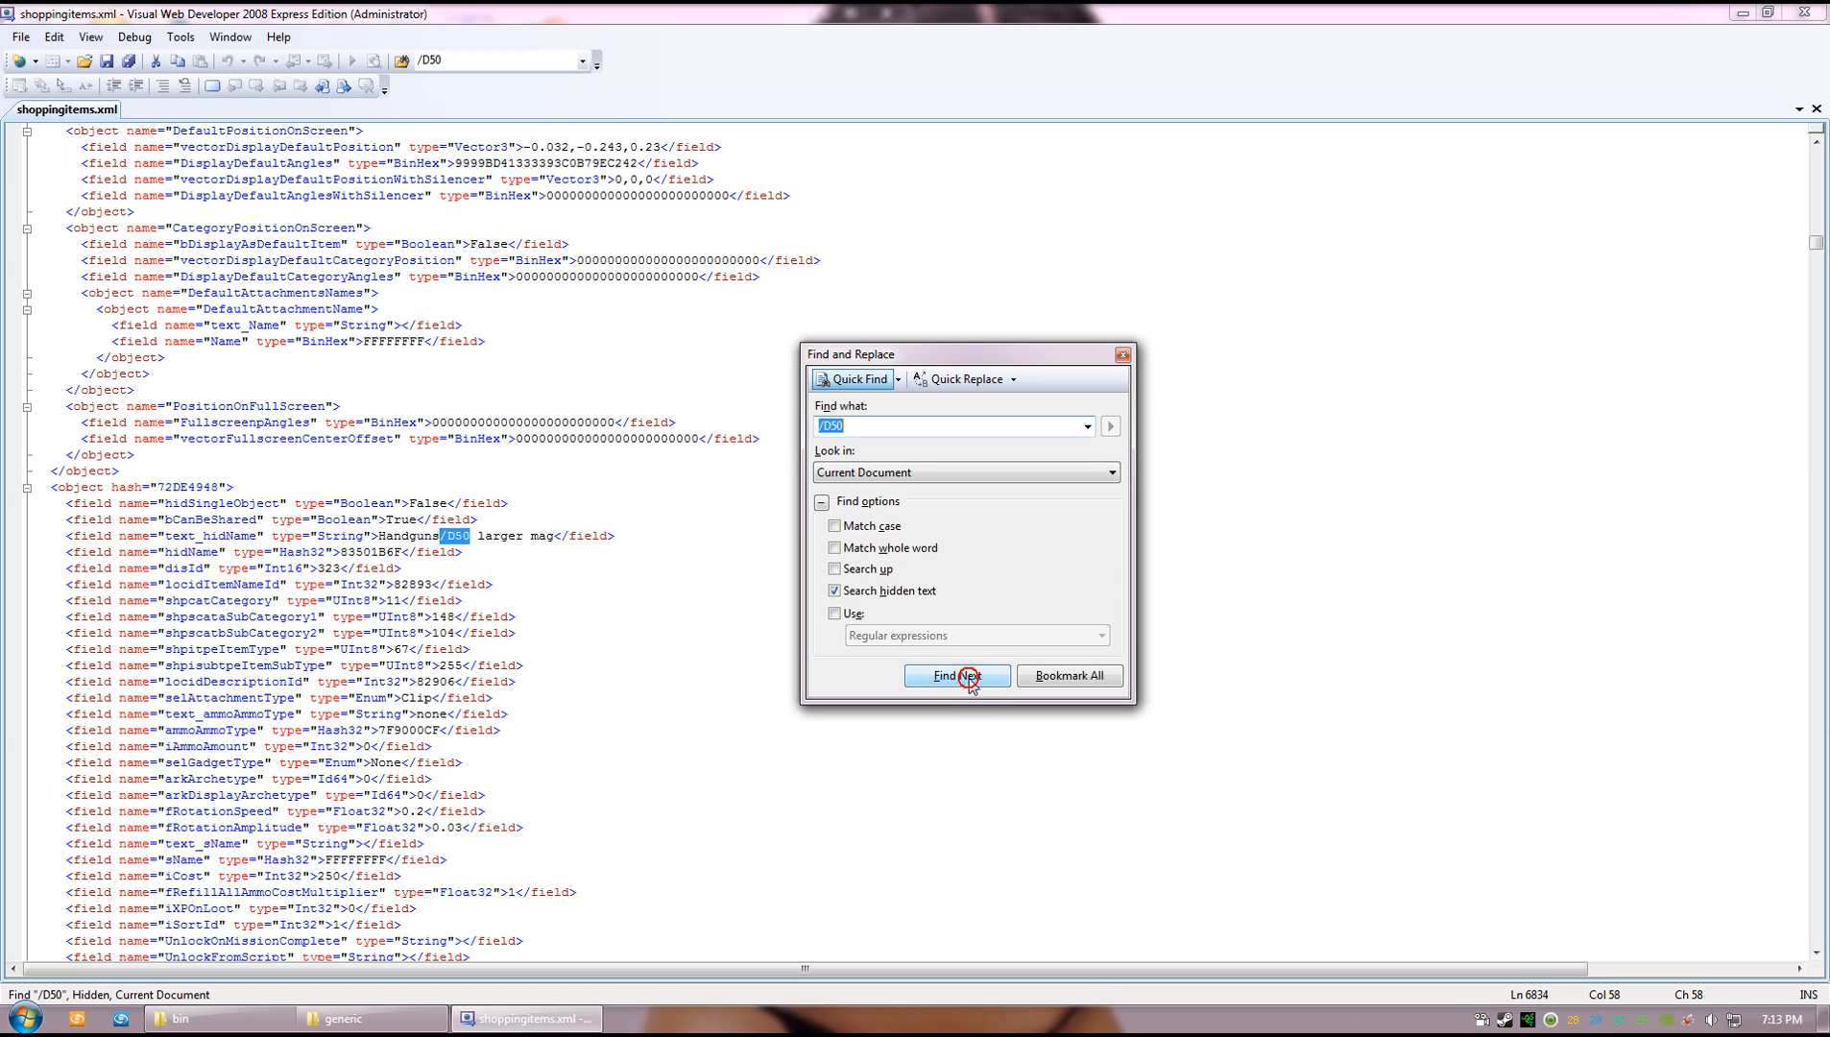
left_click(968, 677)
left_click(968, 677)
left_click(968, 677)
left_click(968, 677)
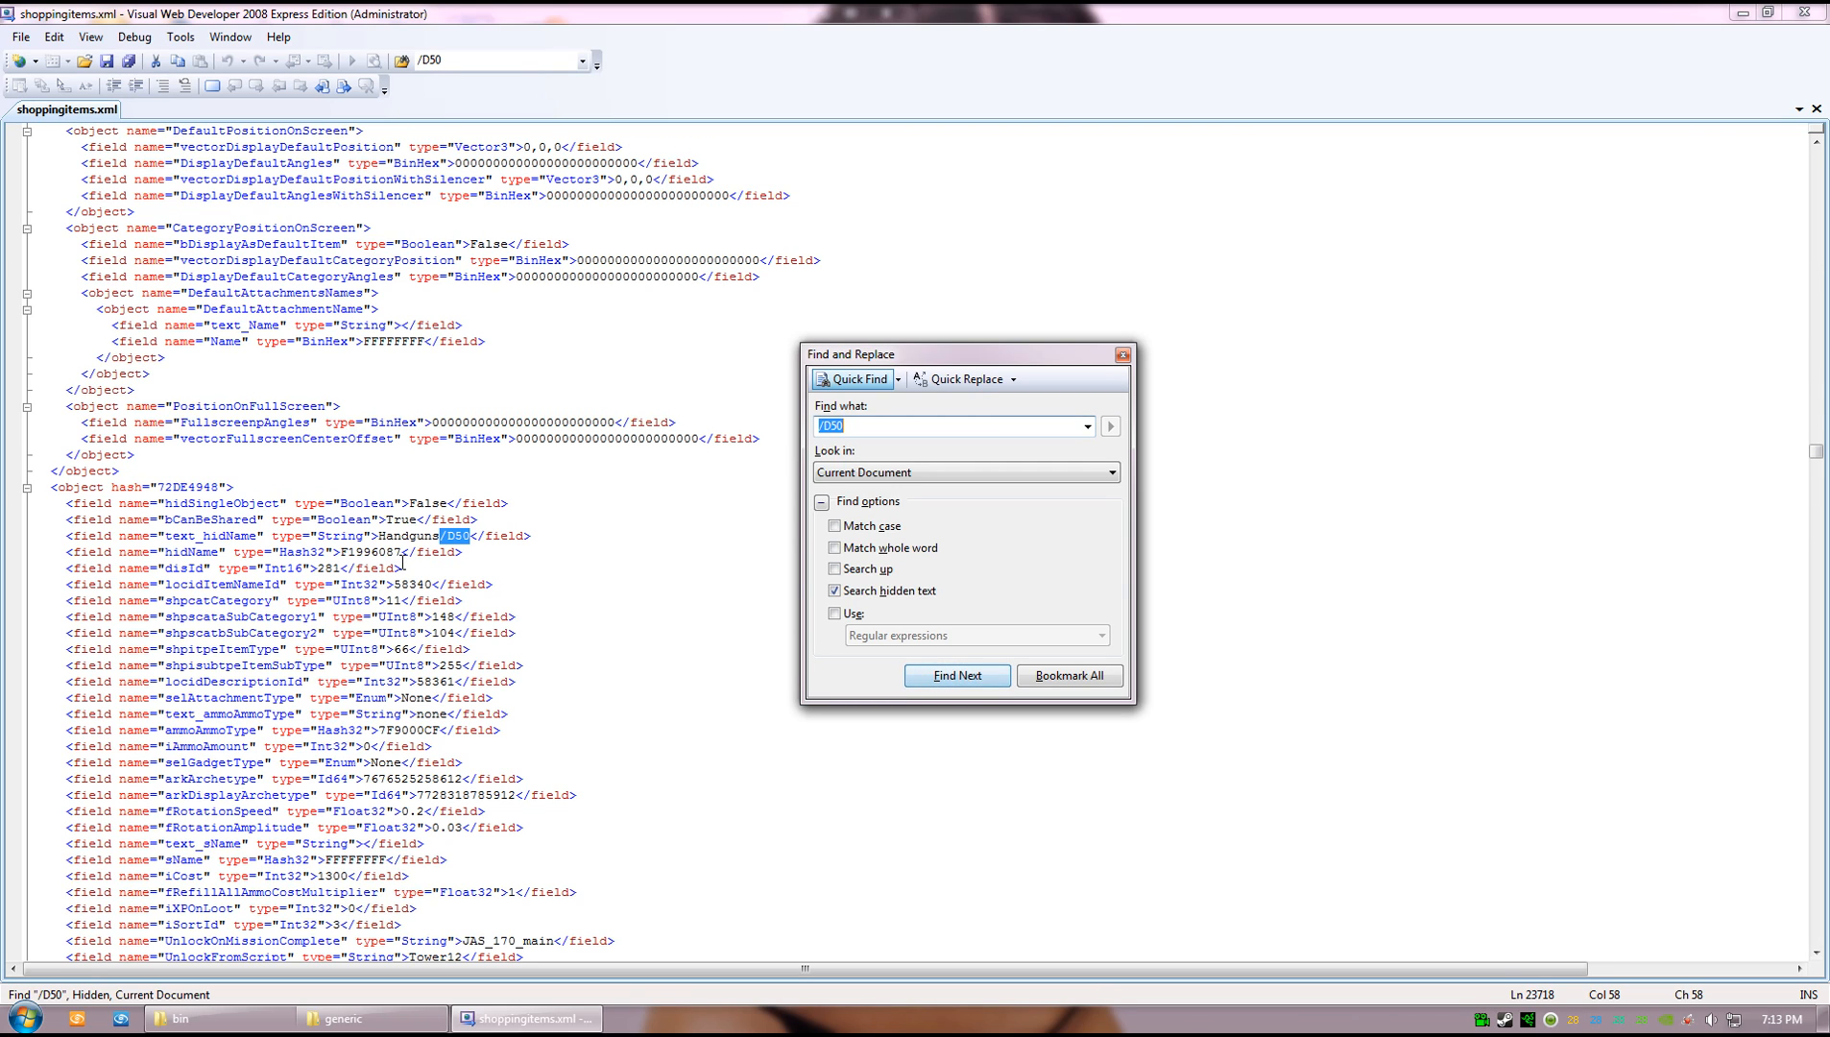
left_click(1123, 354)
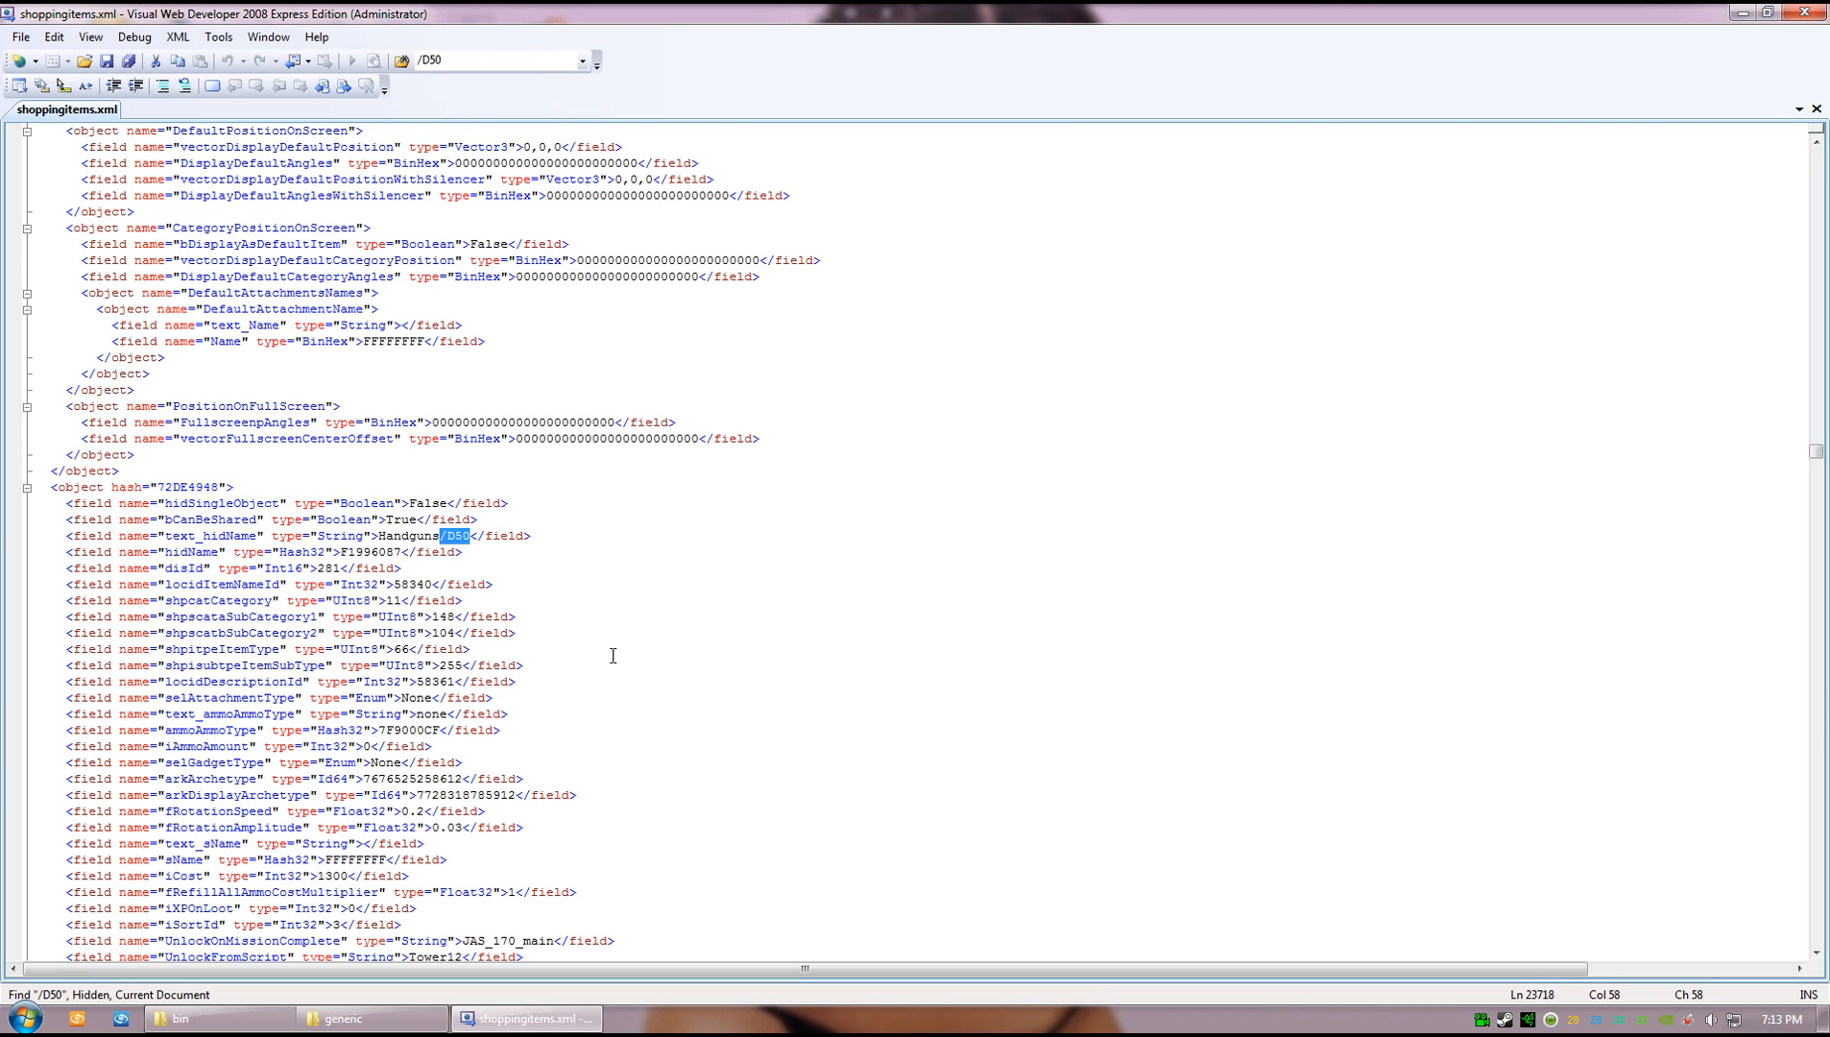
- Clear the UnlockOnMissionComplete and UnlockFromScript values in the Handguns/D50 entry, then save and close shoppingitems.xml
scroll(612, 653, "down", 2)
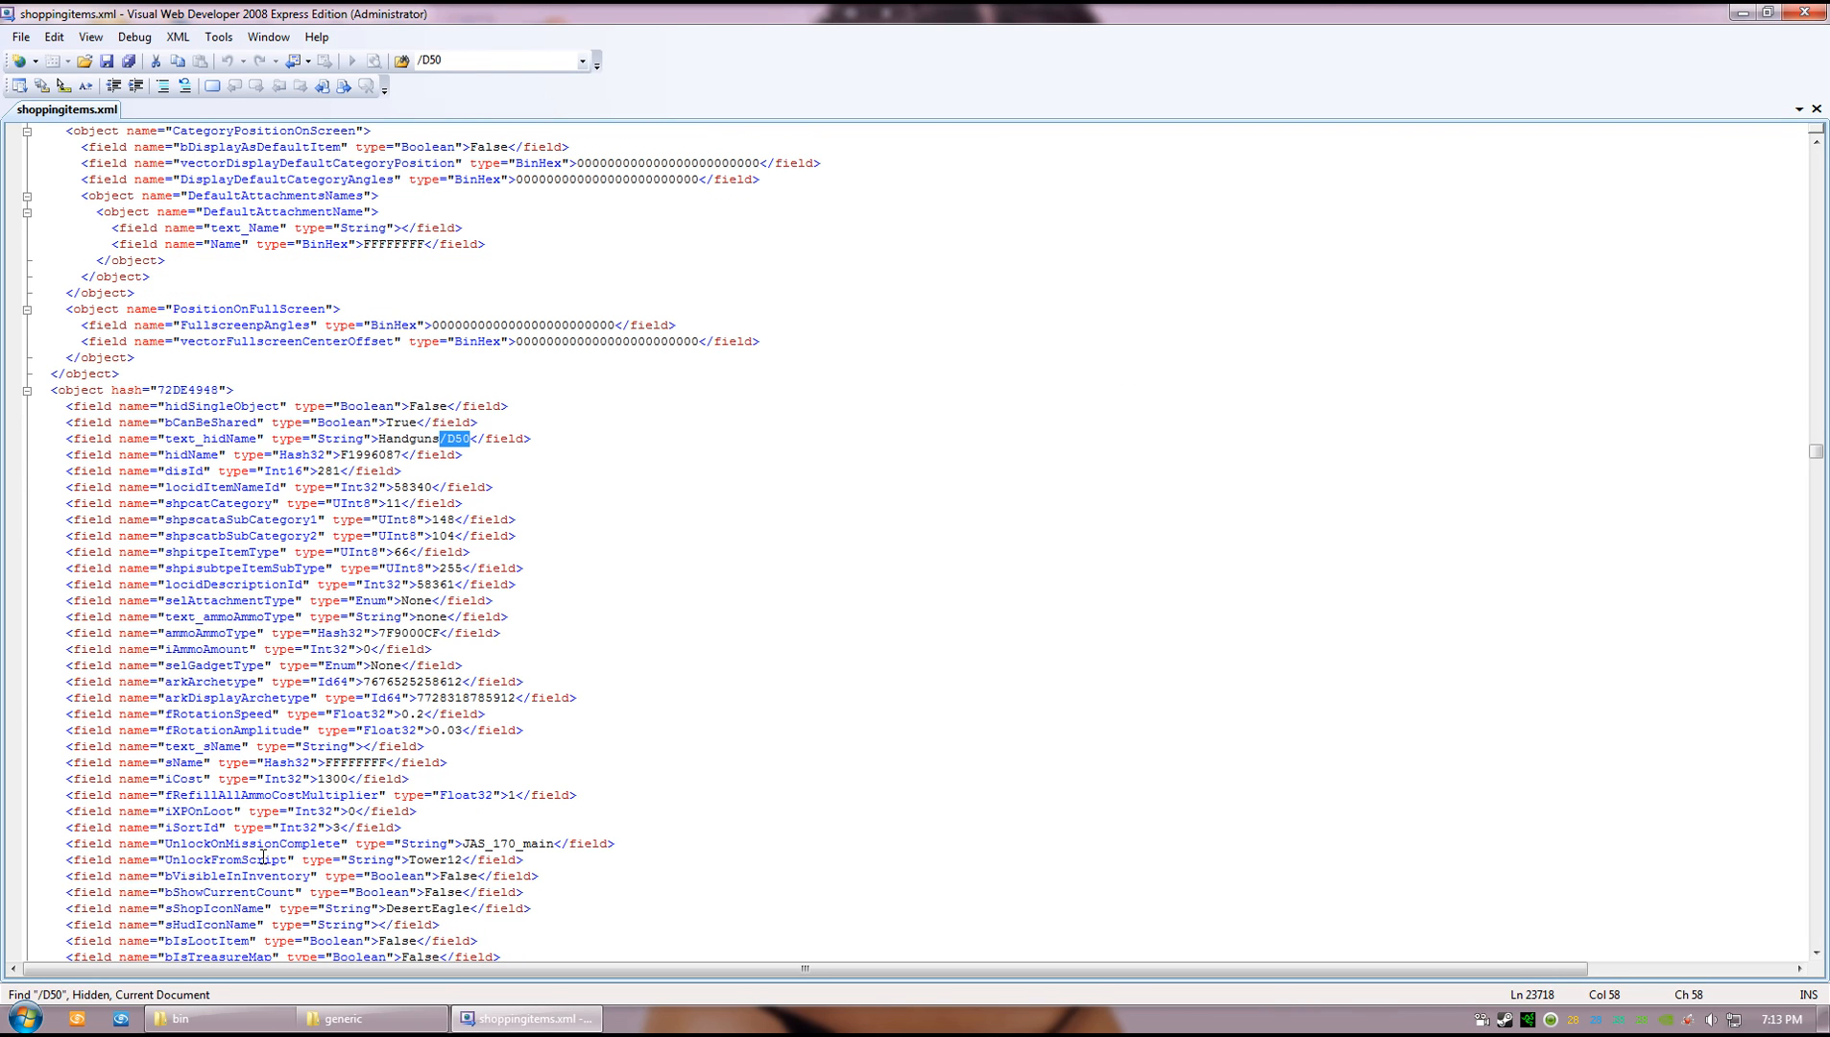
left_click_drag(165, 845, 343, 845)
left_click(575, 865)
left_click_drag(463, 844, 554, 847)
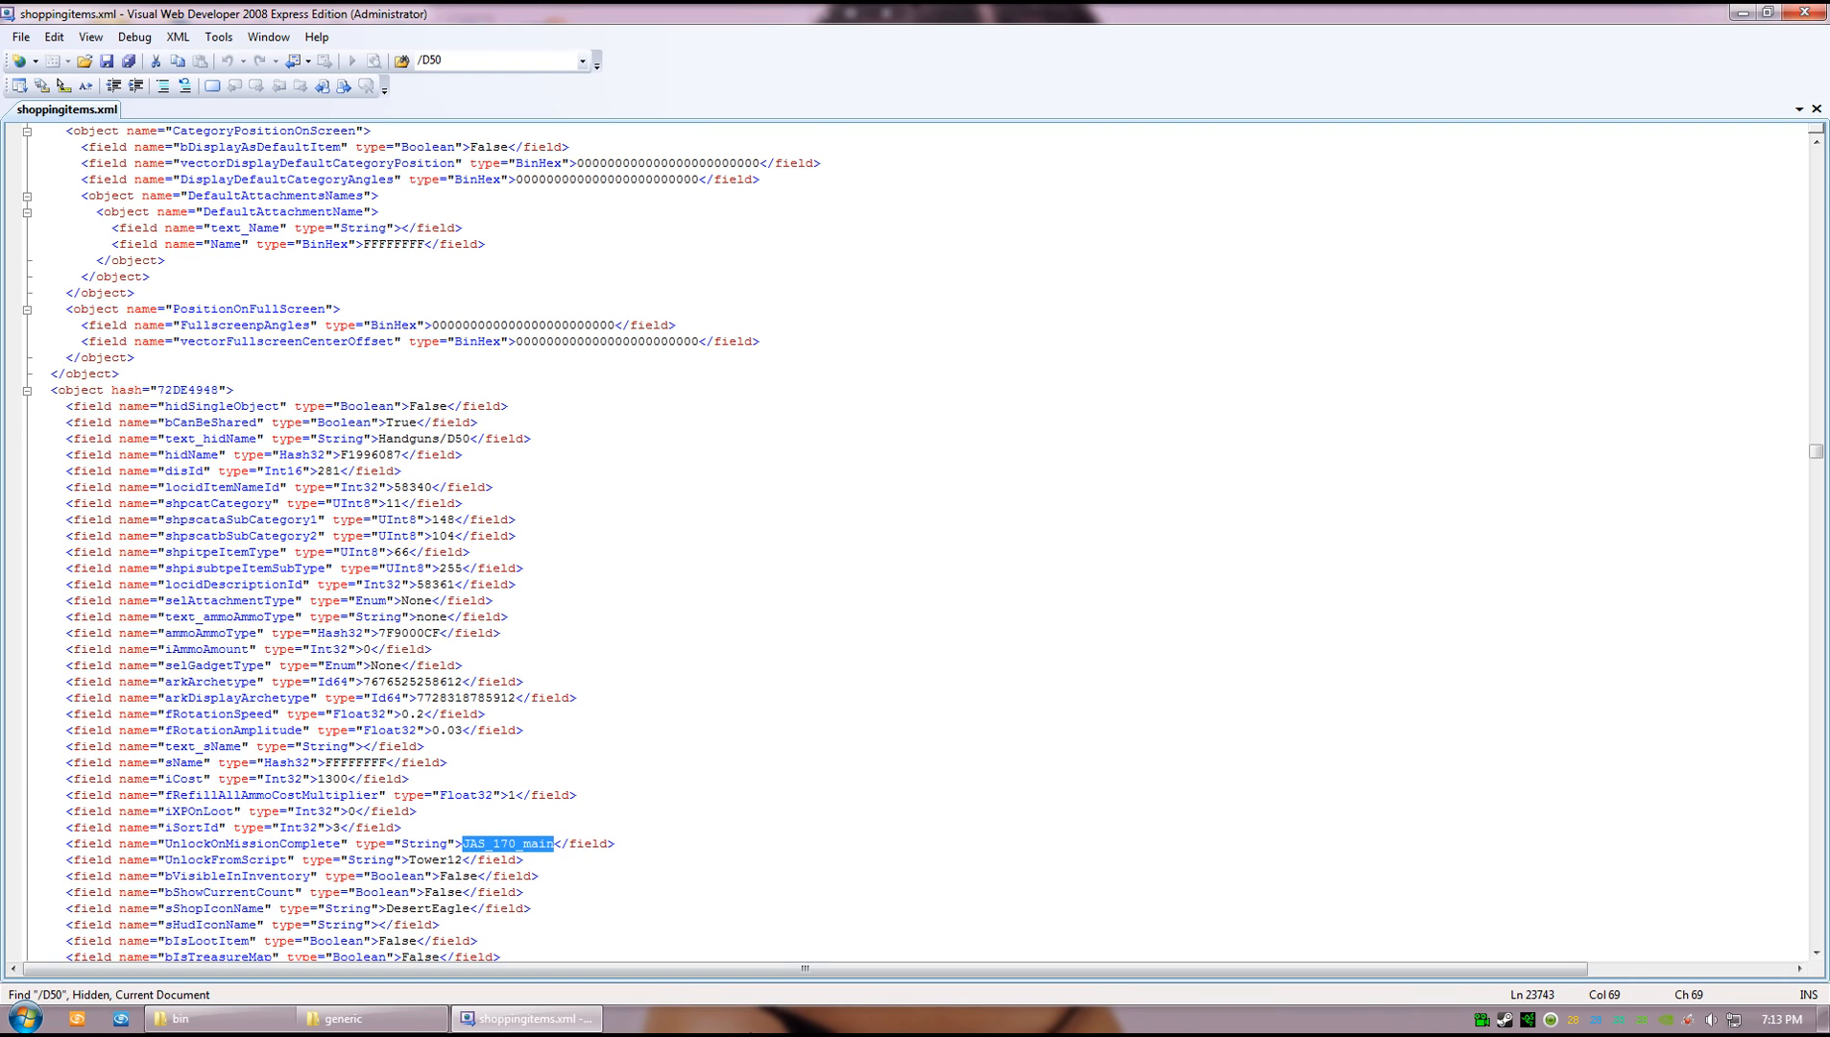
key("Delete")
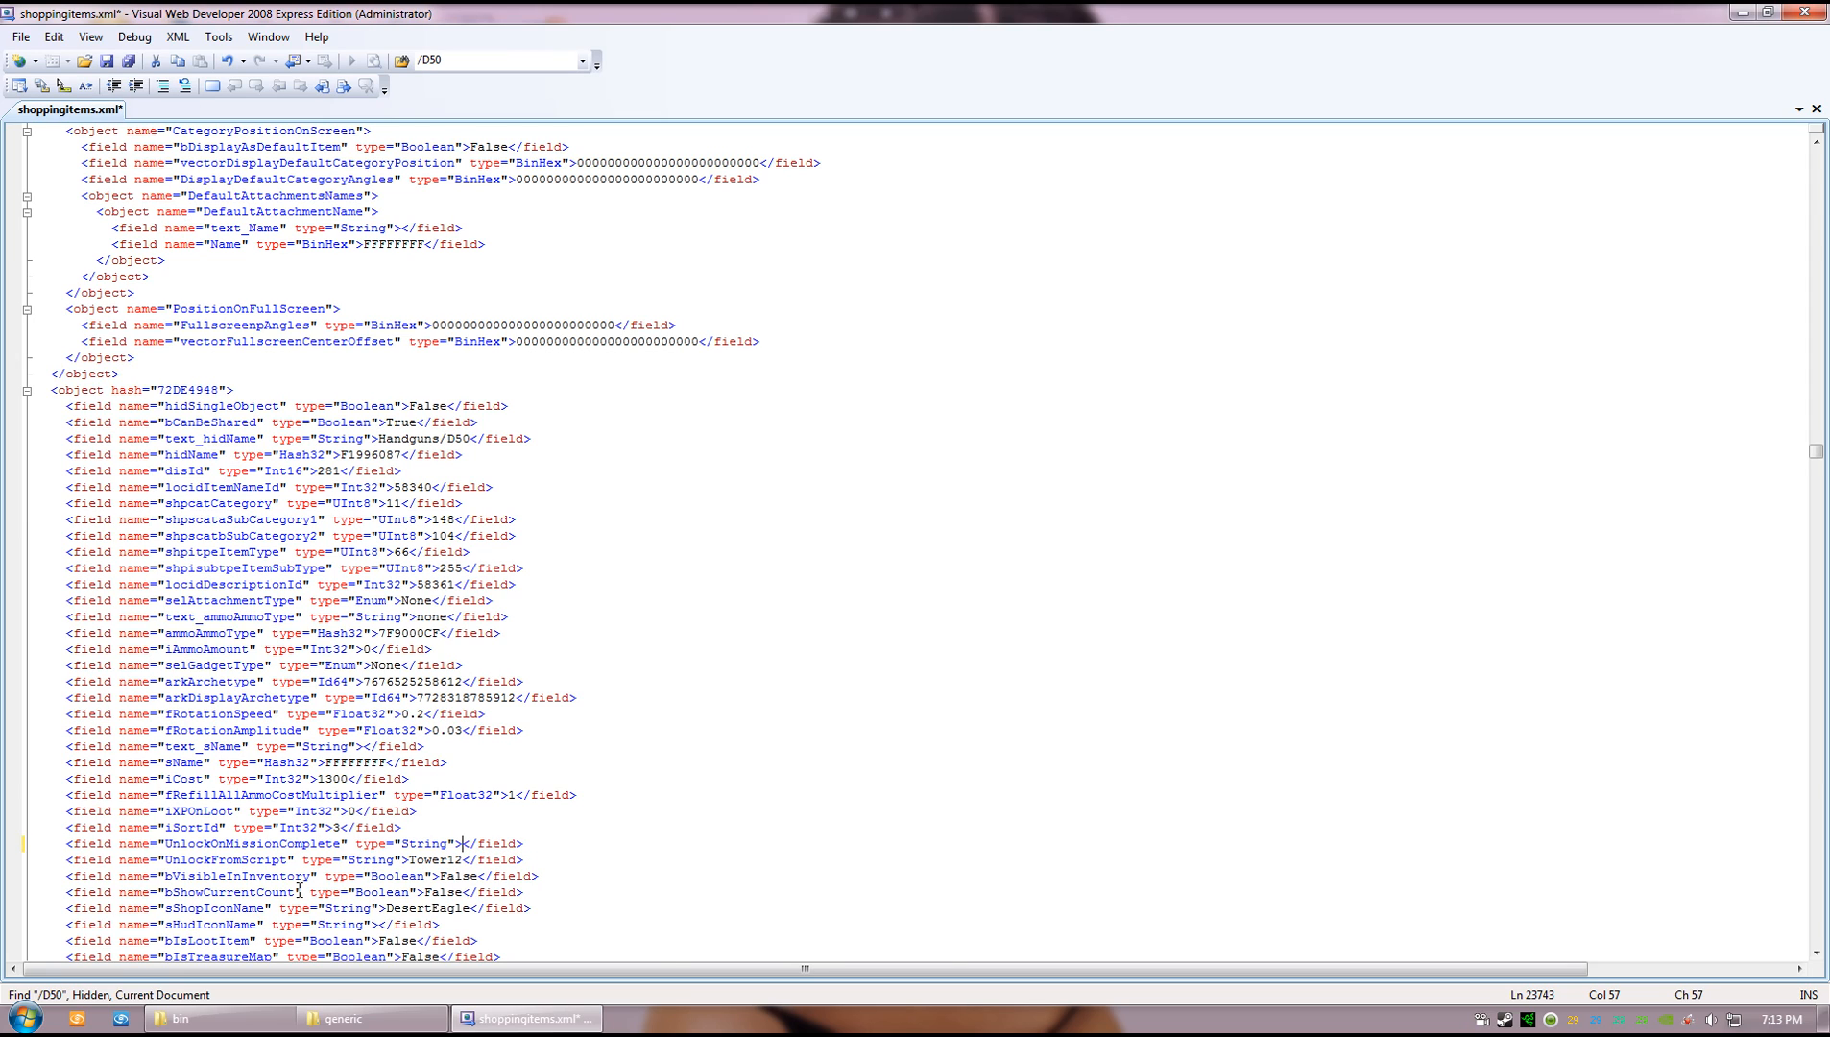
left_click_drag(465, 859, 411, 861)
key("Delete")
left_click(107, 60)
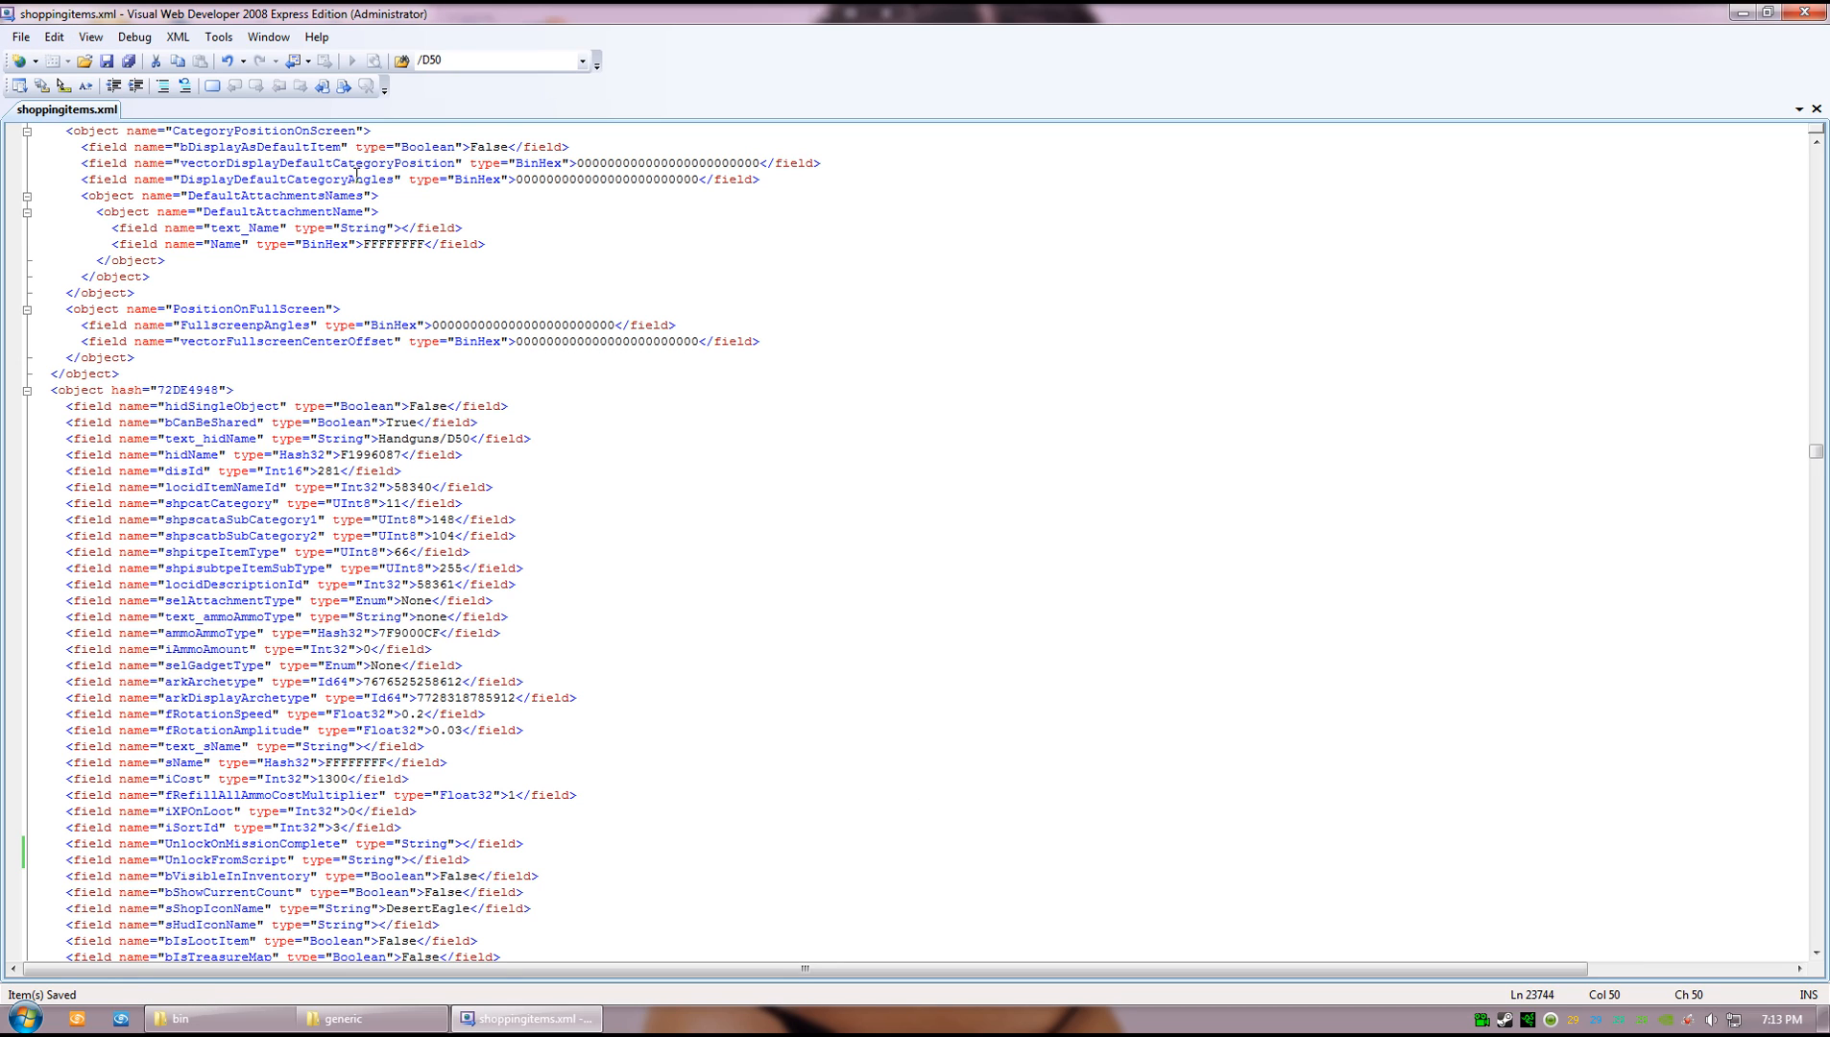
left_click(1805, 12)
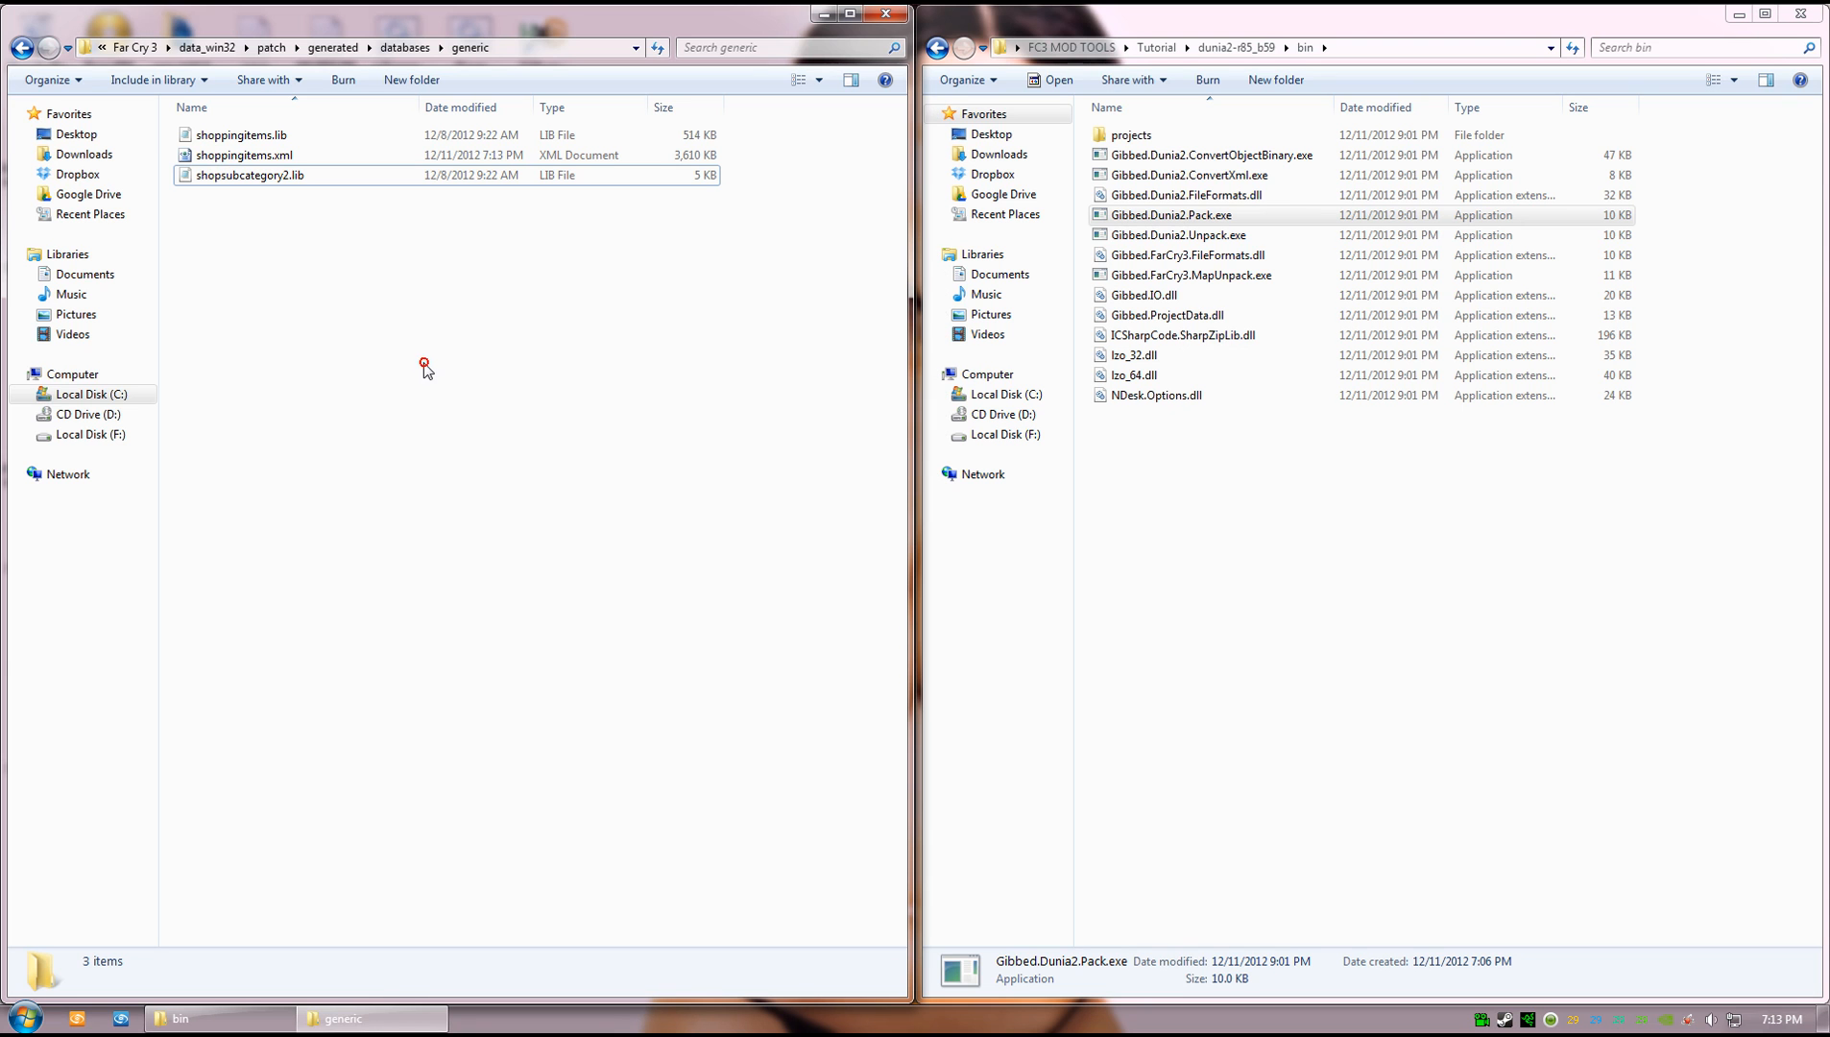
- Permanently delete the original shoppingitems.lib from the generic folder
left_click(290, 156)
left_click(269, 137)
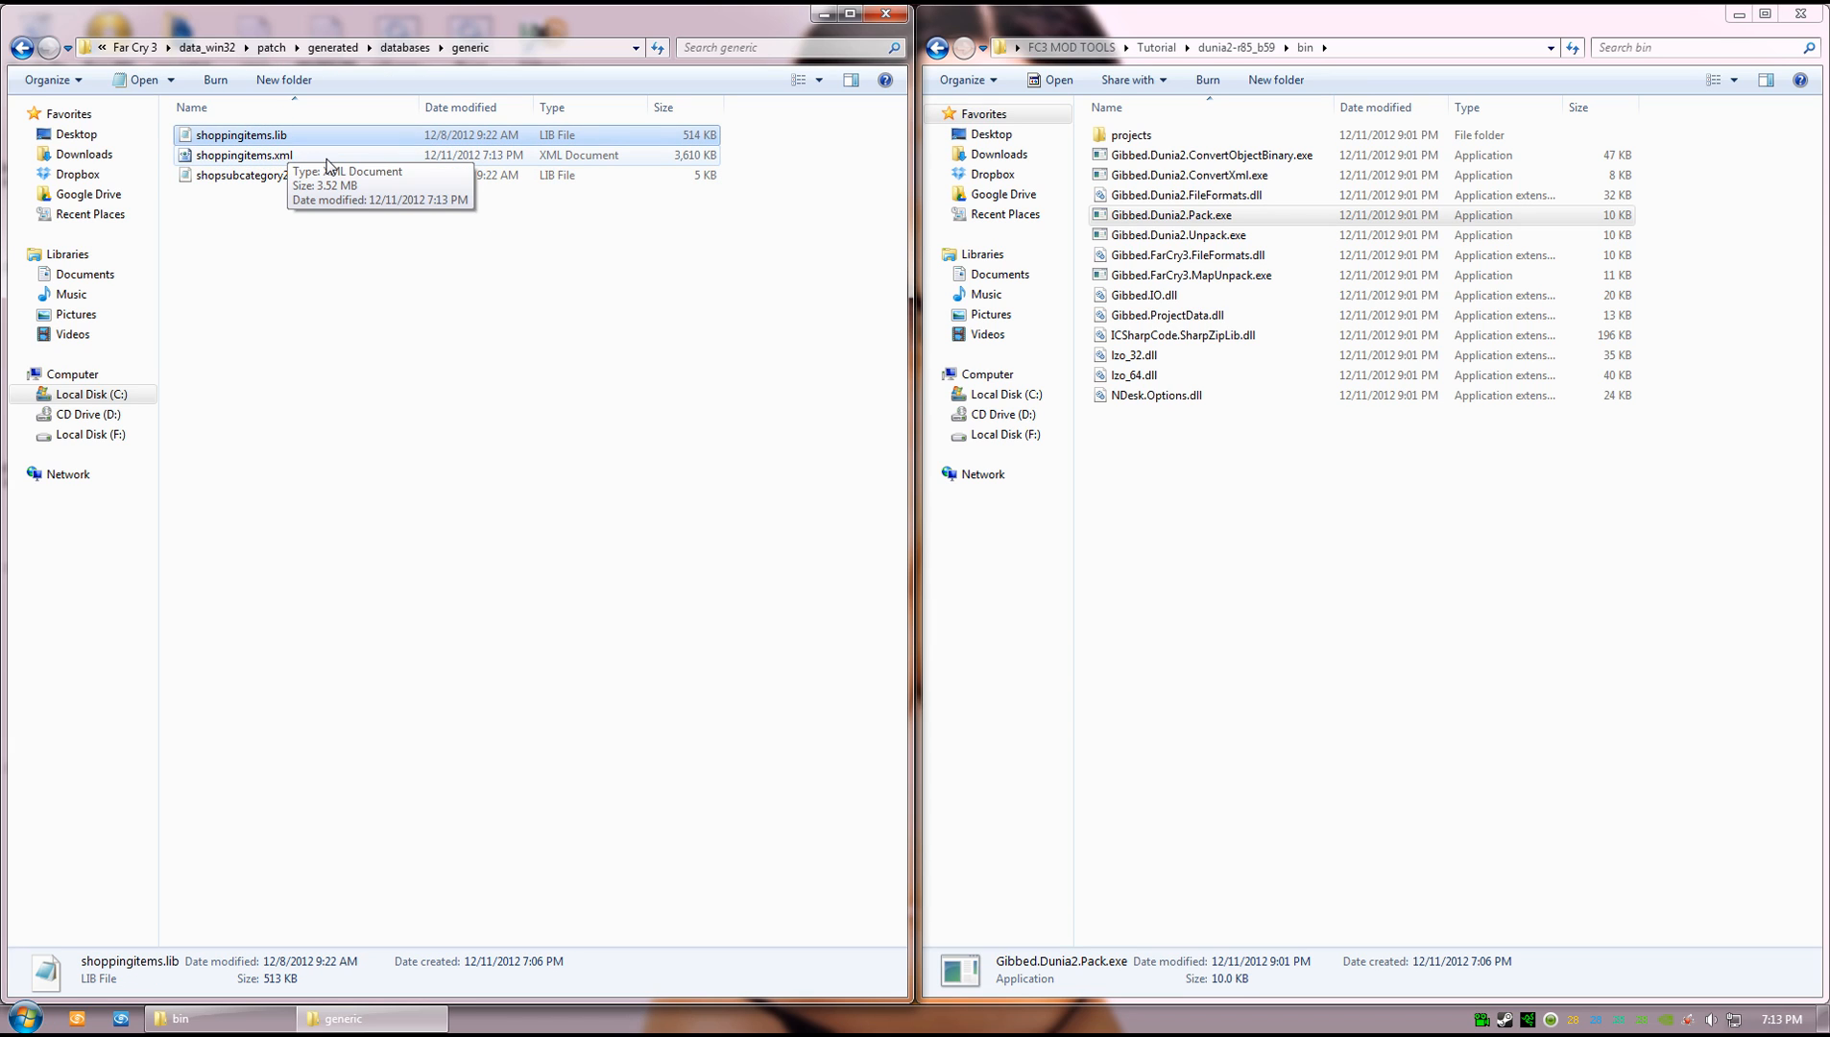
key("shift+Delete")
key("Return")
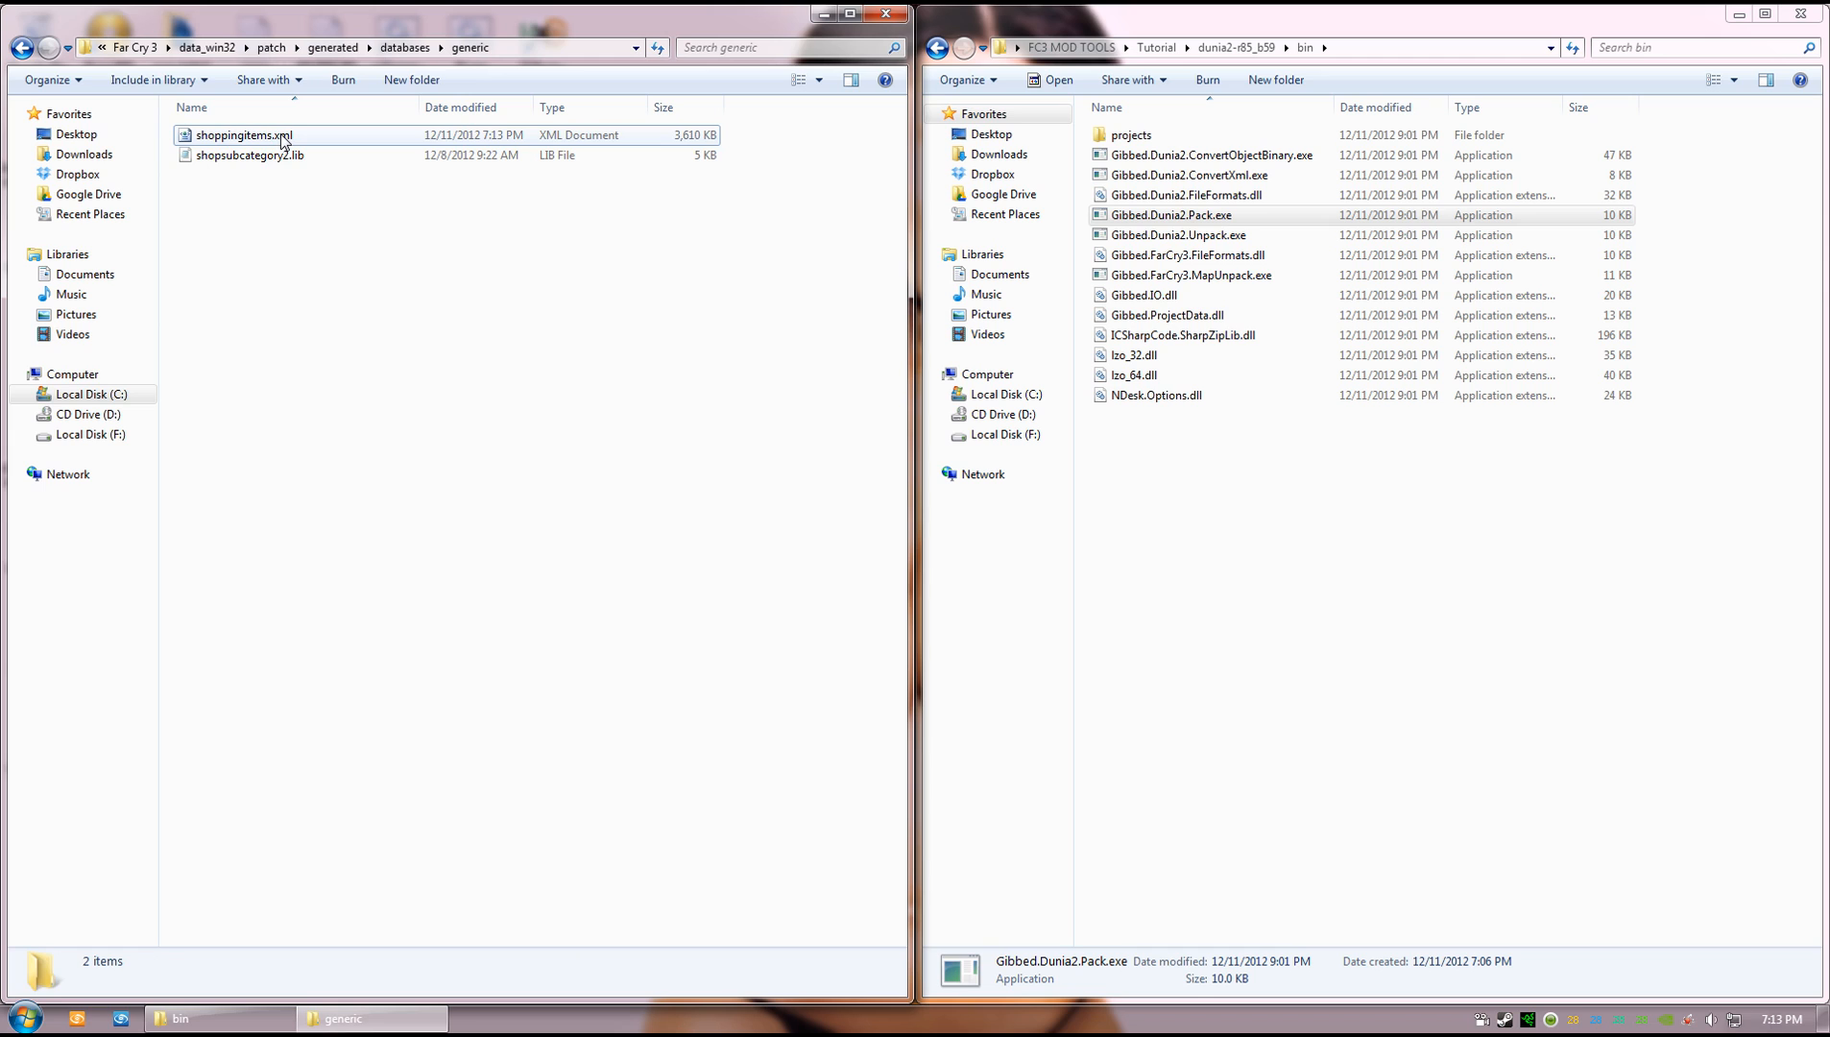
- Convert shoppingitems.xml back to binary with Gibbed.Dunia2.ConvertObjectBinary.exe and rename the converted file as shoppingitems.lib
left_click(284, 136)
left_click_drag(228, 146, 1241, 159)
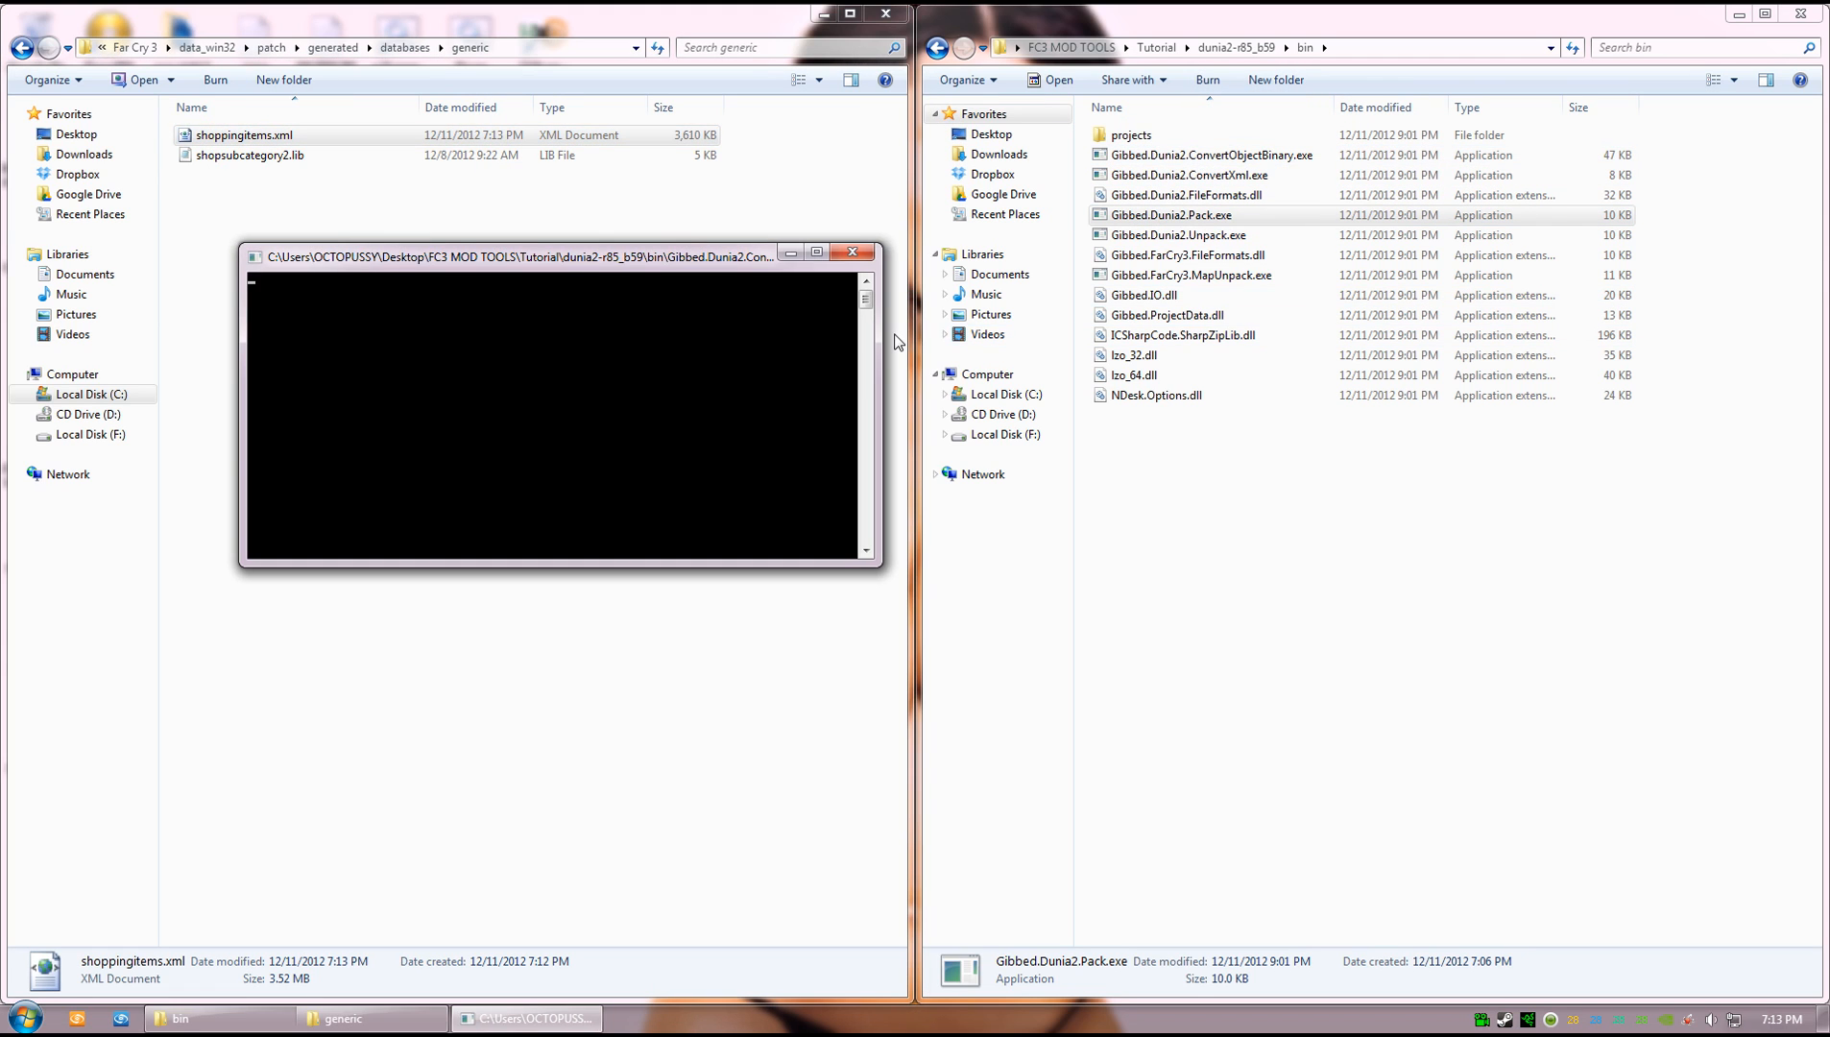
left_click(288, 154)
left_click(289, 155)
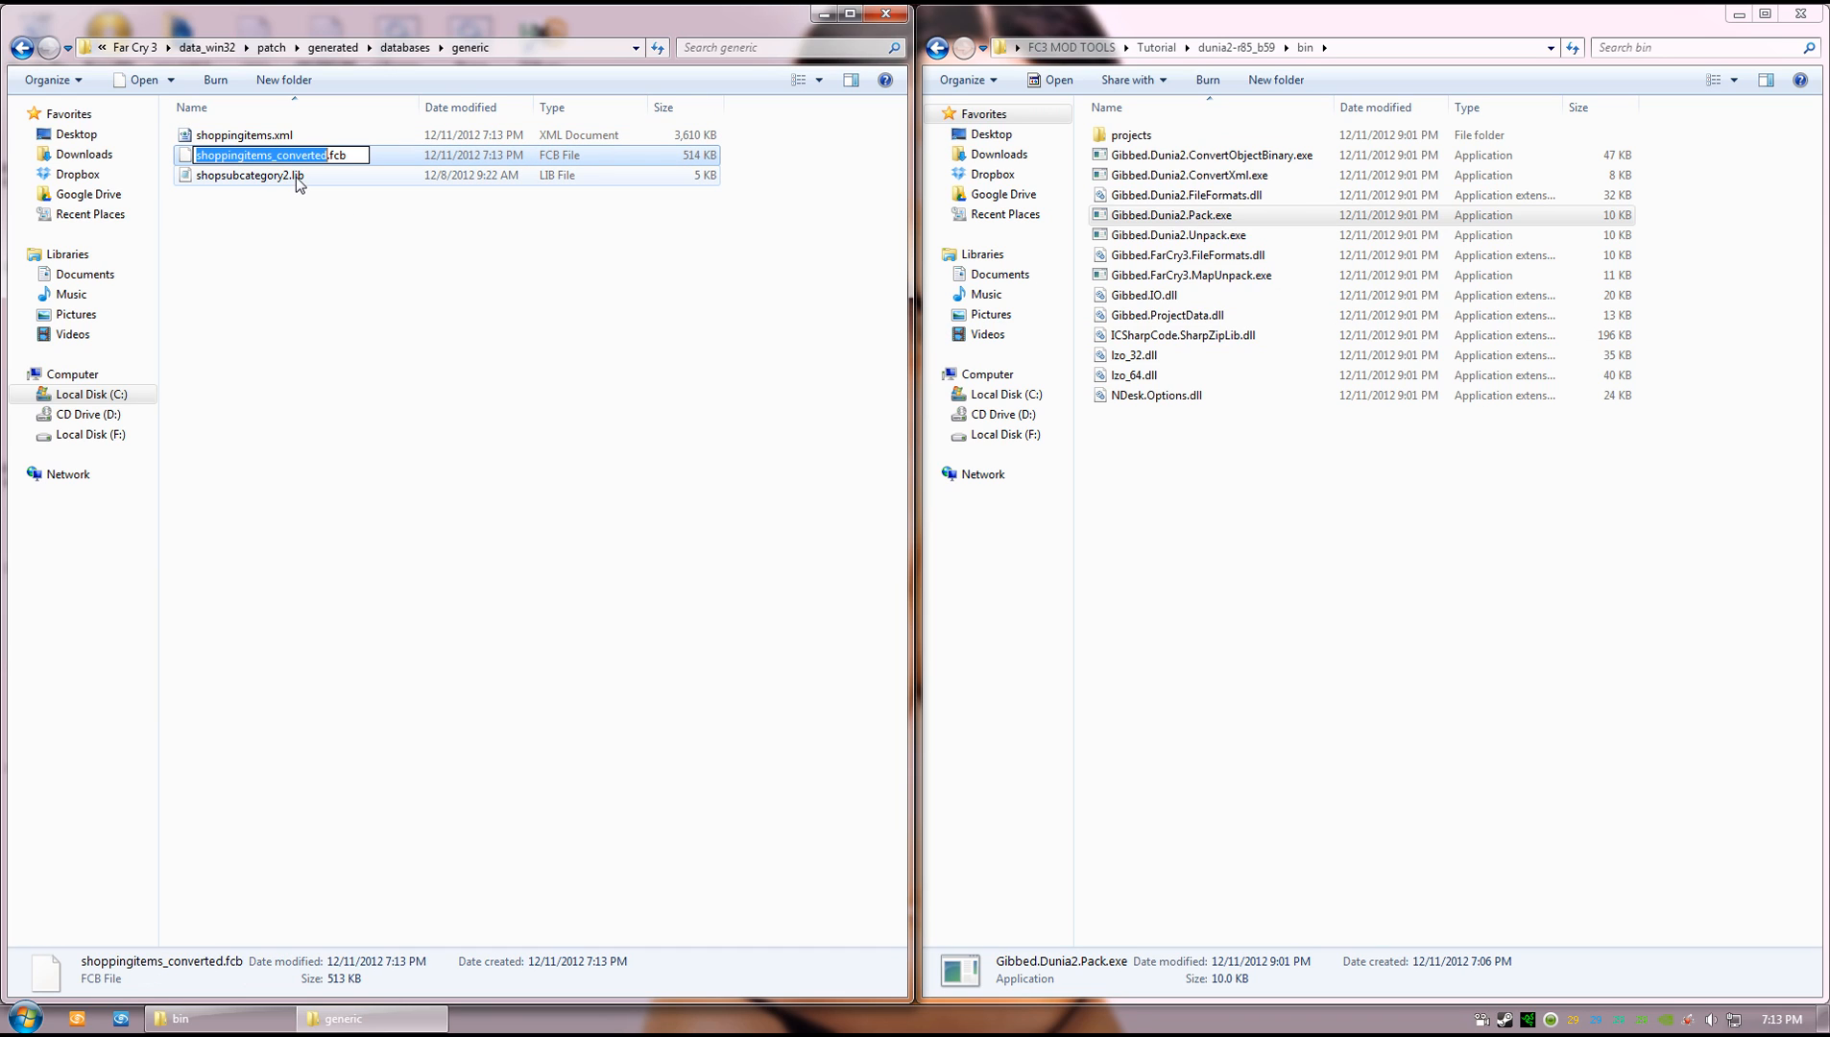
left_click(273, 156)
left_click_drag(274, 161, 347, 163)
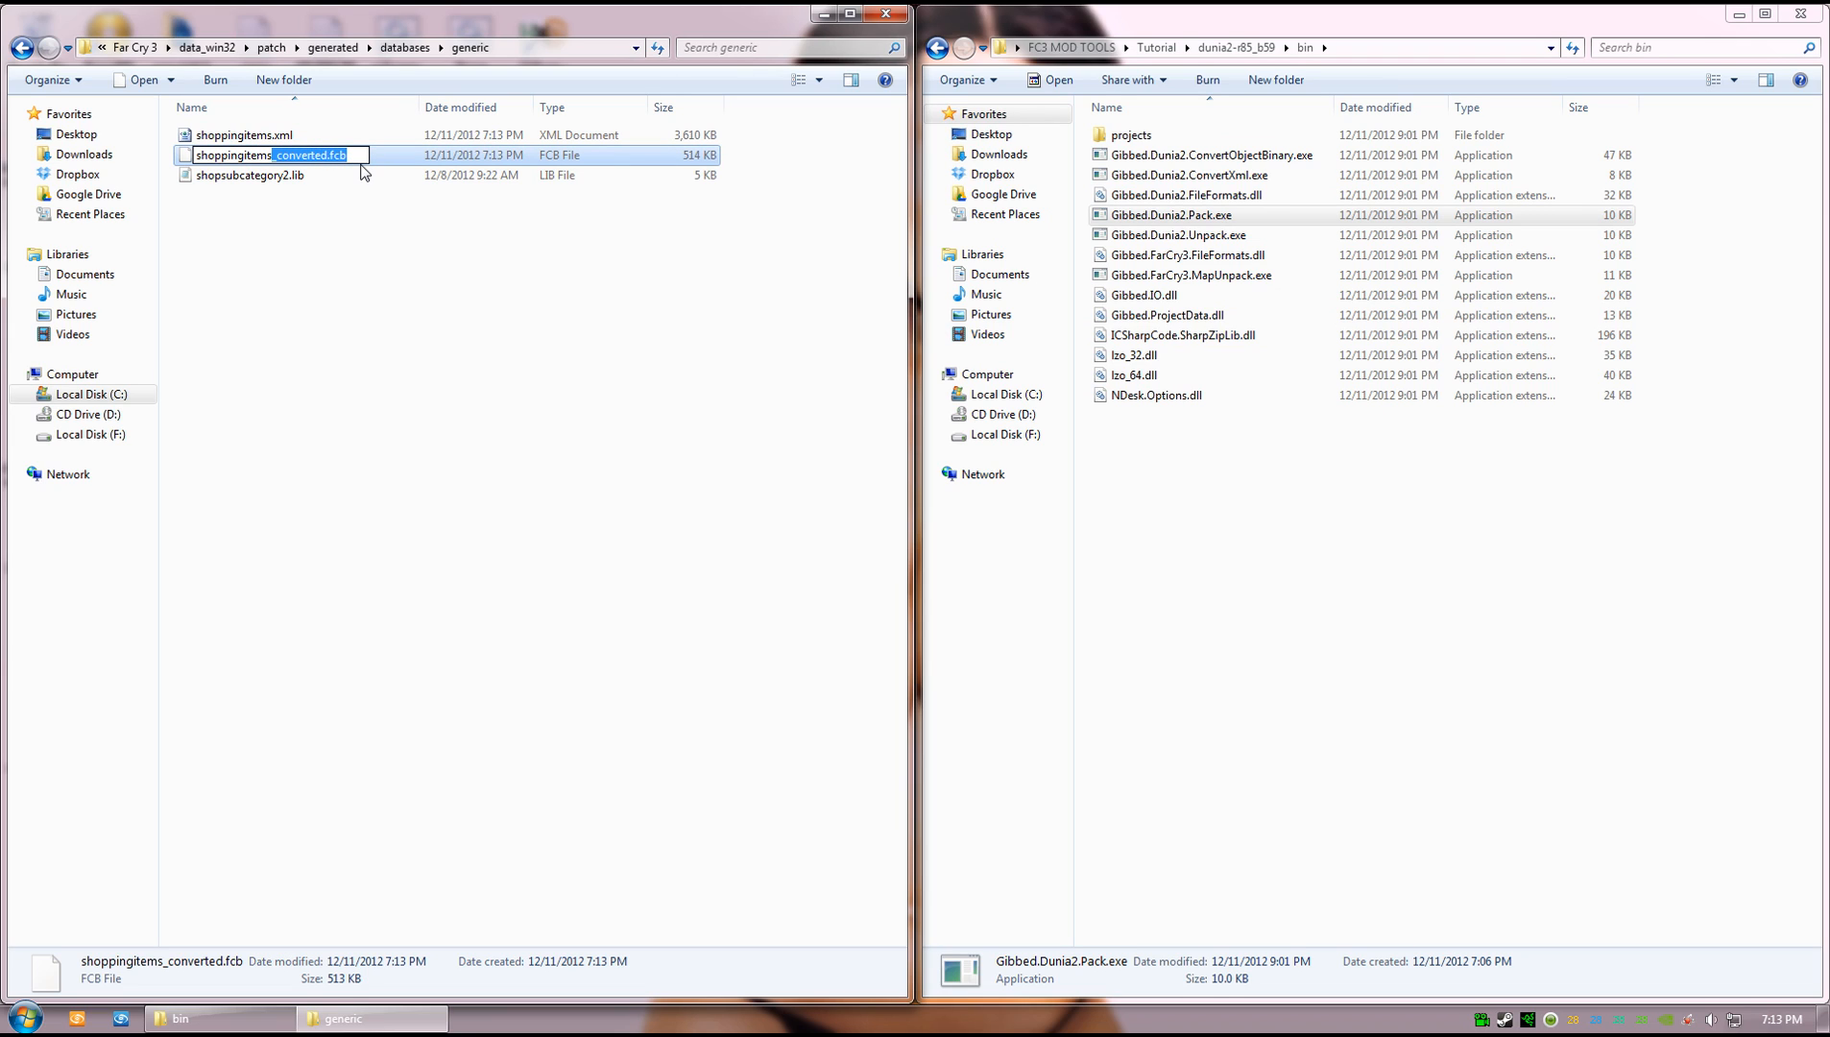
key("BackSpace")
type(".lib")
key("Return")
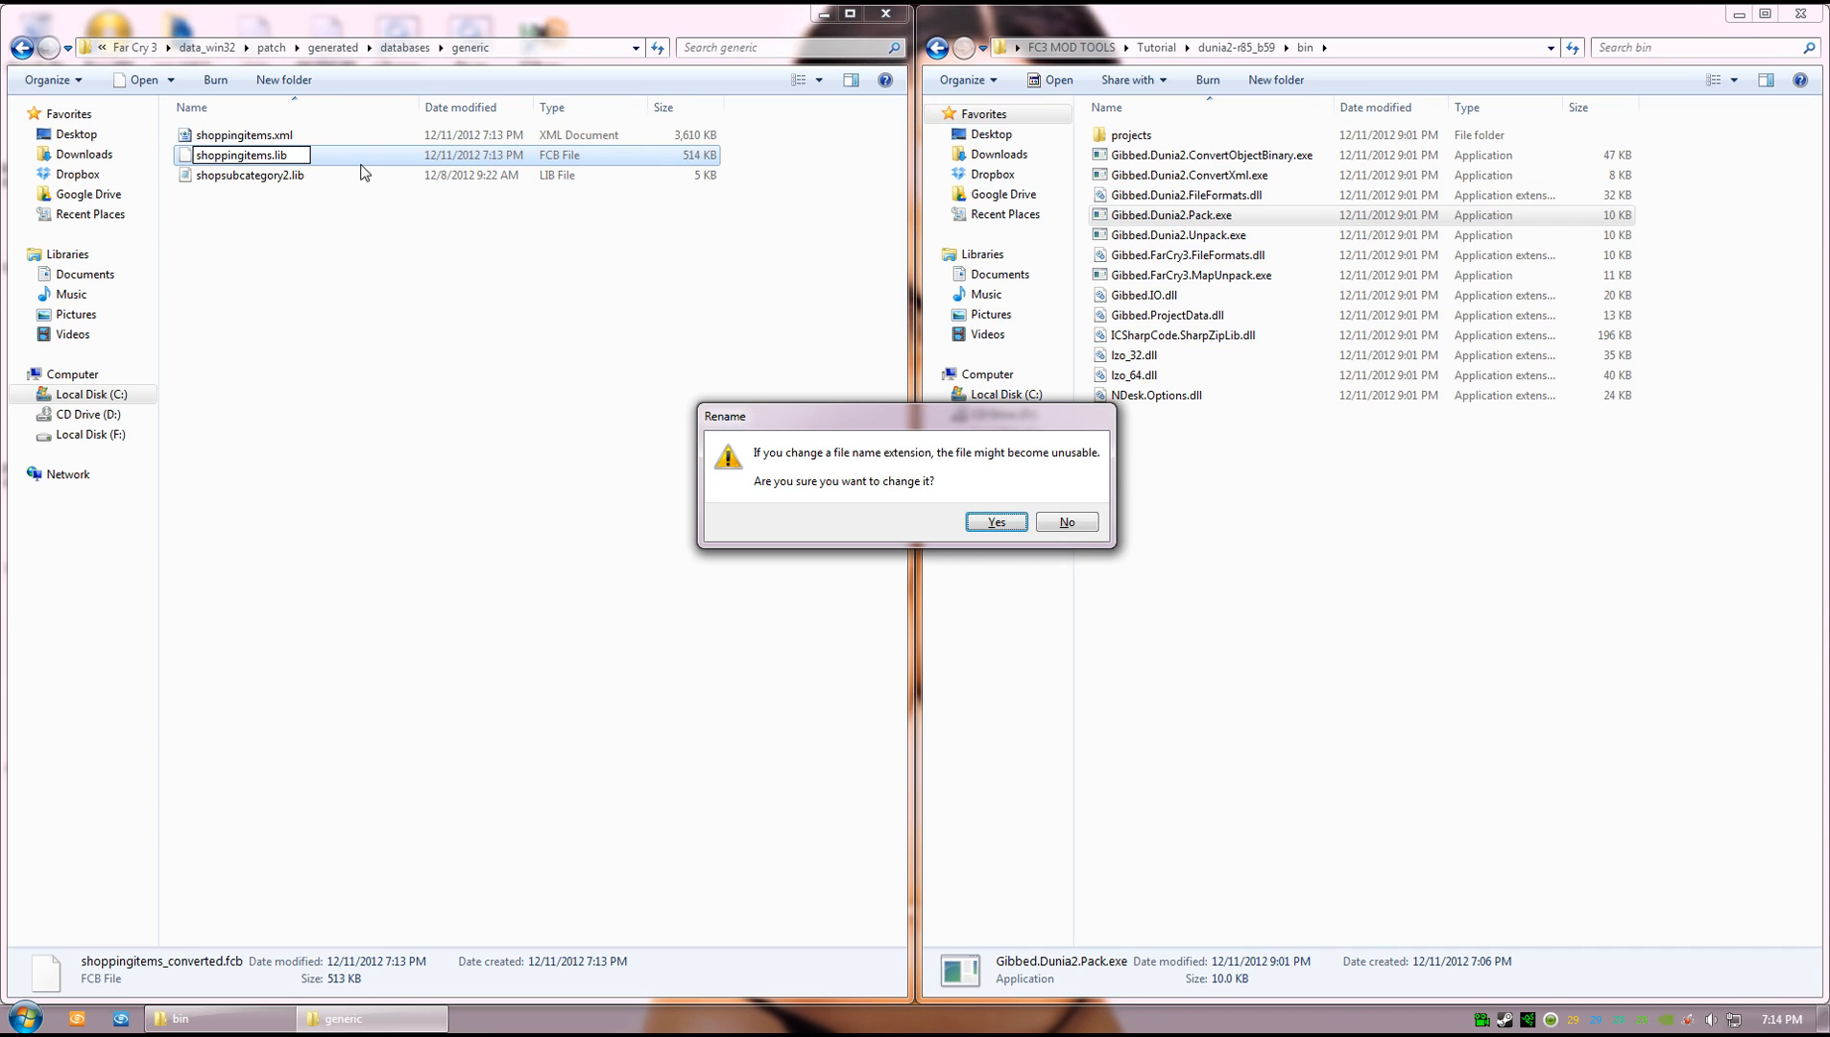
left_click(995, 523)
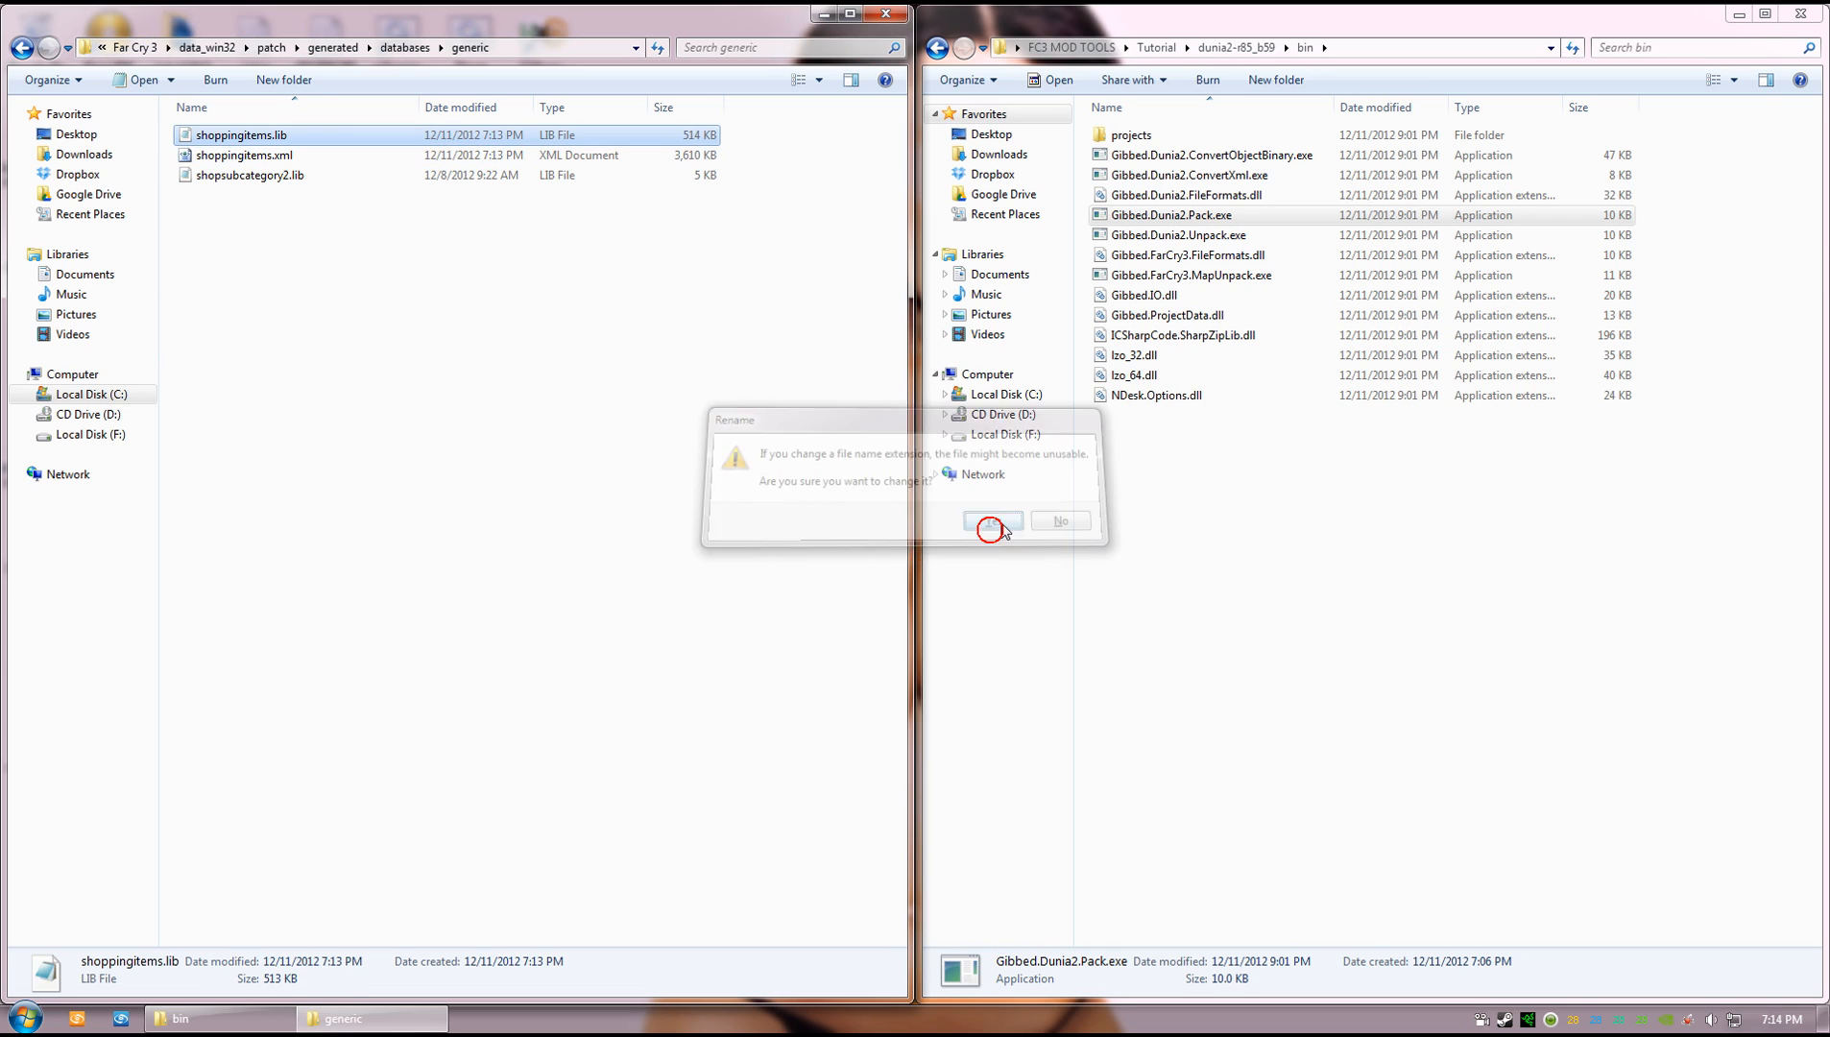
- Return to the data_win32 folder and permanently delete the existing patch.dat and patch.fat files
left_click(257, 155)
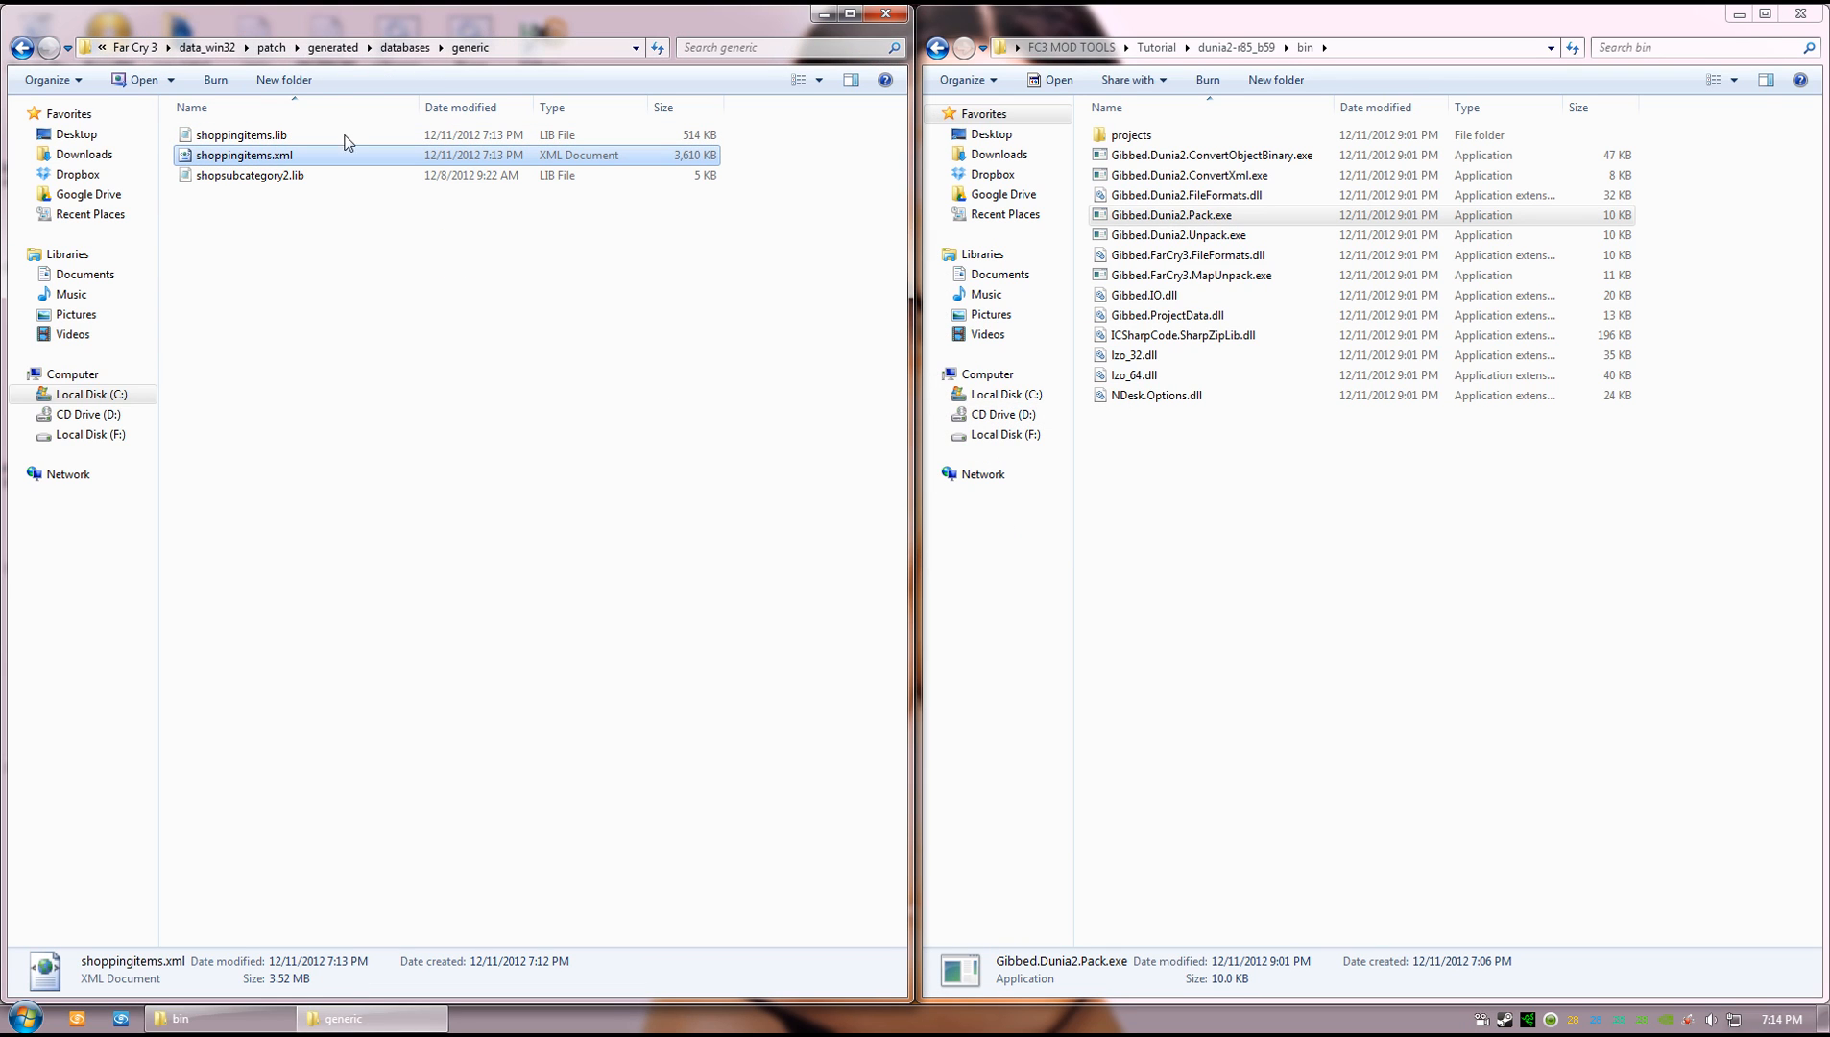
left_click(297, 238)
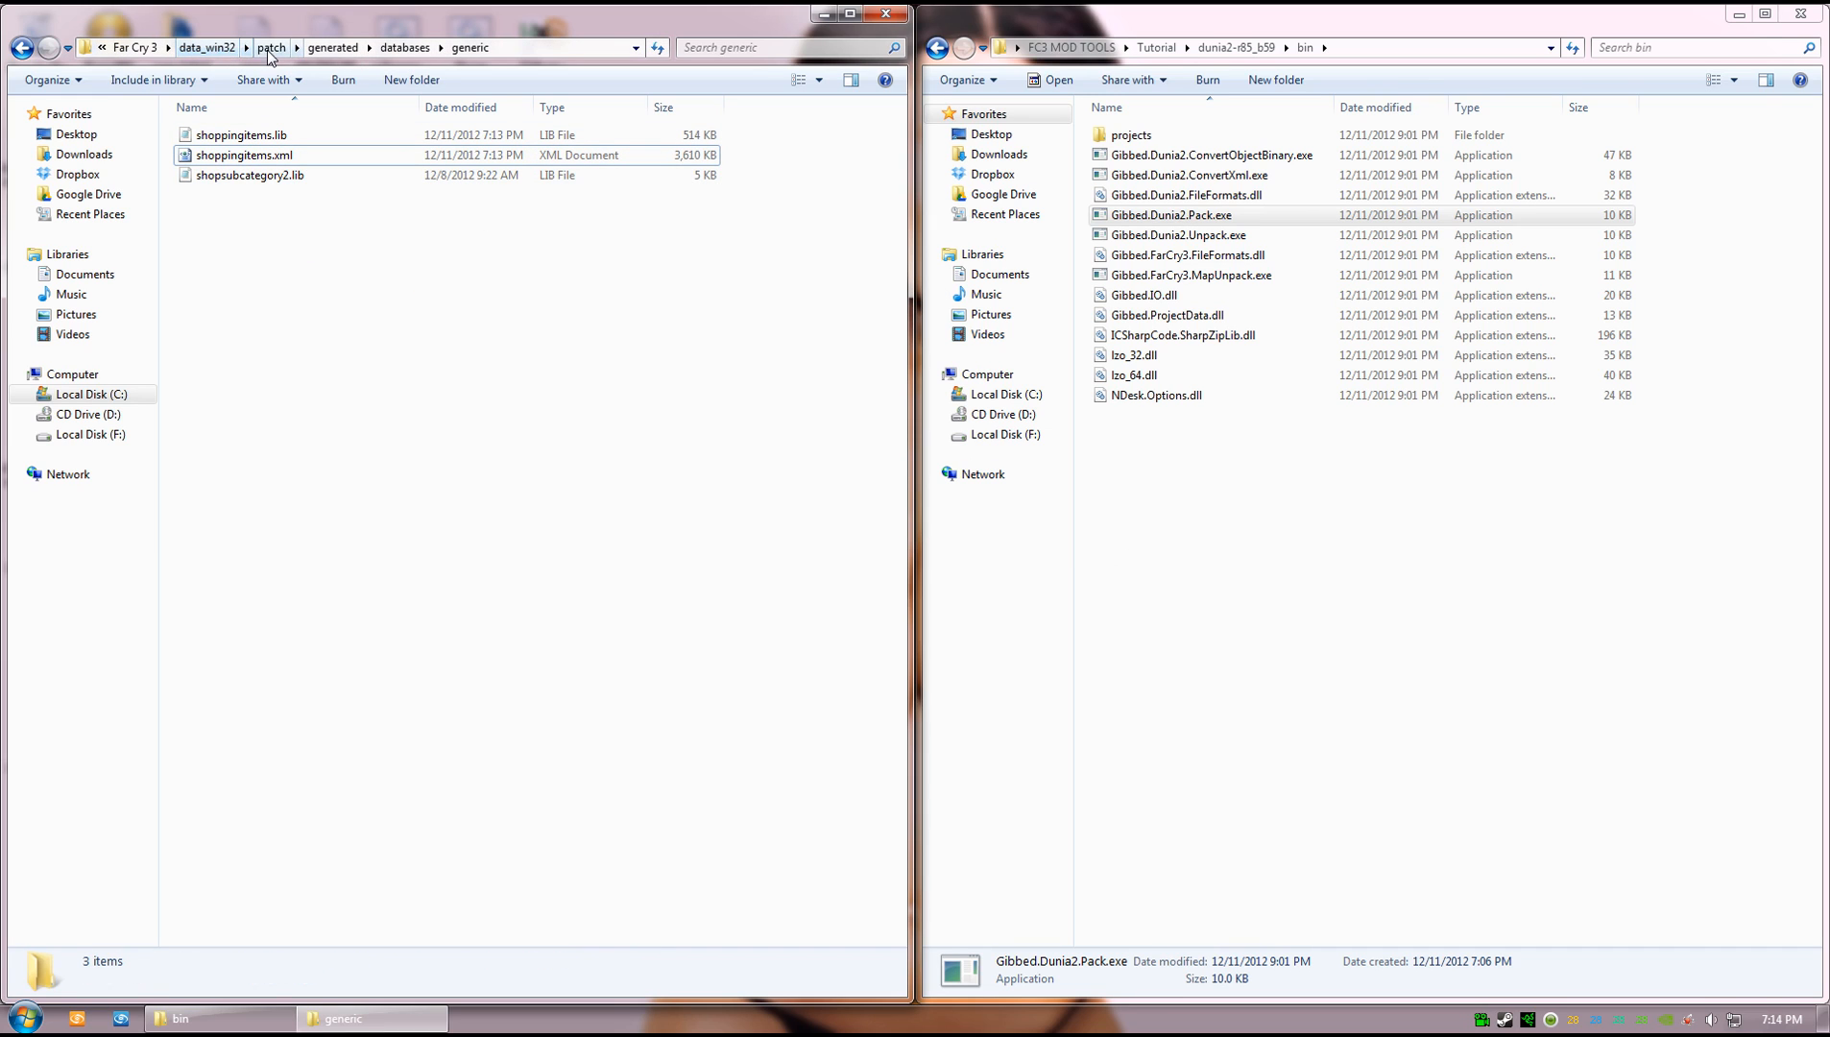
left_click(206, 47)
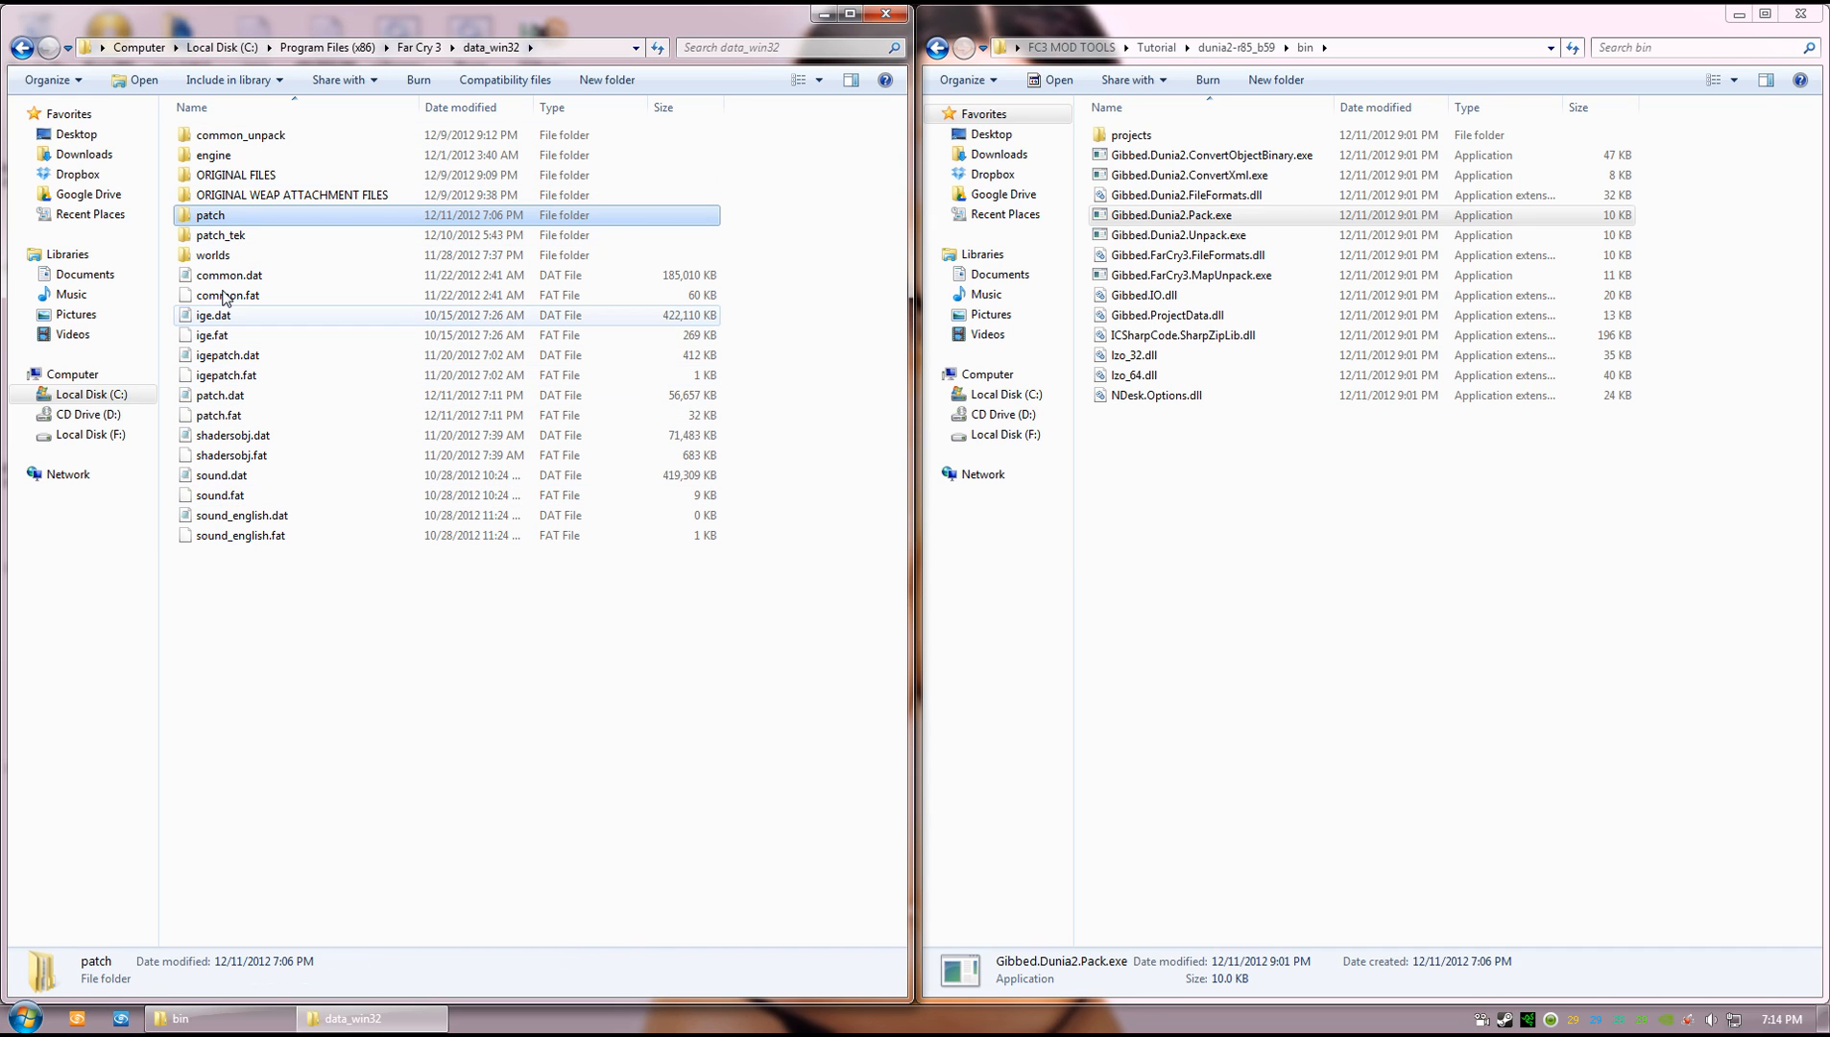
left_click(243, 395)
left_click(243, 416, "ctrl")
key("shift+Delete")
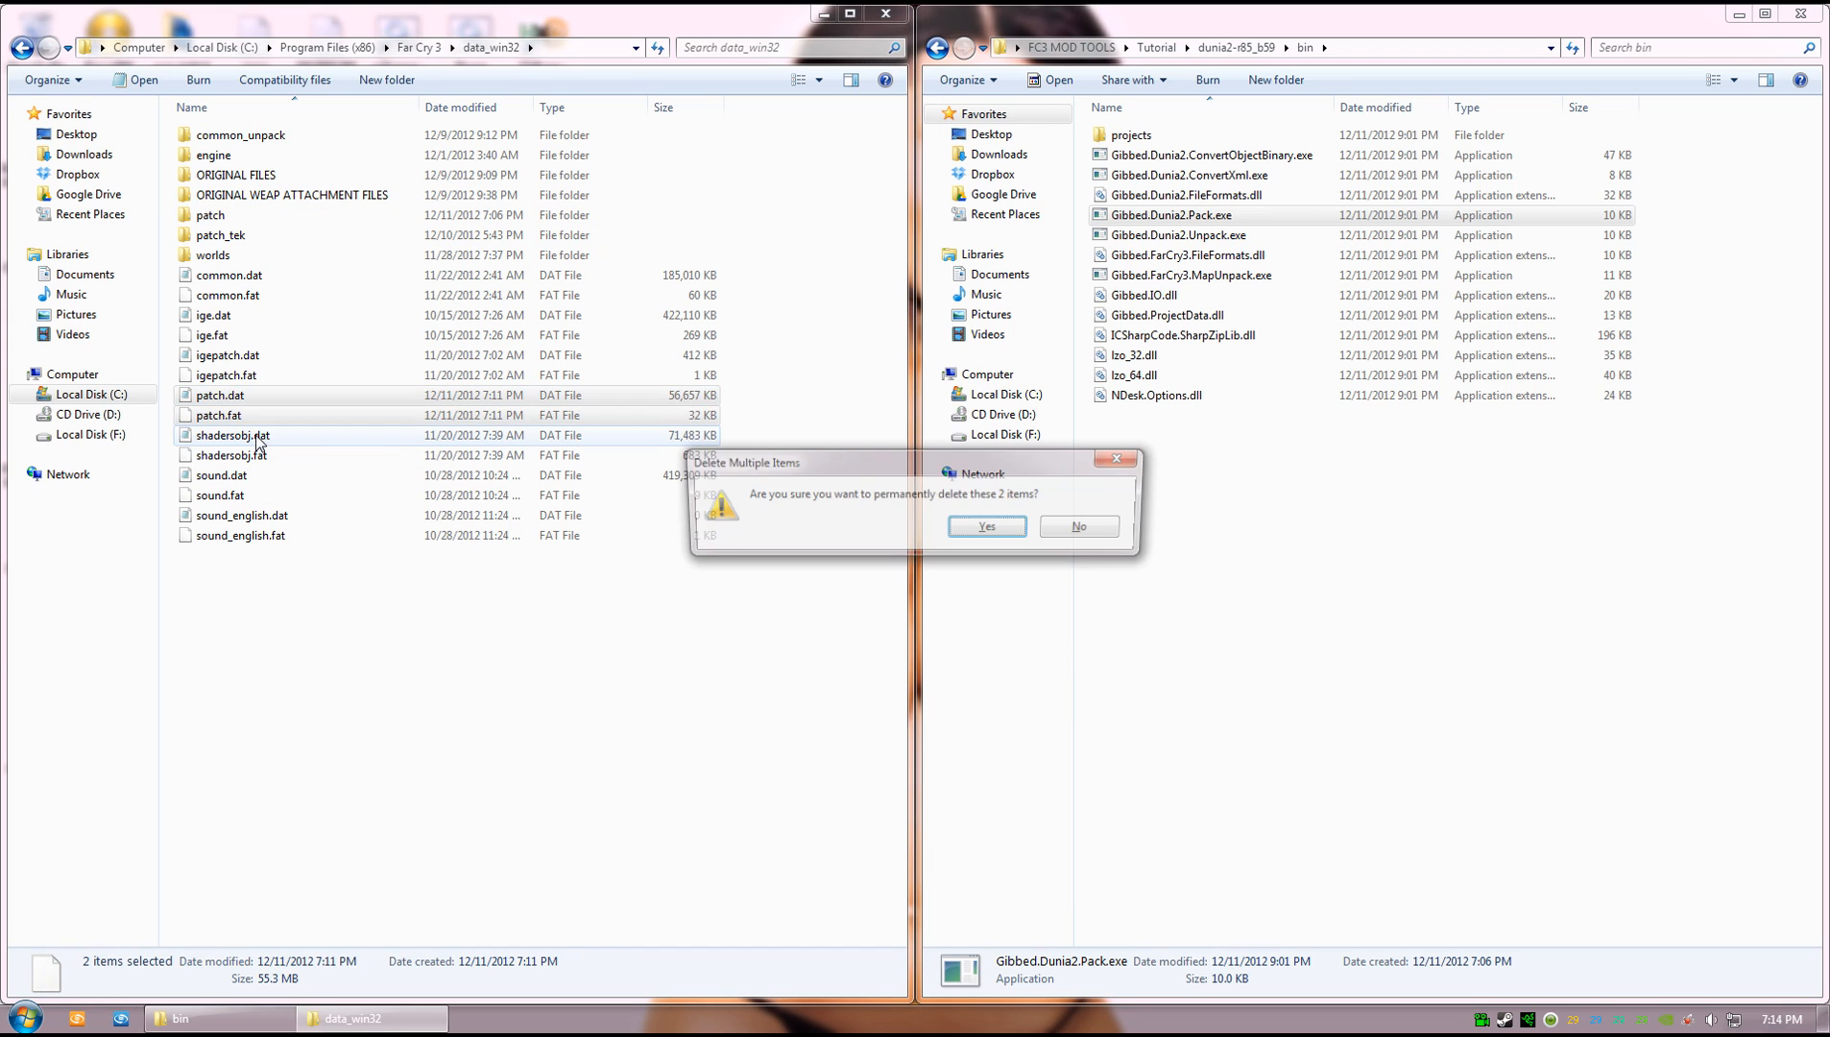
key("Return")
- Pack the patch folder into new patch.dat and patch.fat files with Gibbed.Dunia2.Pack.exe and check them in data_win32
left_click_drag(215, 219, 1213, 215)
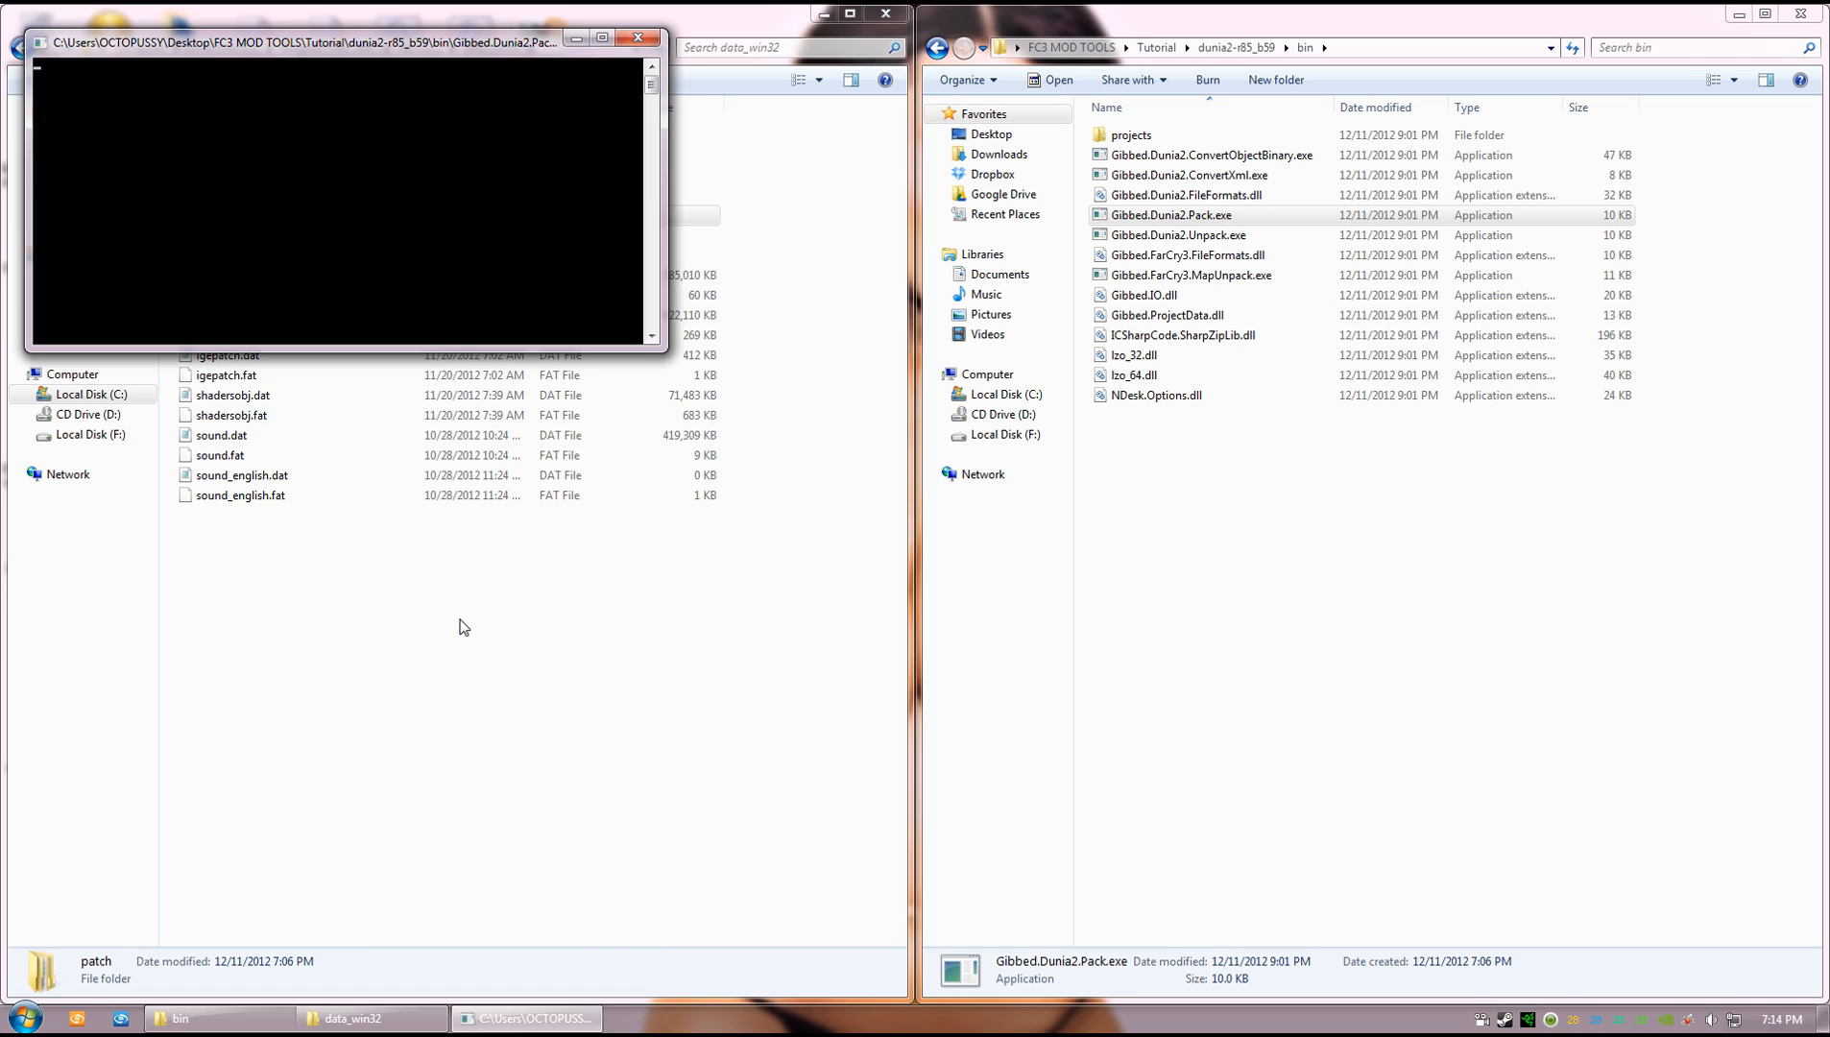
left_click(220, 395)
left_click(219, 415)
left_click(588, 778)
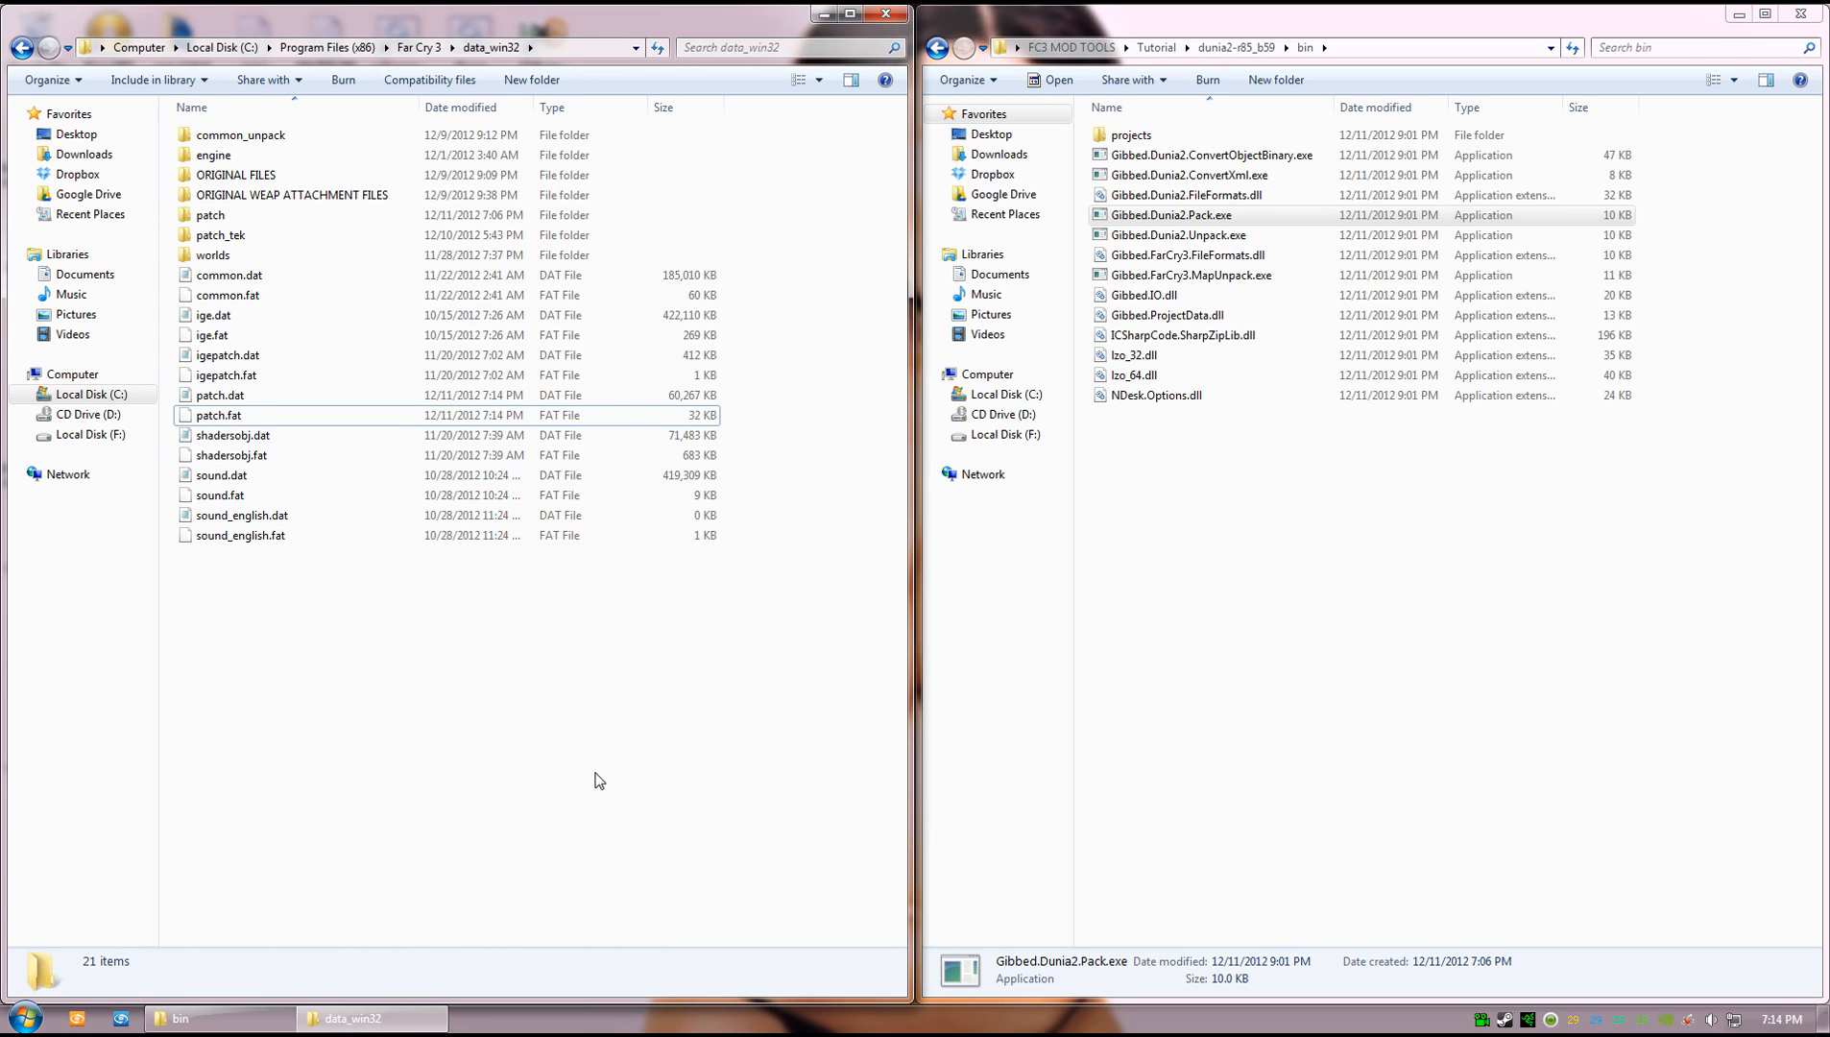